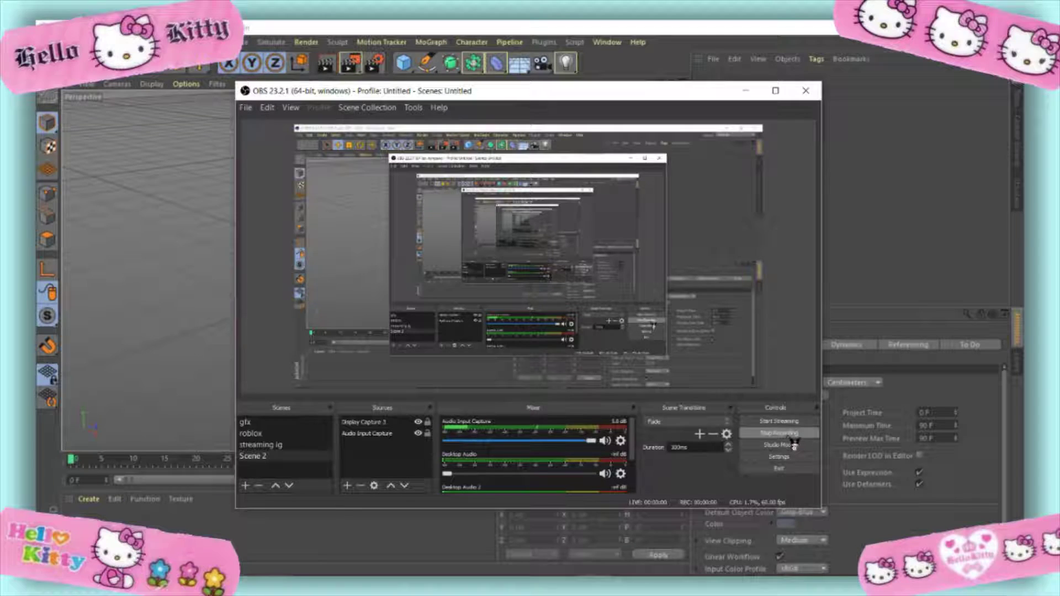
# Select the Display Capture source in OBS and start the screen recording
pyautogui.click(762, 328)
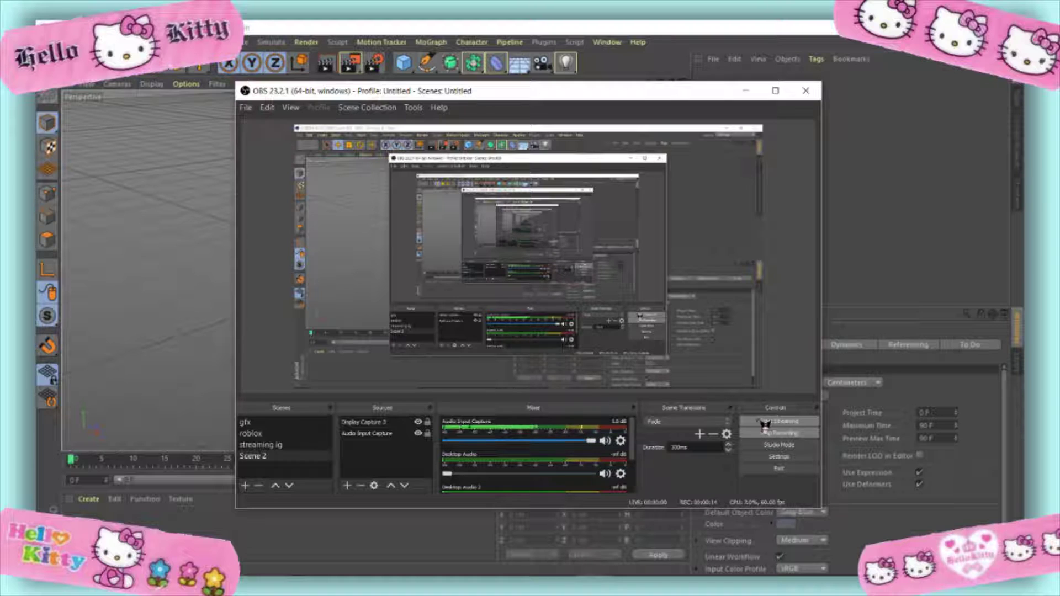
pyautogui.click(633, 341)
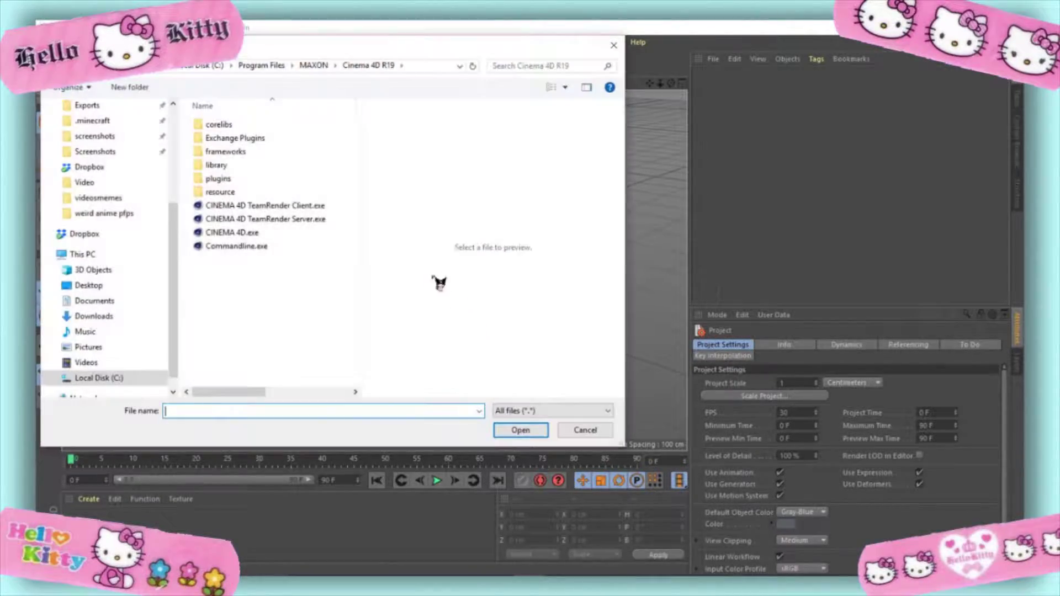
# Open Glowly's Lightroom.c4d from the gfx folder
pyautogui.scroll(3, 132, 220)
pyautogui.scroll(1, 100, 215)
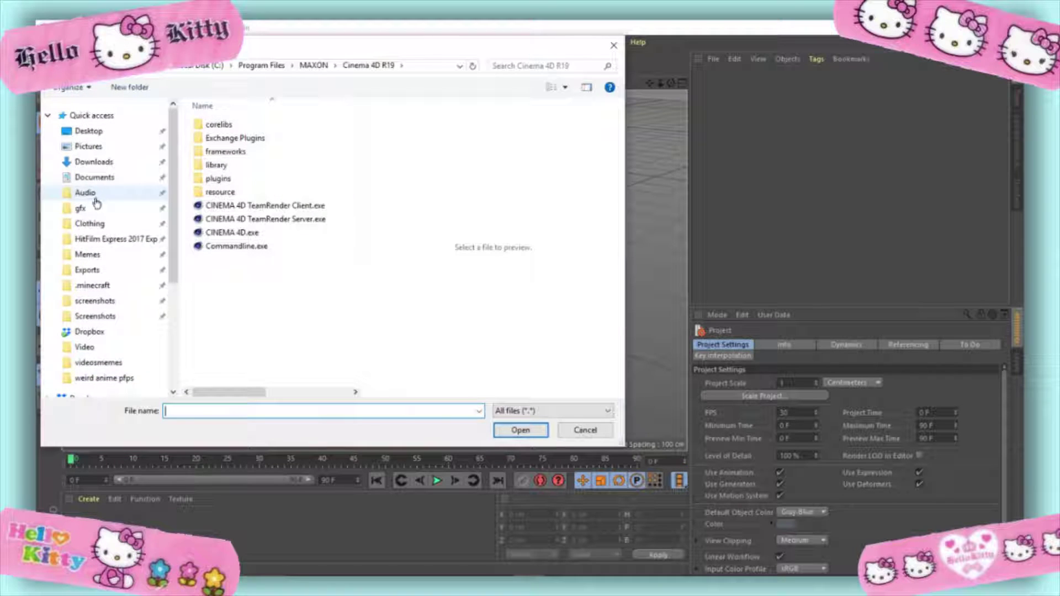
pyautogui.click(92, 215)
pyautogui.scroll(-3, 349, 255)
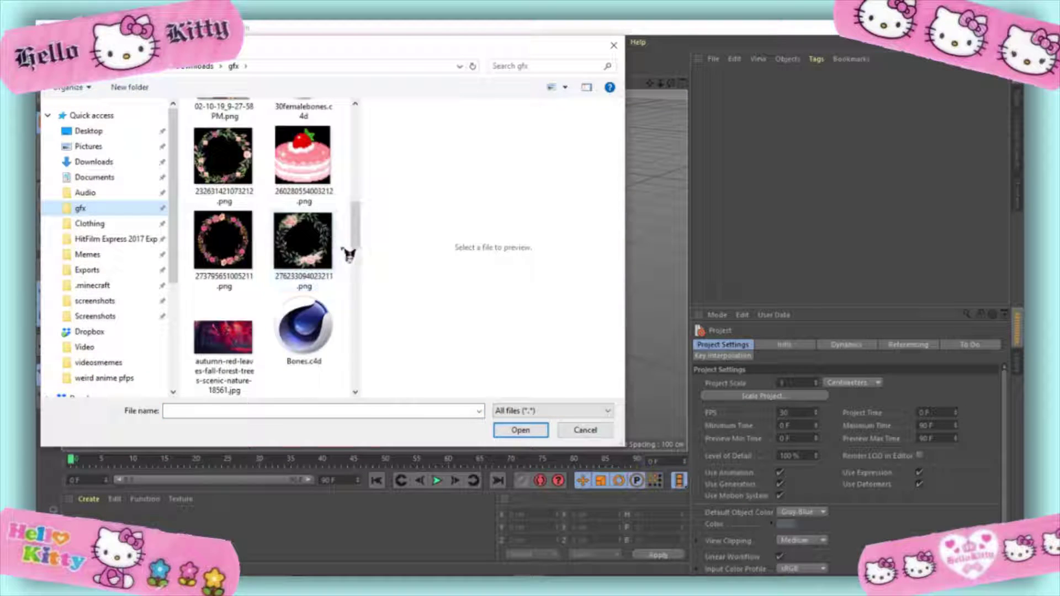
pyautogui.moveTo(361, 271); pyautogui.dragTo(437, 267)
pyautogui.scroll(-3, 419, 265)
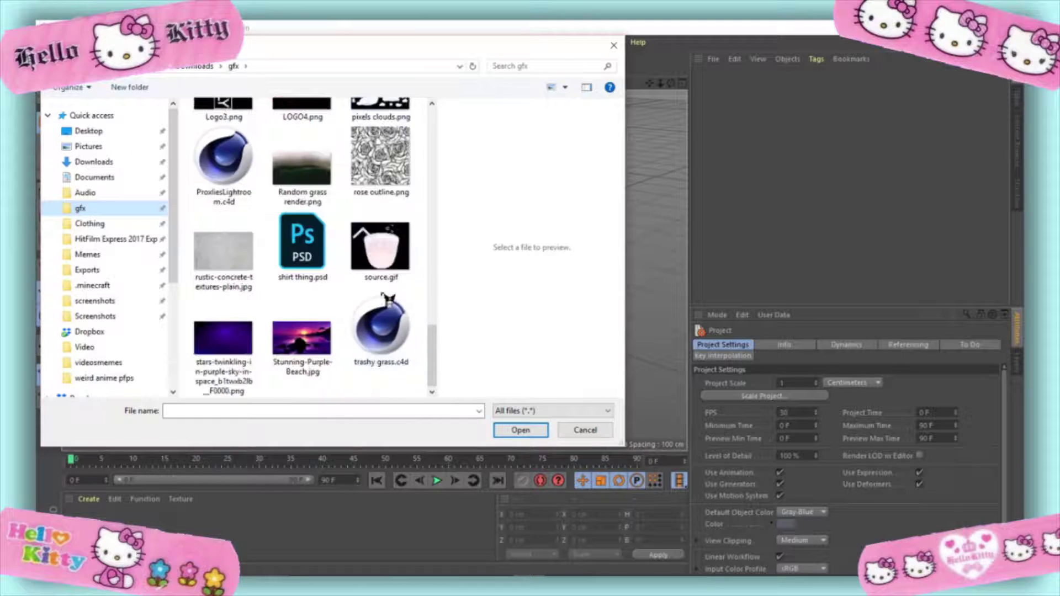
pyautogui.scroll(4, 400, 259)
pyautogui.click(389, 334)
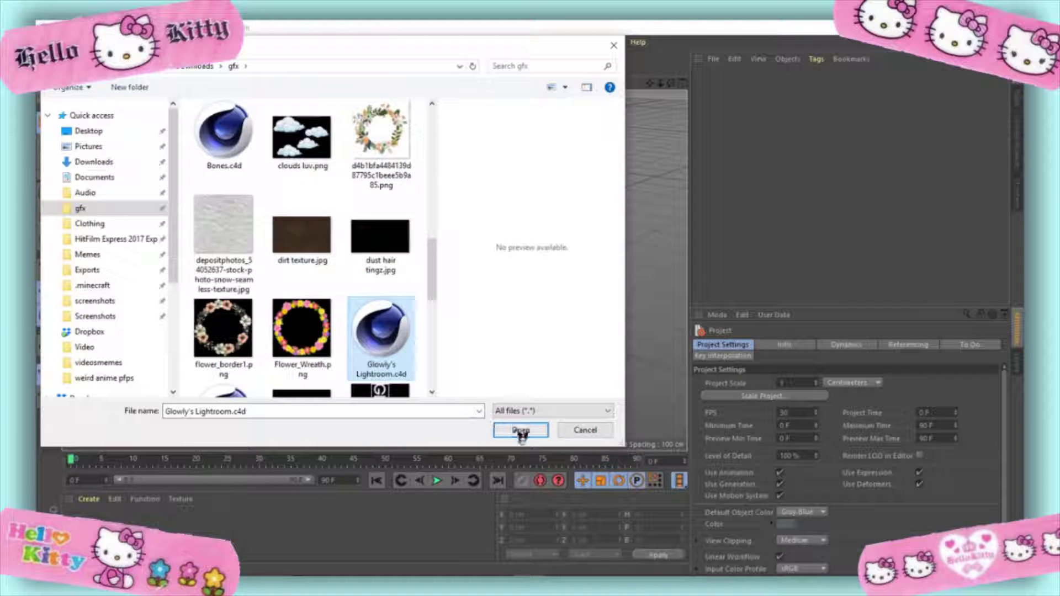
pyautogui.click(519, 430)
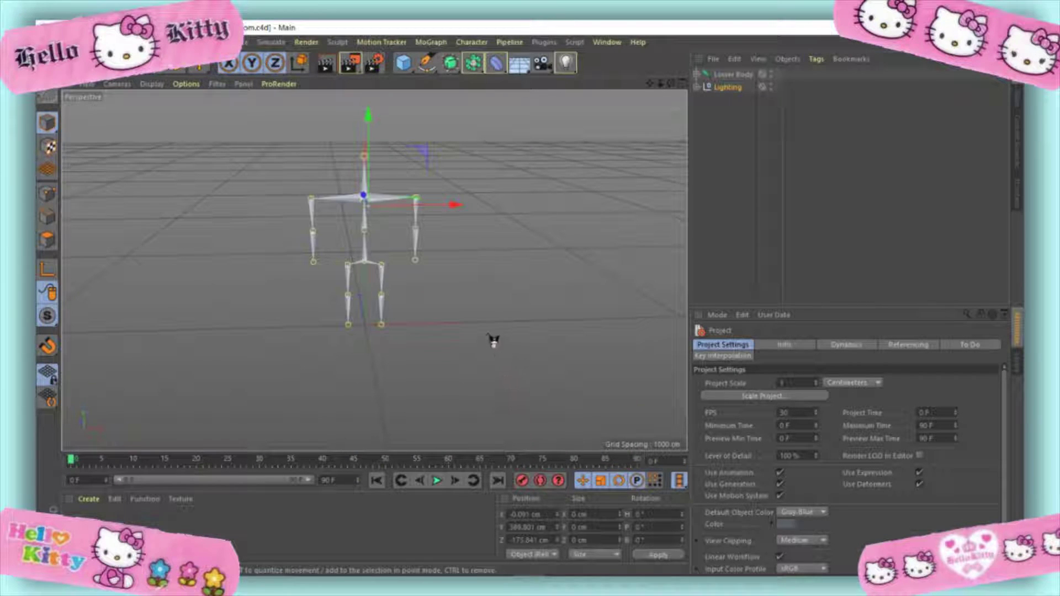
# Delete the Lighting null, then check and close the Render Settings
pyautogui.click(738, 88)
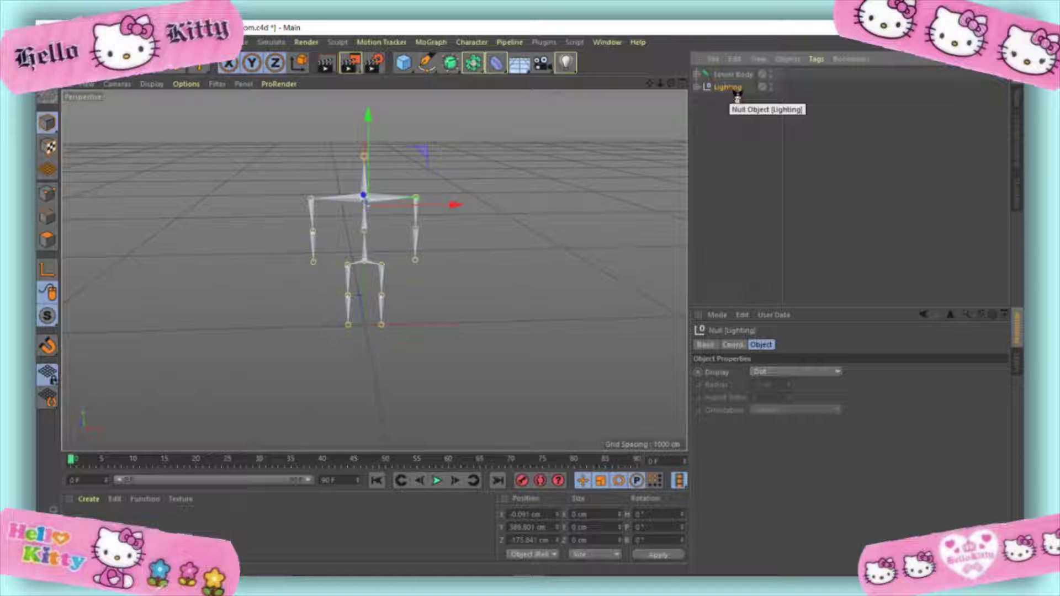
pyautogui.press('Delete')
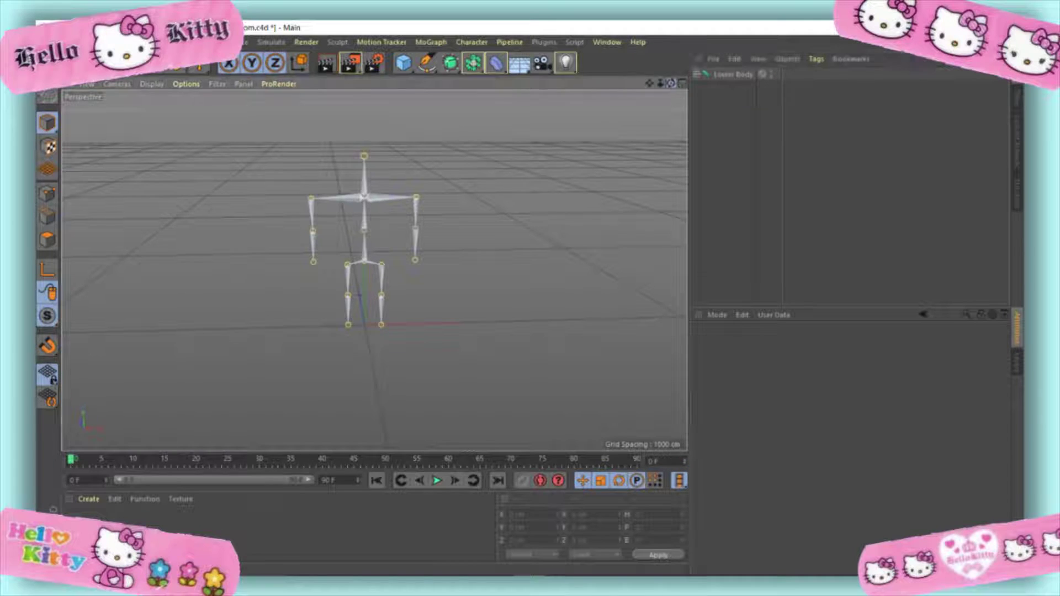
pyautogui.click(374, 69)
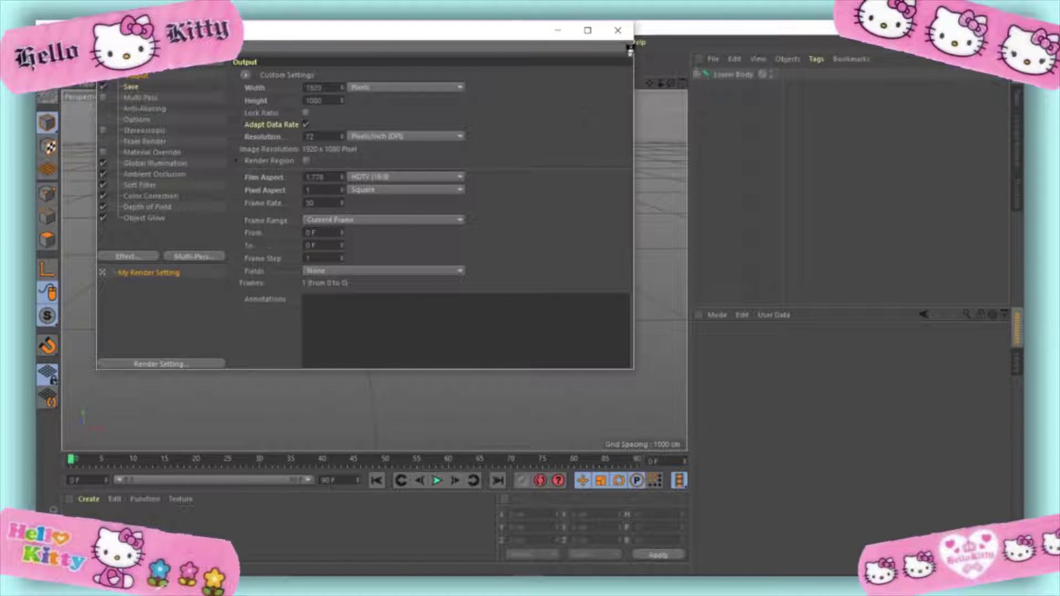
pyautogui.click(618, 30)
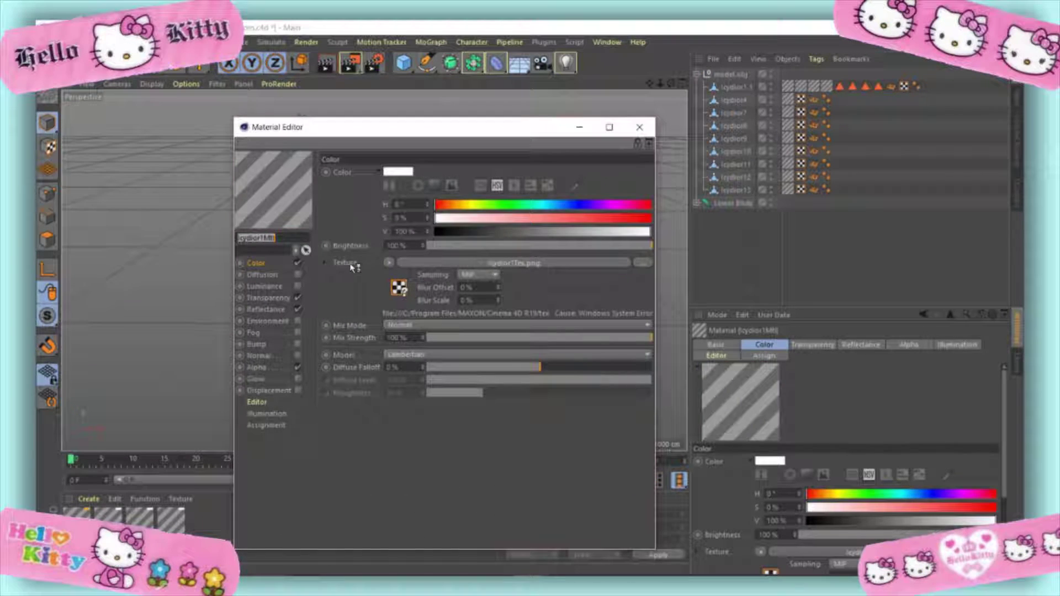
# Load Icydior1Tex.png as the first material's colour texture, with transparency, reflectance and alpha off
pyautogui.click(297, 298)
pyautogui.moveTo(381, 134); pyautogui.dragTo(462, 117)
pyautogui.click(712, 234)
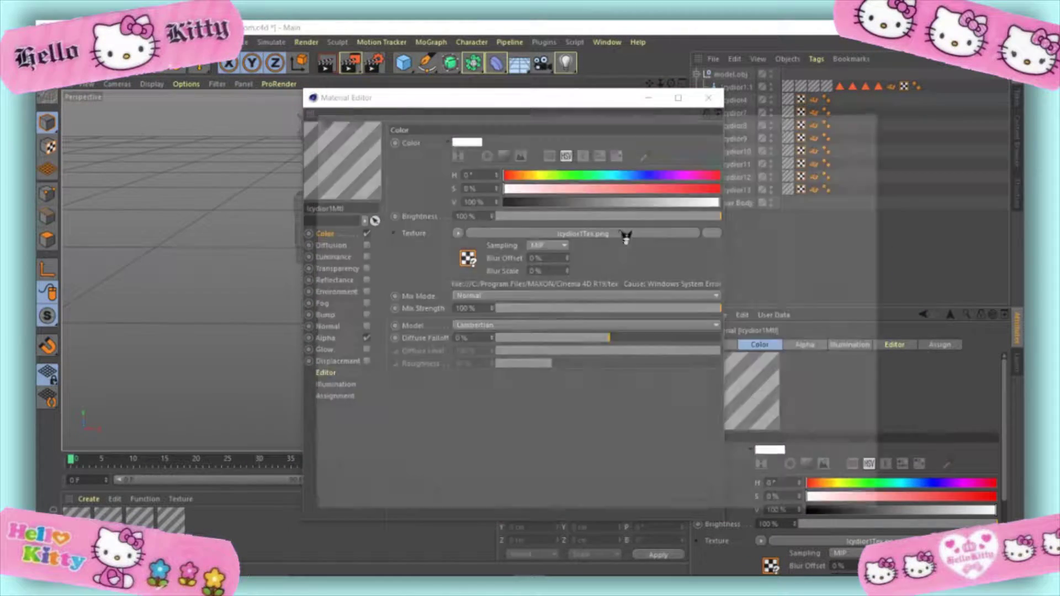
pyautogui.click(519, 237)
pyautogui.click(776, 503)
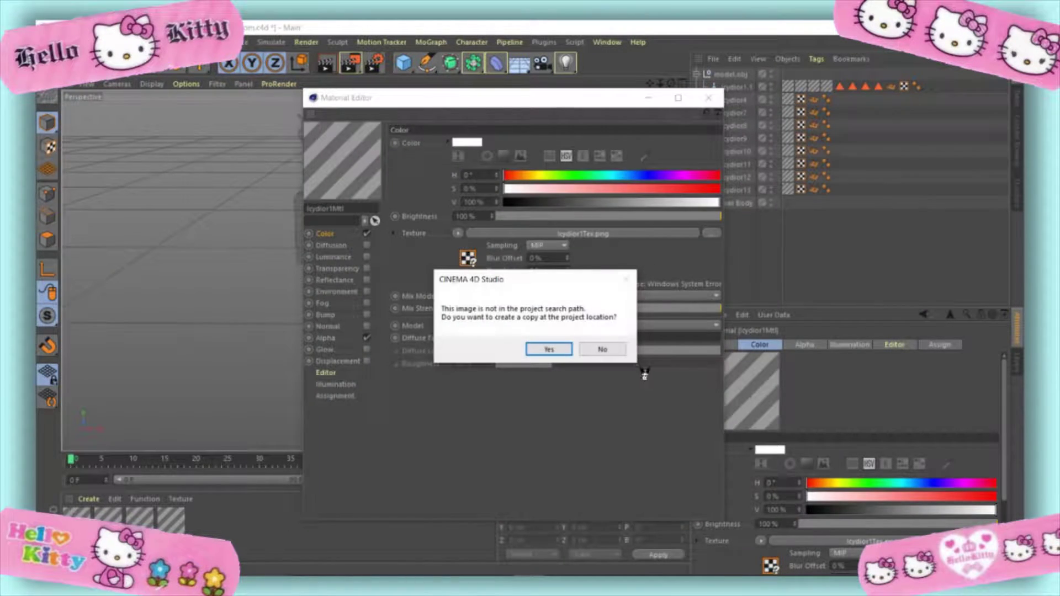
pyautogui.click(559, 350)
pyautogui.click(367, 338)
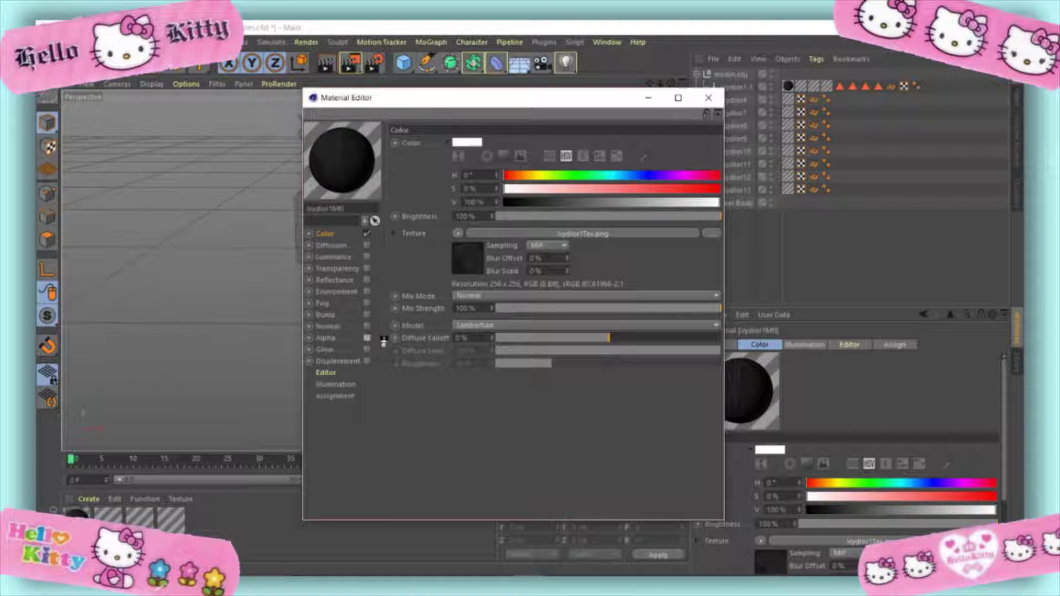
pyautogui.click(710, 98)
# Give Icydior2Mtl the Icydior2Tex.png colour texture, with transparency, reflectance and alpha off
pyautogui.doubleClick(108, 519)
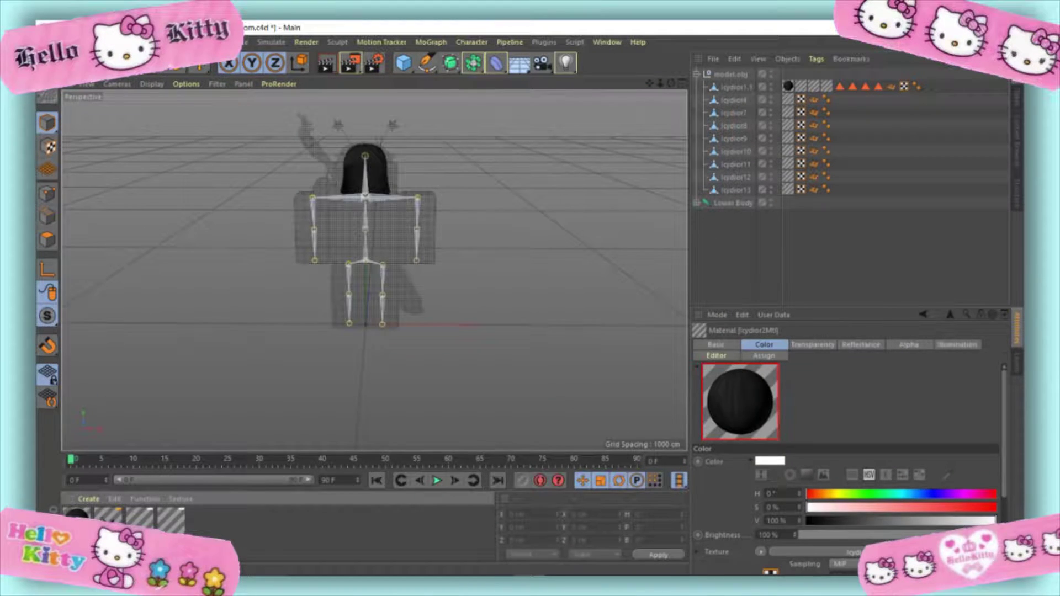
pyautogui.click(292, 277)
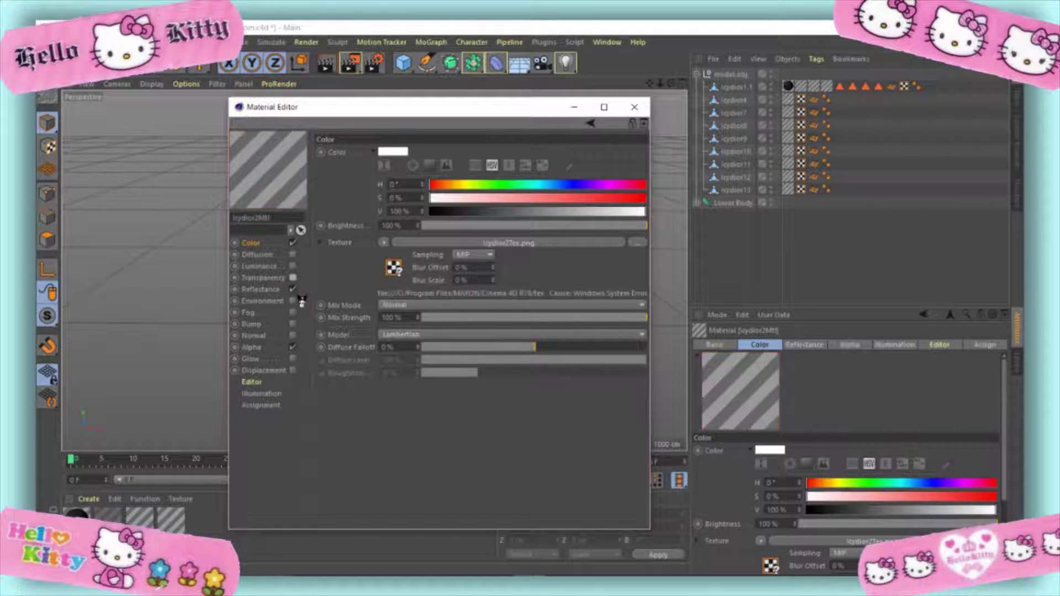
pyautogui.click(292, 347)
pyautogui.moveTo(532, 114); pyautogui.dragTo(730, 126)
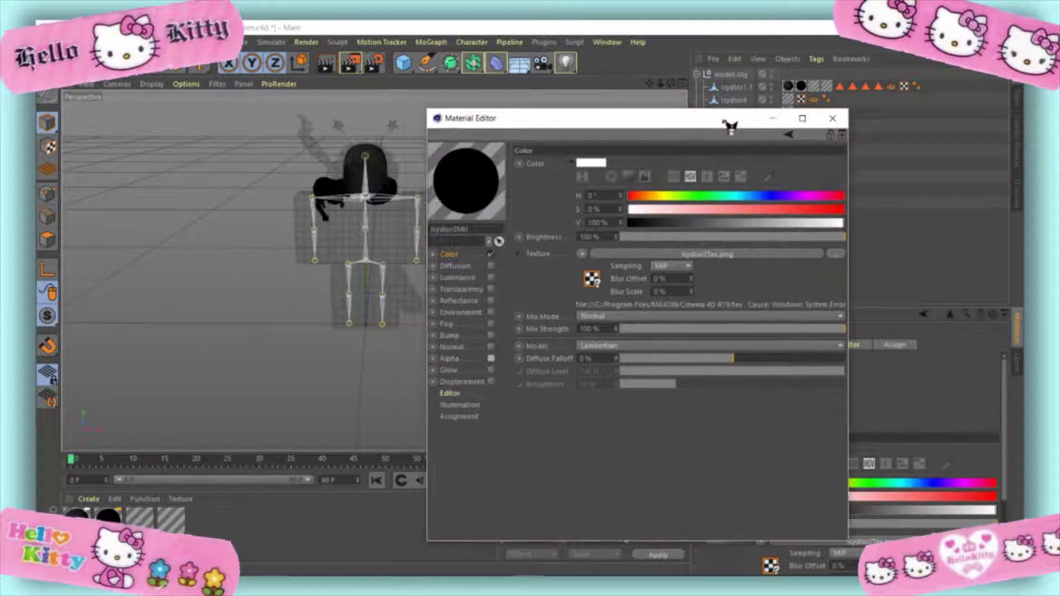
pyautogui.click(837, 259)
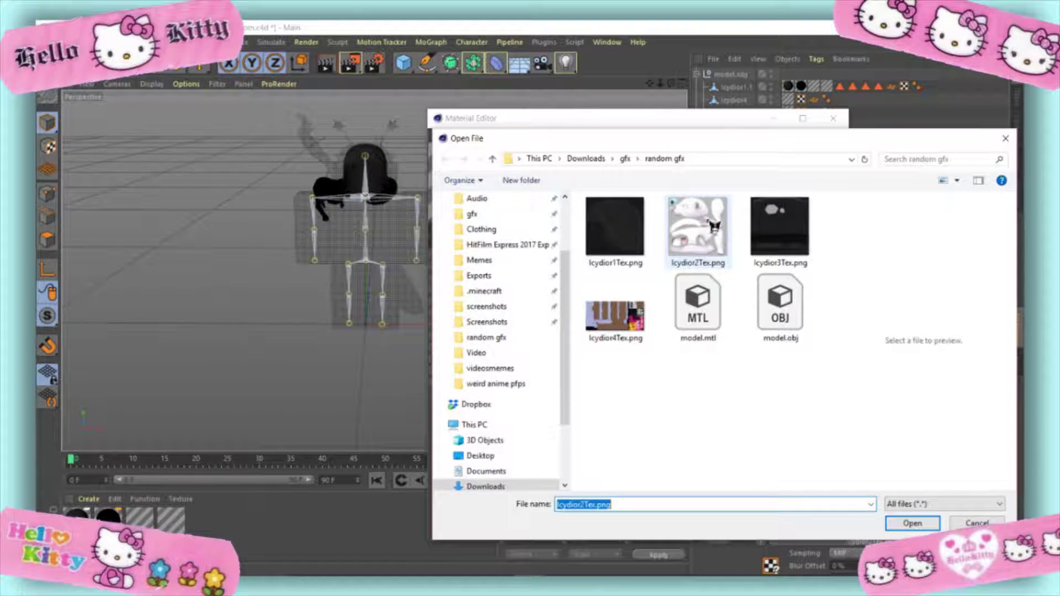
pyautogui.click(697, 226)
pyautogui.click(911, 524)
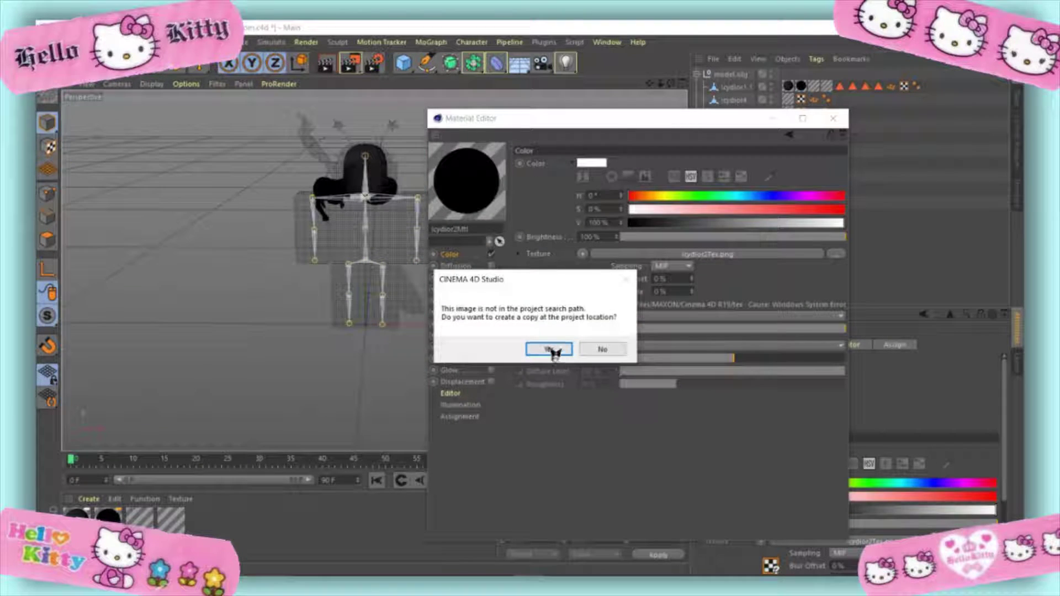
pyautogui.click(552, 352)
pyautogui.click(833, 118)
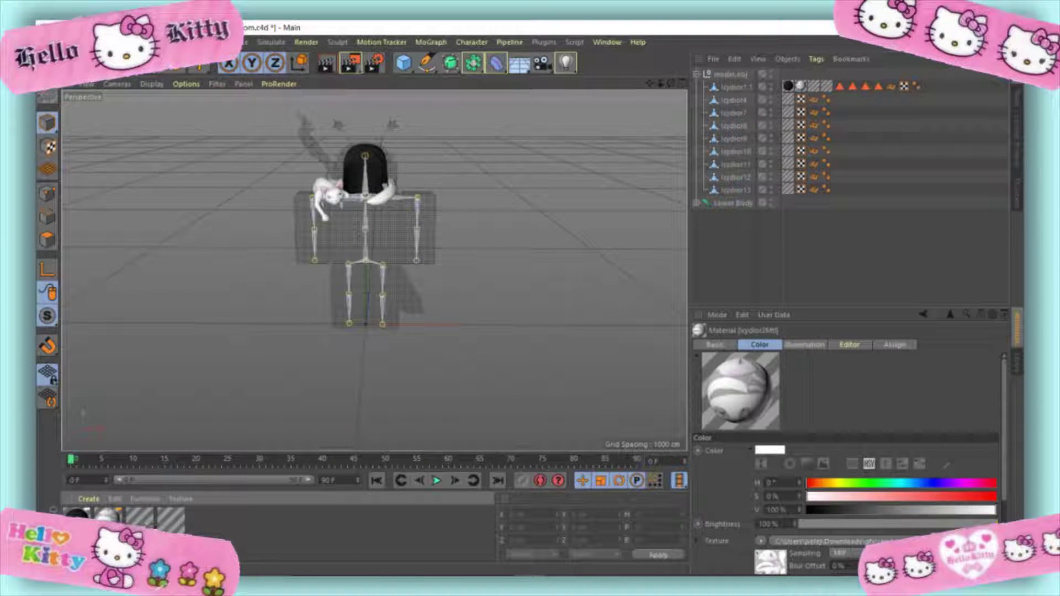
# Give Icydior3Mtl the Icydior3Tex.png colour texture, with reflectance and alpha off
pyautogui.doubleClick(140, 521)
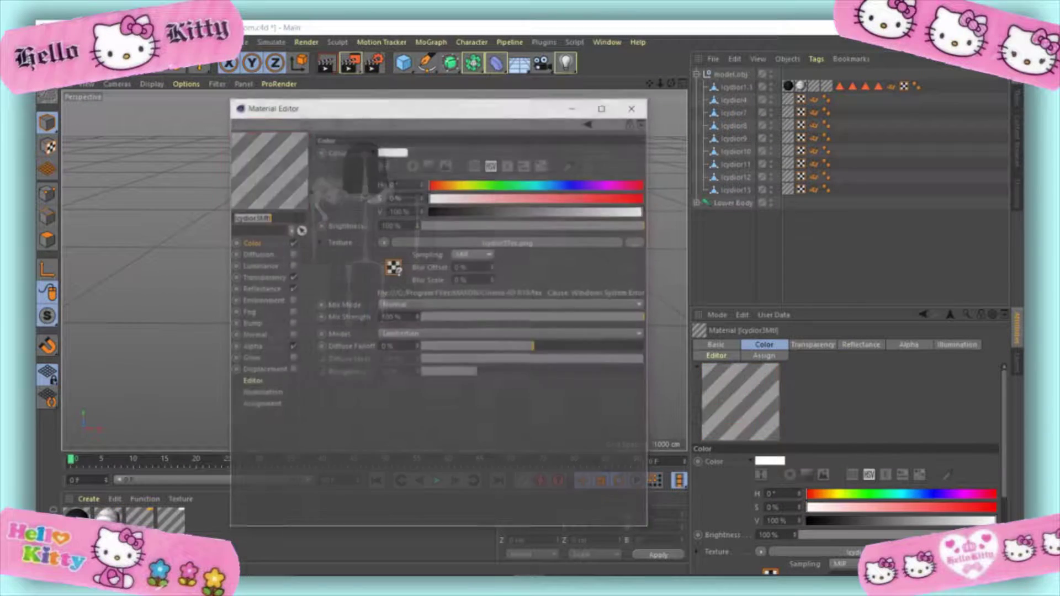
pyautogui.click(292, 289)
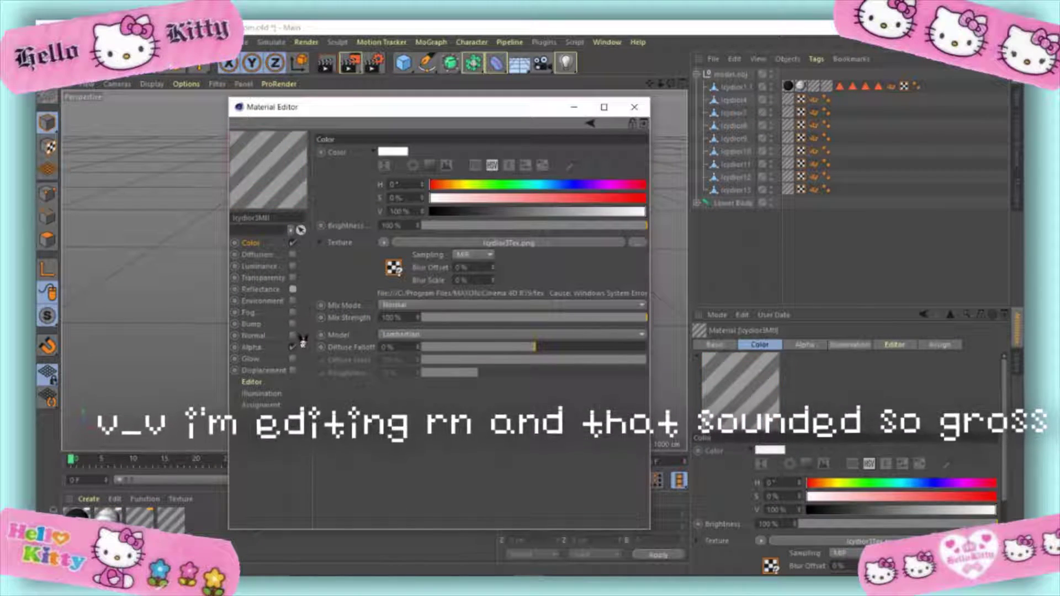
pyautogui.click(292, 346)
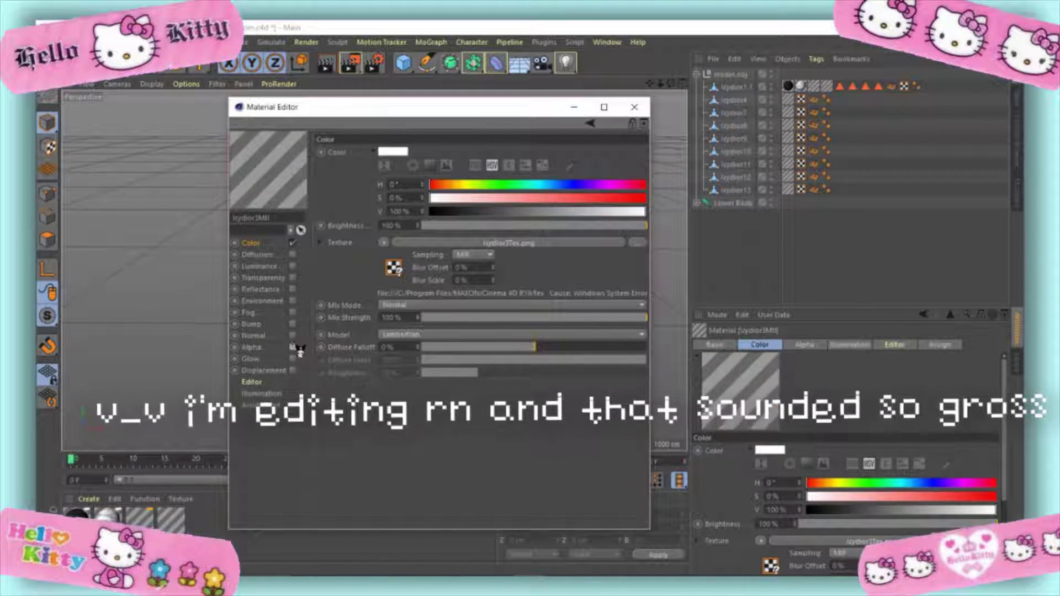
pyautogui.click(637, 243)
pyautogui.click(587, 248)
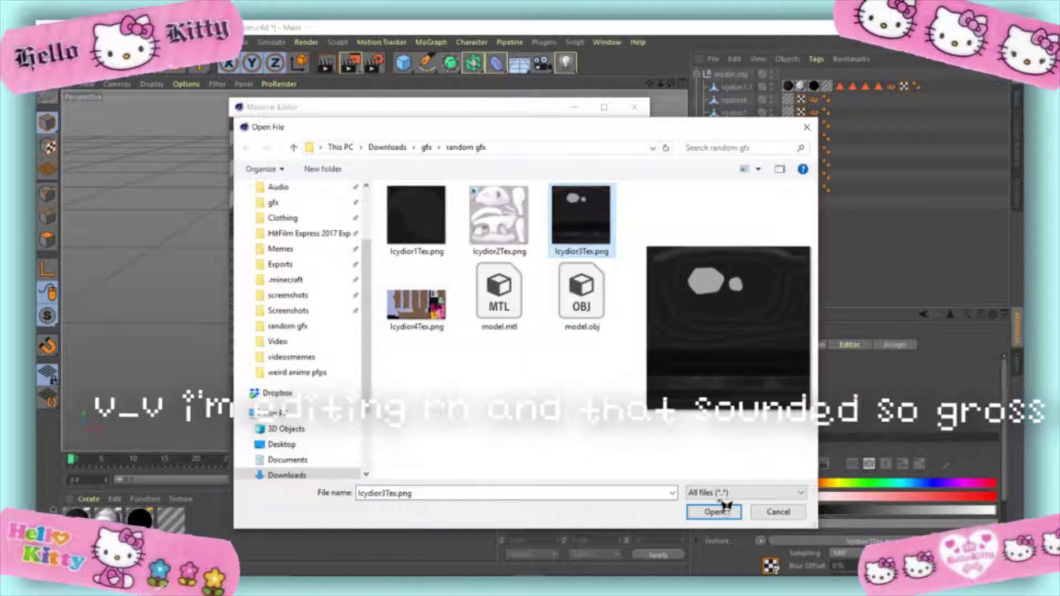
pyautogui.click(713, 511)
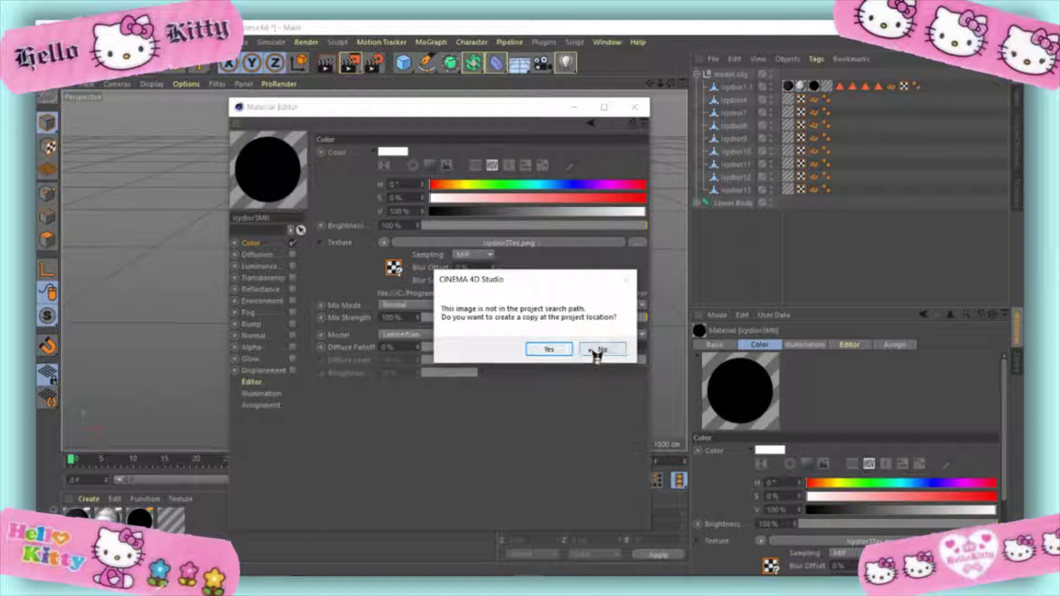
pyautogui.click(591, 349)
pyautogui.click(634, 106)
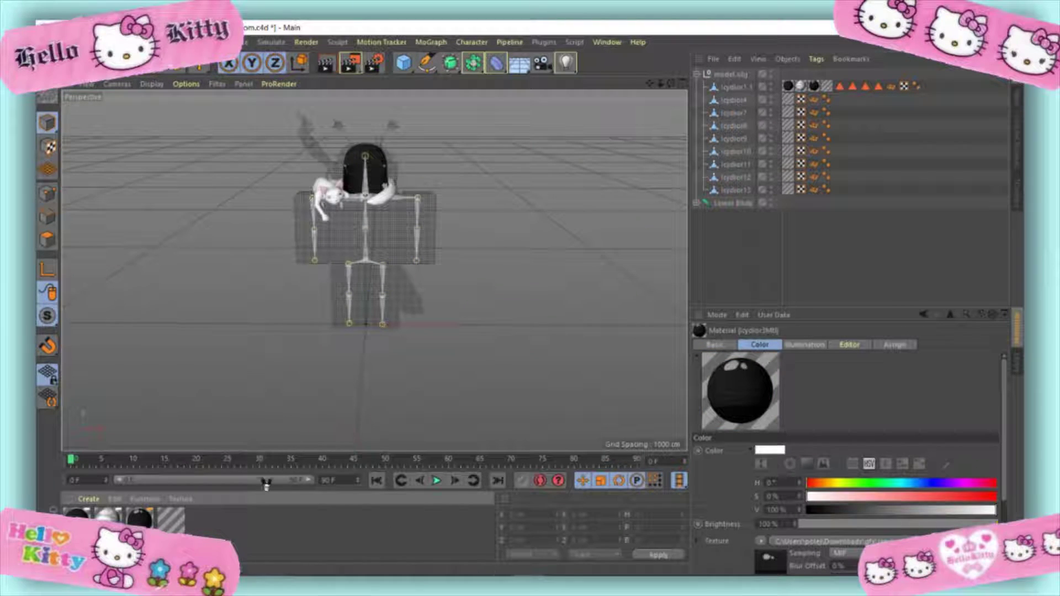
# Give Icydior4Mtl the Icydior4Tex.png colour texture, with transparency and reflectance off
pyautogui.doubleClick(170, 520)
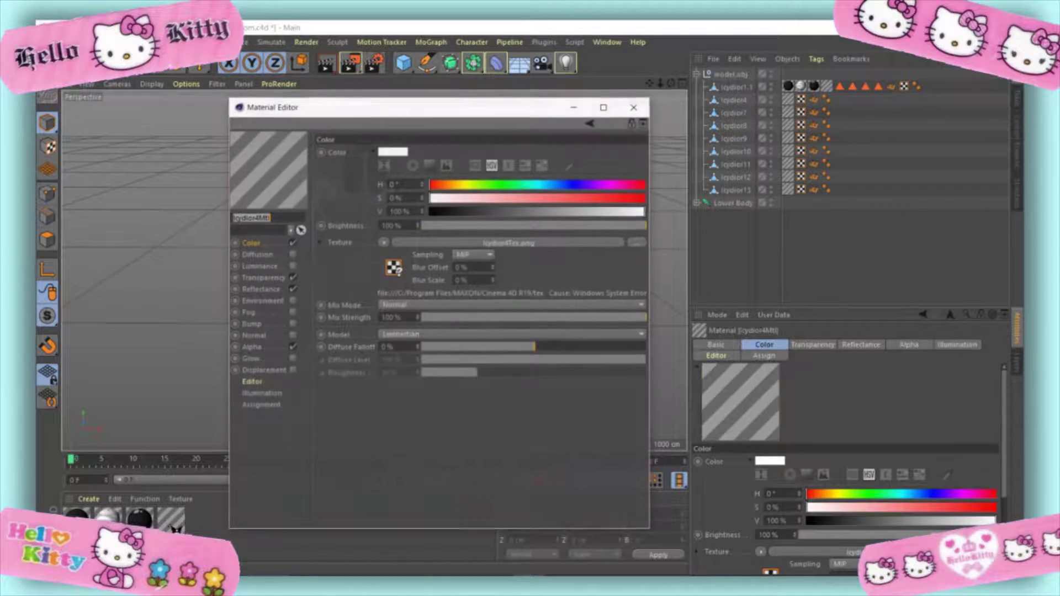
pyautogui.click(292, 289)
pyautogui.click(636, 246)
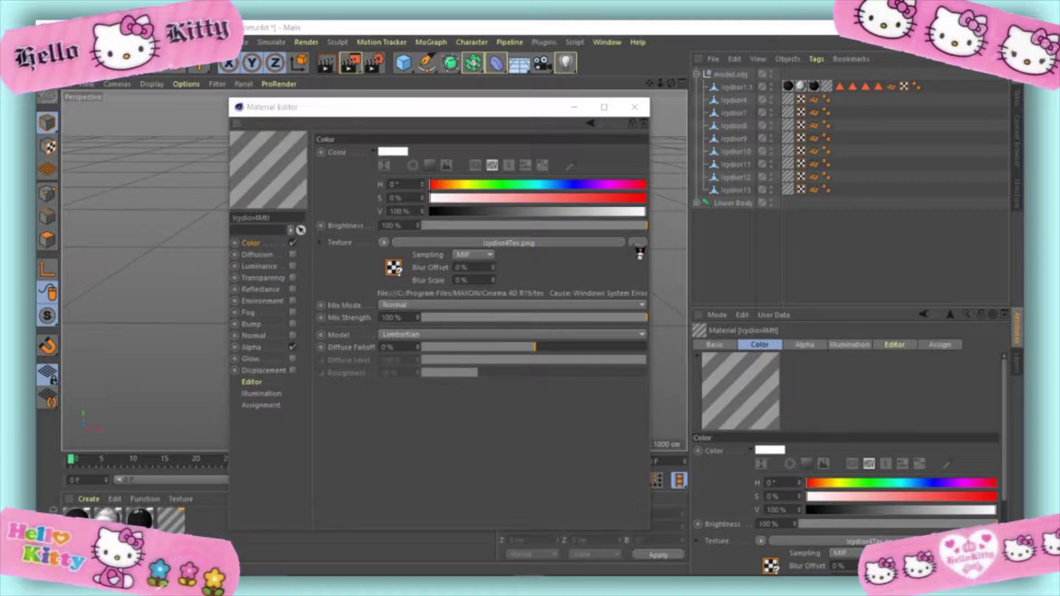
pyautogui.click(417, 298)
pyautogui.click(724, 514)
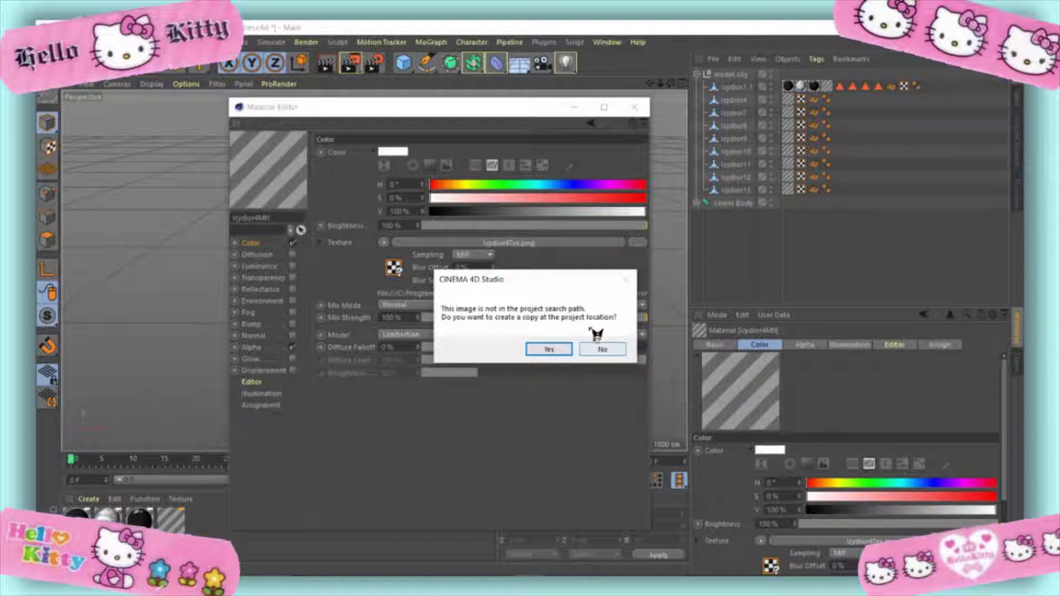
pyautogui.click(594, 351)
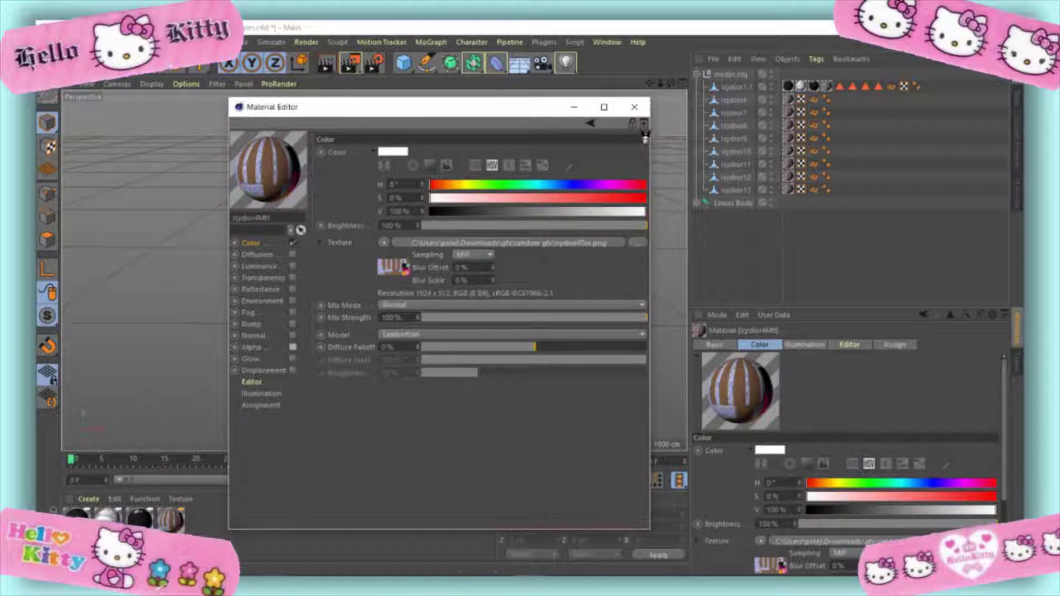
pyautogui.click(634, 107)
pyautogui.click(849, 345)
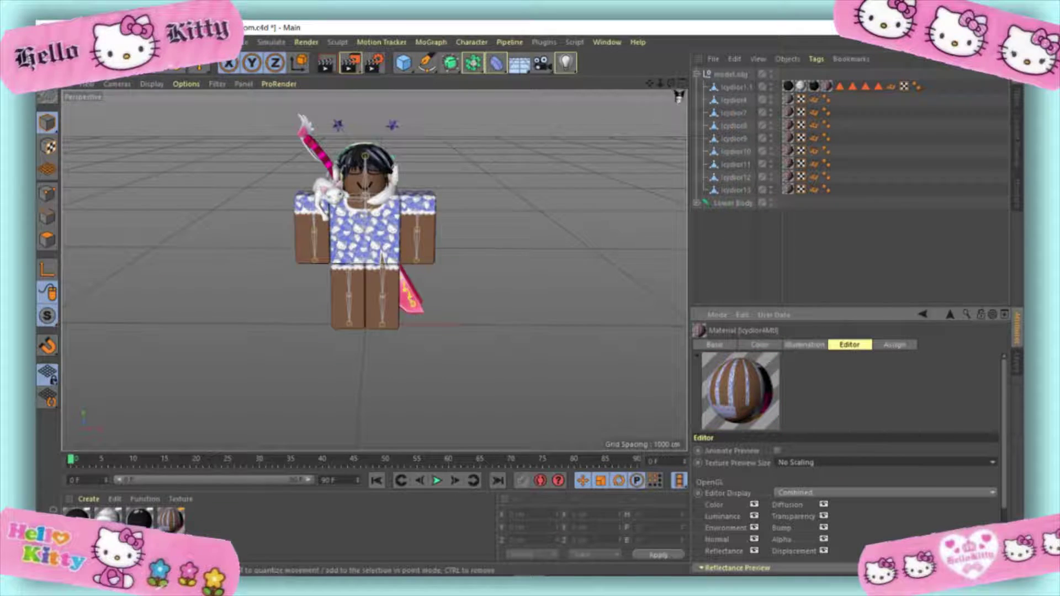
# Find the pink back accessory on the character and delete it
pyautogui.scroll(3, 376, 254)
pyautogui.click(373, 160)
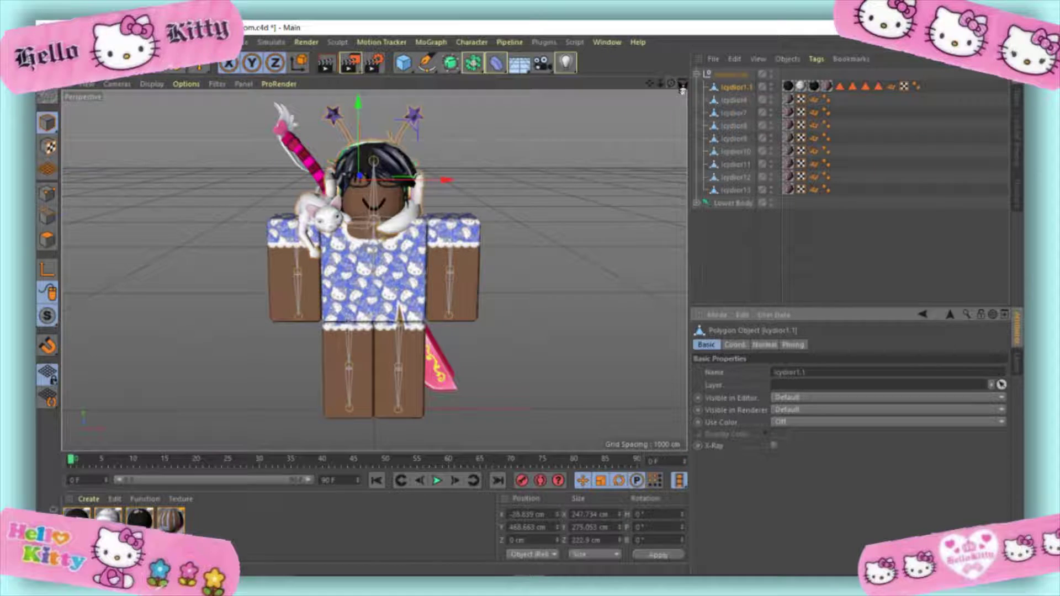
pyautogui.moveTo(683, 88); pyautogui.dragTo(696, 94)
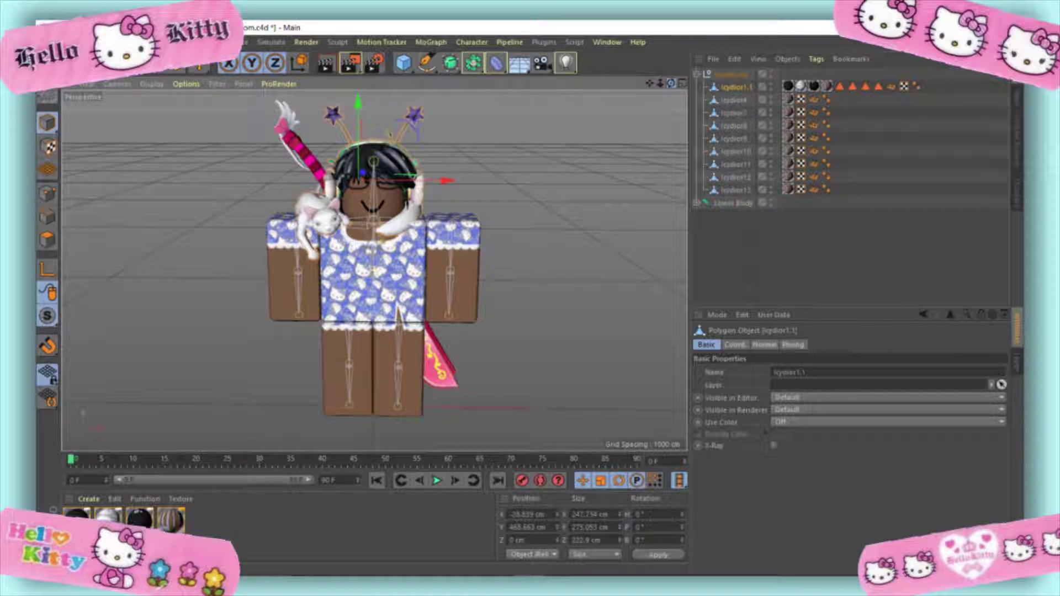
pyautogui.moveTo(670, 84); pyautogui.dragTo(678, 93)
pyautogui.click(734, 112)
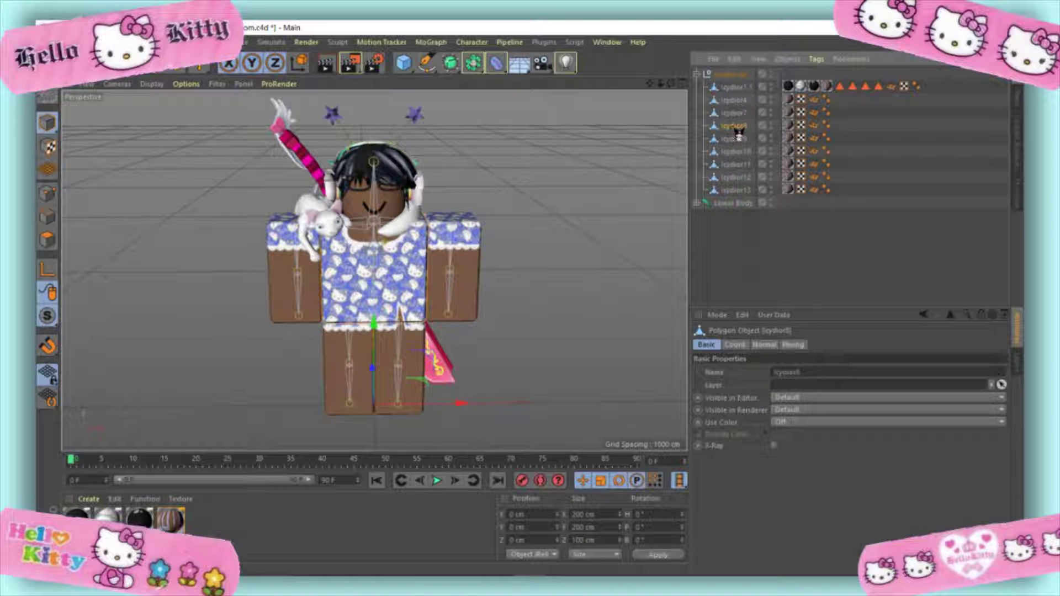
pyautogui.click(738, 100)
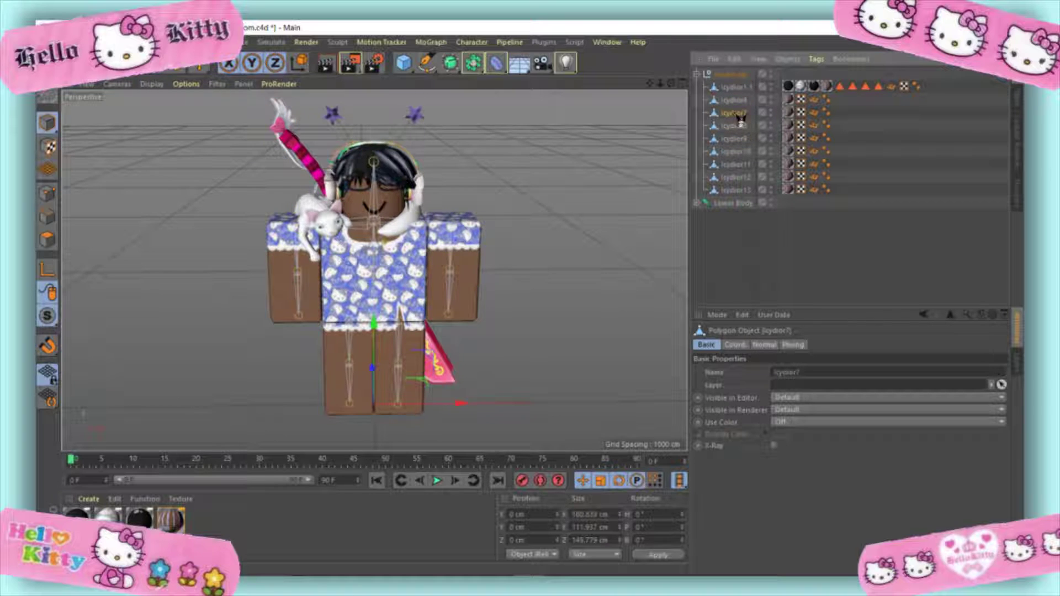
pyautogui.press('Delete')
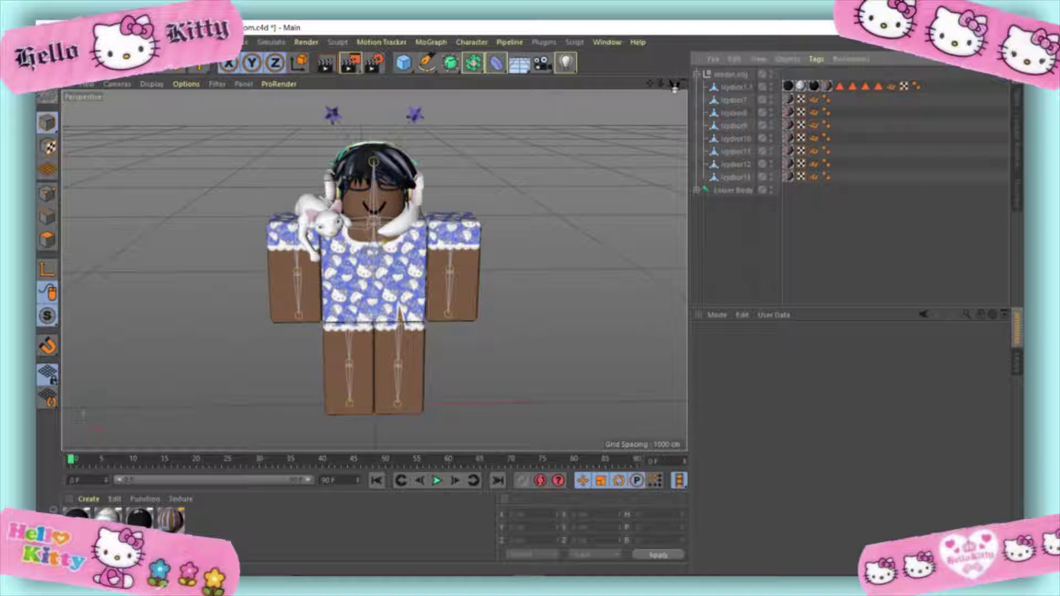
# Move the hair object icydior7 to the right, off the head
pyautogui.moveTo(674, 85); pyautogui.dragTo(674, 94)
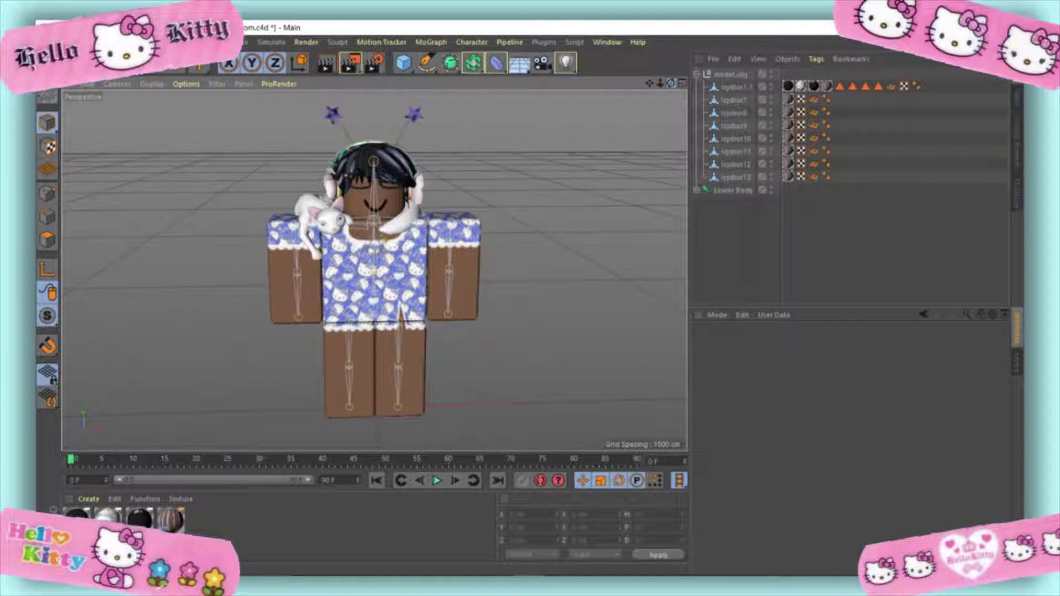
pyautogui.moveTo(671, 83); pyautogui.dragTo(645, 88)
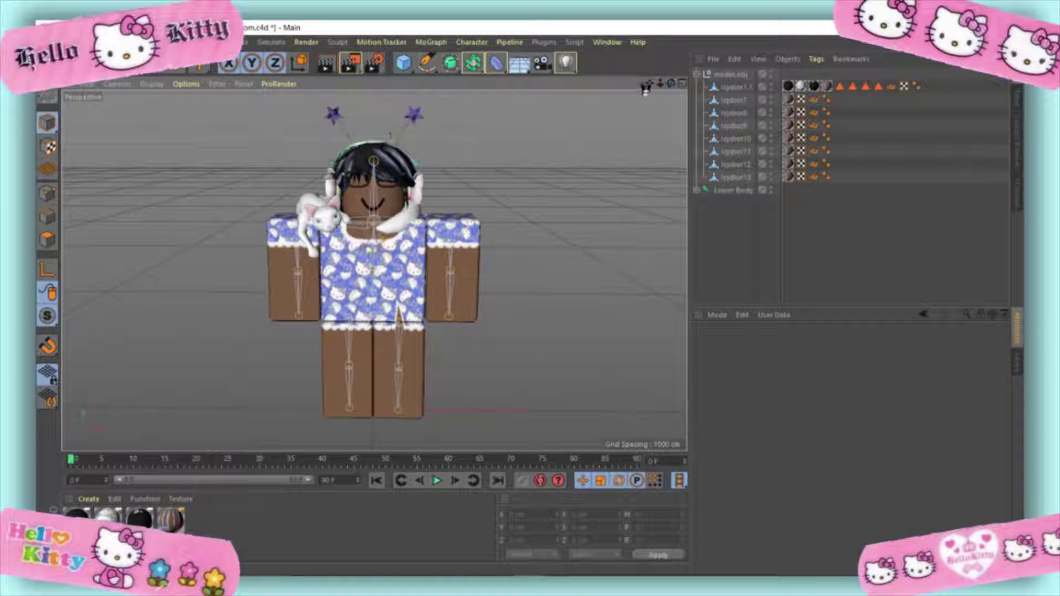
pyautogui.click(733, 103)
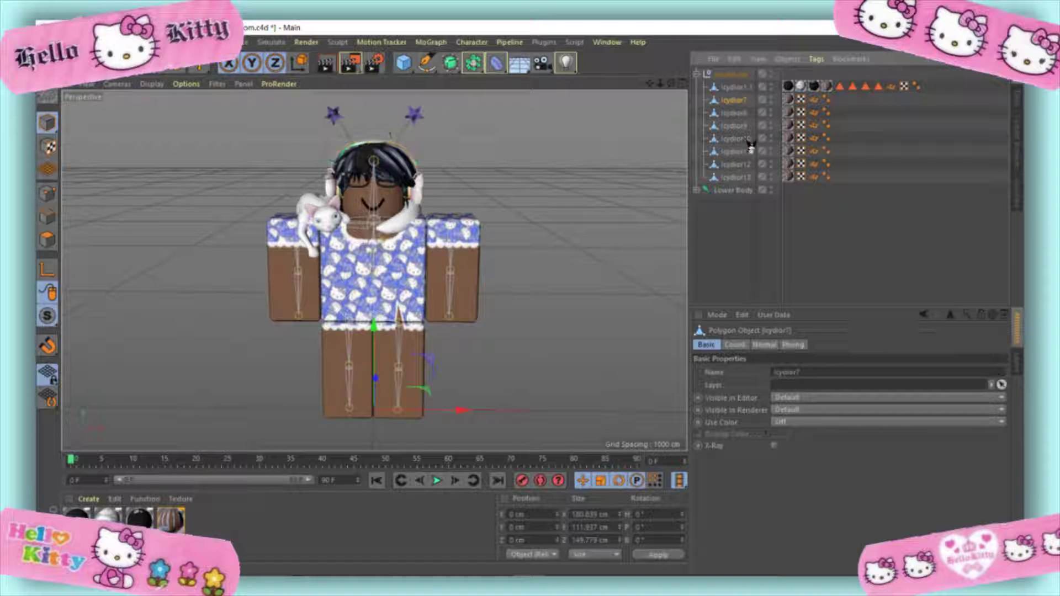
pyautogui.moveTo(463, 411); pyautogui.dragTo(574, 411)
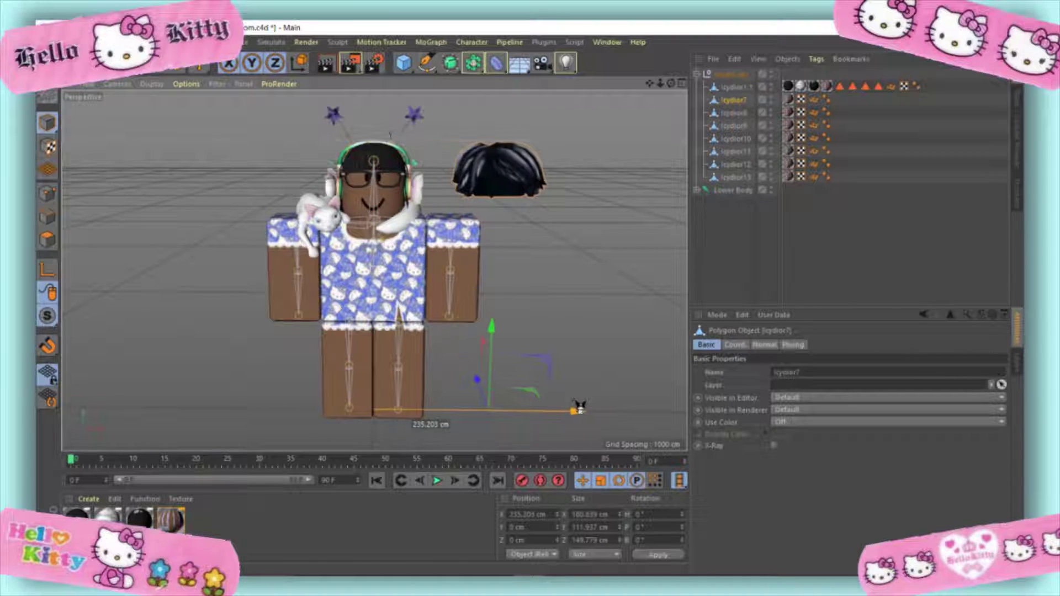
# Put the hair back on the head and combine the hair pieces into one object
pyautogui.rightClick(574, 411)
pyautogui.click(556, 306)
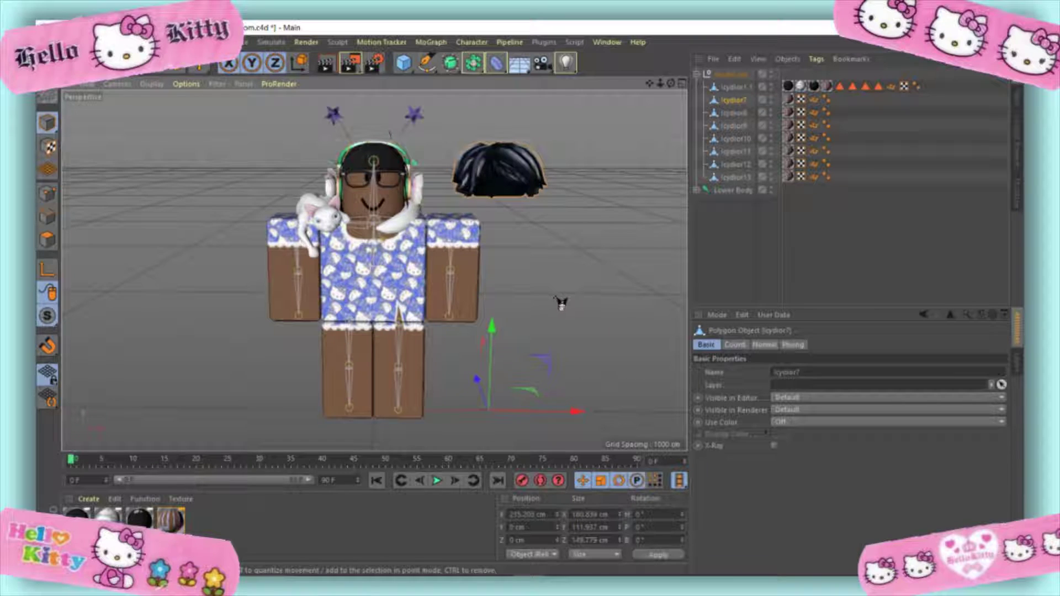
pyautogui.hotkey('ctrl', 'z')
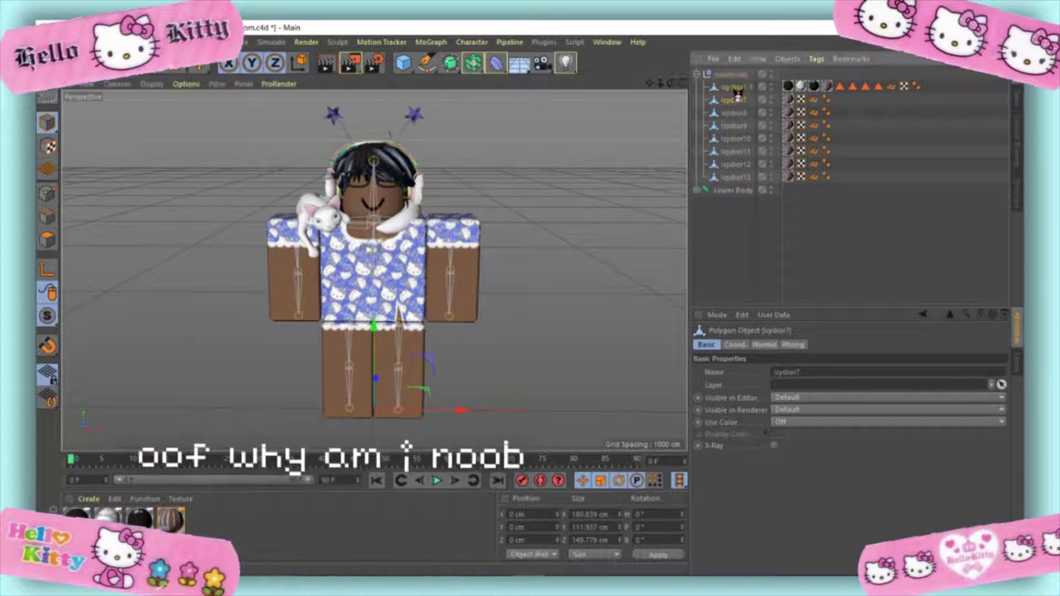
pyautogui.rightClick(737, 95)
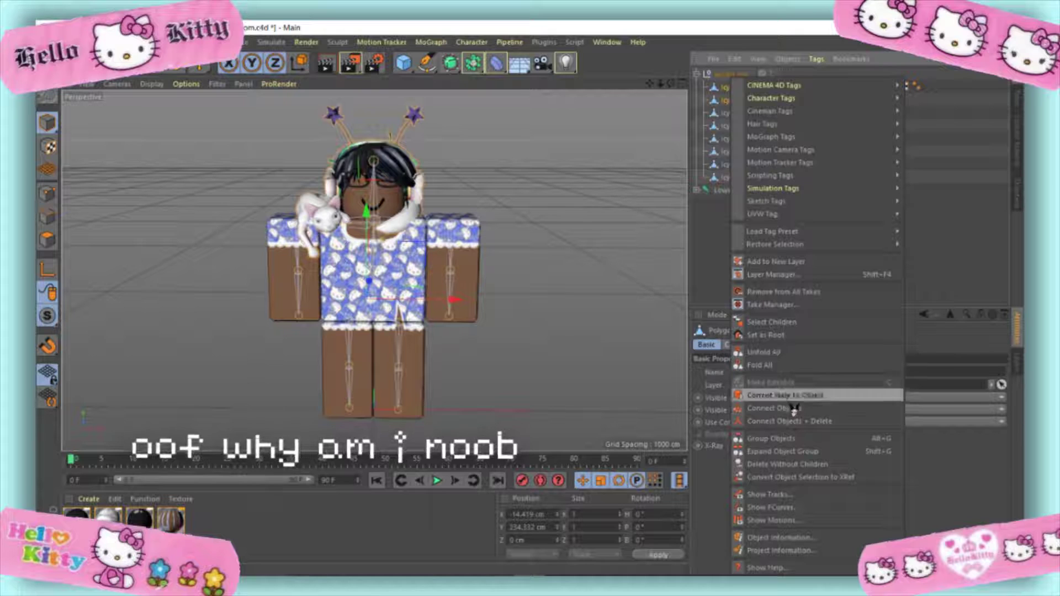
pyautogui.click(793, 422)
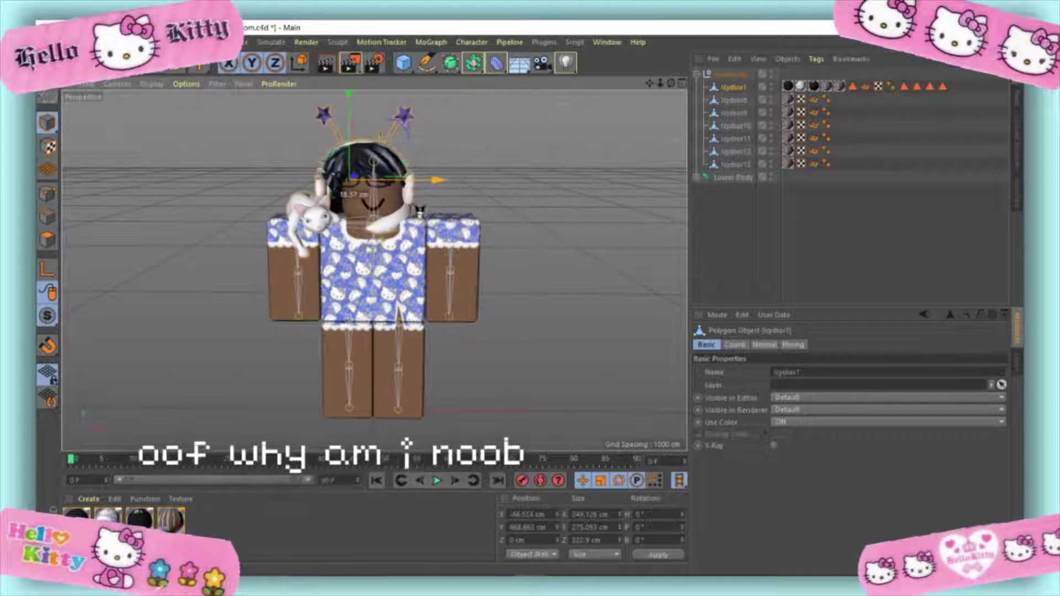
pyautogui.moveTo(425, 225); pyautogui.dragTo(543, 225)
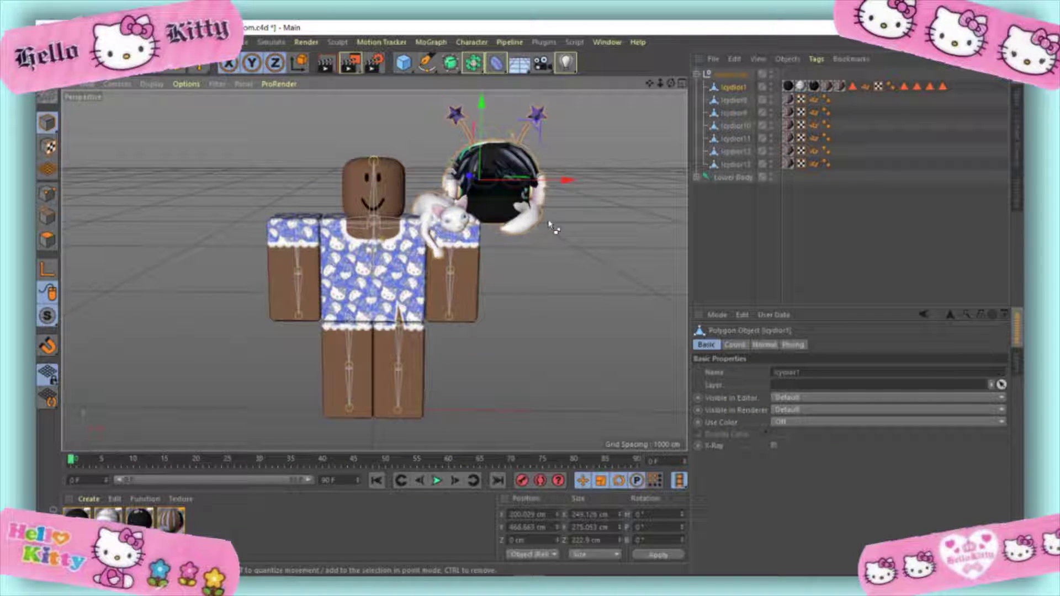
pyautogui.hotkey('ctrl', 'z')
# Merge the remaining body parts into a single object
pyautogui.keyDown('shift'); pyautogui.click(734, 164); pyautogui.keyUp('shift')
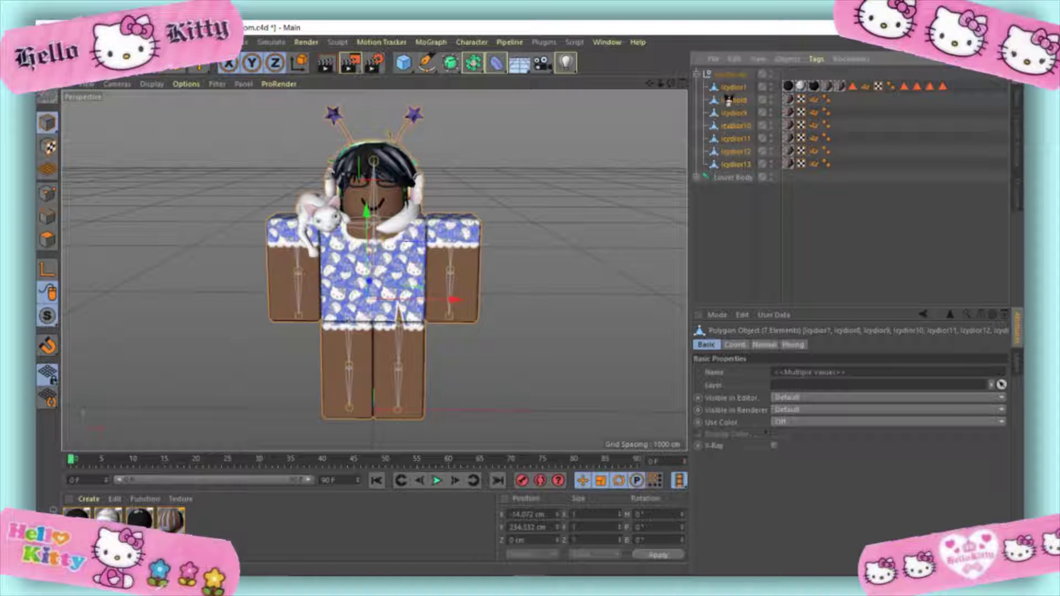
pyautogui.rightClick(730, 125)
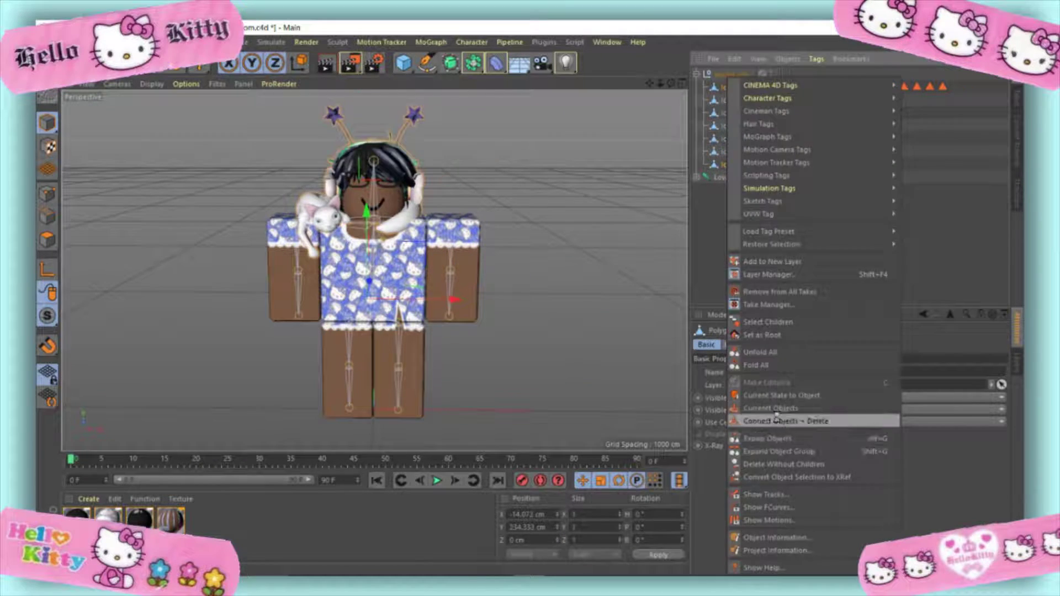
pyautogui.click(776, 419)
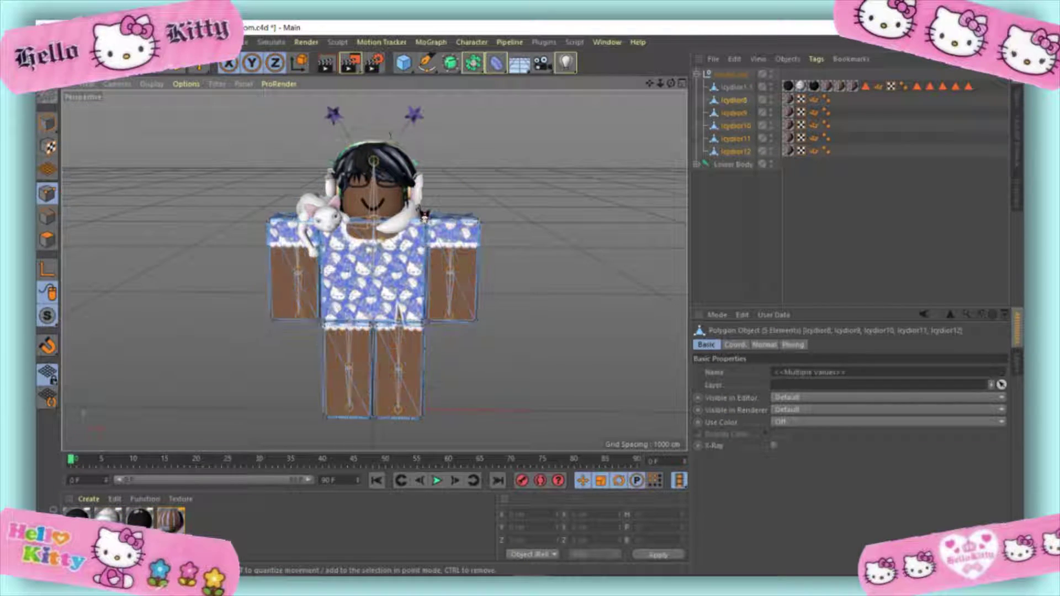
pyautogui.rightClick(424, 216)
pyautogui.click(457, 334)
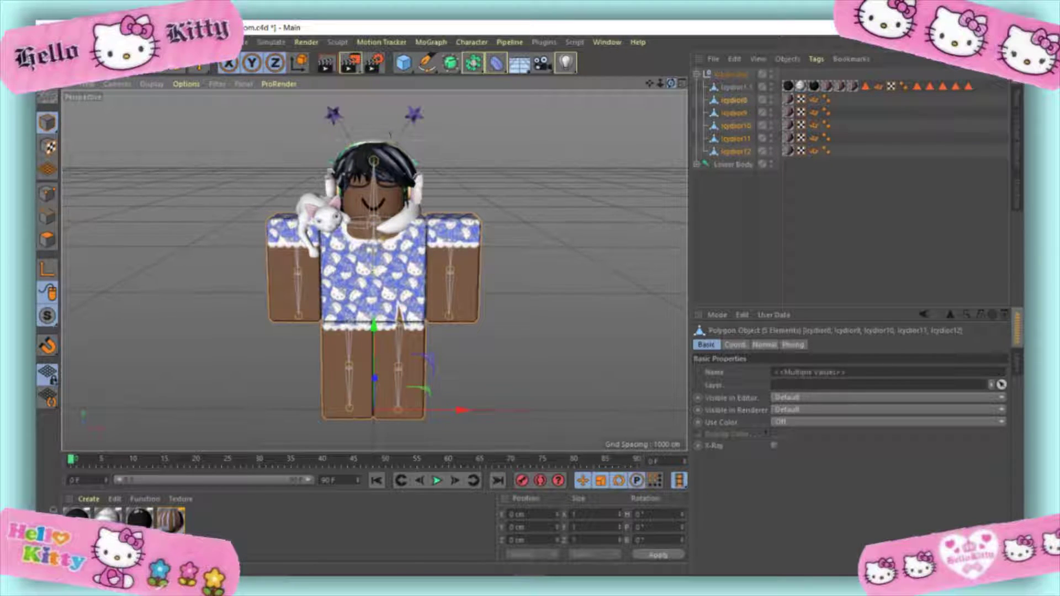
# Zoom closer on the character, then play the song Grapes in Spotify
pyautogui.moveTo(660, 89); pyautogui.dragTo(670, 90)
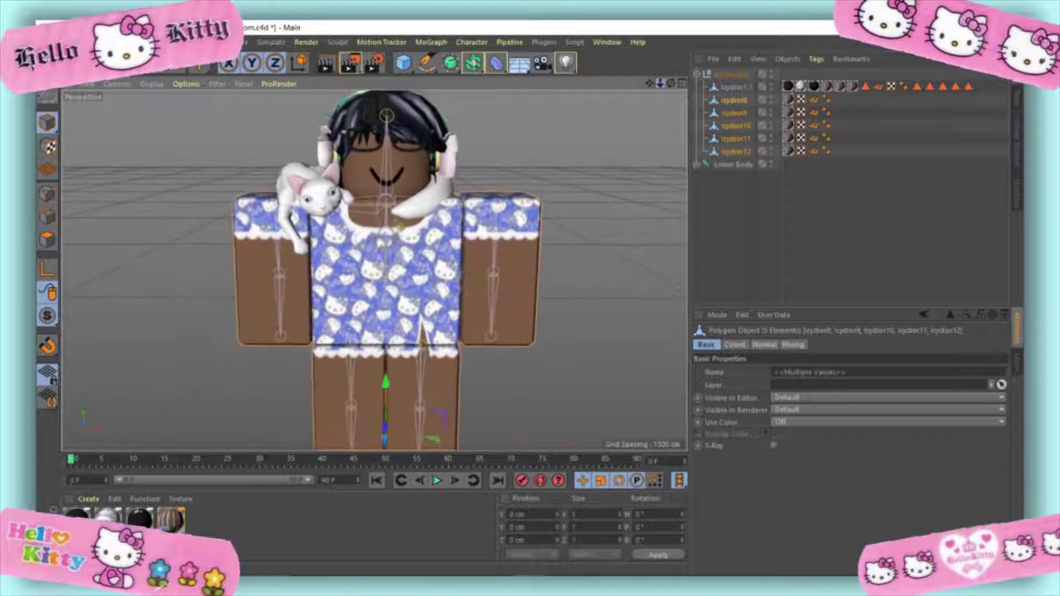
pyautogui.moveTo(660, 83); pyautogui.dragTo(646, 102)
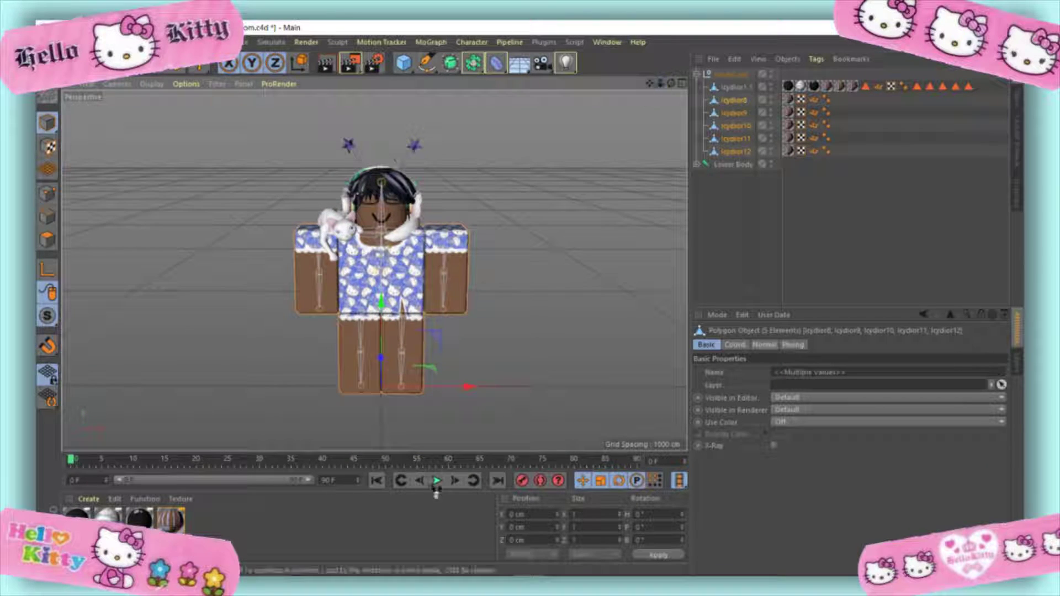
pyautogui.click(371, 563)
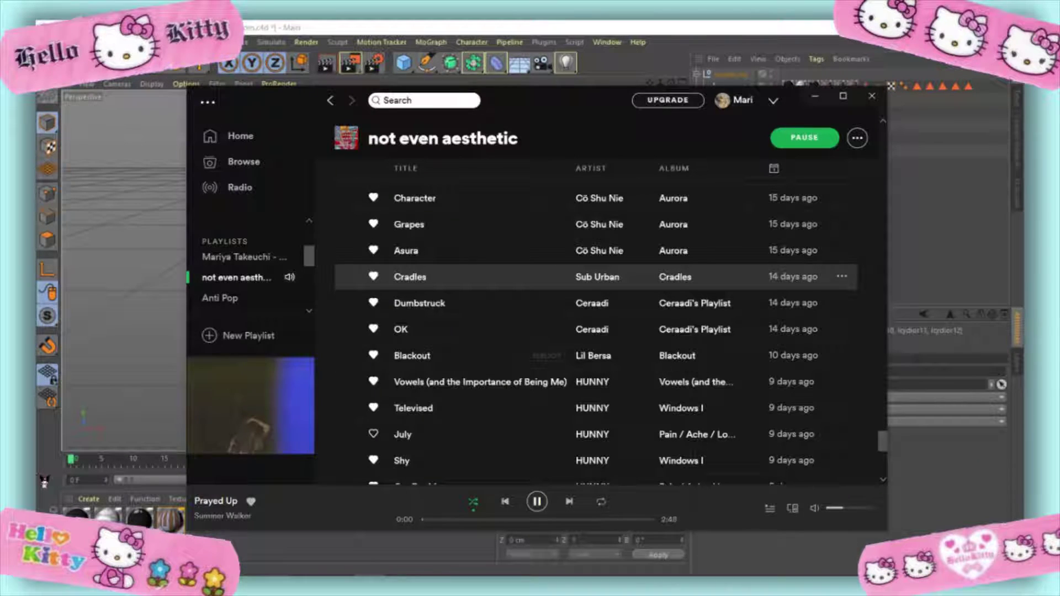
pyautogui.click(572, 506)
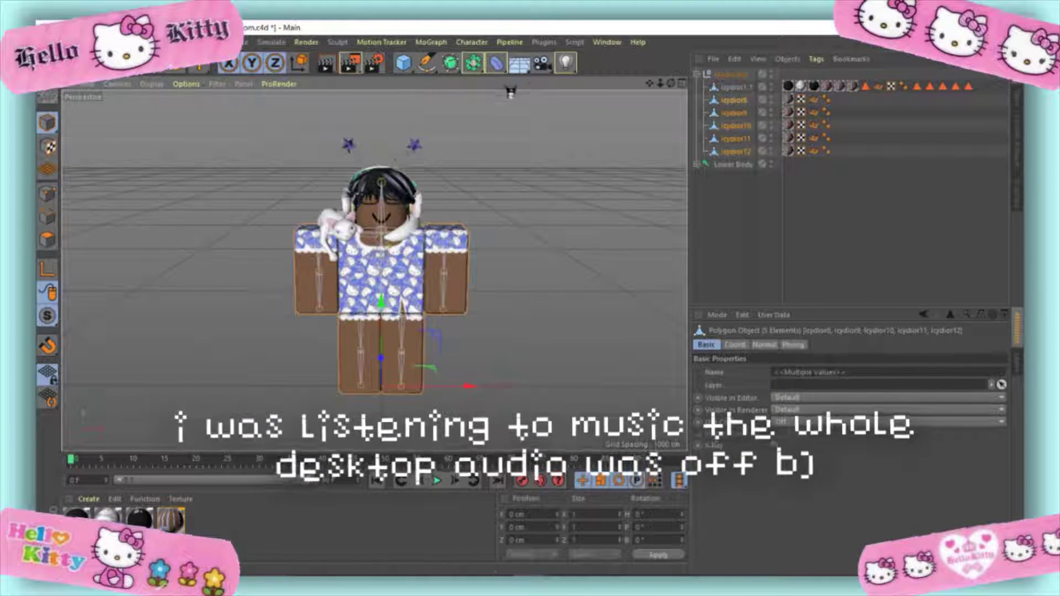
# Try placing a first light beside the character, then delete it
pyautogui.click(566, 62)
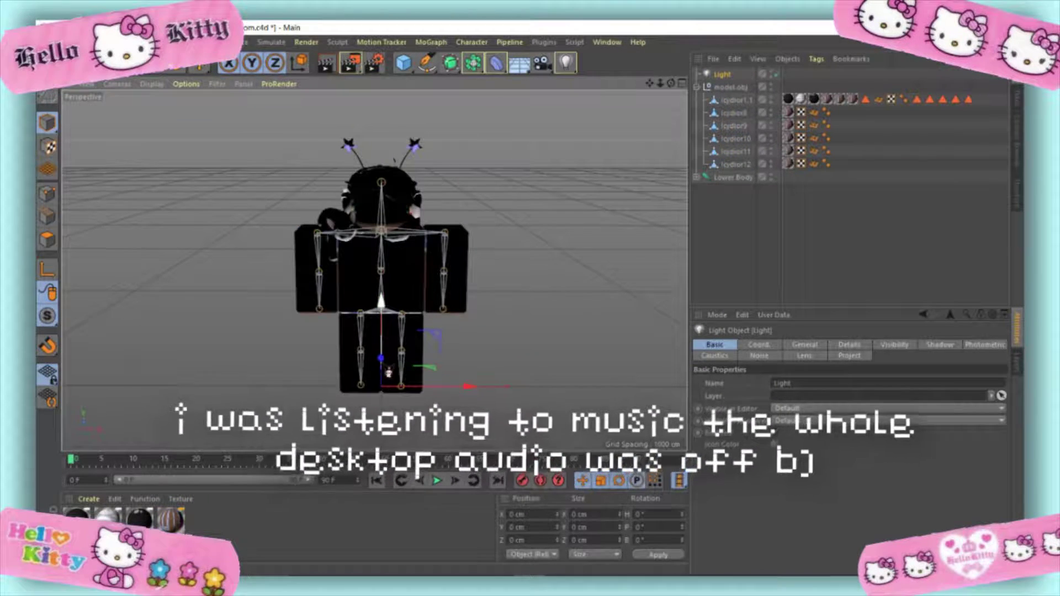
pyautogui.moveTo(388, 373); pyautogui.dragTo(385, 368)
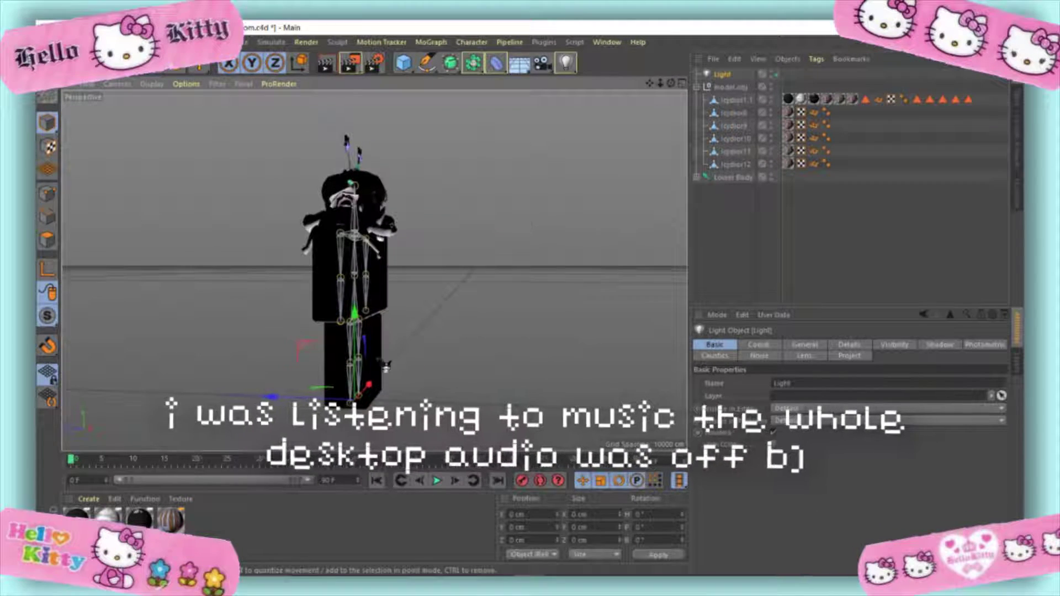
pyautogui.click(296, 408)
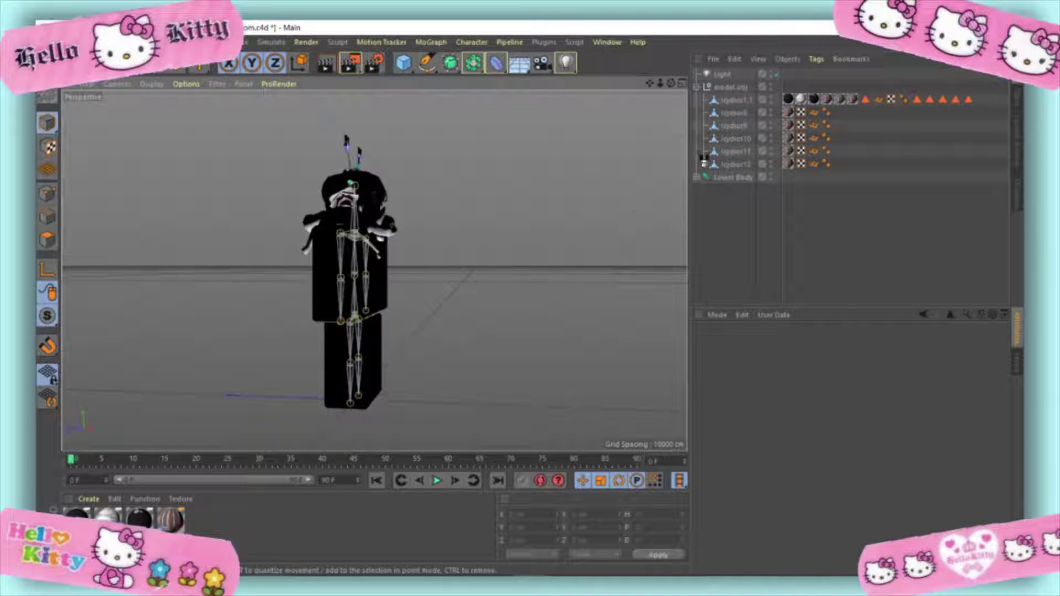
pyautogui.click(719, 74)
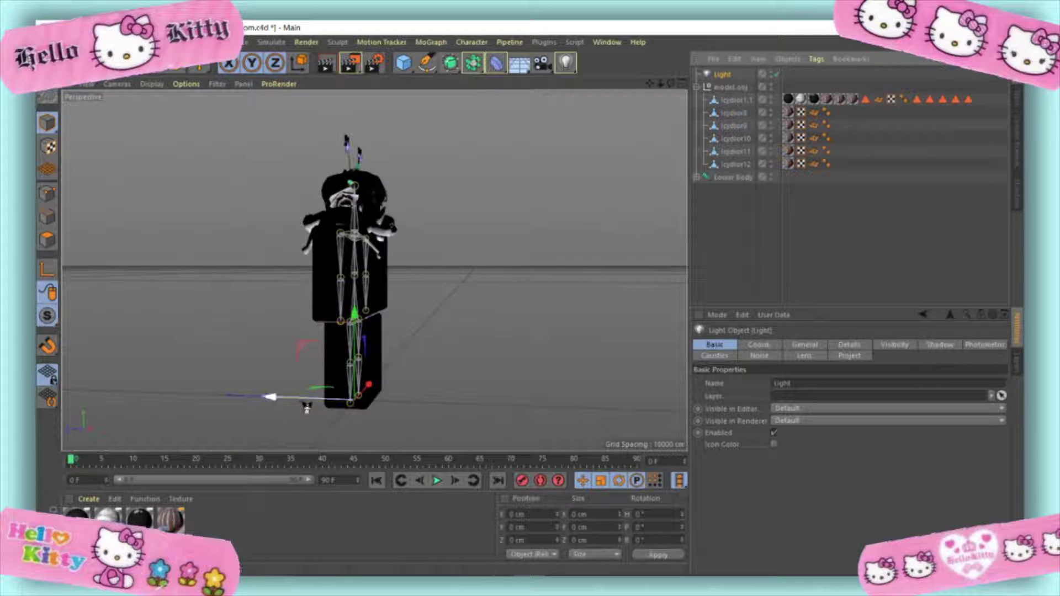
pyautogui.moveTo(305, 403); pyautogui.dragTo(523, 402)
pyautogui.moveTo(520, 334); pyautogui.dragTo(534, 222)
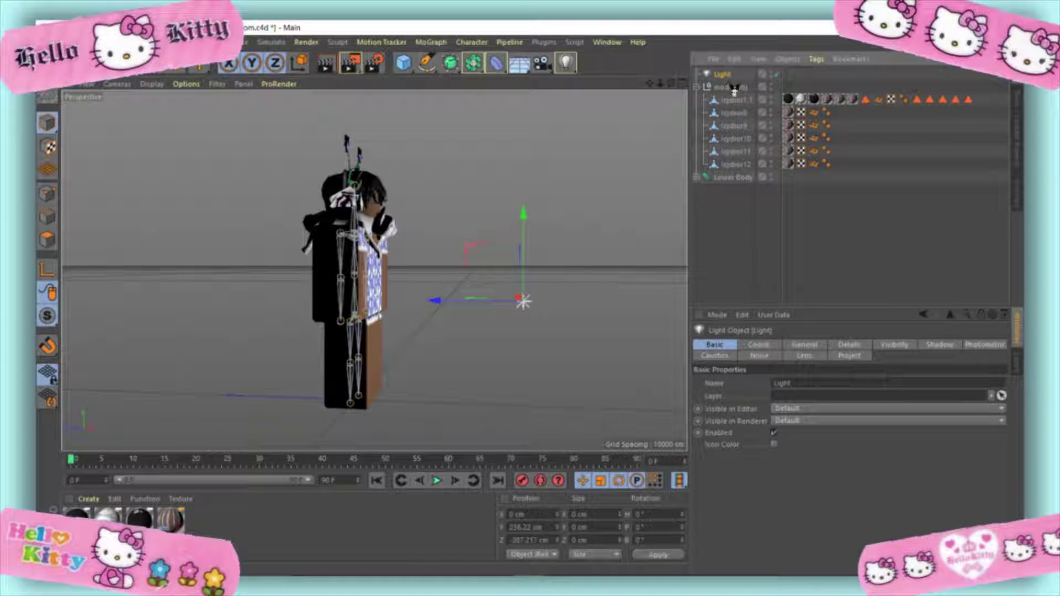
pyautogui.press('Delete')
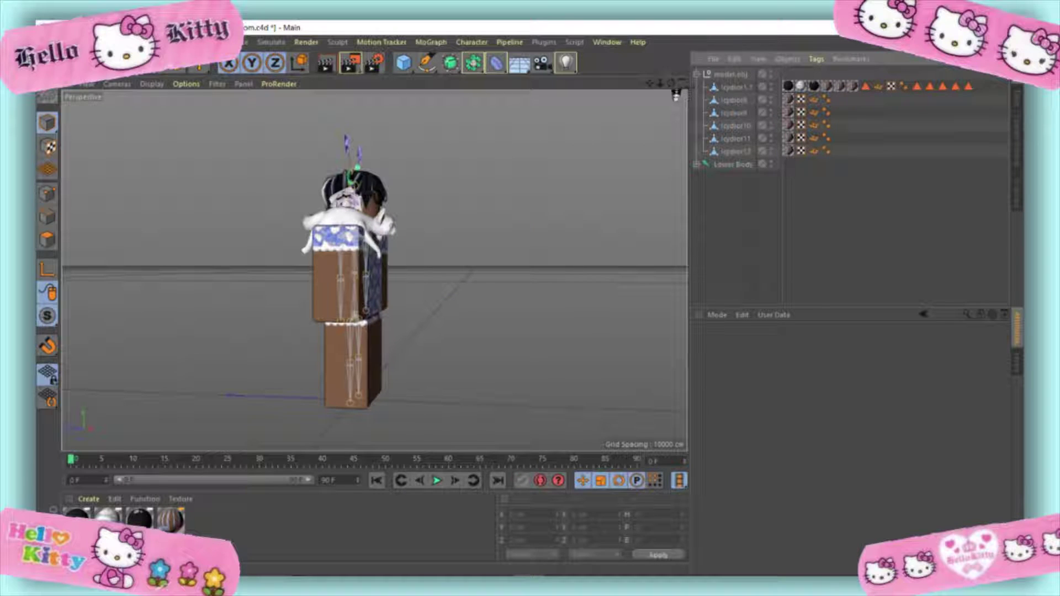
# Add a standard light positioned up and to the right of the character
pyautogui.click(582, 66)
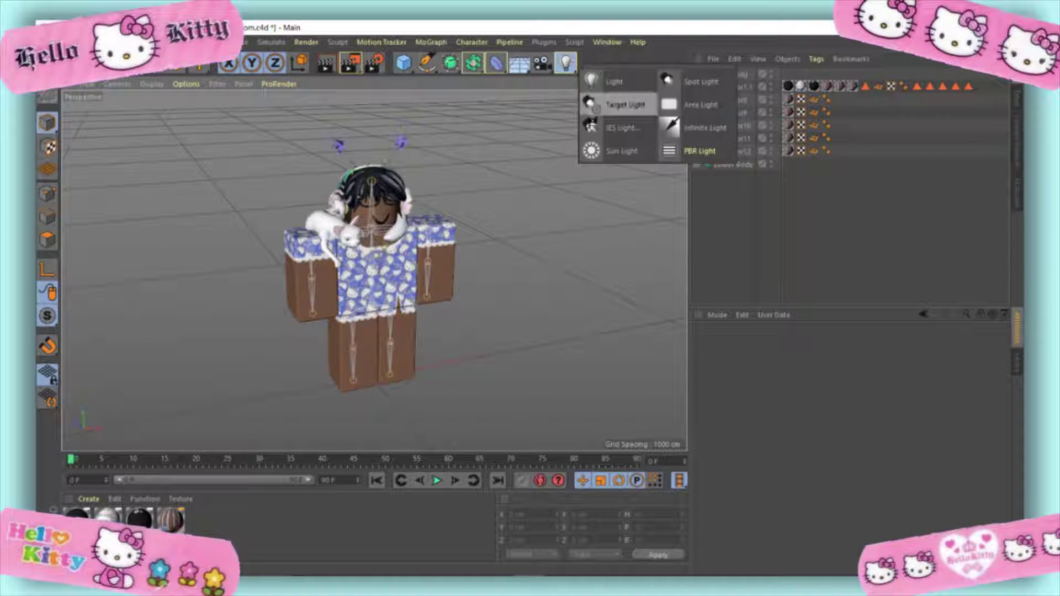
pyautogui.click(618, 78)
pyautogui.moveTo(674, 106); pyautogui.dragTo(429, 257)
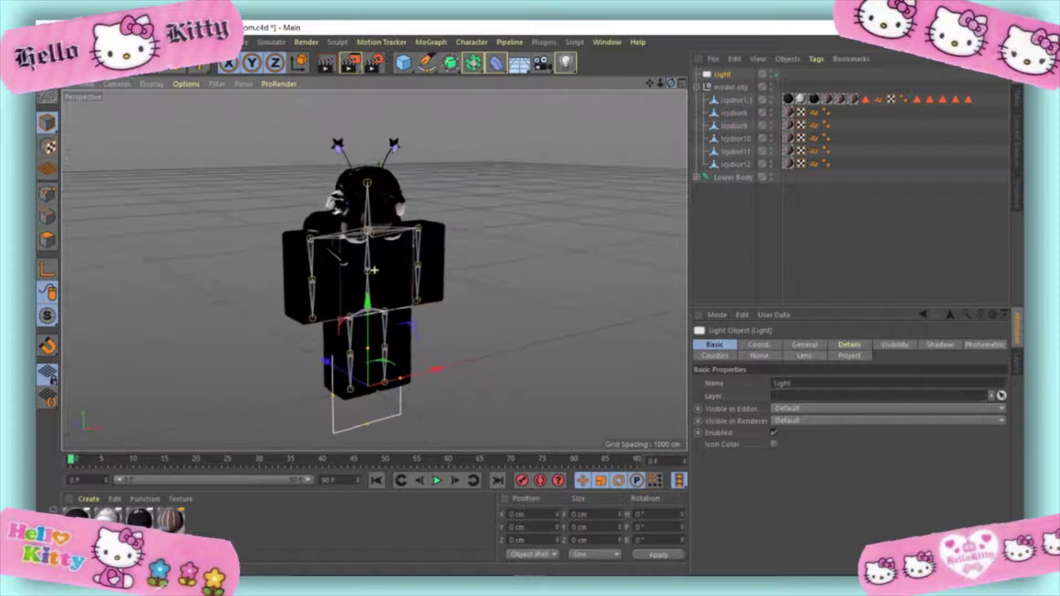
pyautogui.moveTo(316, 350)
pyautogui.mouseDown()
pyautogui.moveTo(571, 257)
pyautogui.moveTo(558, 190)
pyautogui.mouseUp()
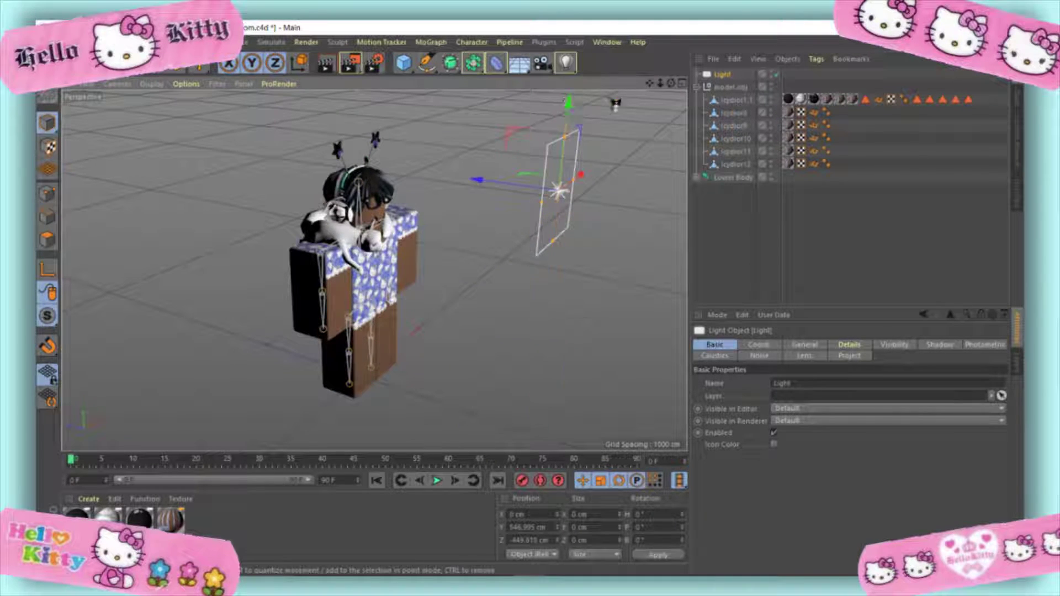
pyautogui.moveTo(671, 83); pyautogui.dragTo(676, 94)
# Render the lit character with Shift+R and let the Picture Viewer finish, briefly checking OBS
pyautogui.hotkey('shift', 'r')
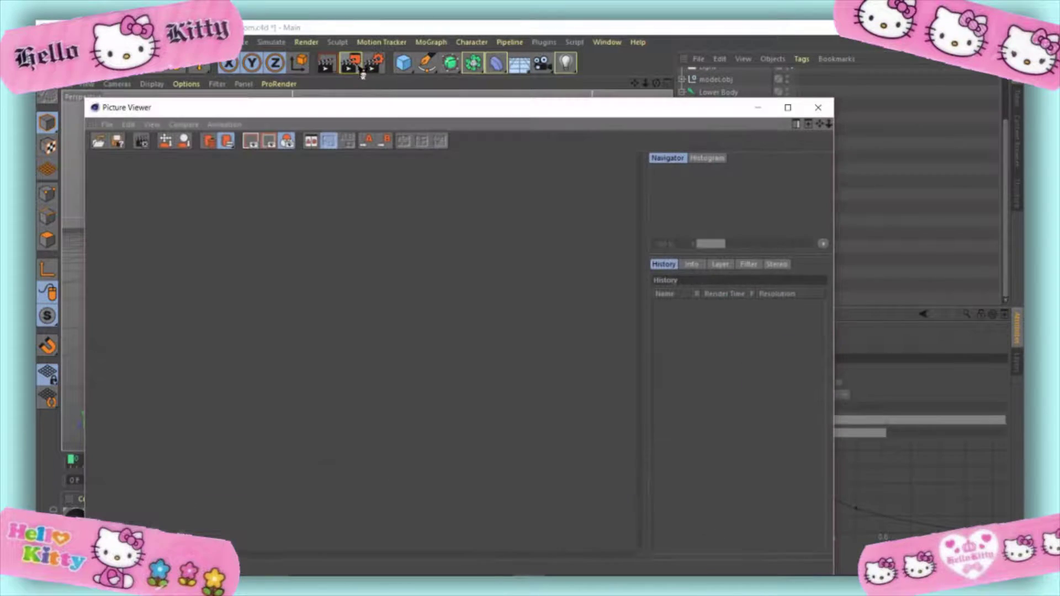
pyautogui.scroll(-1, 409, 267)
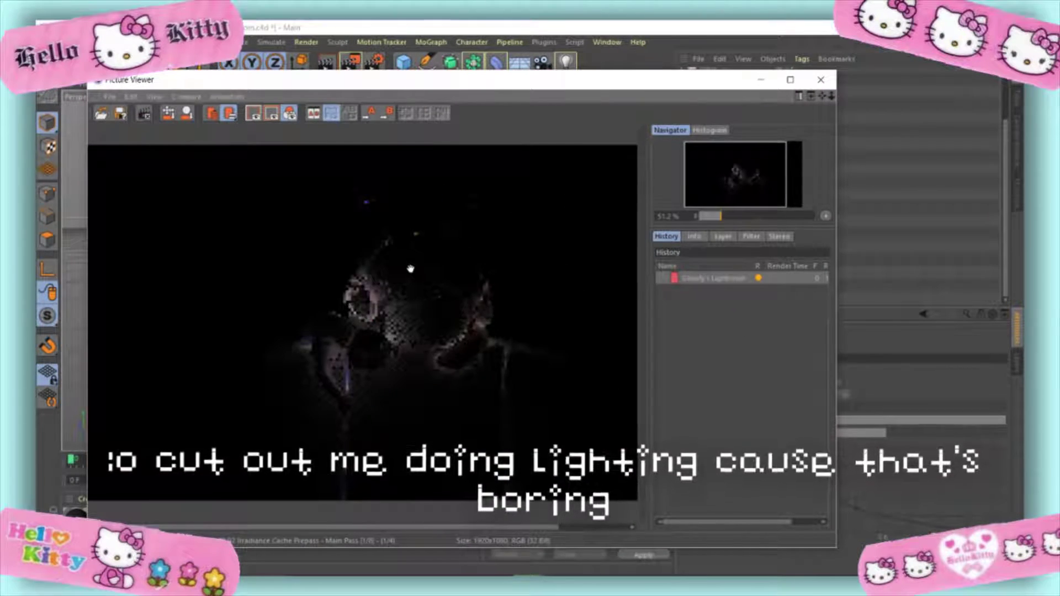
pyautogui.scroll(-2, 409, 267)
pyautogui.scroll(-1, 423, 289)
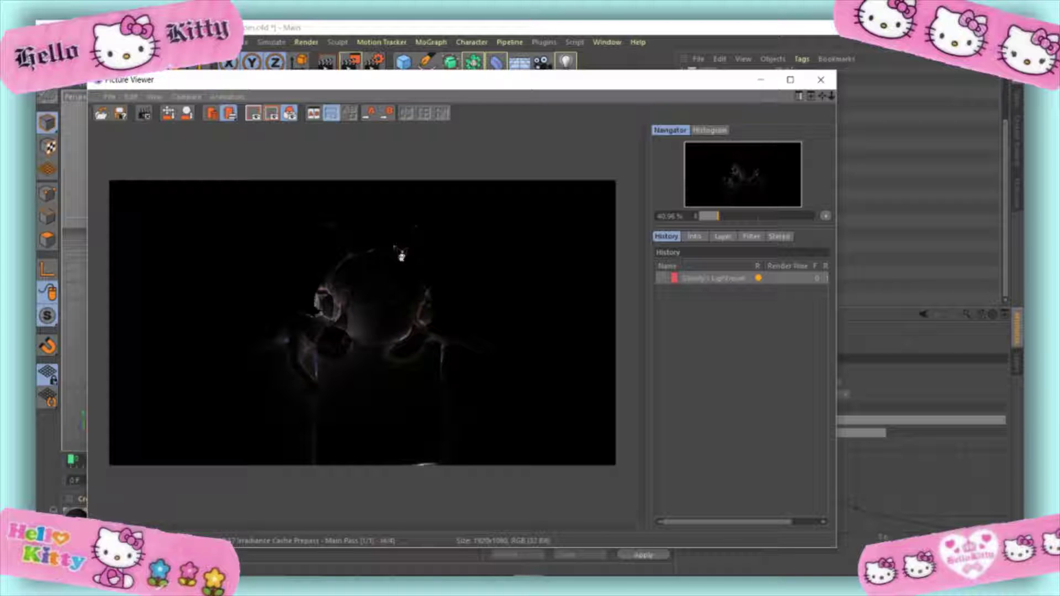
pyautogui.click(594, 563)
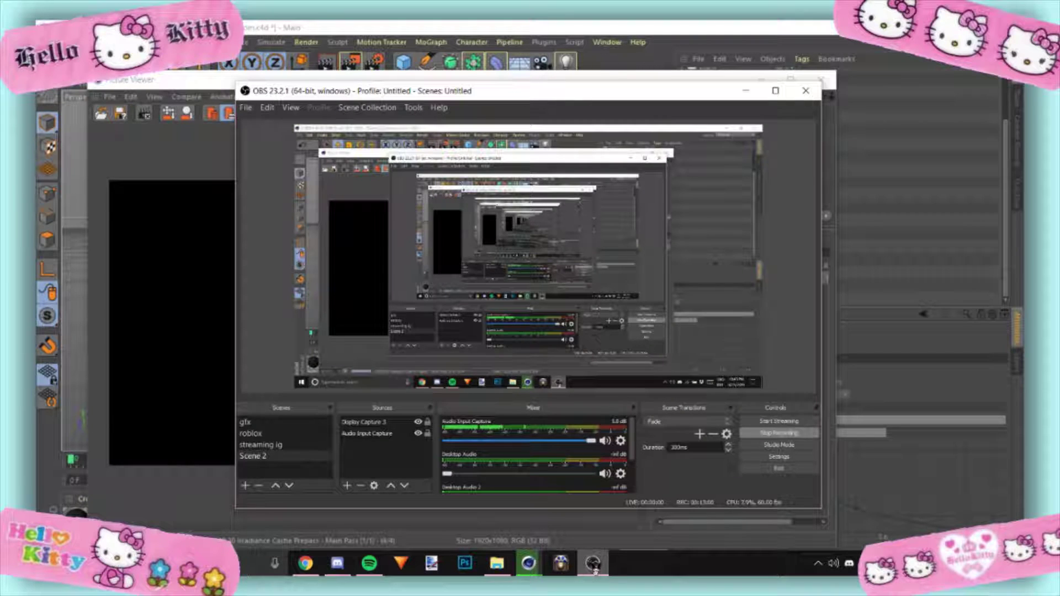
pyautogui.click(232, 505)
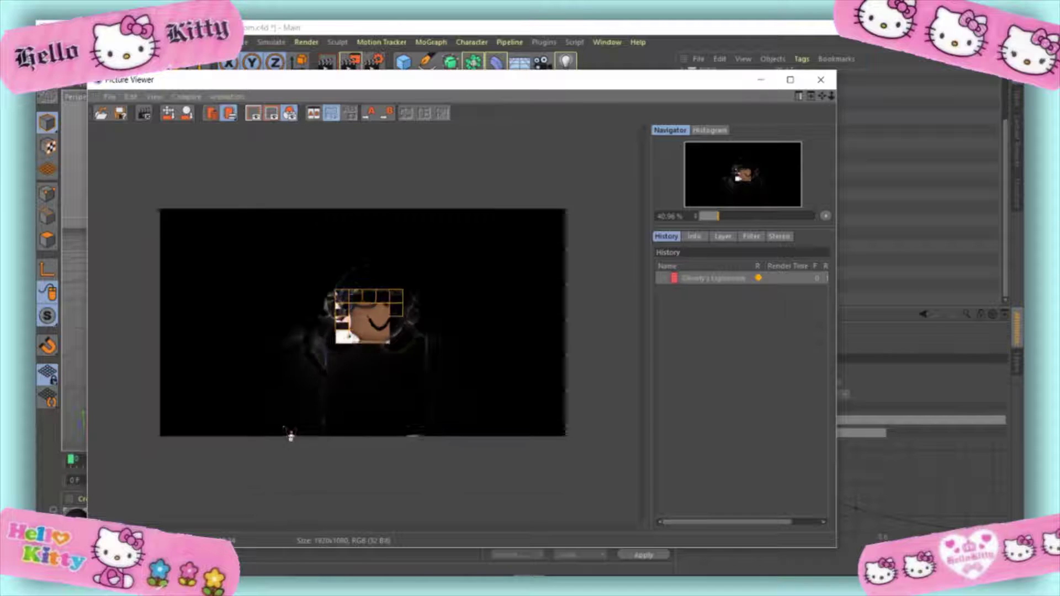
pyautogui.scroll(3, 284, 436)
pyautogui.scroll(-3, 438, 379)
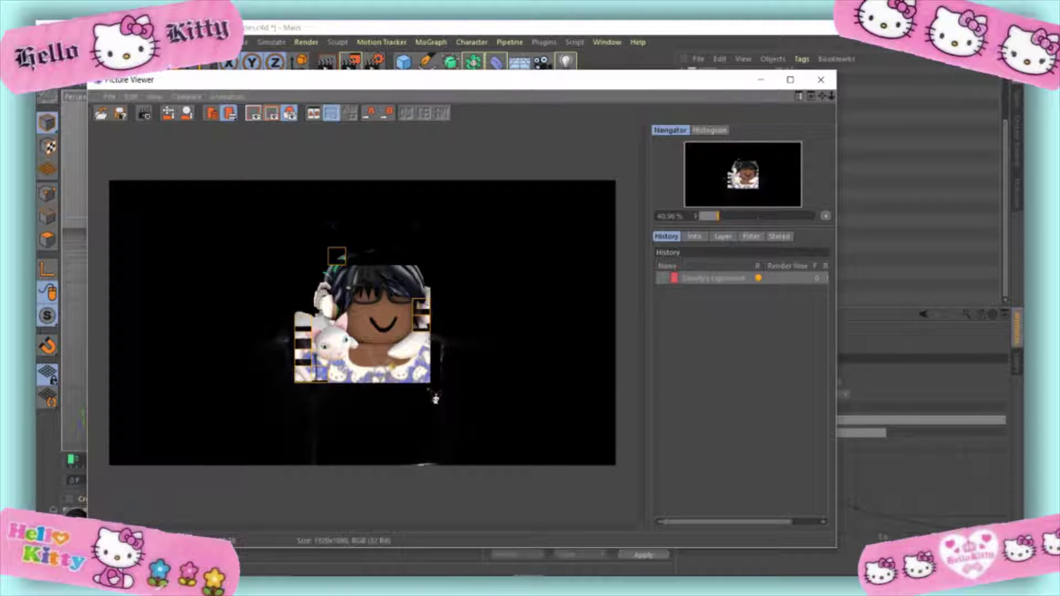
pyautogui.scroll(-1, 427, 387)
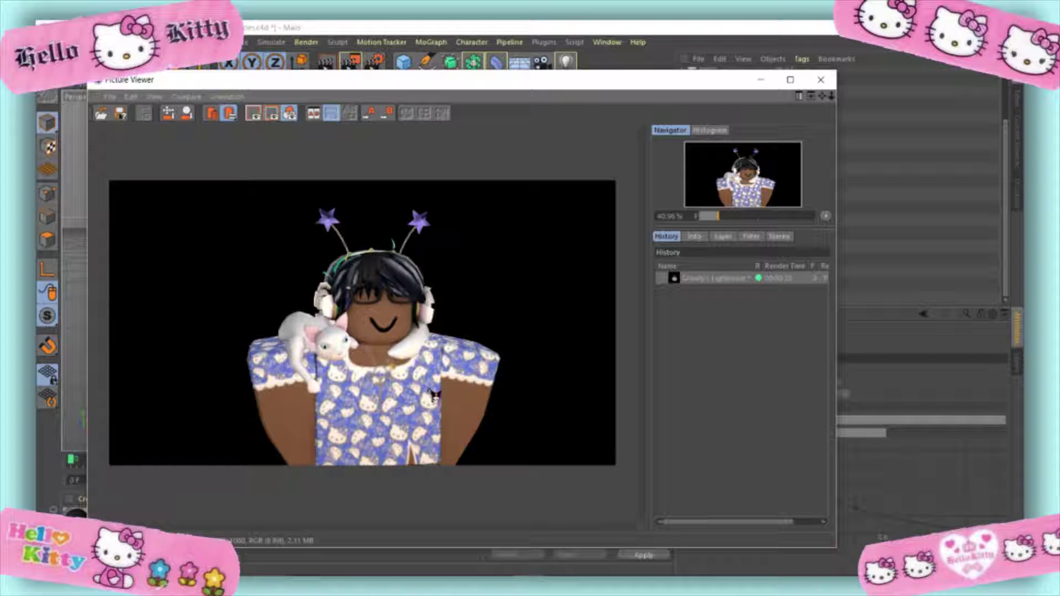
# Save the render as a PNG in Downloads > gfx > random gfx and minimize the Picture Viewer
pyautogui.rightClick(724, 276)
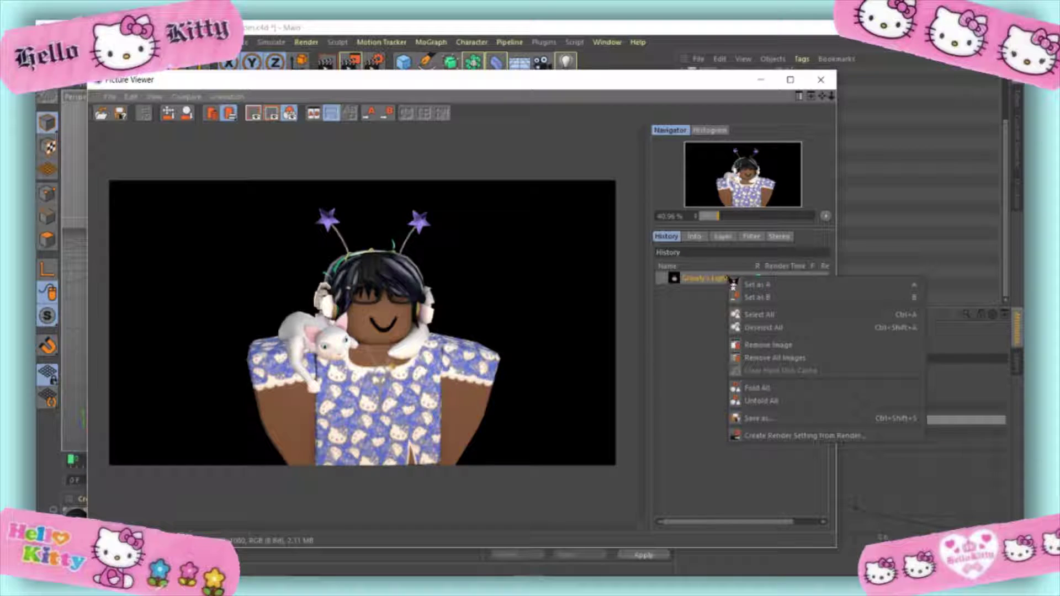
pyautogui.click(815, 419)
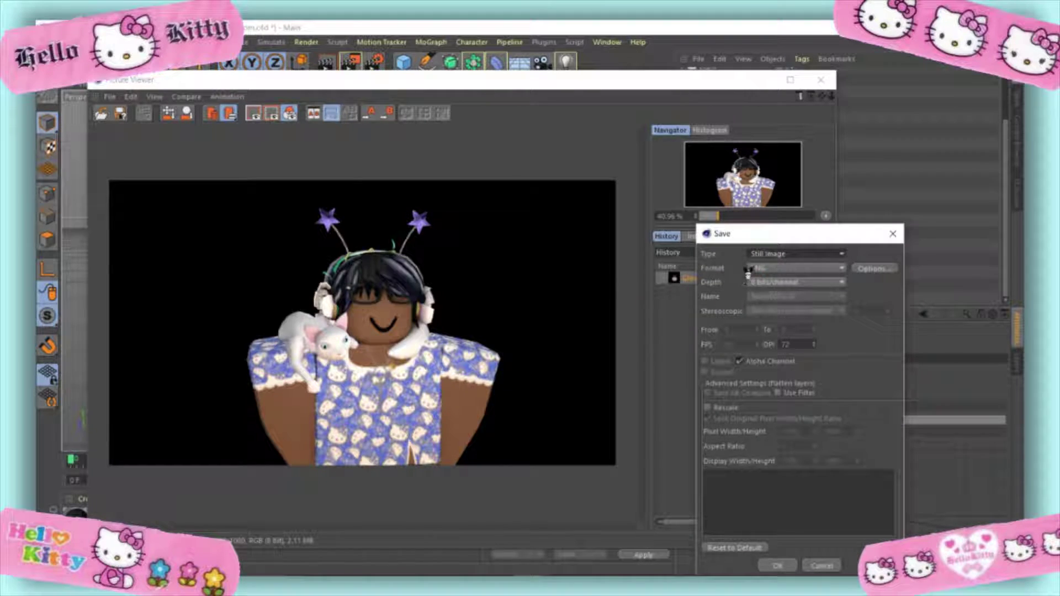
pyautogui.click(748, 269)
pyautogui.click(735, 161)
pyautogui.click(762, 491)
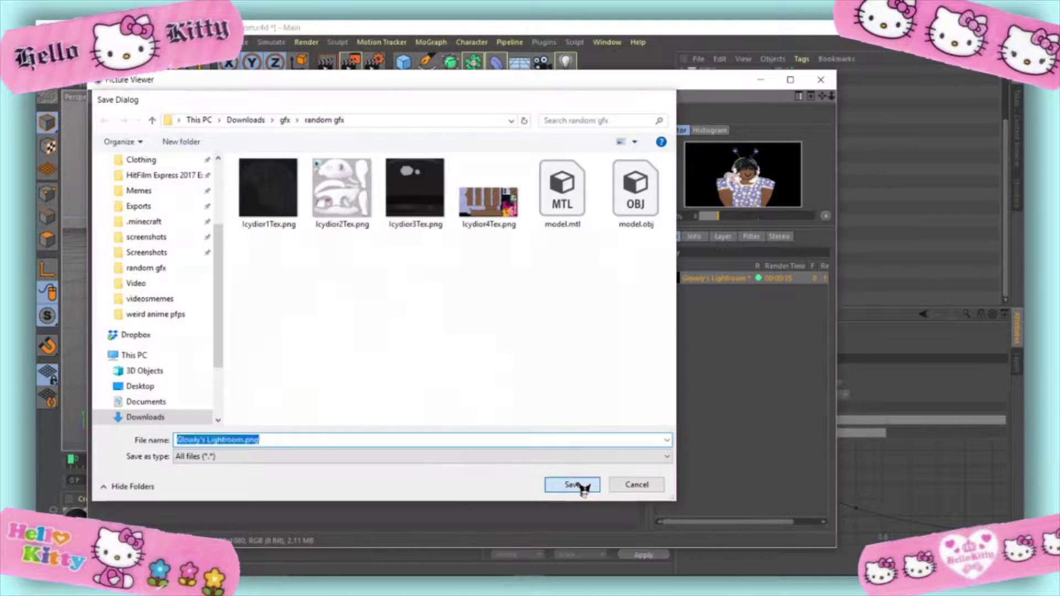
pyautogui.click(583, 487)
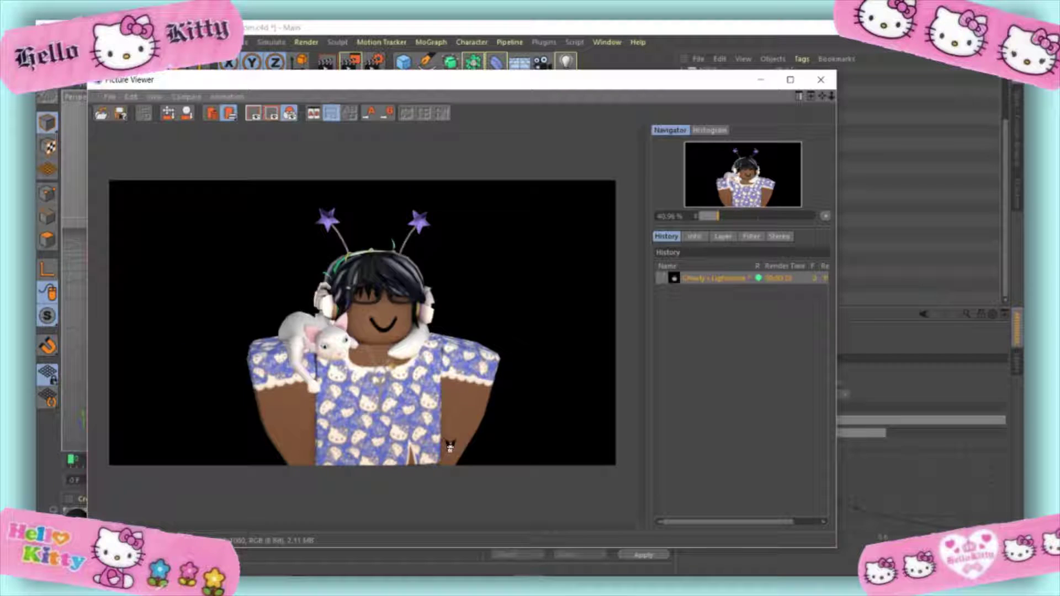
pyautogui.click(765, 81)
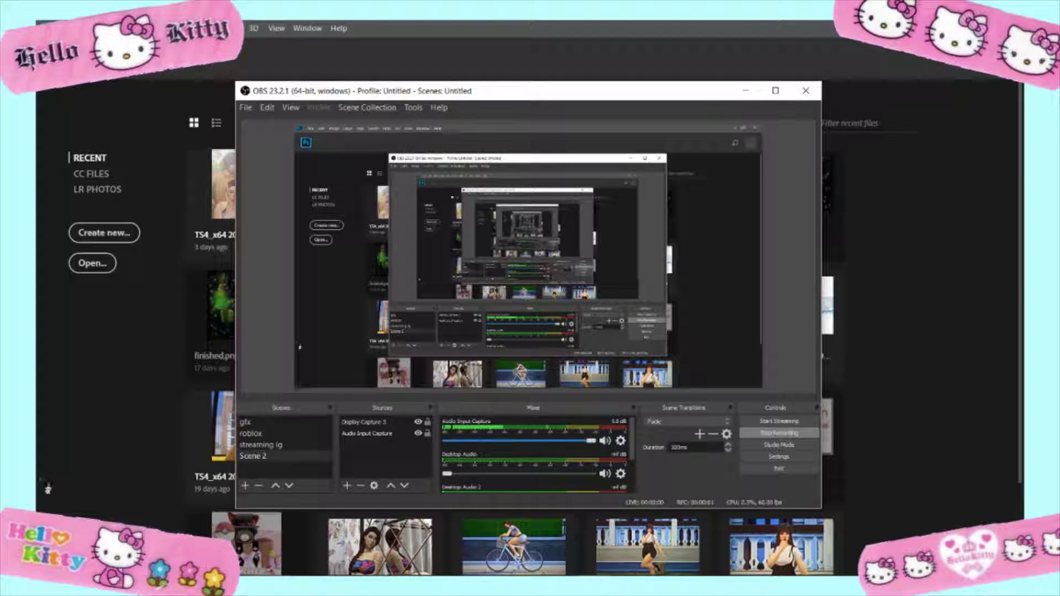
# Leave Photoshop's home screen for the empty workspace and switch to Chrome
pyautogui.scroll(-1, 718, 320)
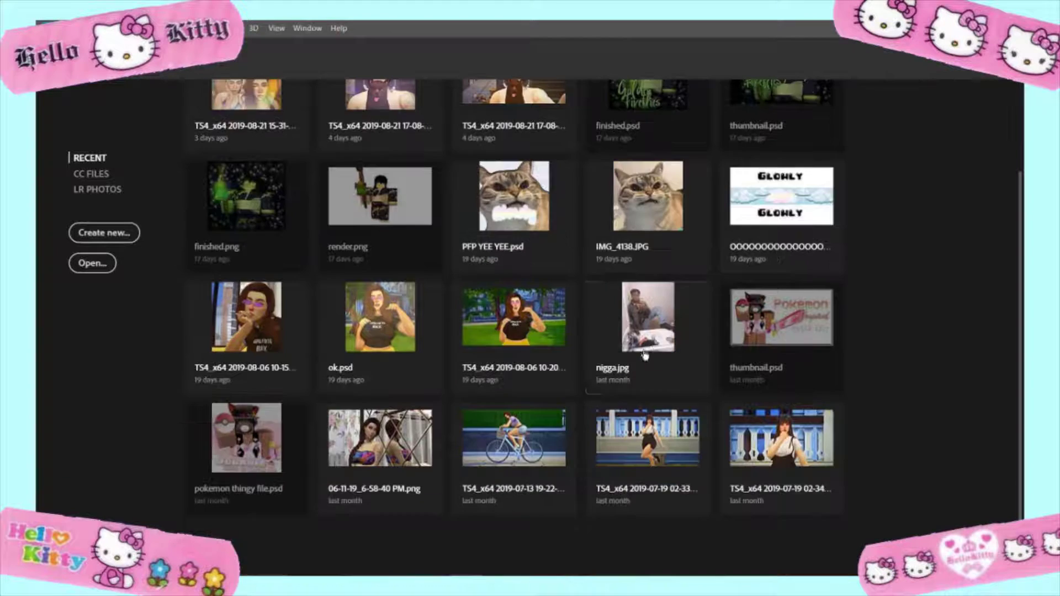
pyautogui.scroll(1, 718, 320)
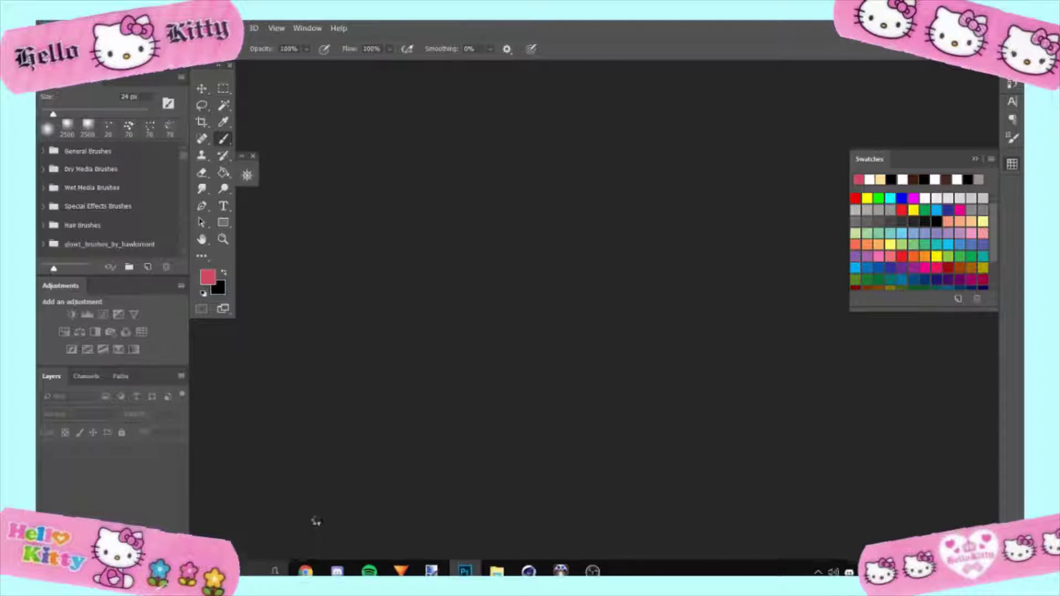
pyautogui.click(306, 564)
# Search Google for the YouTube profile picture size (800 x 800) and return to Photoshop
pyautogui.click(517, 30)
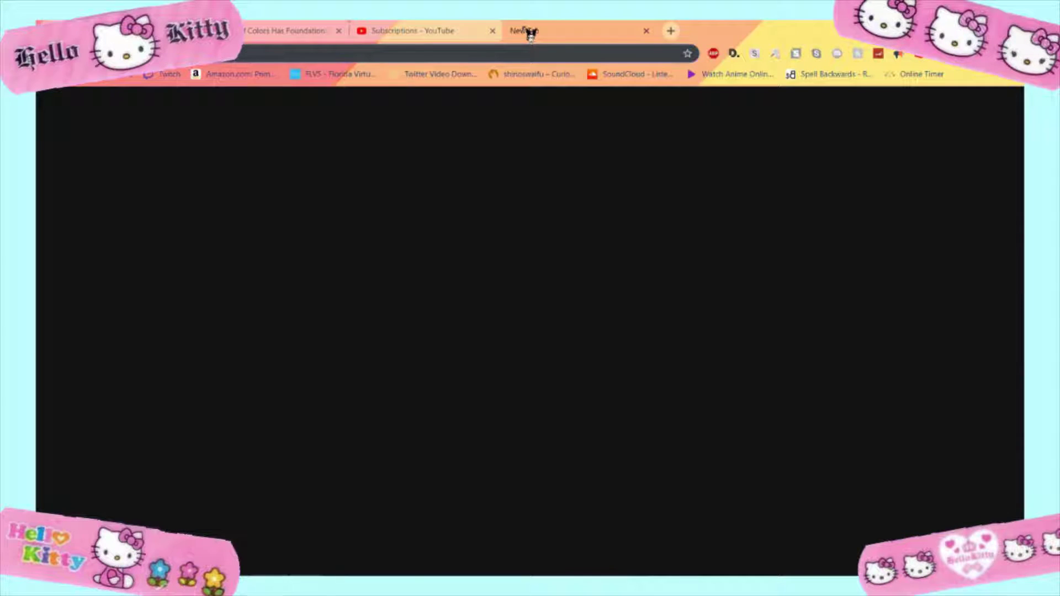
pyautogui.write('youtube profile picture size')
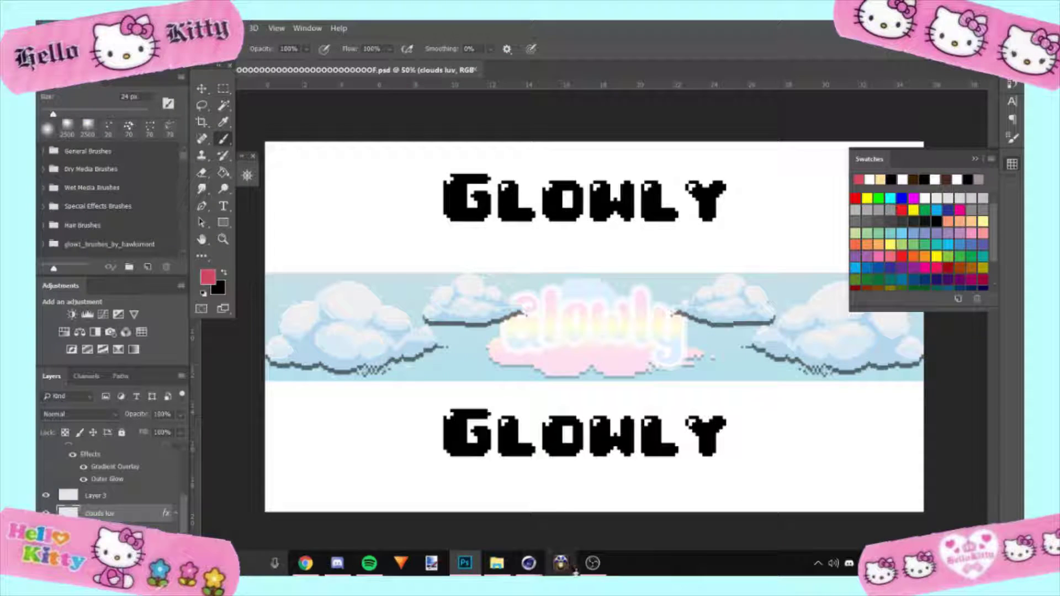
pyautogui.click(593, 563)
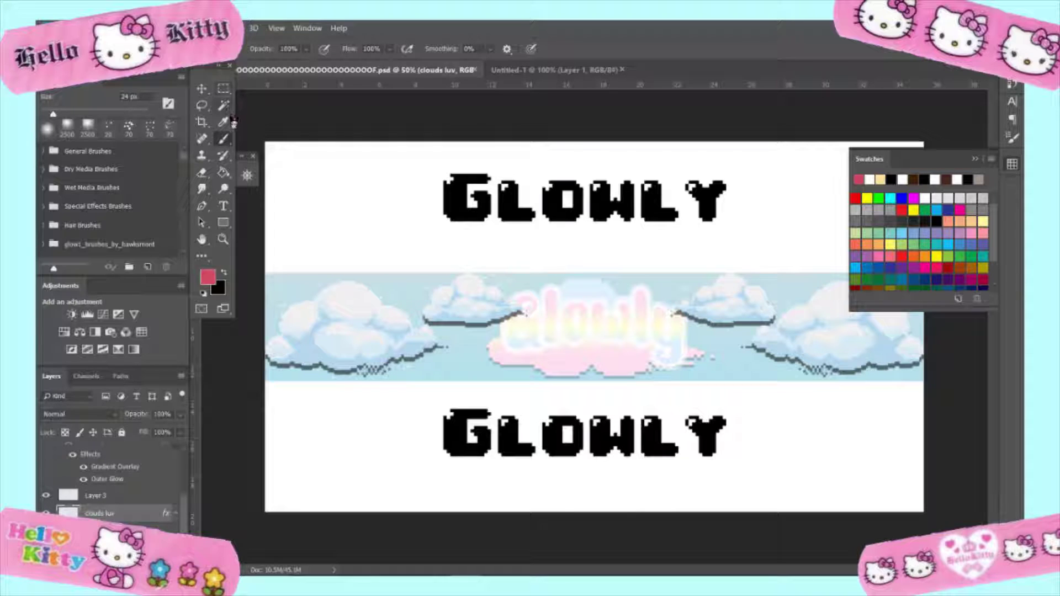
# Use the Eyedropper to take the light sky blue from the clouds PSD as the foreground colour
pyautogui.click(231, 121)
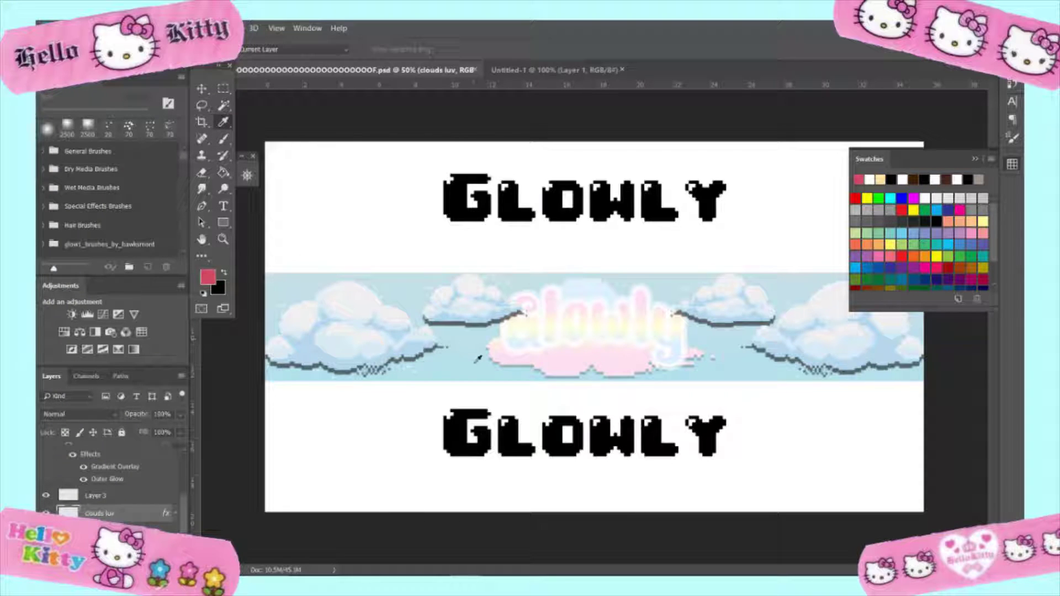
pyautogui.click(555, 71)
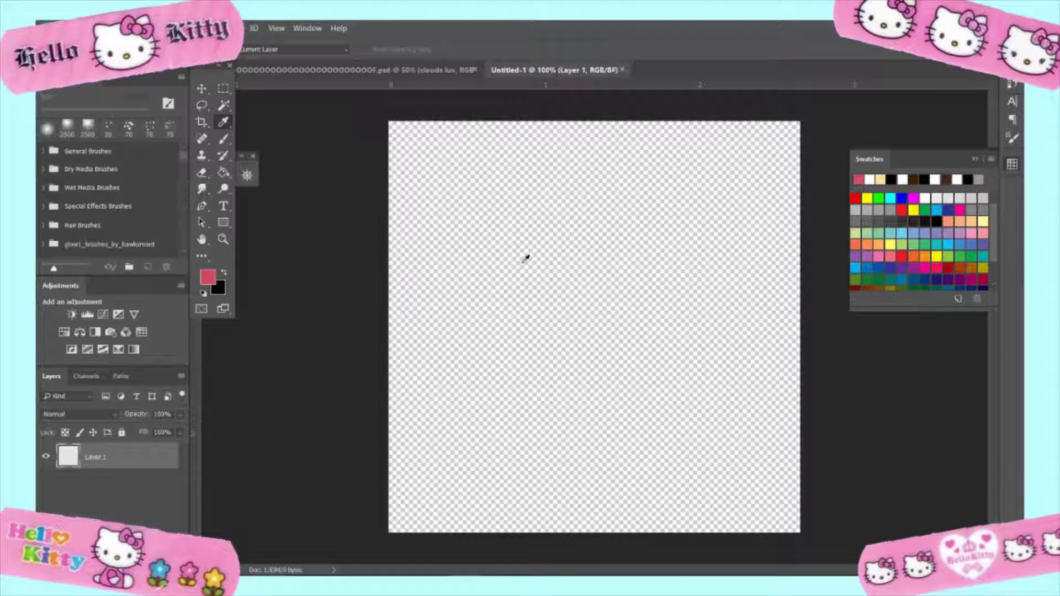
pyautogui.click(391, 70)
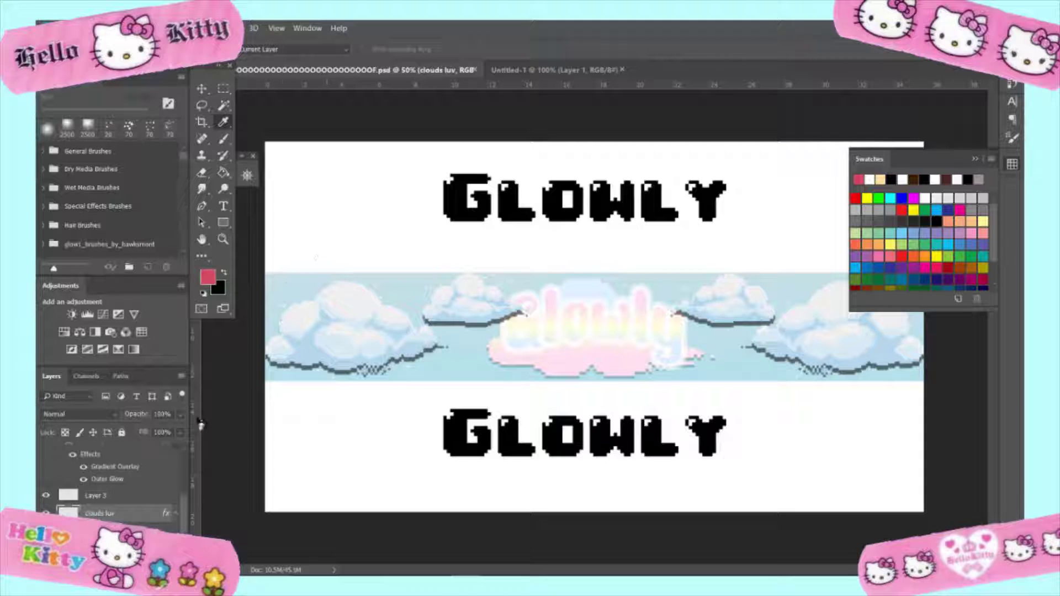
pyautogui.click(543, 72)
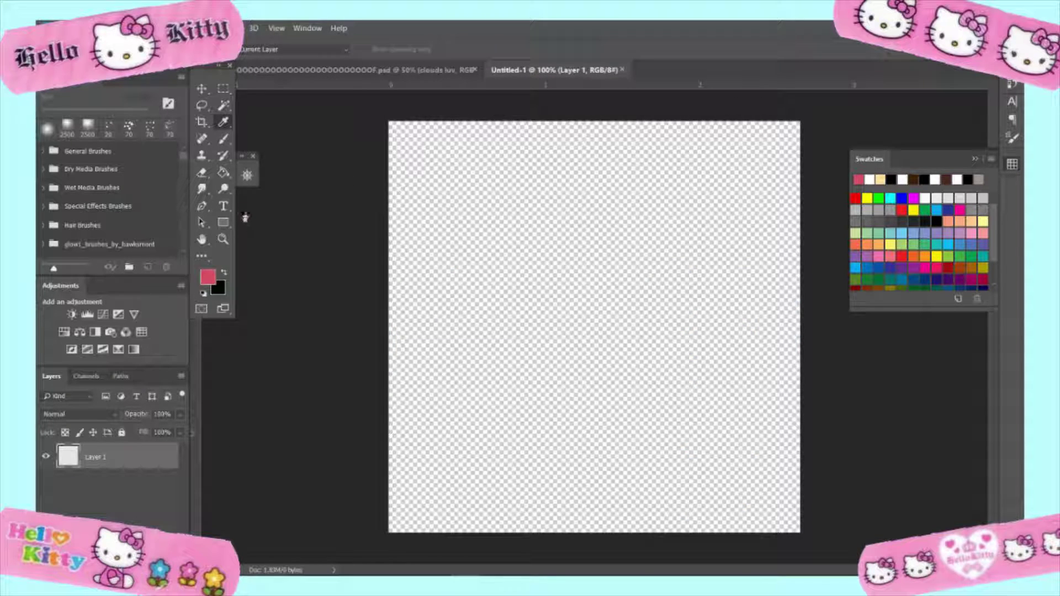
pyautogui.click(386, 70)
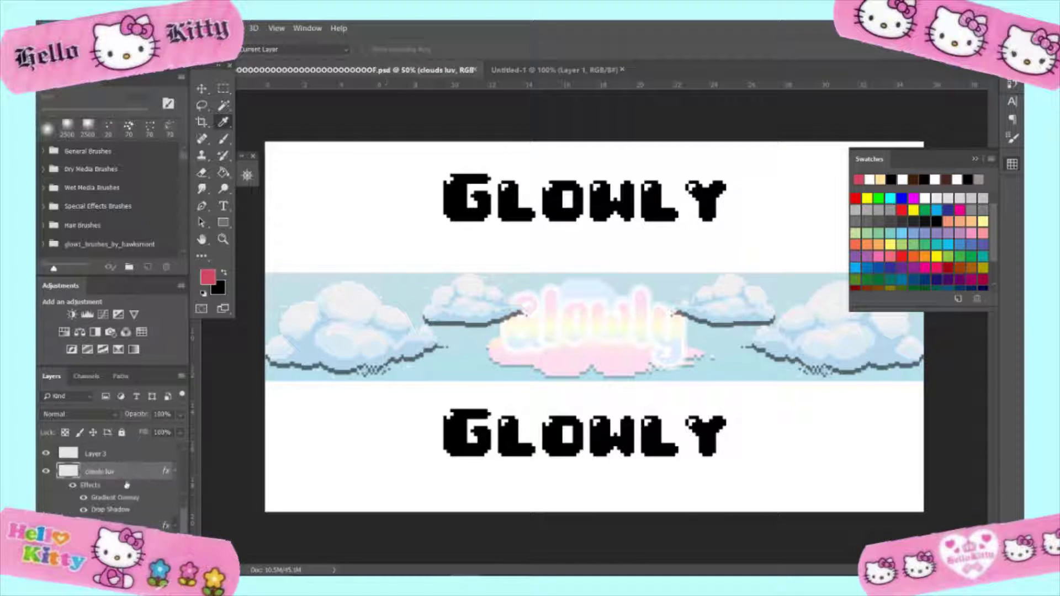
# Fill the empty Untitled-1 square canvas with the light blue using the Paint Bucket
pyautogui.click(567, 72)
pyautogui.click(223, 173)
pyautogui.click(516, 236)
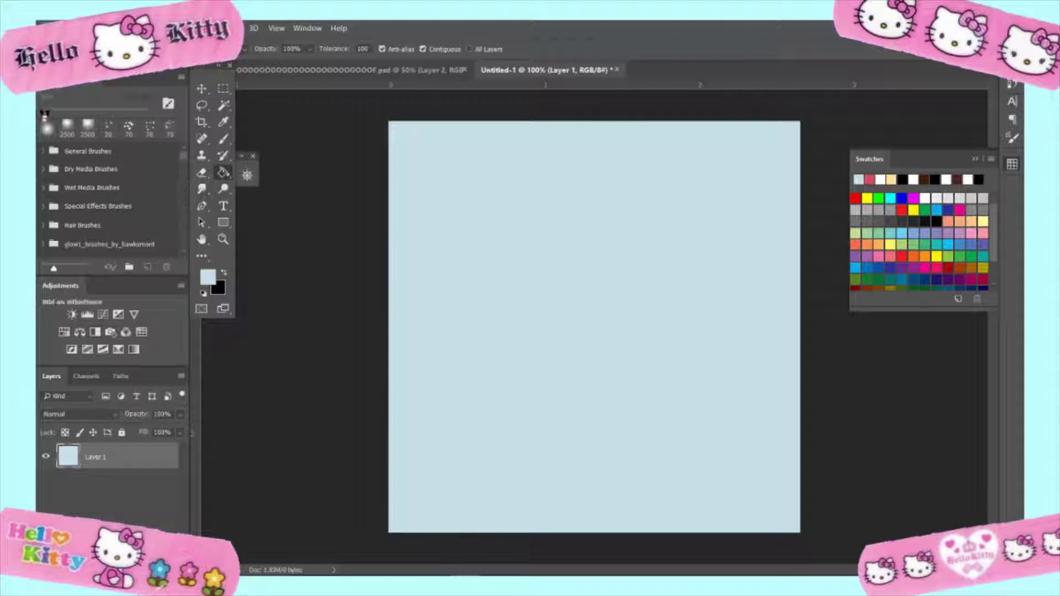
pyautogui.click(72, 28)
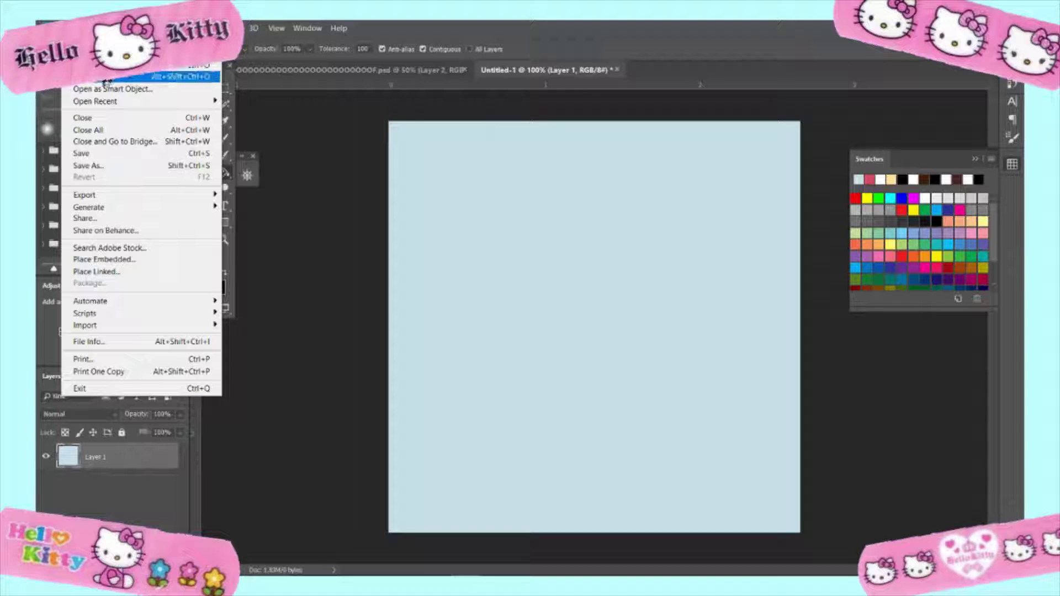
pyautogui.click(304, 234)
# Select the clouds luv layer in the Glowly banner document with the Move tool
pyautogui.click(326, 71)
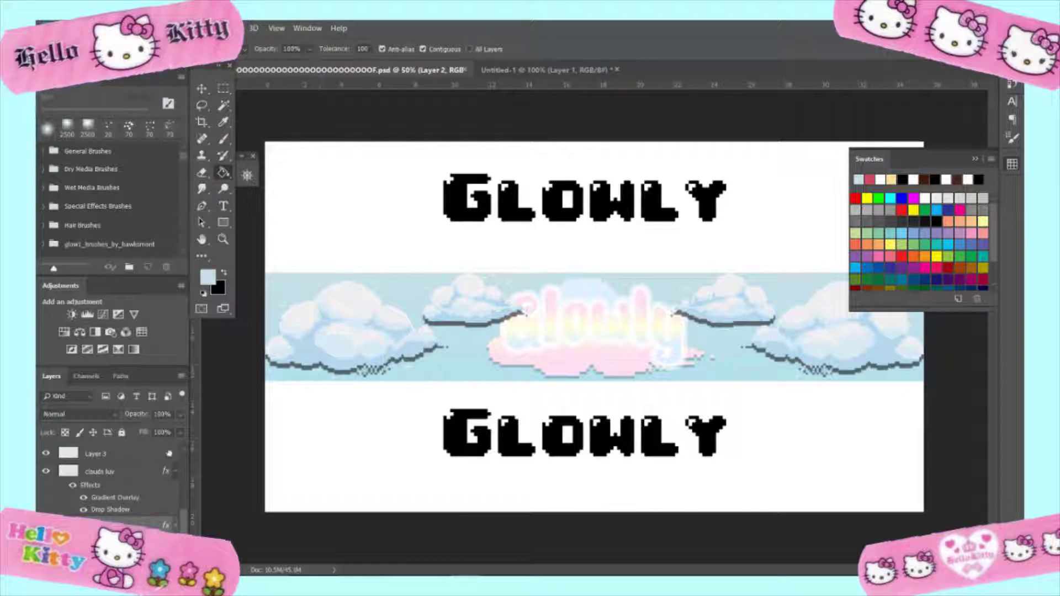
pyautogui.scroll(1, 138, 486)
pyautogui.click(134, 491)
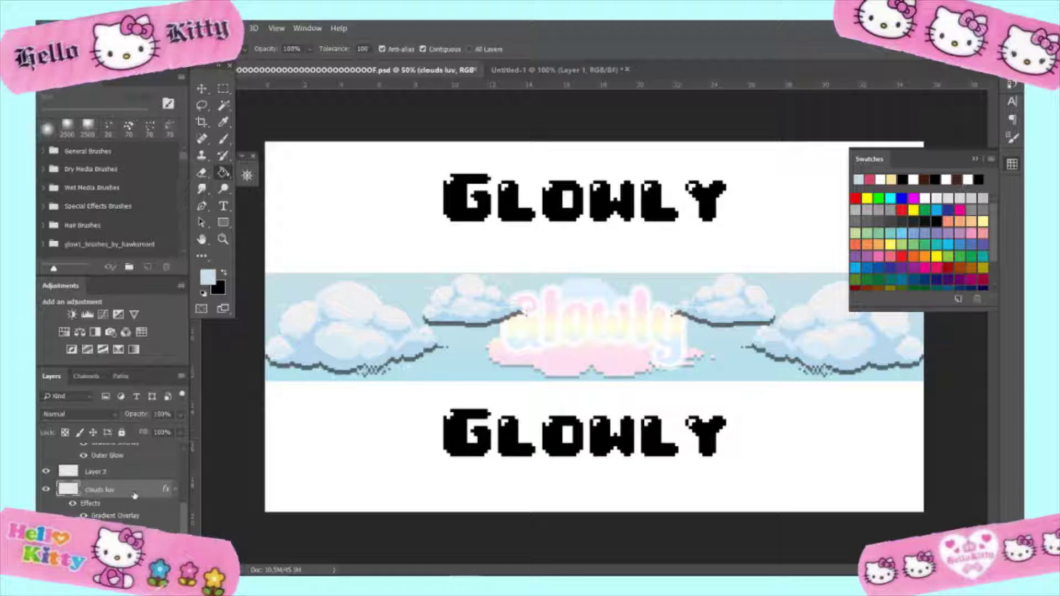
pyautogui.click(201, 89)
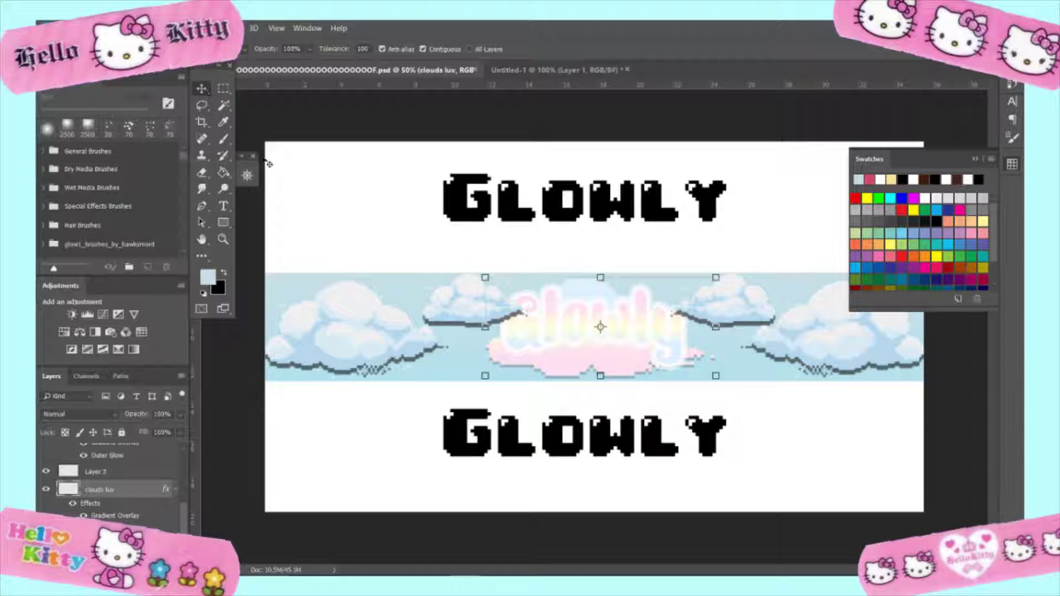
pyautogui.moveTo(588, 343); pyautogui.dragTo(574, 371)
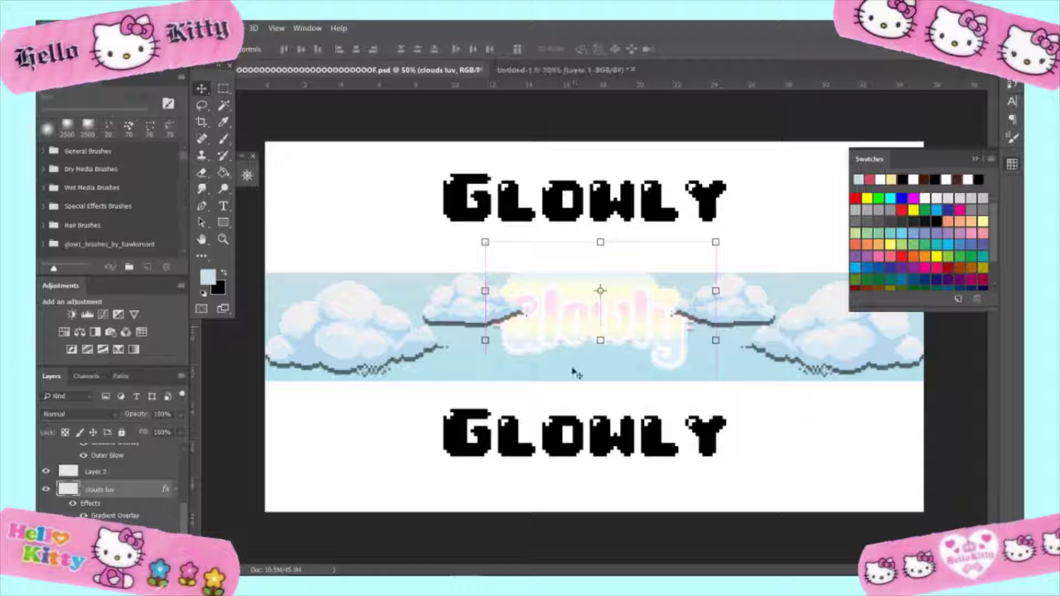
pyautogui.hotkey('ctrl', 'z')
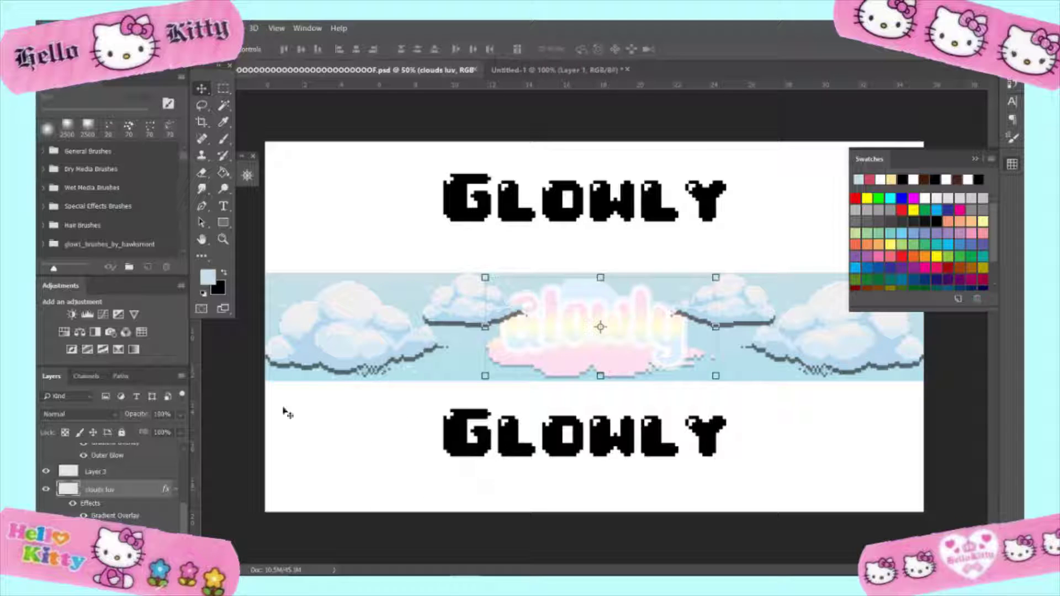
pyautogui.scroll(2, 128, 473)
pyautogui.click(129, 509)
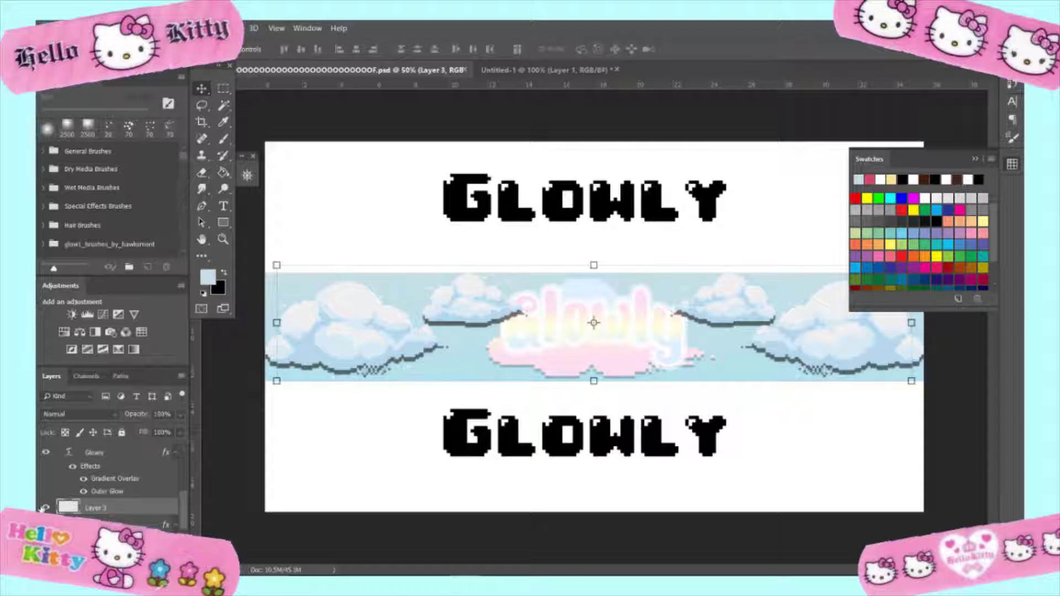
pyautogui.scroll(-3, 44, 508)
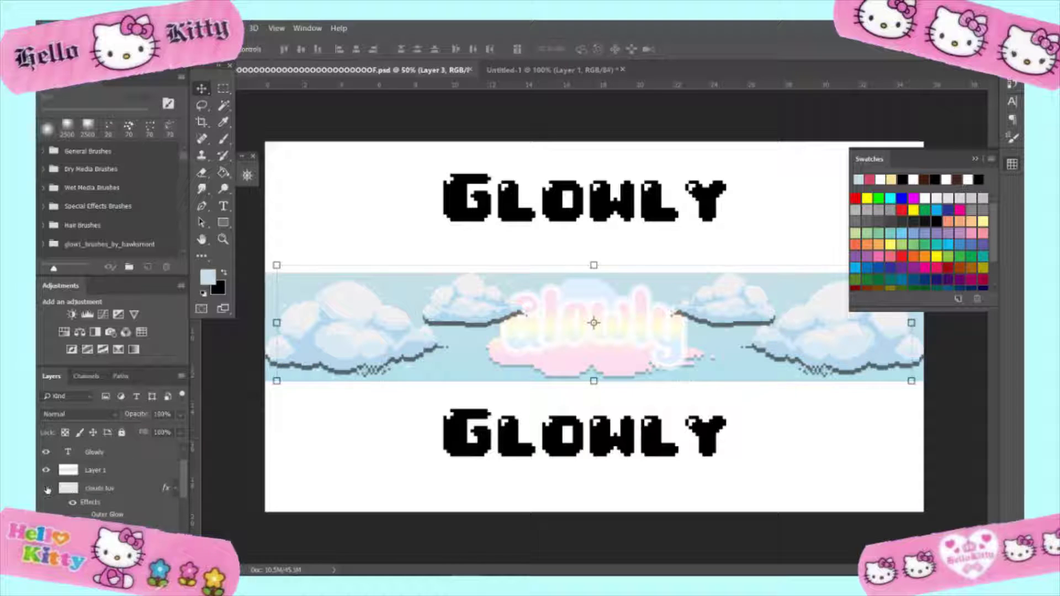
pyautogui.click(46, 488)
pyautogui.click(46, 489)
pyautogui.click(140, 493)
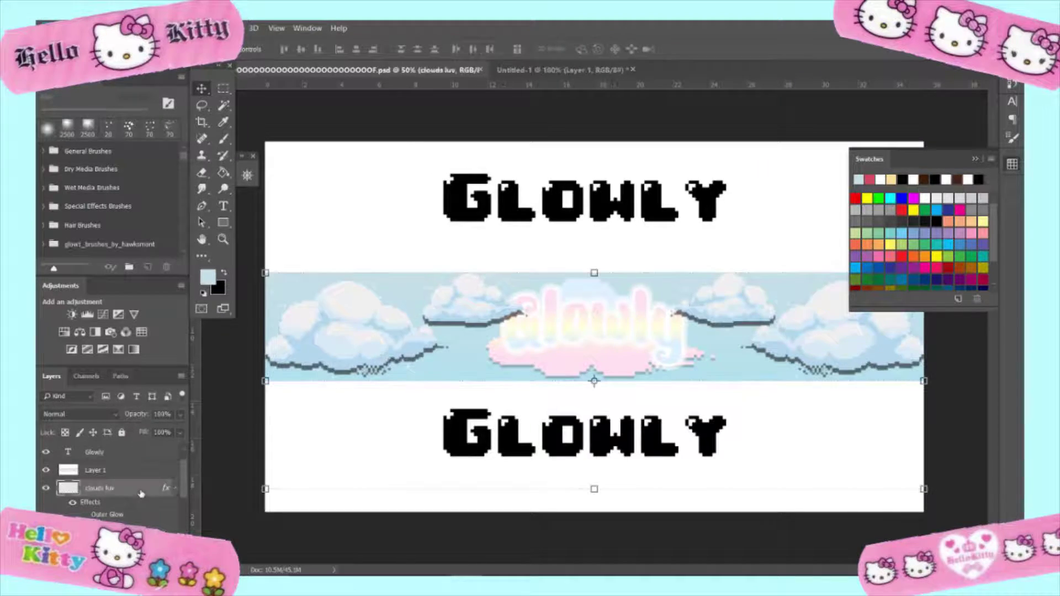
pyautogui.rightClick(145, 495)
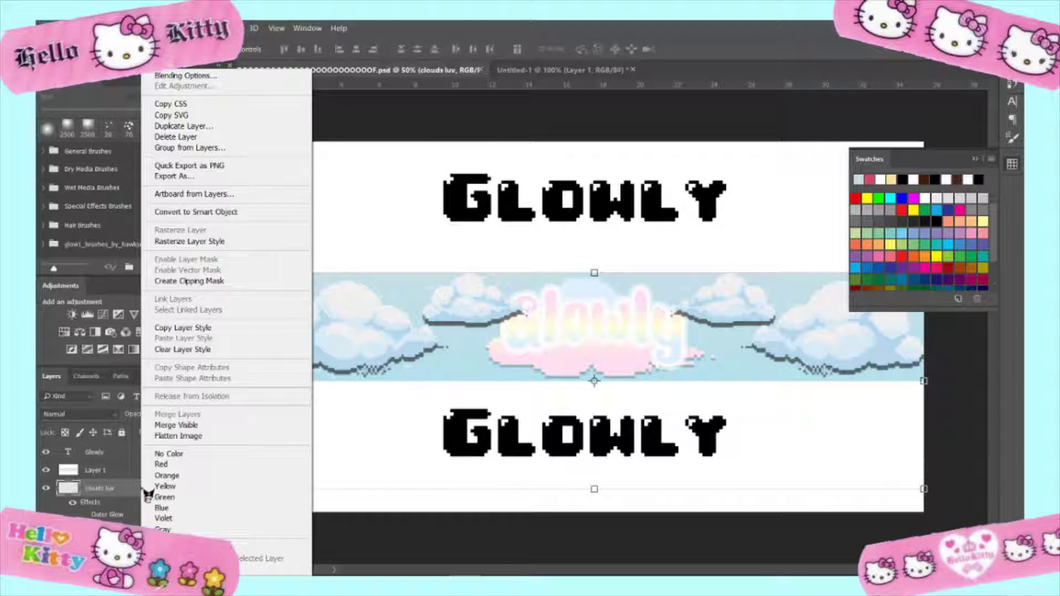
pyautogui.click(127, 491)
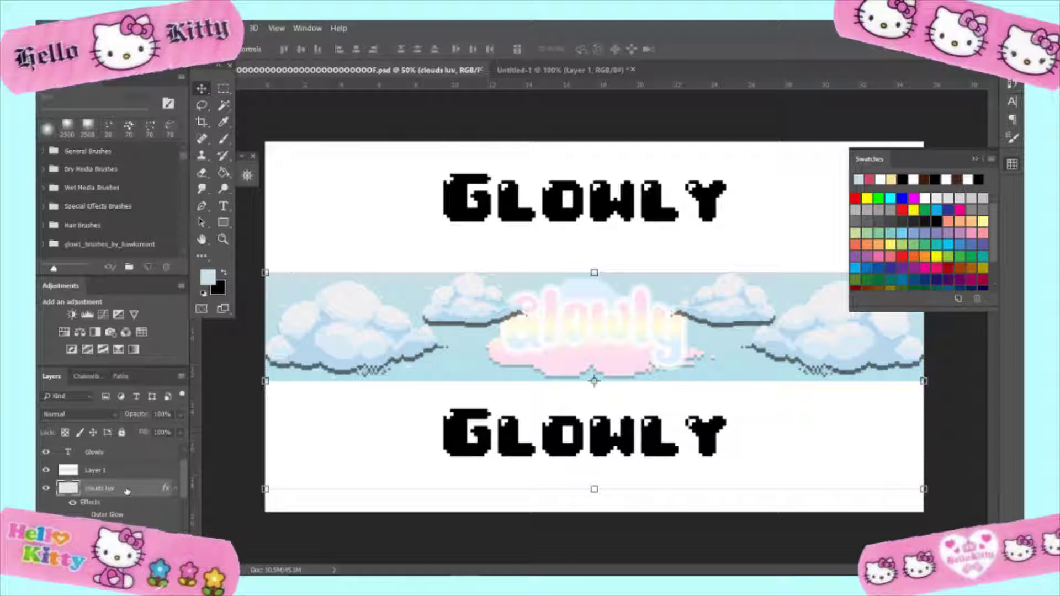
# Drag the clouds luv layer into Untitled-1 and scale it into a row along the top edge
pyautogui.moveTo(265, 274); pyautogui.dragTo(254, 401)
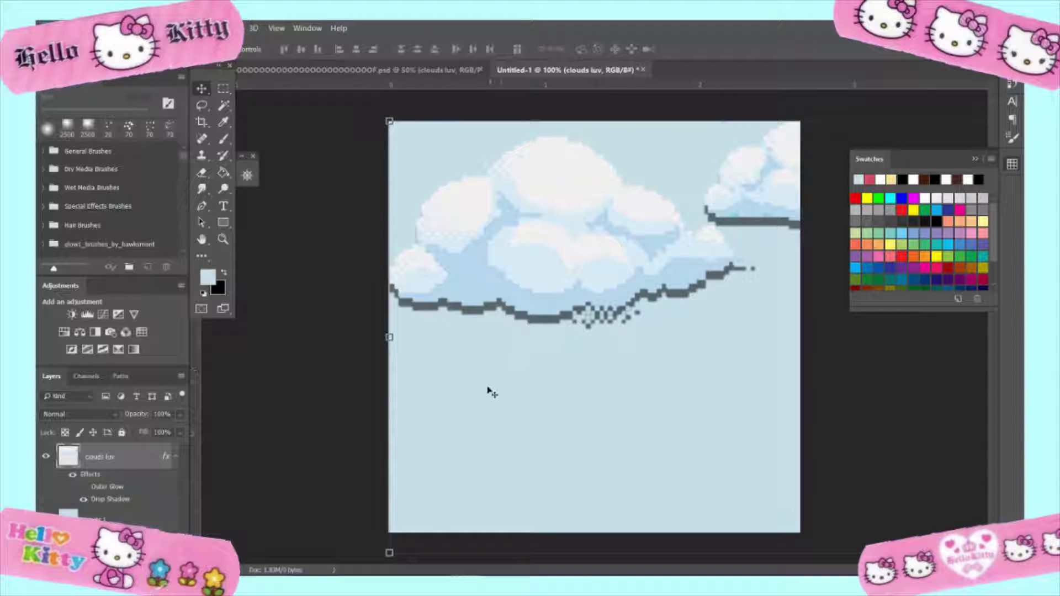
pyautogui.hotkey('ctrl', '0')
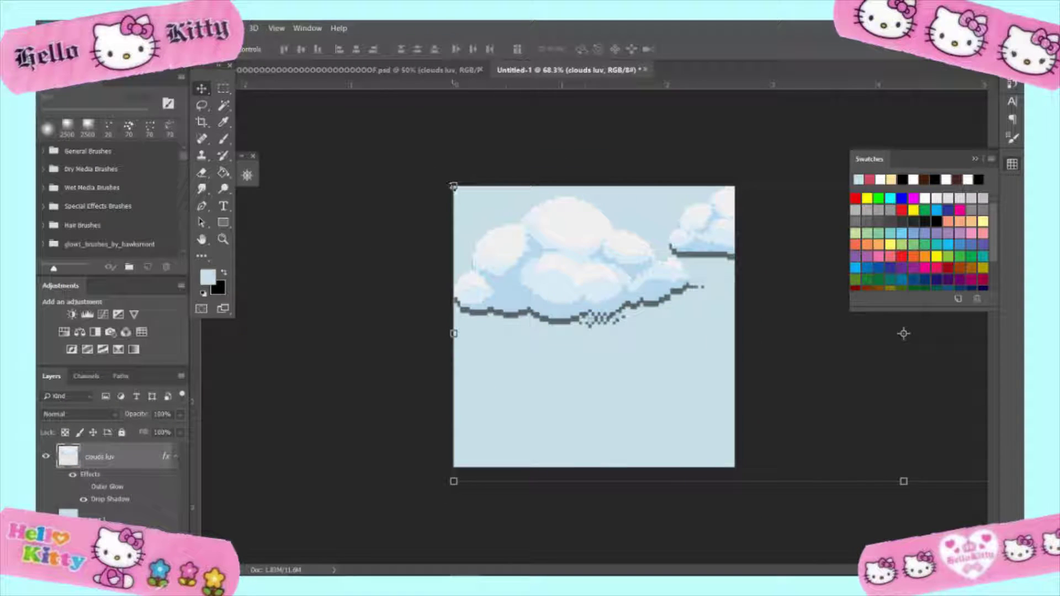
pyautogui.moveTo(453, 186); pyautogui.dragTo(563, 256)
pyautogui.moveTo(644, 331)
pyautogui.mouseDown()
pyautogui.moveTo(509, 361)
pyautogui.moveTo(302, 371)
pyautogui.mouseUp()
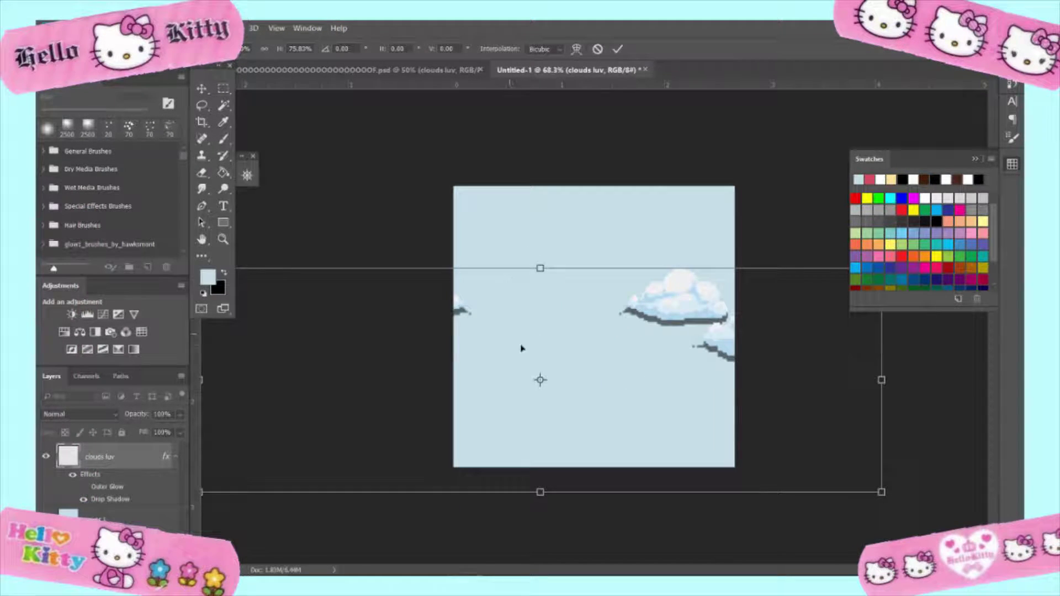
pyautogui.press('super')
pyautogui.press('super')
pyautogui.scroll(-3, 480, 301)
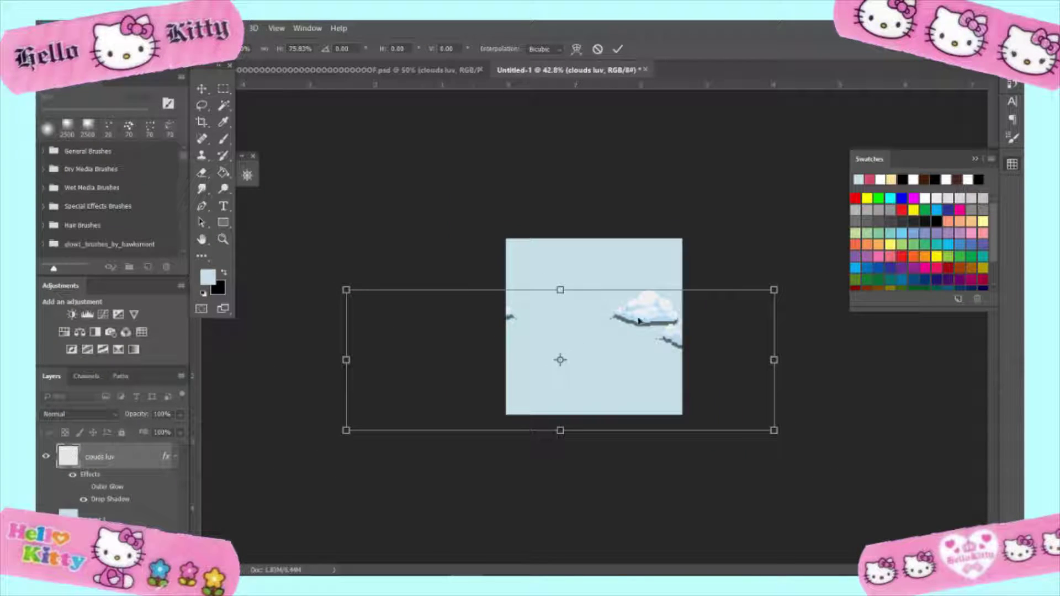
pyautogui.moveTo(639, 321); pyautogui.dragTo(751, 297)
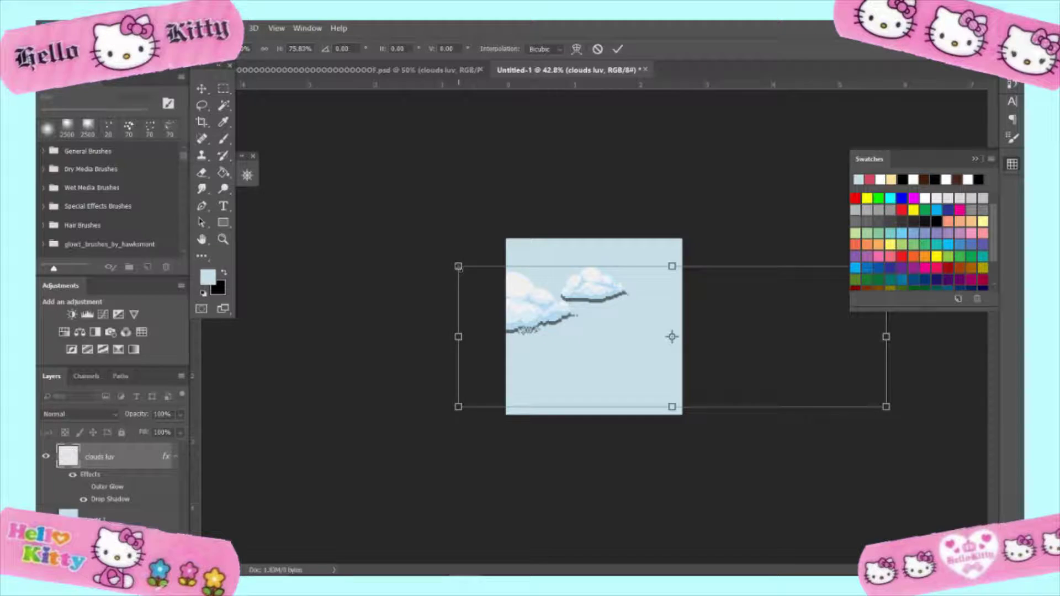
pyautogui.moveTo(458, 267); pyautogui.dragTo(700, 338)
pyautogui.moveTo(743, 369)
pyautogui.mouseDown()
pyautogui.moveTo(550, 294)
pyautogui.moveTo(547, 279)
pyautogui.moveTo(499, 248)
pyautogui.mouseUp()
pyautogui.moveTo(603, 267); pyautogui.dragTo(615, 271)
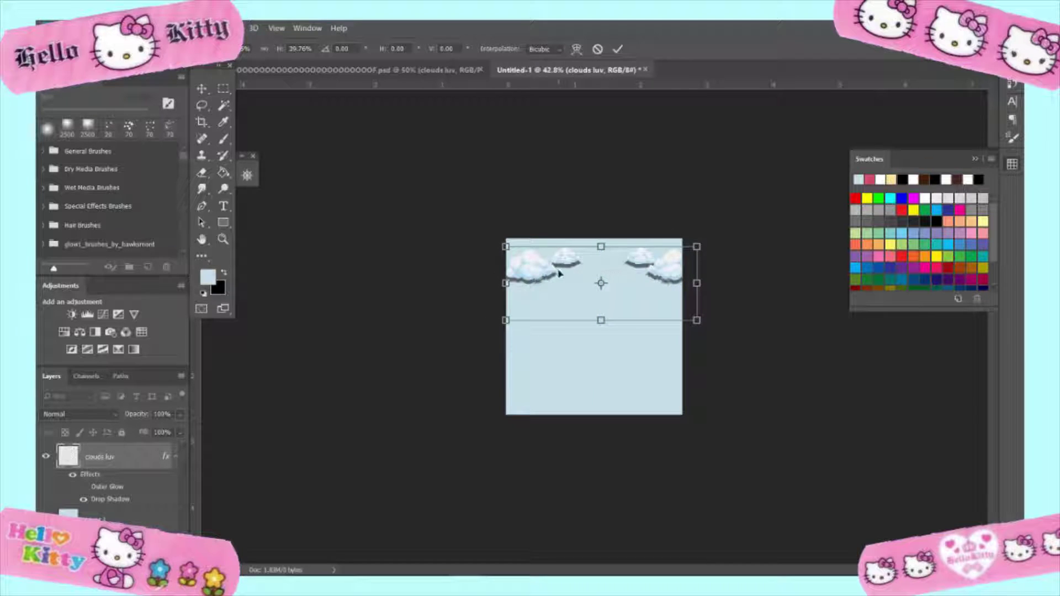
pyautogui.moveTo(507, 248)
pyautogui.mouseDown()
pyautogui.moveTo(522, 254)
pyautogui.moveTo(518, 272)
pyautogui.moveTo(509, 249)
pyautogui.moveTo(547, 270)
pyautogui.mouseUp()
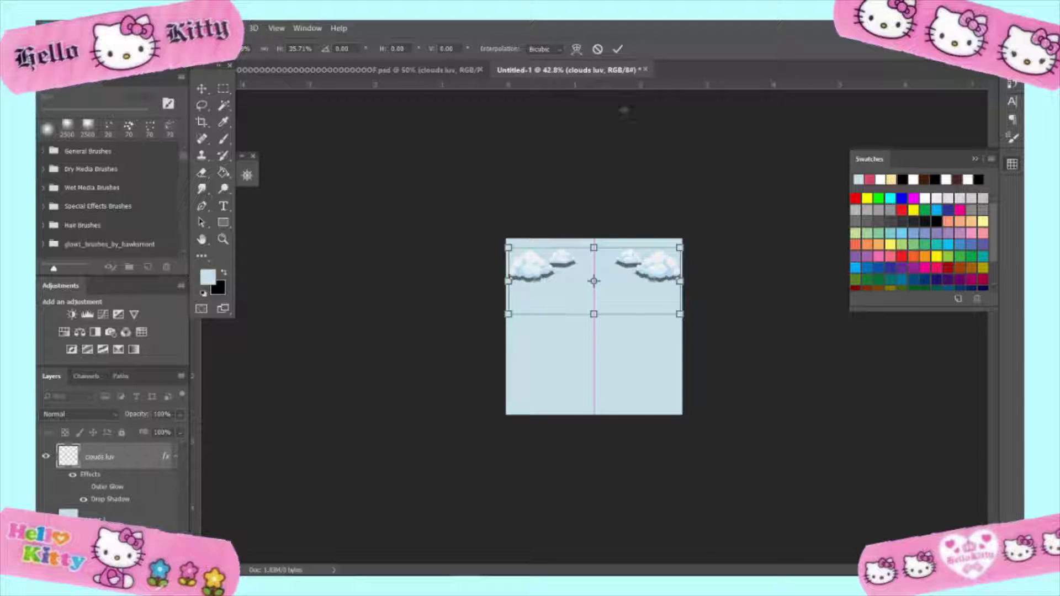
pyautogui.click(617, 48)
# Zoom in on the square canvas, then return to the cloud banner document
pyautogui.hotkey('ctrl', '+')
pyautogui.press('super')
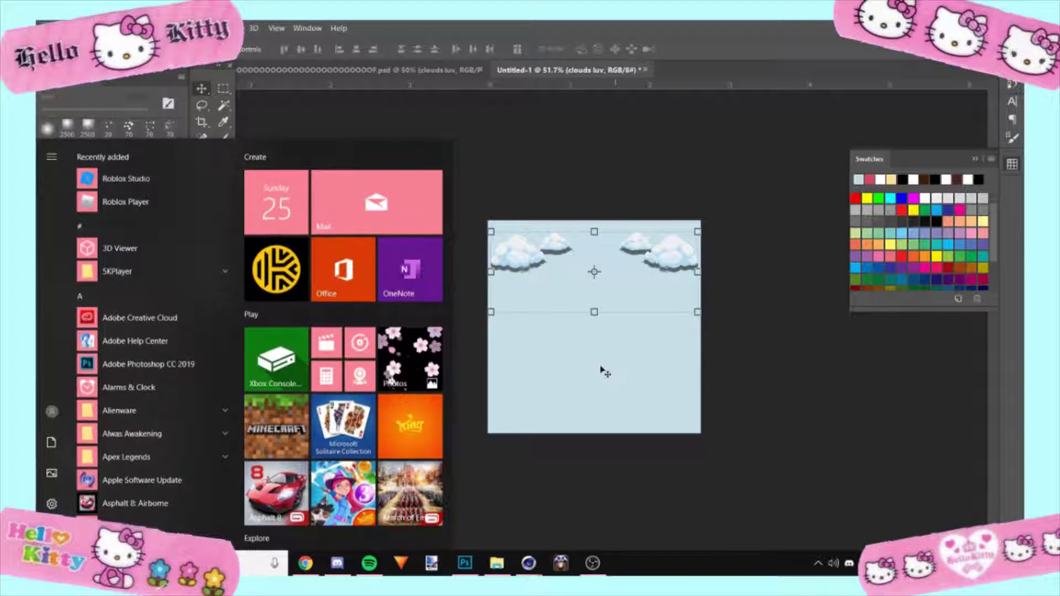
pyautogui.press('super')
pyautogui.hotkey('ctrl', '+')
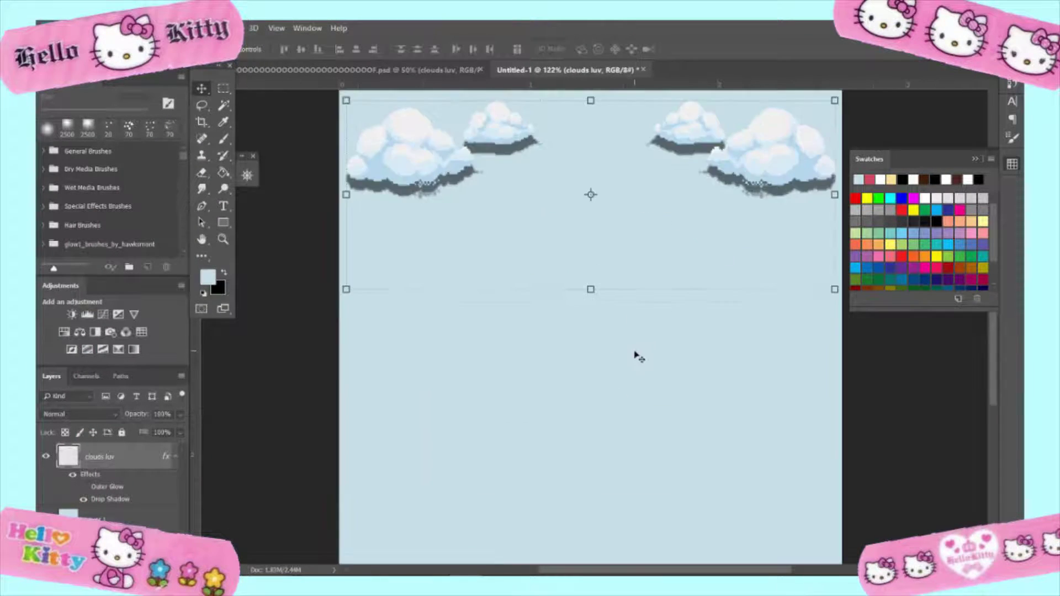
pyautogui.click(223, 89)
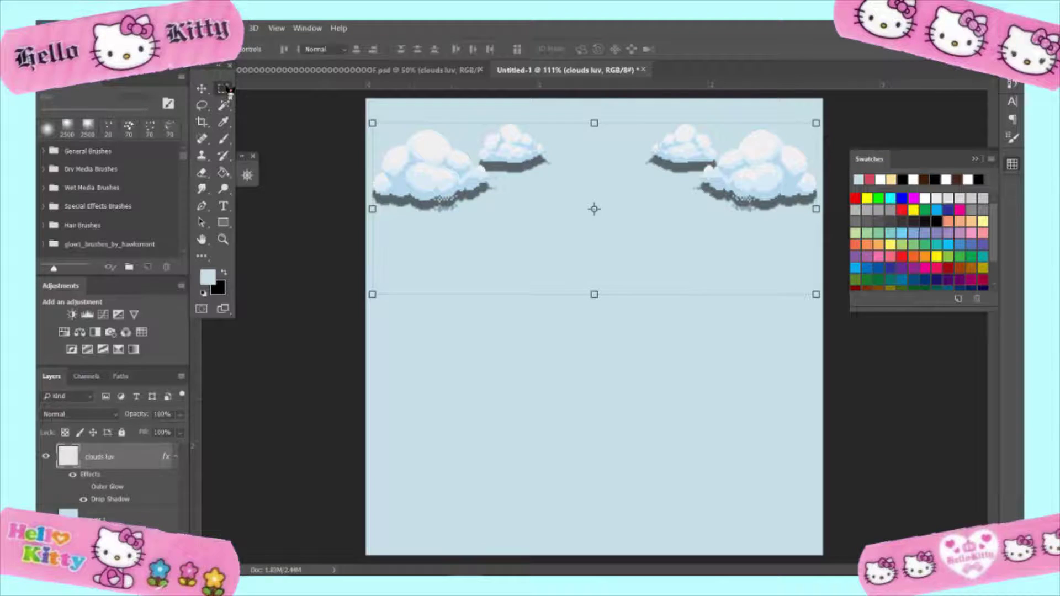
pyautogui.click(359, 70)
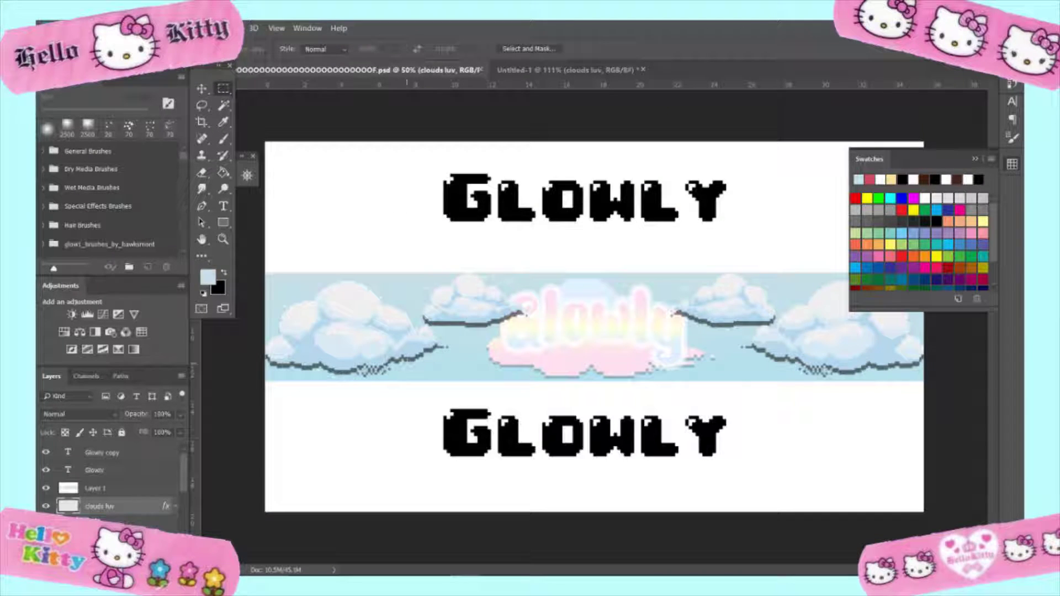
# Paste the pastel cloud into Untitled-1, shrunk and placed beneath the top clouds
pyautogui.scroll(-3, 142, 503)
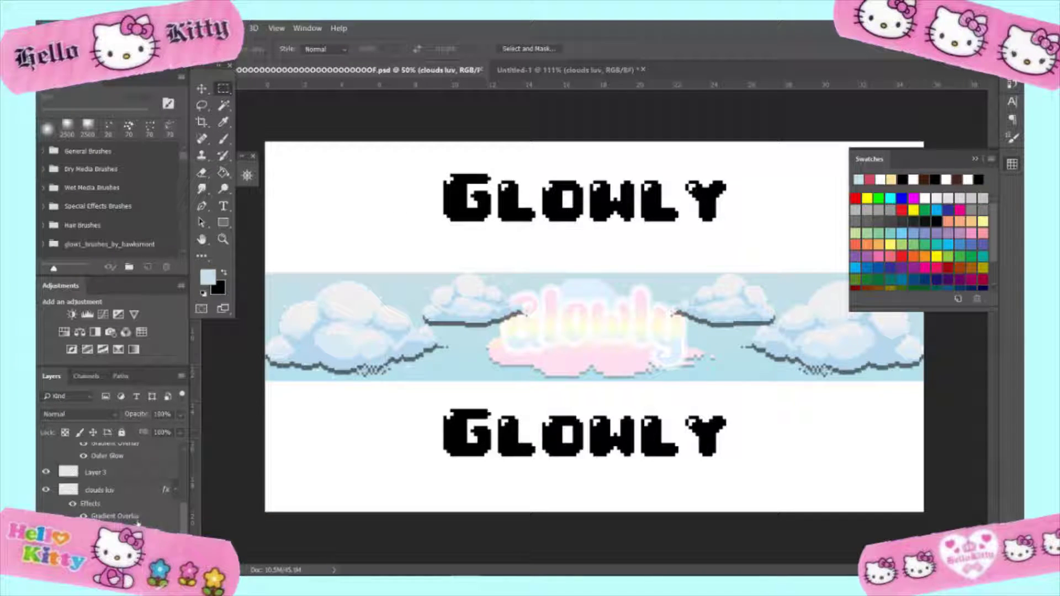
pyautogui.rightClick(118, 474)
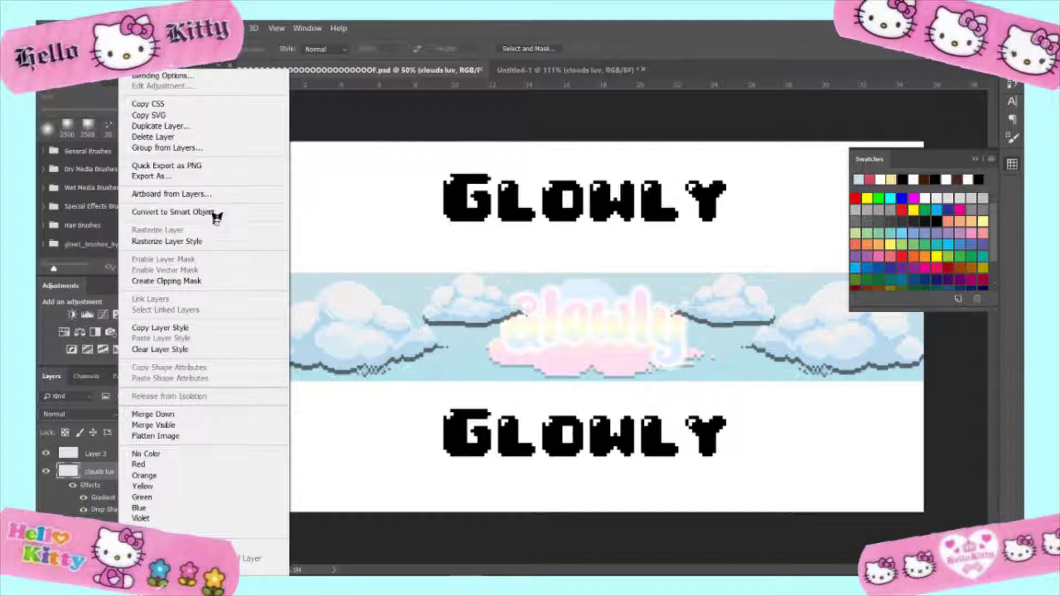
pyautogui.click(207, 329)
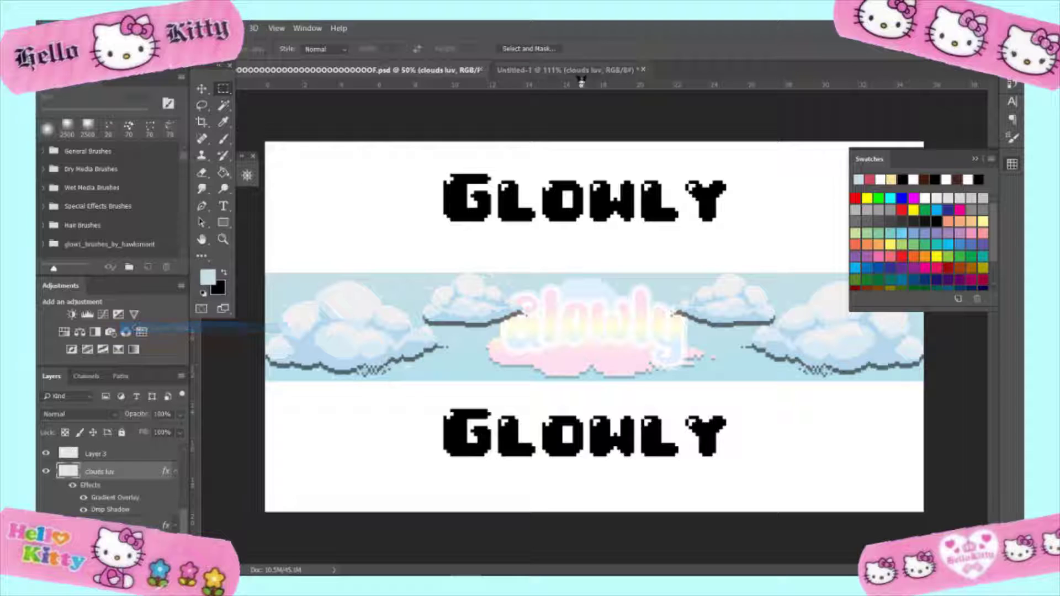
pyautogui.click(568, 69)
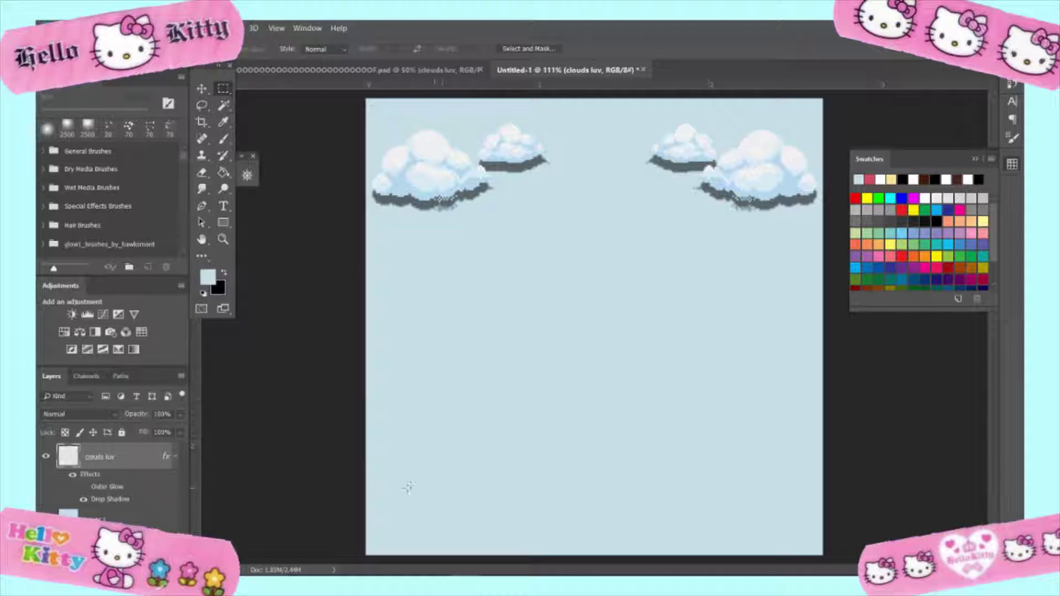
pyautogui.hotkey('ctrl', 'v')
pyautogui.press('v')
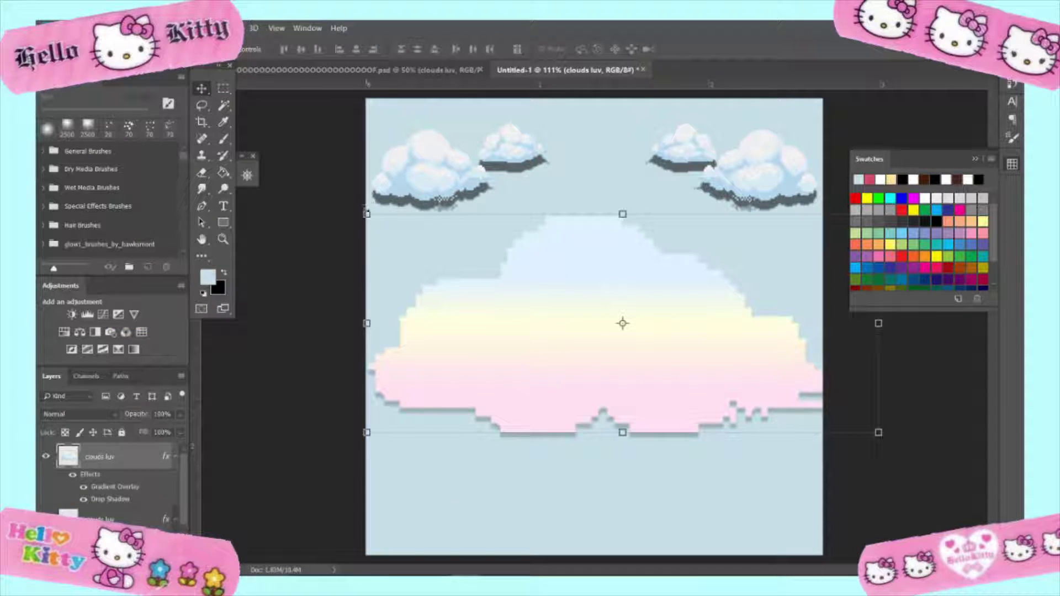
pyautogui.moveTo(367, 215); pyautogui.dragTo(565, 300)
pyautogui.moveTo(676, 345); pyautogui.dragTo(556, 227)
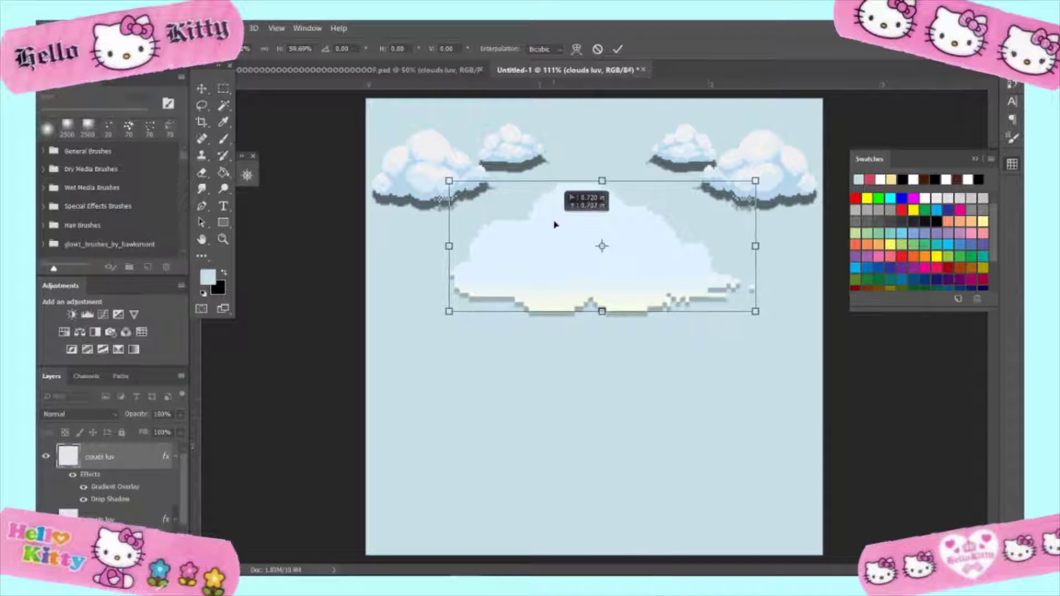
pyautogui.click(619, 51)
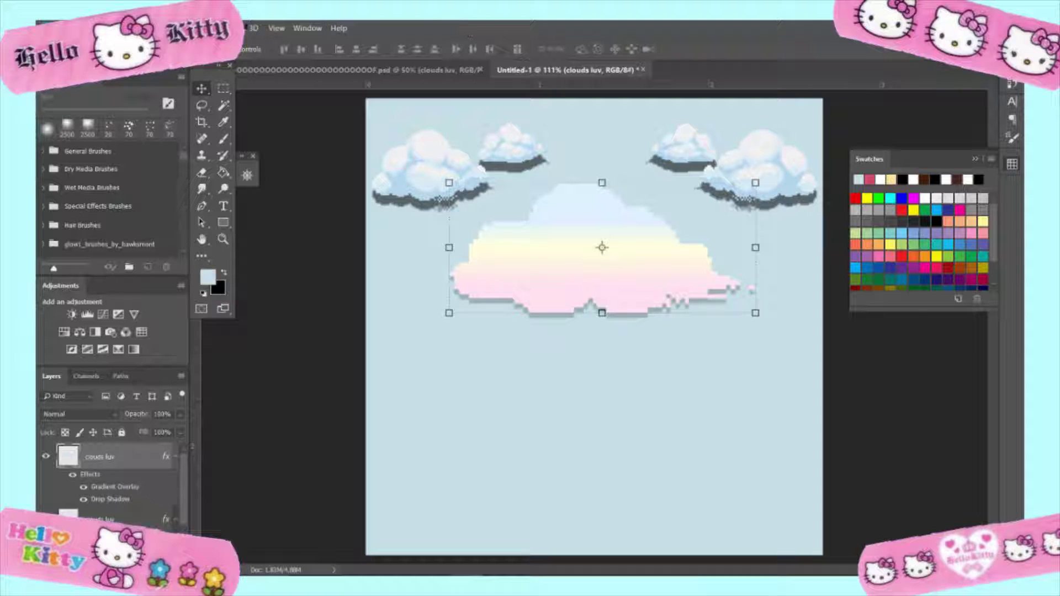
# Bring up the Open file dialog with Ctrl+O
pyautogui.hotkey('alt', 'f')
pyautogui.press('Escape')
pyautogui.hotkey('ctrl', 'o')
# Open Glowly Lightroom.png from random gfx and drop the character into the square canvas
pyautogui.click(91, 149)
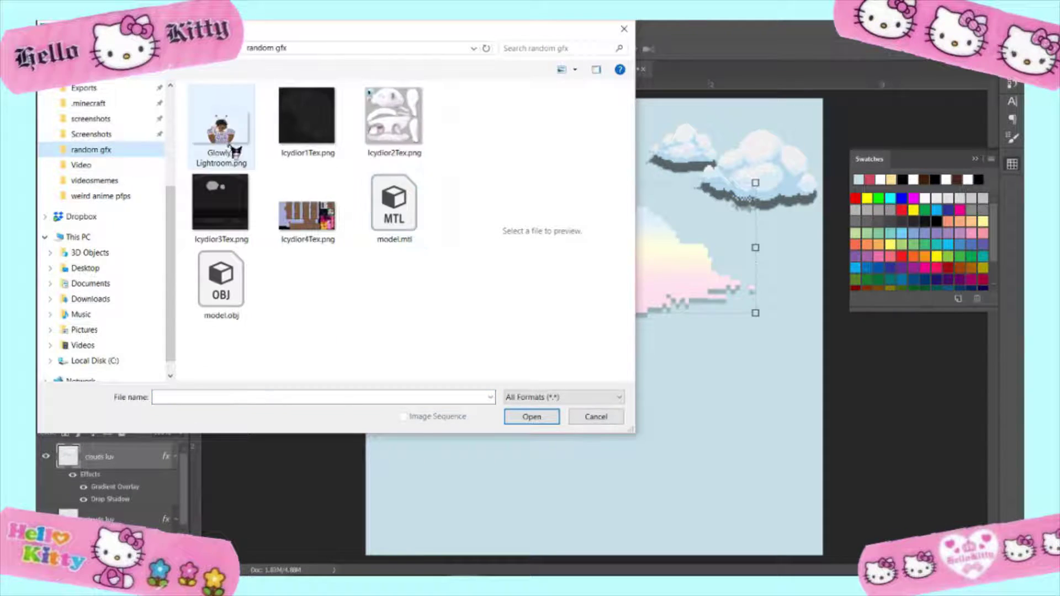
pyautogui.doubleClick(232, 148)
pyautogui.moveTo(514, 257); pyautogui.dragTo(546, 428)
pyautogui.press('super')
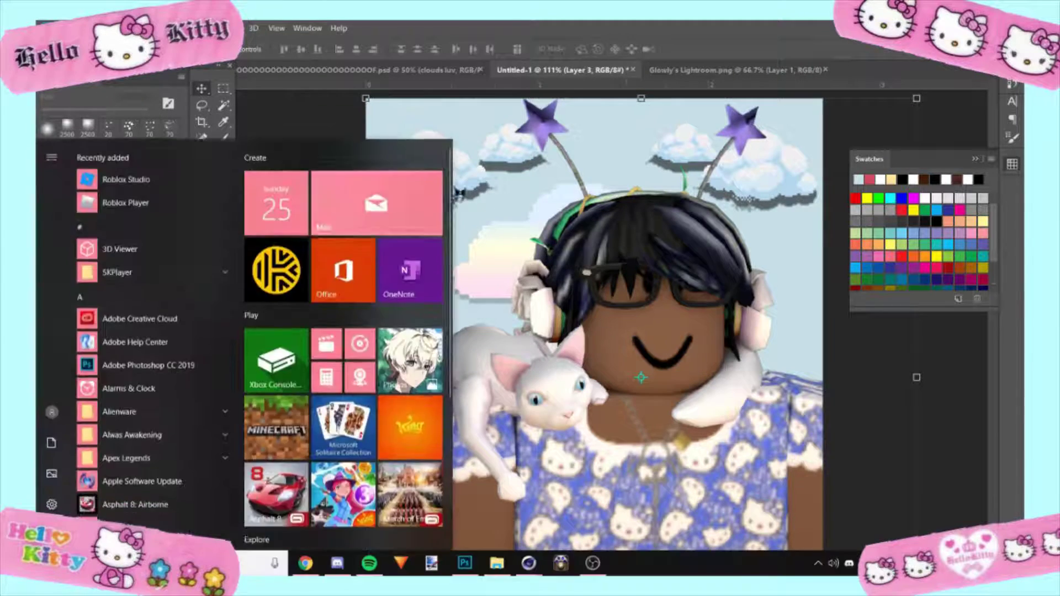
pyautogui.press('Escape')
# Move the pastel cloud layer behind the character and enlarge it behind the hair
pyautogui.click(91, 457)
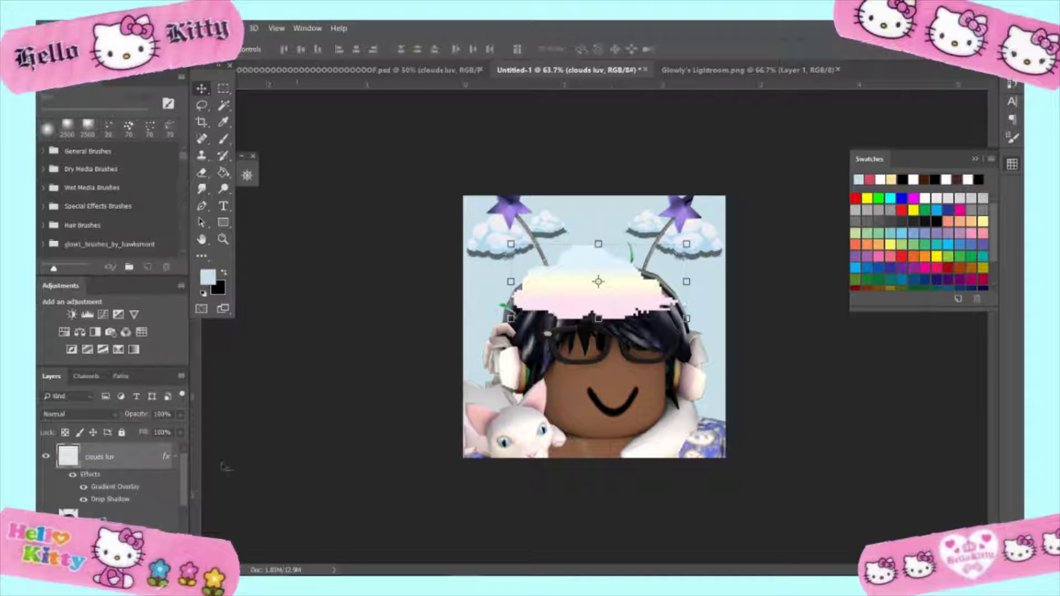
pyautogui.moveTo(91, 456); pyautogui.dragTo(94, 527)
pyautogui.moveTo(598, 244); pyautogui.dragTo(599, 274)
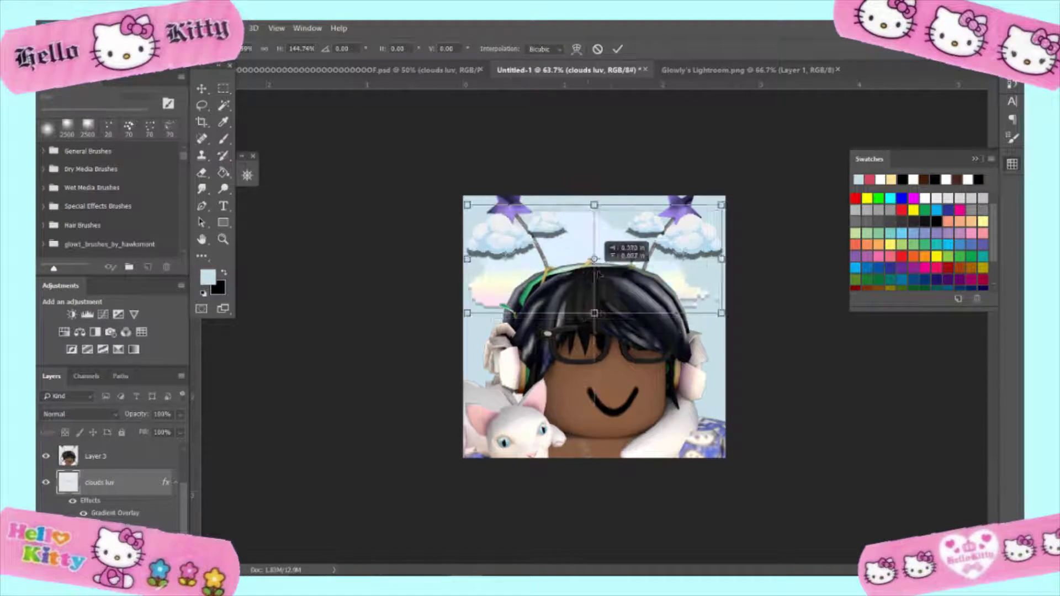
pyautogui.press('Return')
pyautogui.hotkey('ctrl', '+')
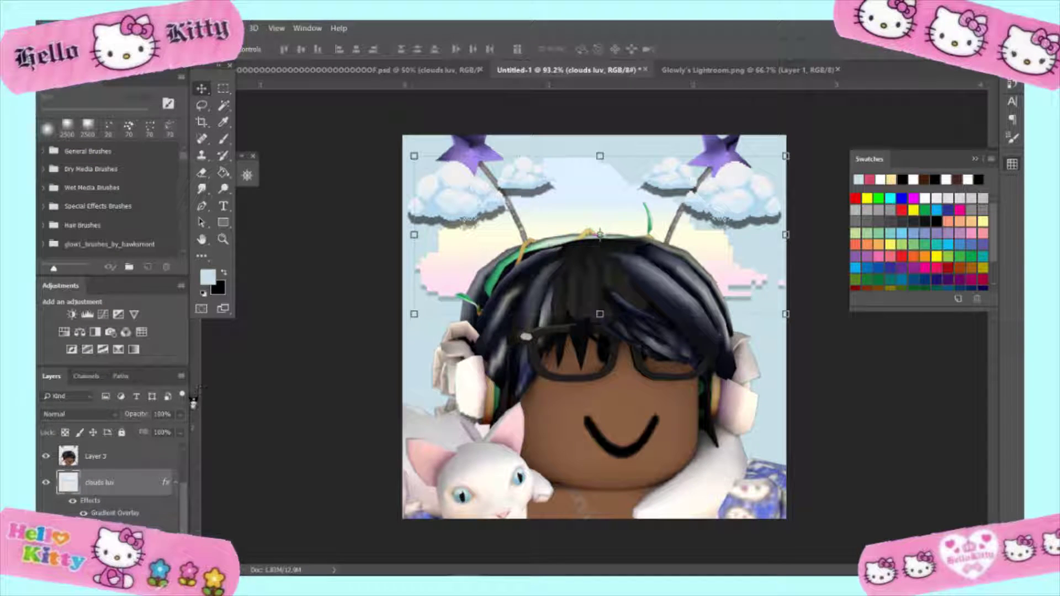
# Tilt the left cloud slightly counter-clockwise and the right cloud slightly clockwise
pyautogui.hotkey('ctrl', 't')
pyautogui.moveTo(623, 286); pyautogui.dragTo(629, 274)
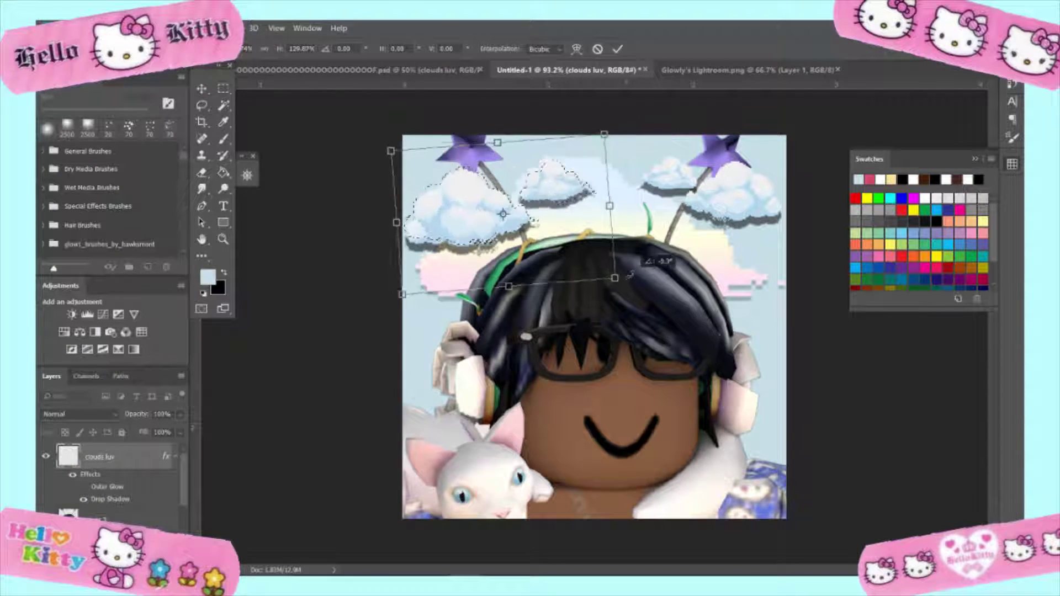
pyautogui.press('Return')
pyautogui.hotkey('ctrl', 'd')
pyautogui.press('m')
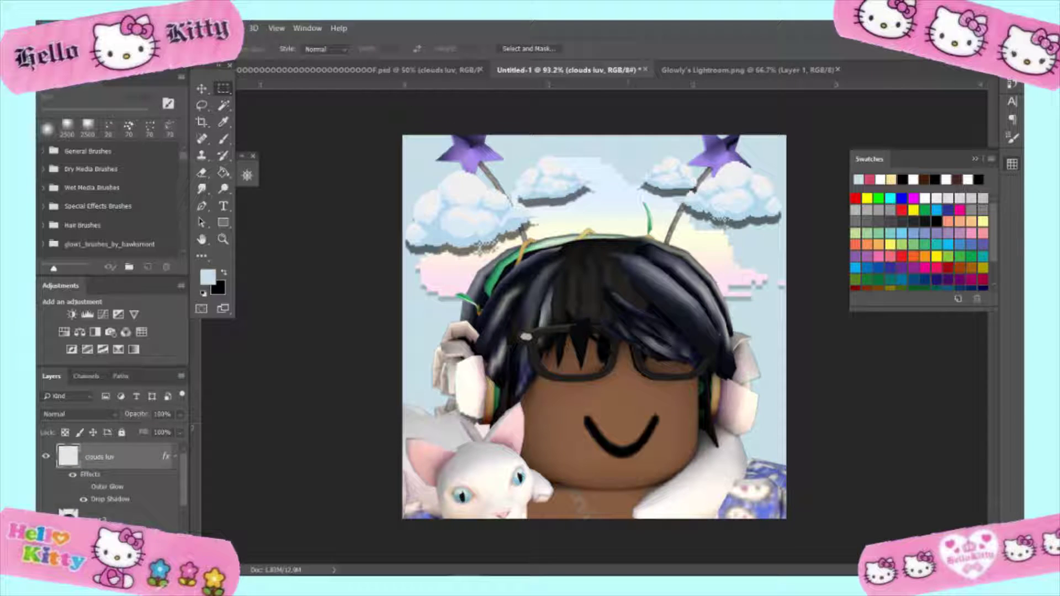
pyautogui.moveTo(614, 136); pyautogui.dragTo(782, 276)
pyautogui.hotkey('ctrl', 't')
pyautogui.moveTo(795, 138); pyautogui.dragTo(710, 222)
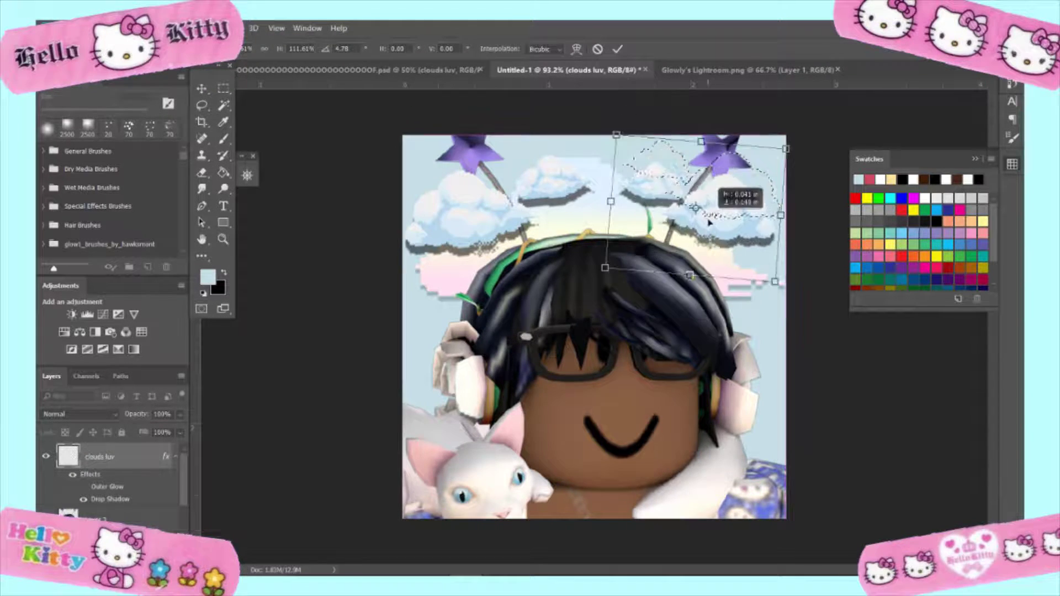
pyautogui.press('Return')
# Nudge Layer 3 down and to the right with Free Transform
pyautogui.keyDown('ctrl'); pyautogui.click(497, 296); pyautogui.keyUp('ctrl')
pyautogui.hotkey('ctrl', 't')
pyautogui.moveTo(500, 302); pyautogui.dragTo(519, 344)
pyautogui.press('Return')
# Apply a Brightness/Contrast adjustment to the image
pyautogui.click(226, 28)
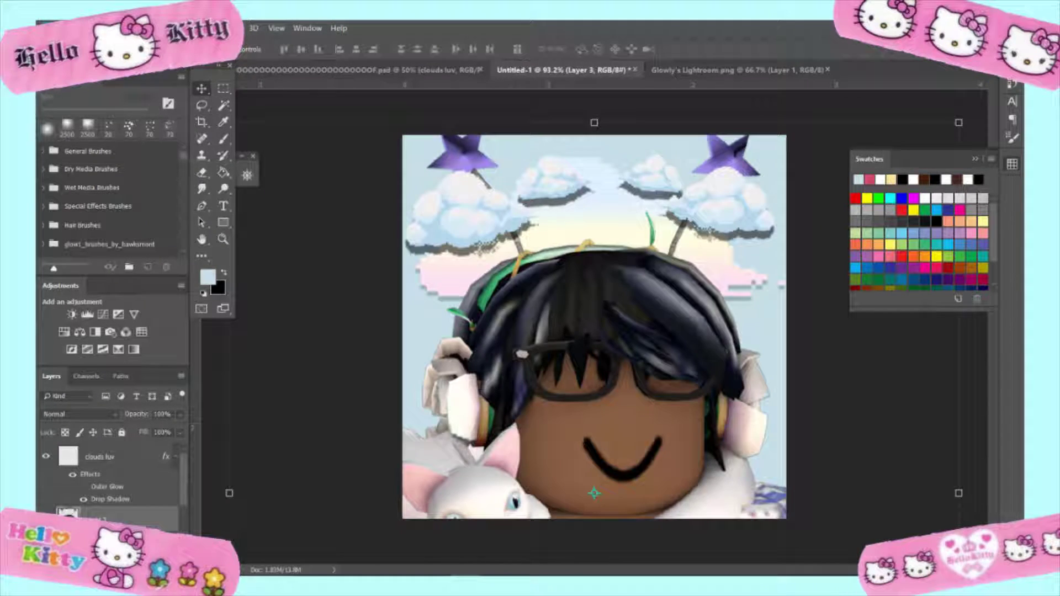
pyautogui.click(123, 27)
pyautogui.click(258, 60)
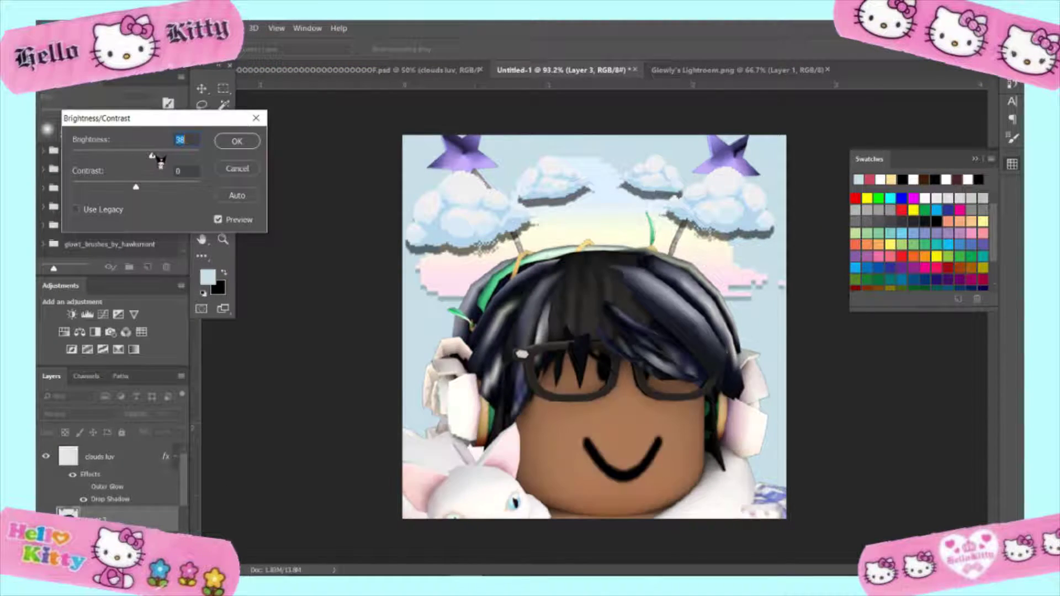
pyautogui.click(234, 152)
# Clone-stamp over the left purple star, then fit the whole canvas in view
pyautogui.hotkey('ctrl', '+')
pyautogui.hotkey('ctrl', '+')
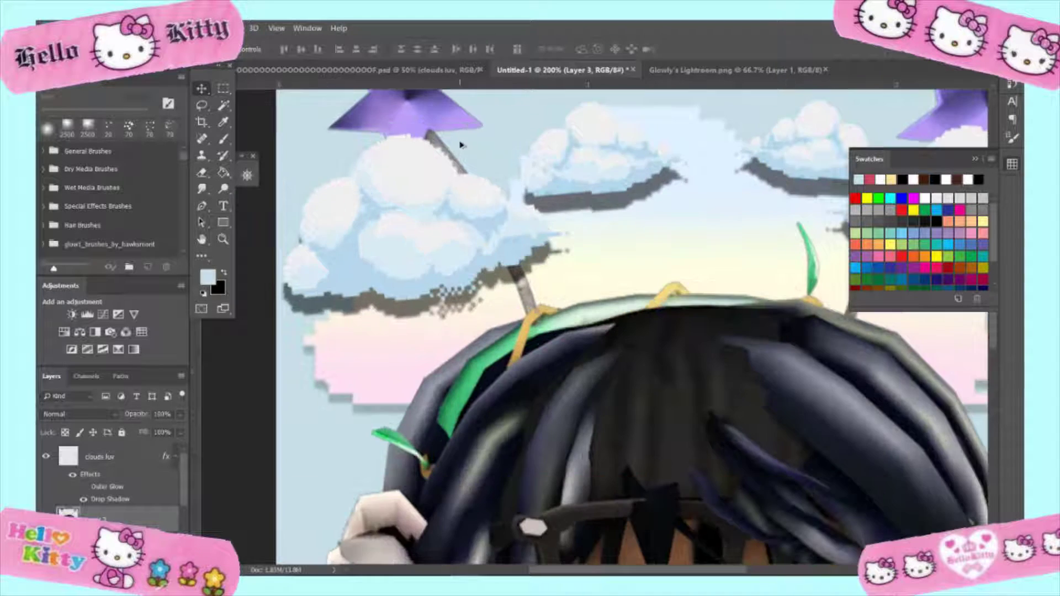
pyautogui.scroll(3, 485, 237)
pyautogui.scroll(3, 434, 228)
pyautogui.scroll(2, 434, 228)
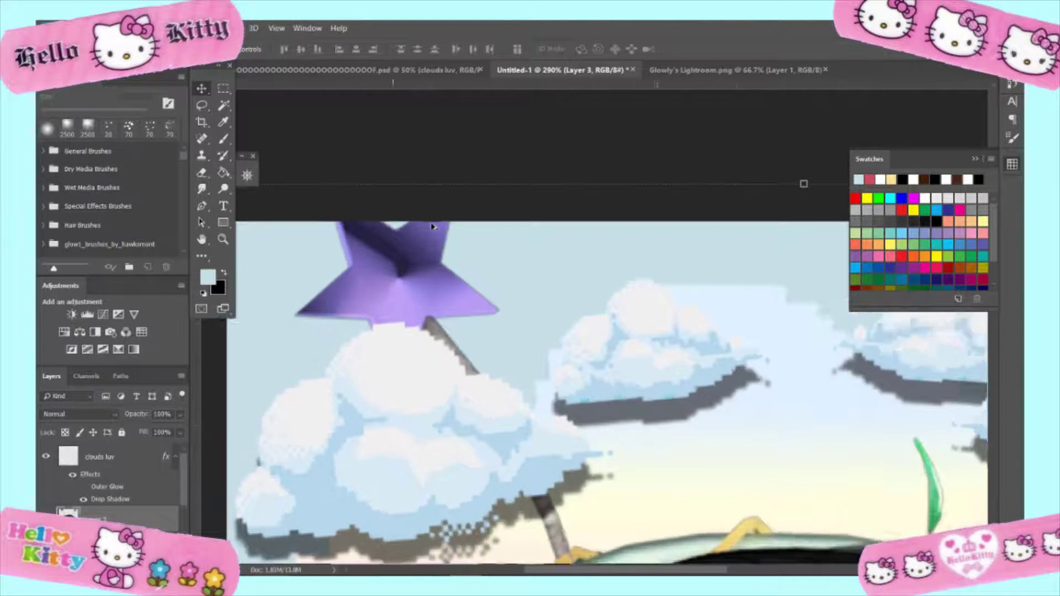
pyautogui.scroll(2, 434, 227)
pyautogui.click(201, 155)
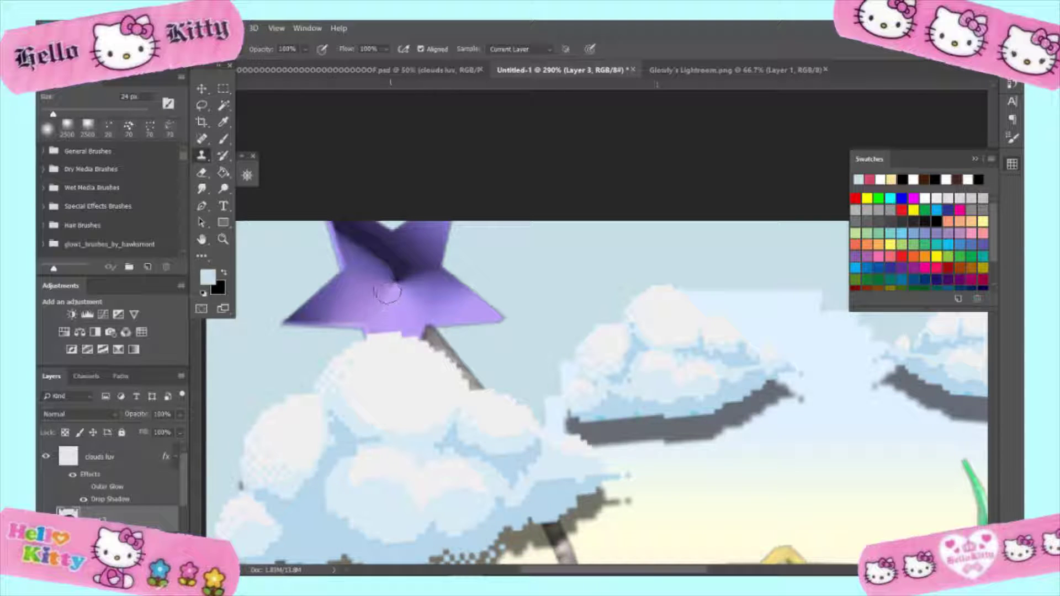
pyautogui.moveTo(388, 293)
pyautogui.mouseDown()
pyautogui.moveTo(385, 257)
pyautogui.moveTo(359, 241)
pyautogui.mouseUp()
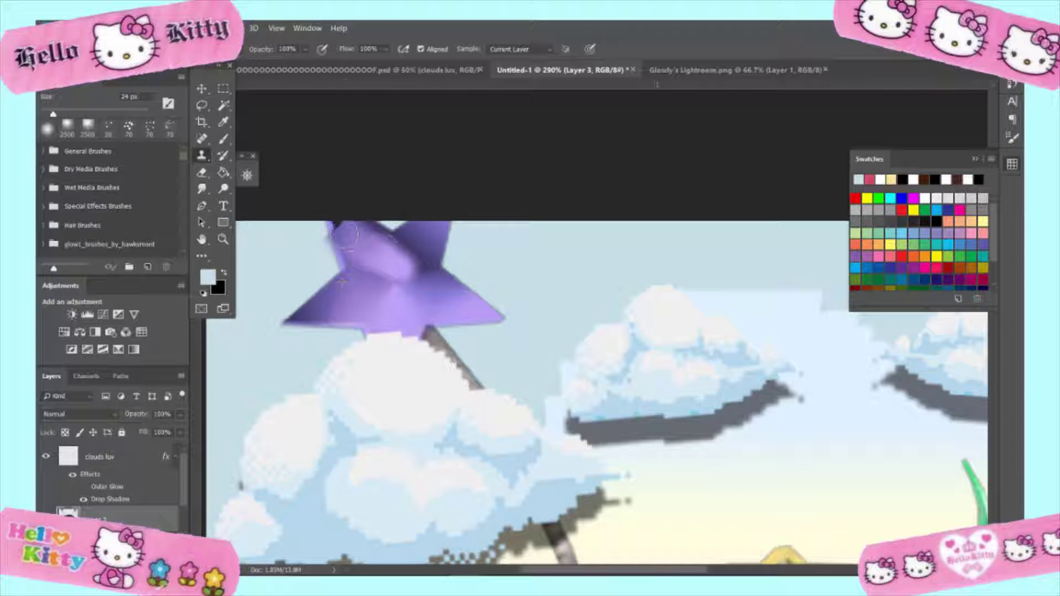
pyautogui.moveTo(345, 236); pyautogui.dragTo(435, 283)
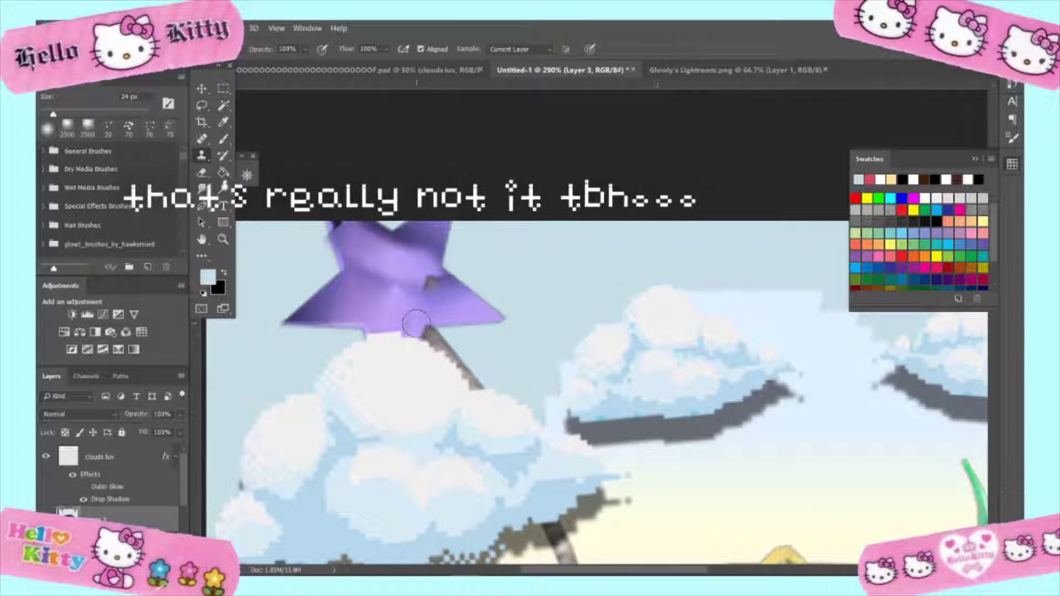
pyautogui.scroll(-2, 441, 331)
pyautogui.press('super')
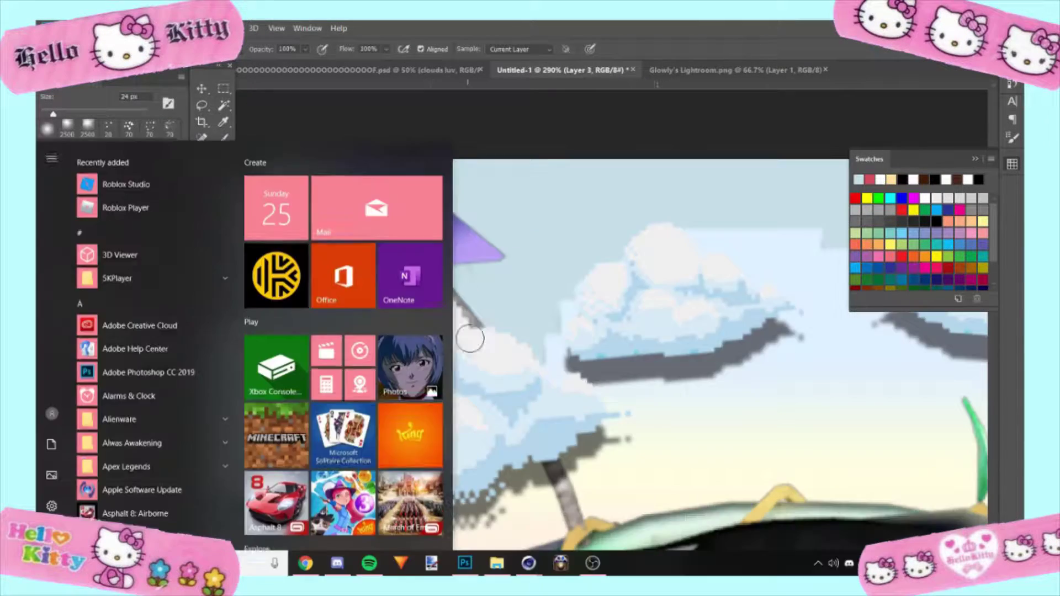
pyautogui.press('Escape')
pyautogui.hotkey('ctrl', '0')
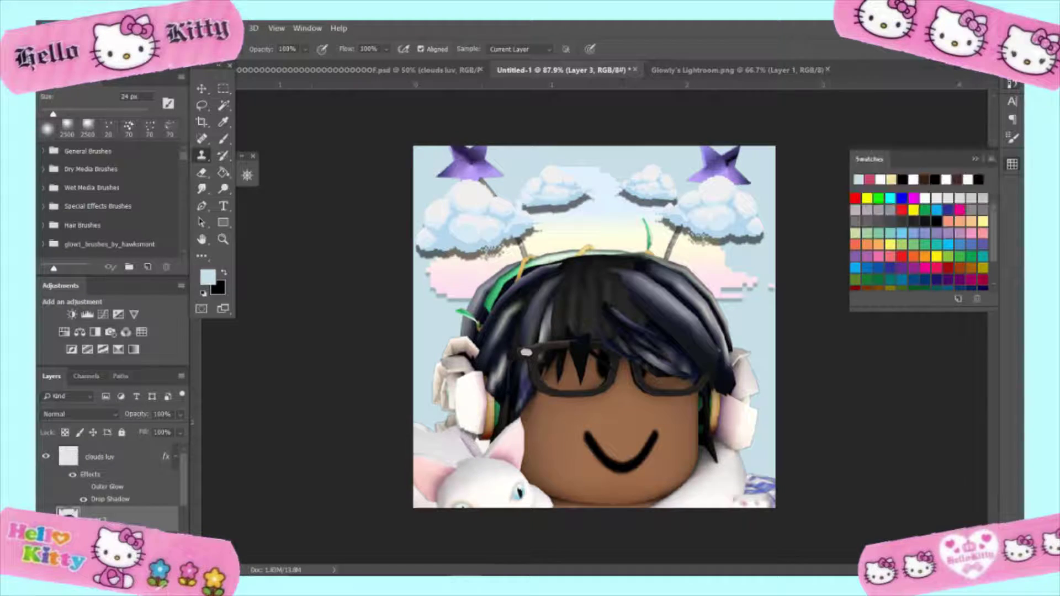
# Try placing the cake picture as an embedded image, then discard it
pyautogui.press('m')
pyautogui.click(69, 28)
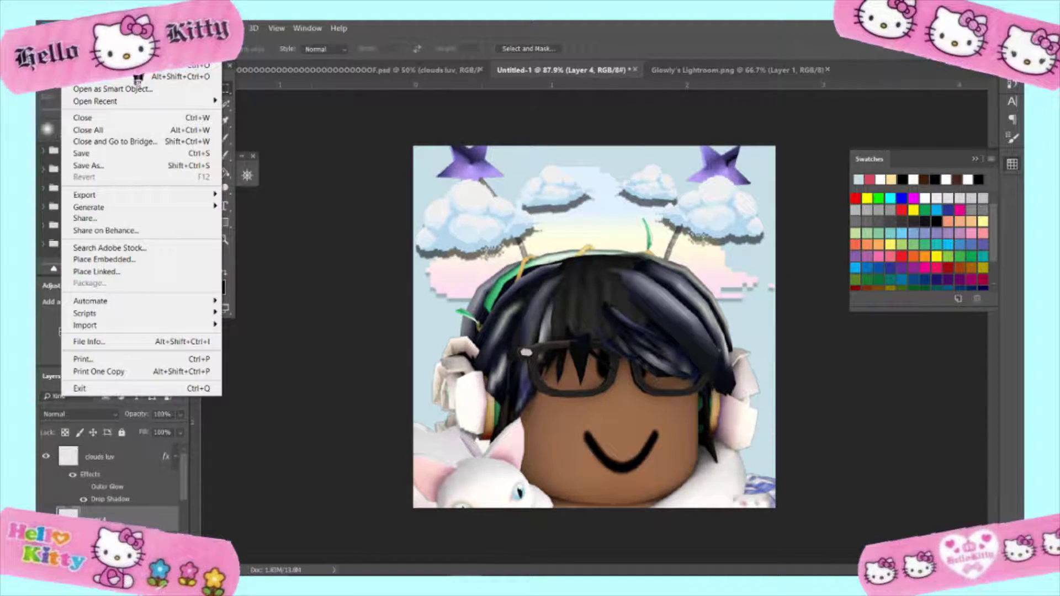
pyautogui.click(94, 255)
pyautogui.scroll(-5, 354, 268)
pyautogui.scroll(-3, 354, 268)
pyautogui.scroll(-3, 535, 328)
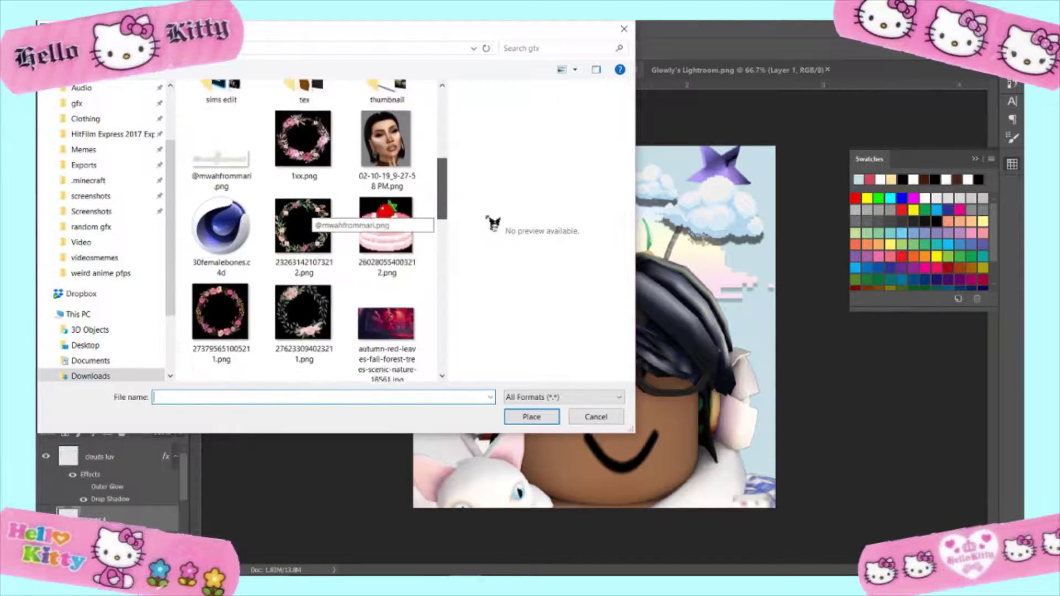
pyautogui.doubleClick(390, 220)
pyautogui.moveTo(414, 146)
pyautogui.mouseDown()
pyautogui.moveTo(579, 315)
pyautogui.moveTo(470, 119)
pyautogui.mouseUp()
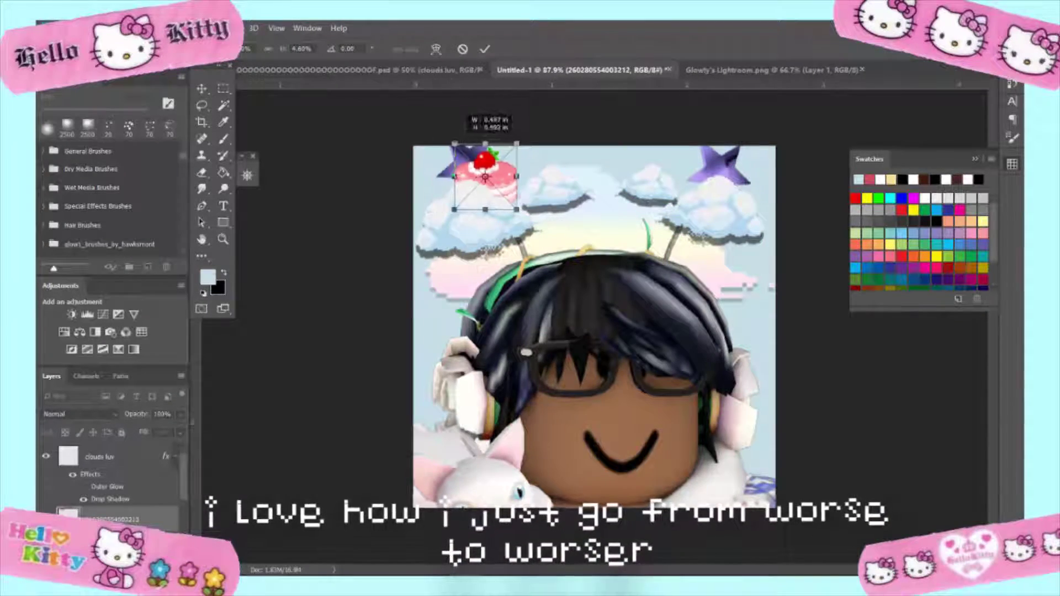
pyautogui.press('Escape')
# In the browser, search images for 'pixel star' filtered to transparent backgrounds
pyautogui.hotkey('alt', 'Tab')
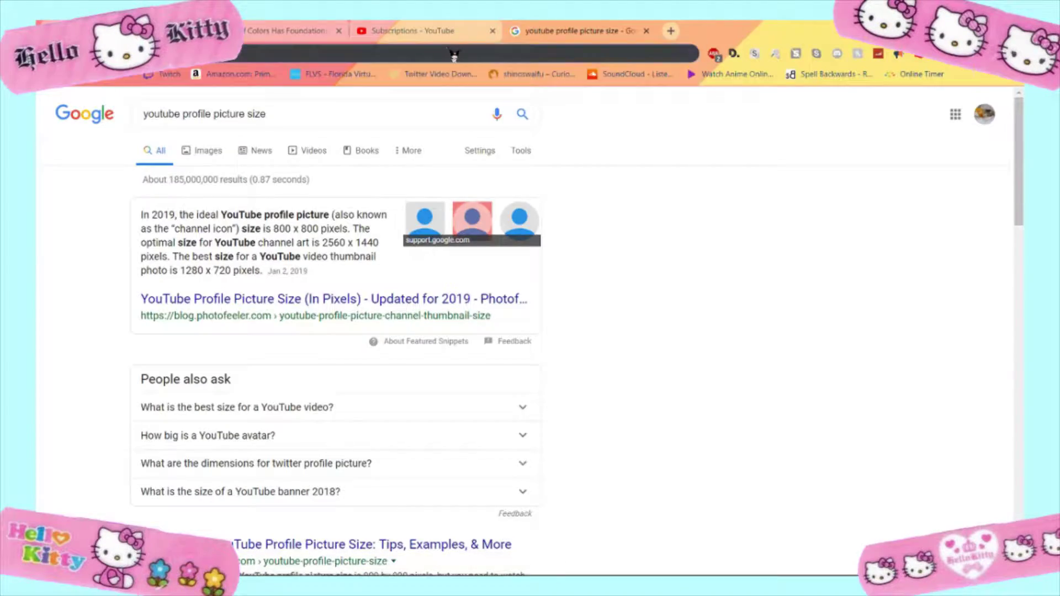
pyautogui.hotkey('ctrl', 'l')
pyautogui.write('pixel star')
pyautogui.press('Return')
pyautogui.click(515, 159)
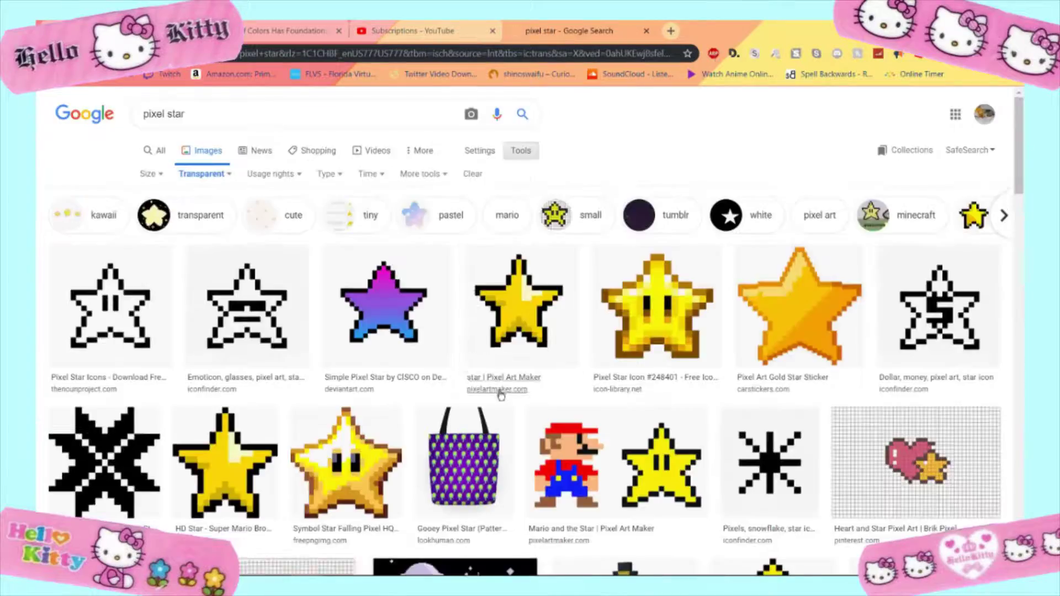
pyautogui.scroll(-5, 188, 194)
pyautogui.scroll(-5, 188, 194)
pyautogui.scroll(-5, 188, 195)
# Preview the pastel pixel-stars image and bring up its save options
pyautogui.click(188, 195)
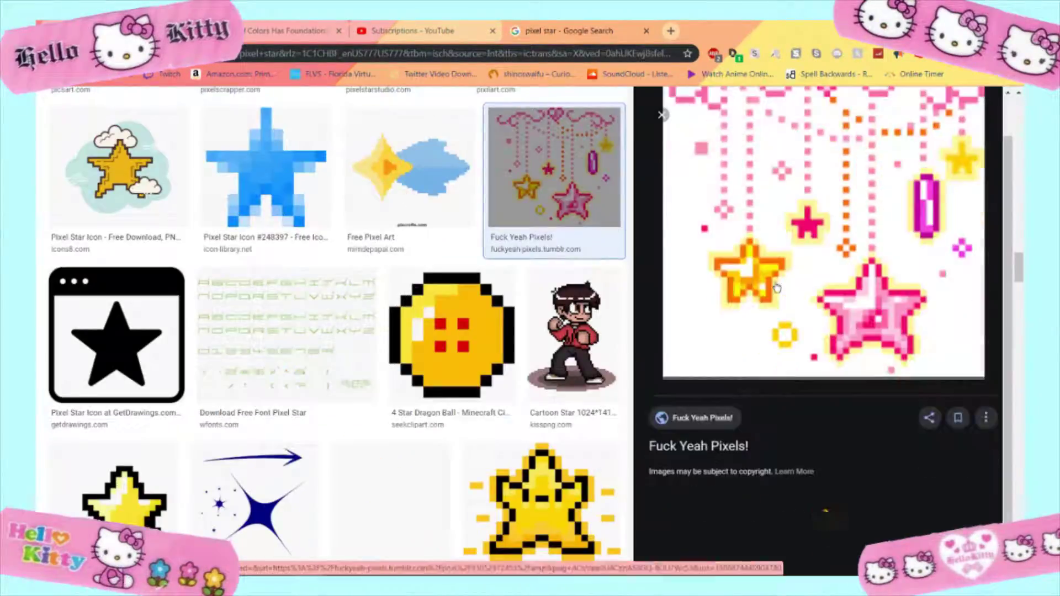
pyautogui.scroll(-3, 188, 194)
pyautogui.scroll(-3, 276, 248)
pyautogui.click(320, 276)
pyautogui.rightClick(840, 169)
pyautogui.click(872, 190)
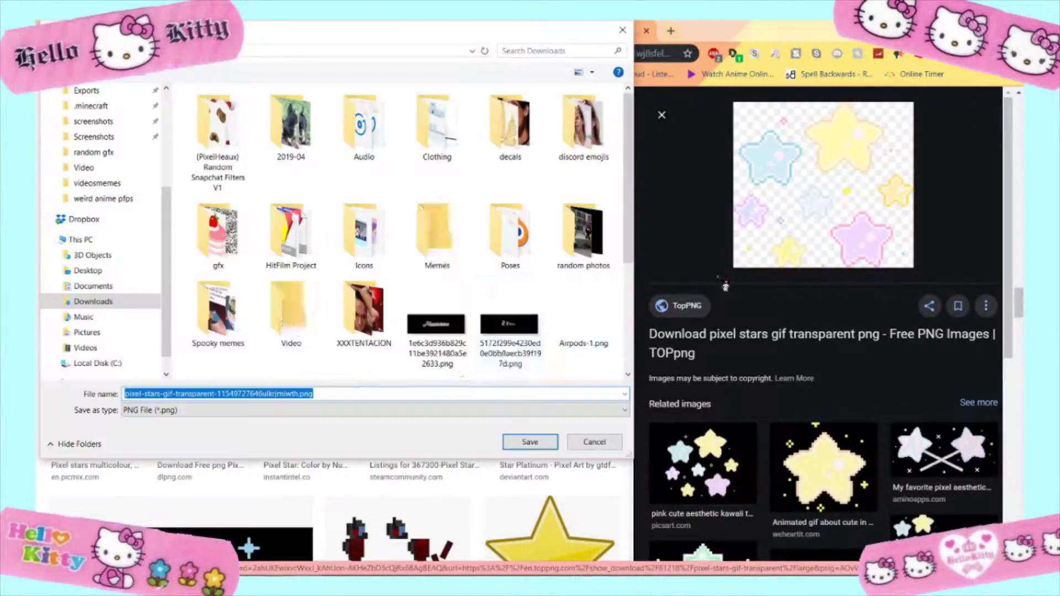
# Save the stars image, then Place Embedded the pixel-stars file from random gfx onto the canvas
pyautogui.press('Return')
pyautogui.hotkey('alt', 'Tab')
pyautogui.click(50, 27)
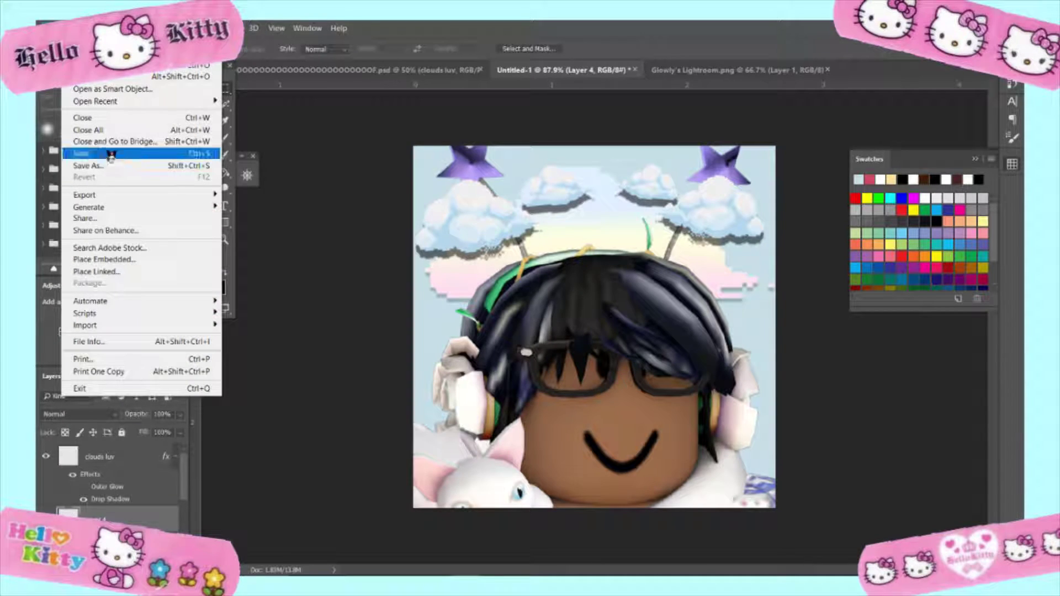
pyautogui.click(128, 259)
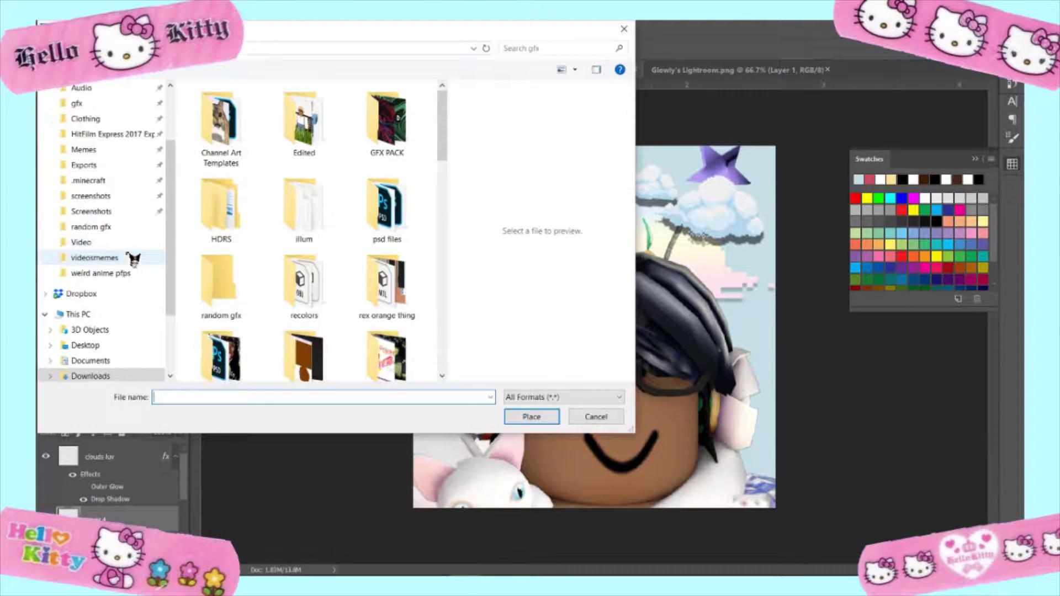
pyautogui.doubleClick(220, 285)
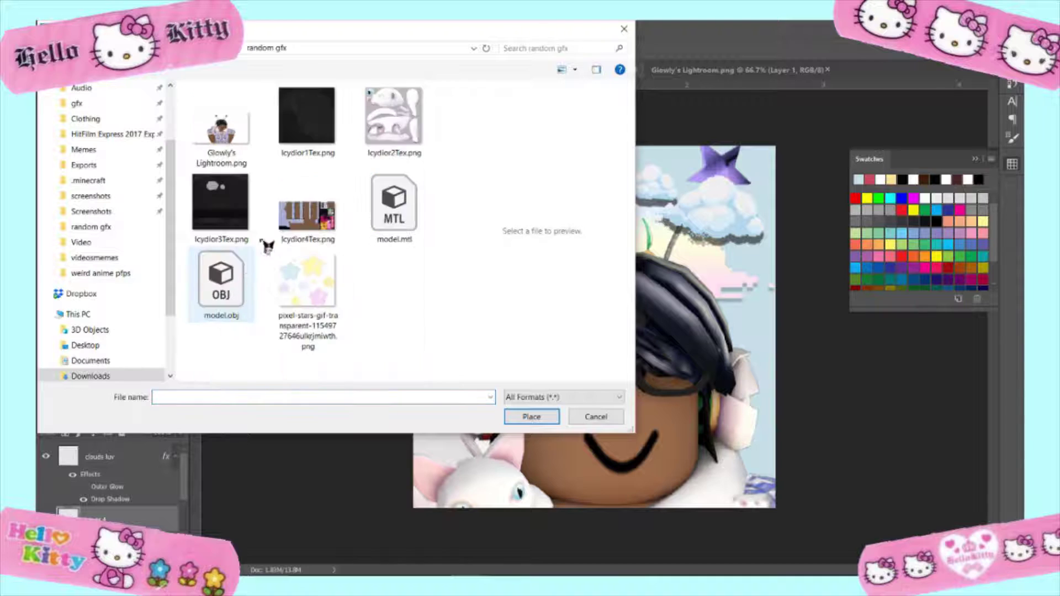
pyautogui.click(308, 292)
pyautogui.click(506, 422)
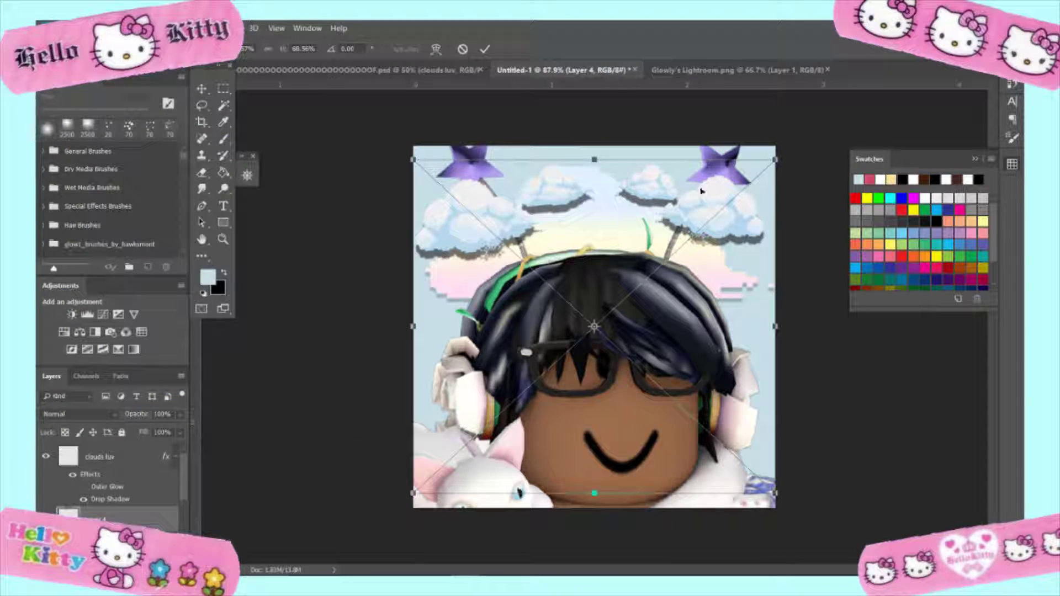
pyautogui.click(232, 94)
pyautogui.click(503, 238)
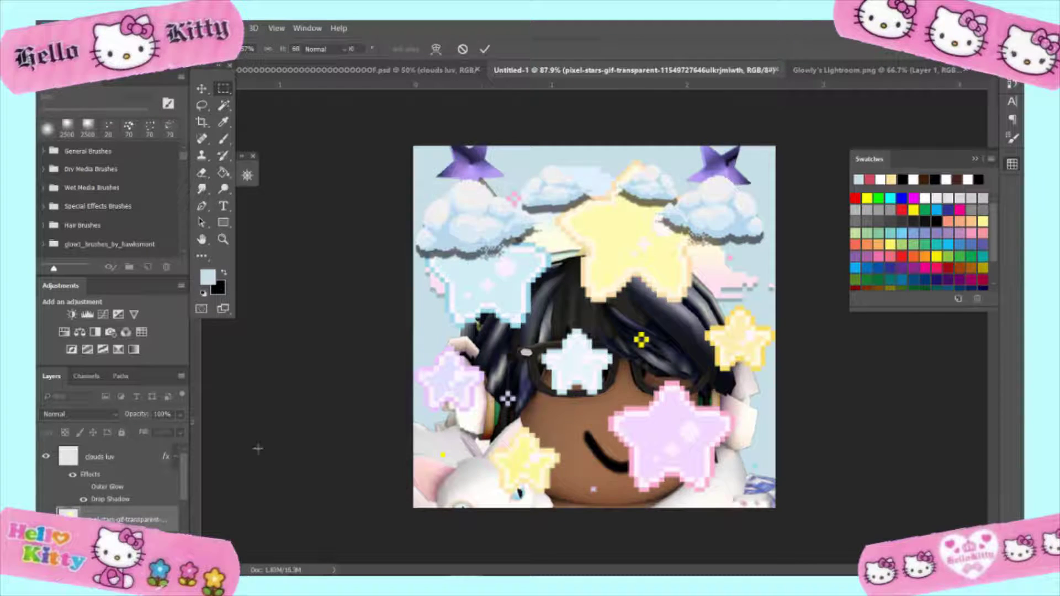
# Reorder the stars layer, marquee the unwanted stars for removal, and send it below the clouds
pyautogui.moveTo(132, 476); pyautogui.dragTo(130, 446)
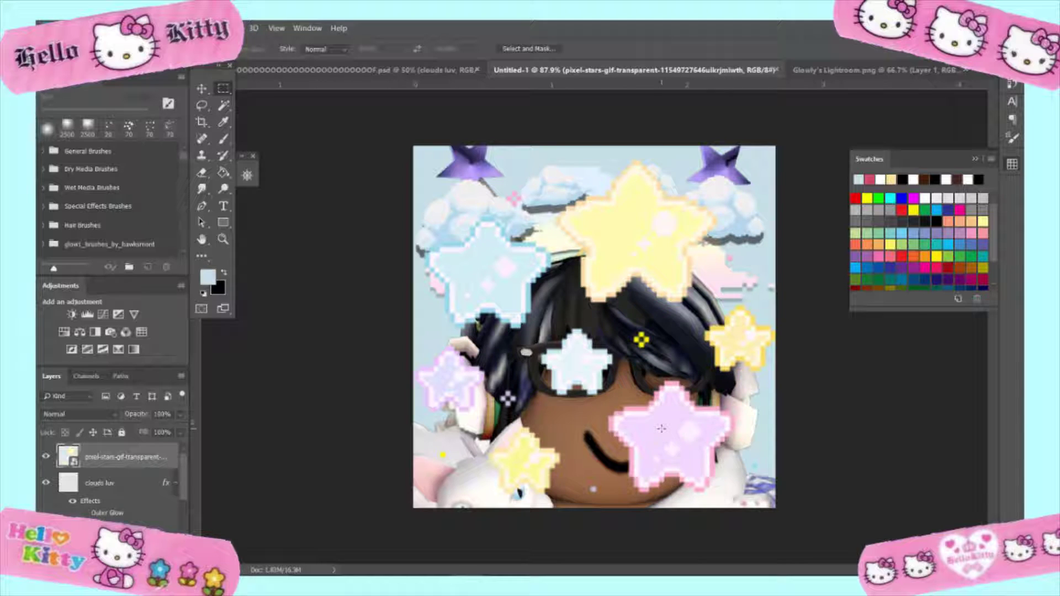
pyautogui.moveTo(421, 213); pyautogui.dragTo(554, 349)
pyautogui.moveTo(593, 489); pyautogui.dragTo(606, 515)
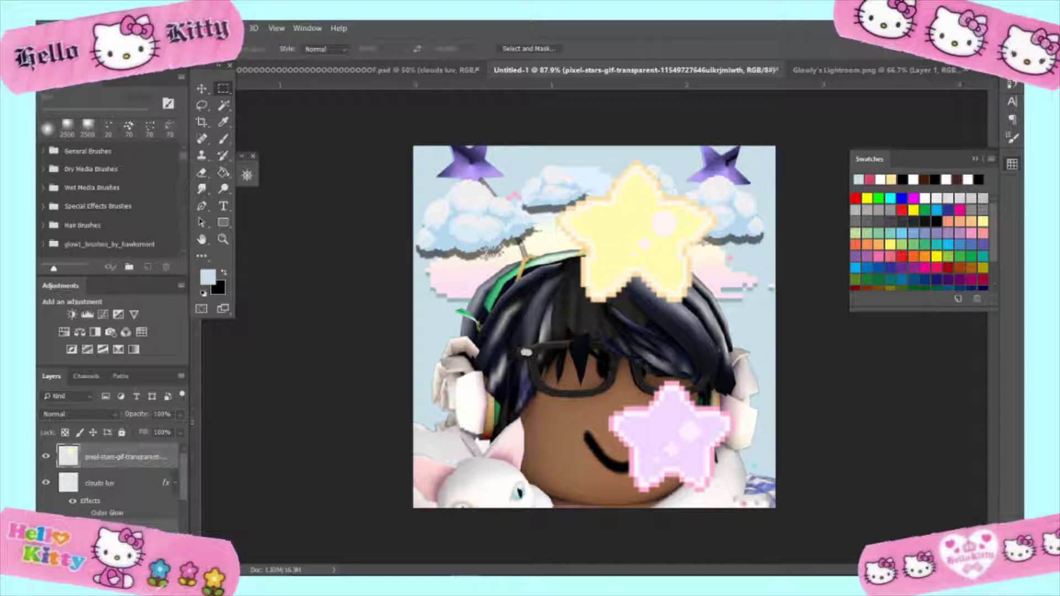
pyautogui.hotkey('ctrl', '[')
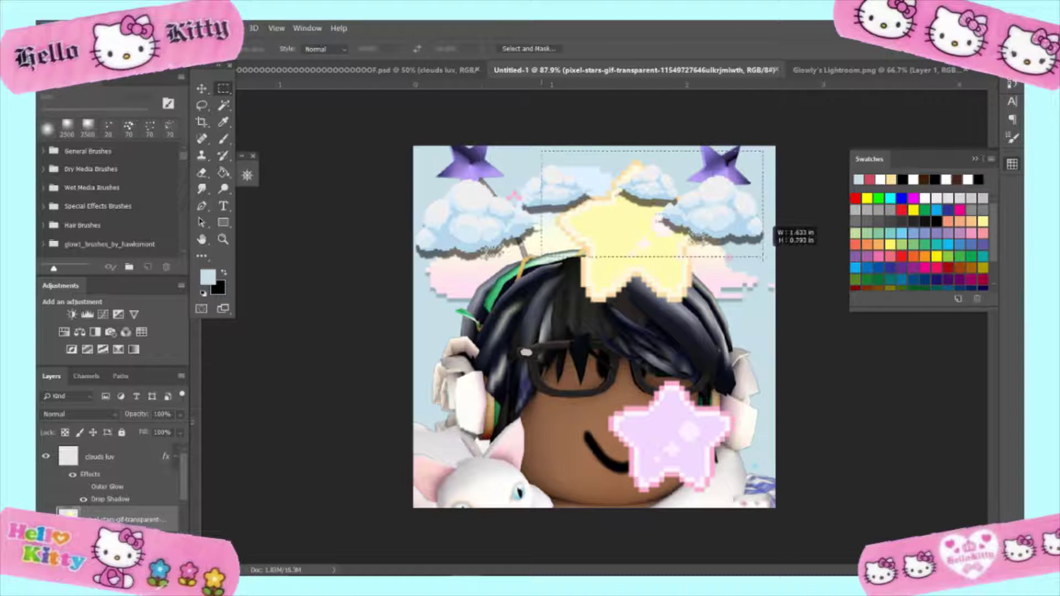
# Scale down and tilt the yellow star, parking it on the left antenna tip top-left
pyautogui.click(205, 88)
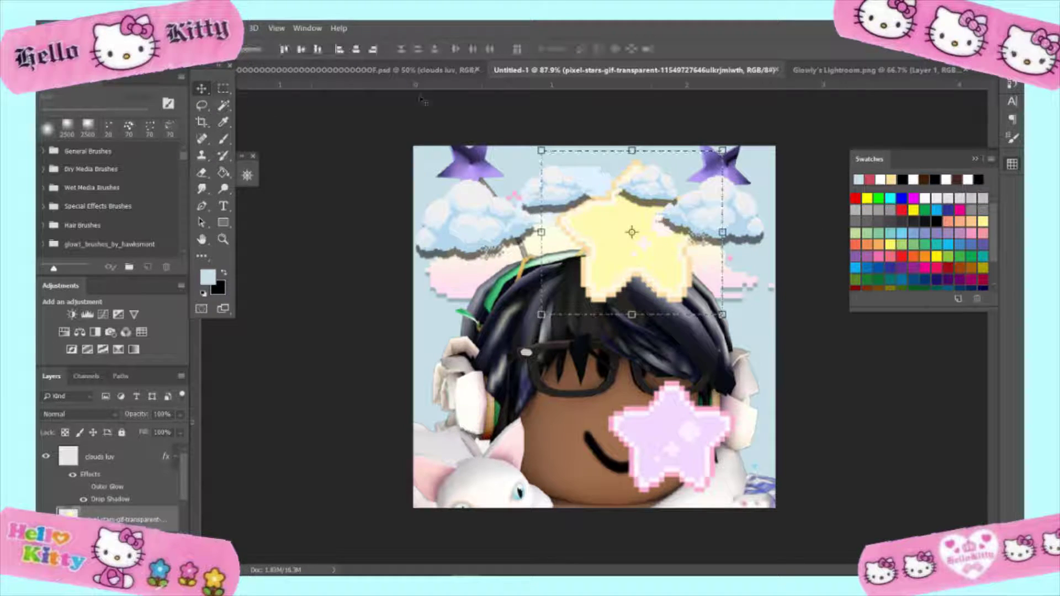
pyautogui.hotkey('ctrl', 't')
pyautogui.moveTo(541, 314); pyautogui.dragTo(612, 259)
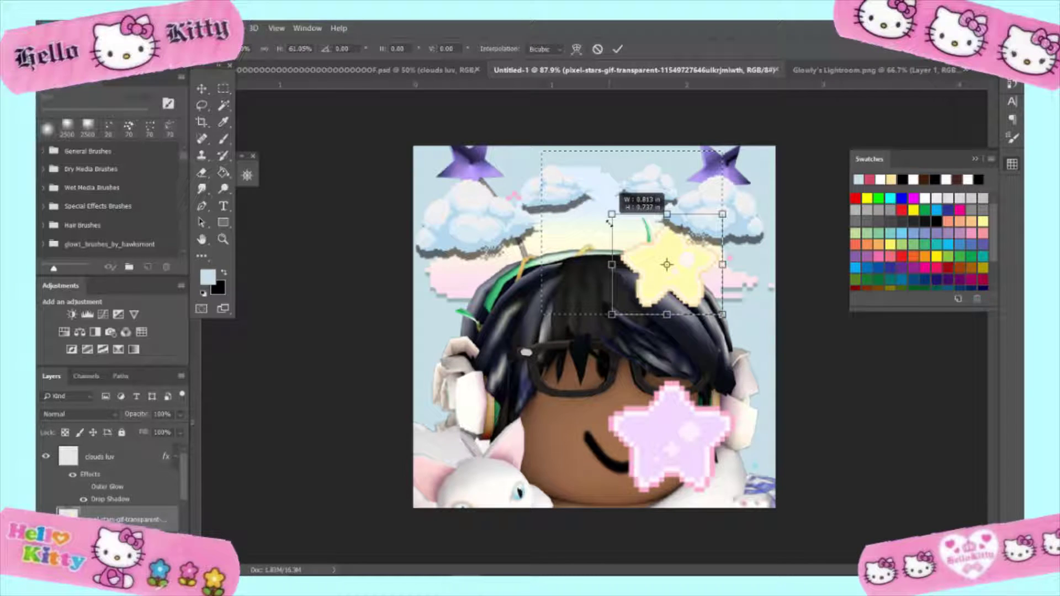
pyautogui.moveTo(701, 218)
pyautogui.mouseDown()
pyautogui.moveTo(540, 217)
pyautogui.moveTo(488, 193)
pyautogui.mouseUp()
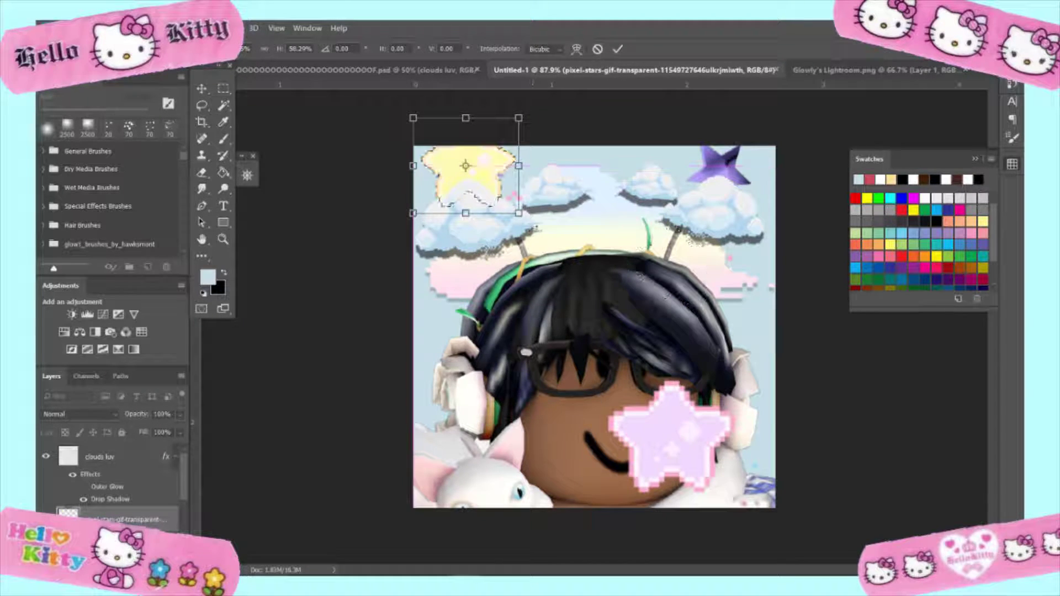
pyautogui.moveTo(528, 240)
pyautogui.mouseDown()
pyautogui.moveTo(520, 194)
pyautogui.moveTo(577, 255)
pyautogui.mouseUp()
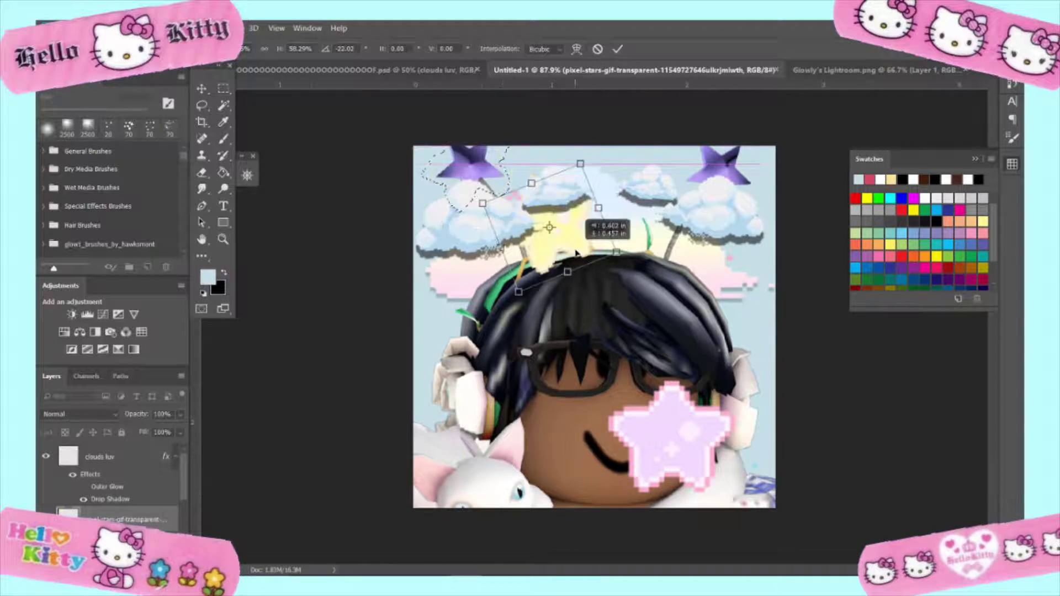
pyautogui.moveTo(482, 203); pyautogui.dragTo(480, 180)
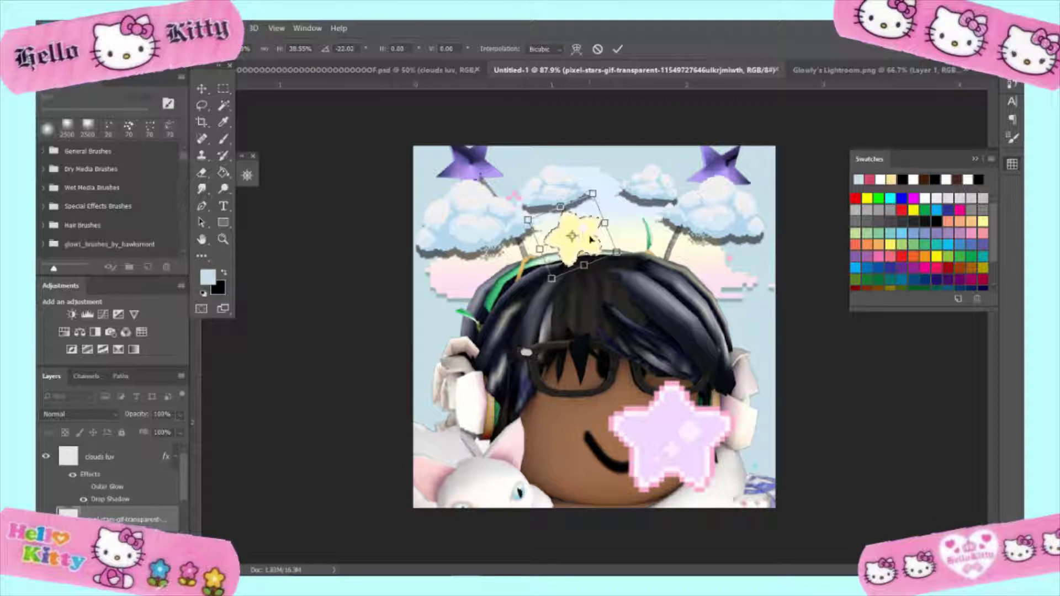
pyautogui.moveTo(591, 239)
pyautogui.mouseDown()
pyautogui.moveTo(488, 171)
pyautogui.moveTo(544, 177)
pyautogui.mouseUp()
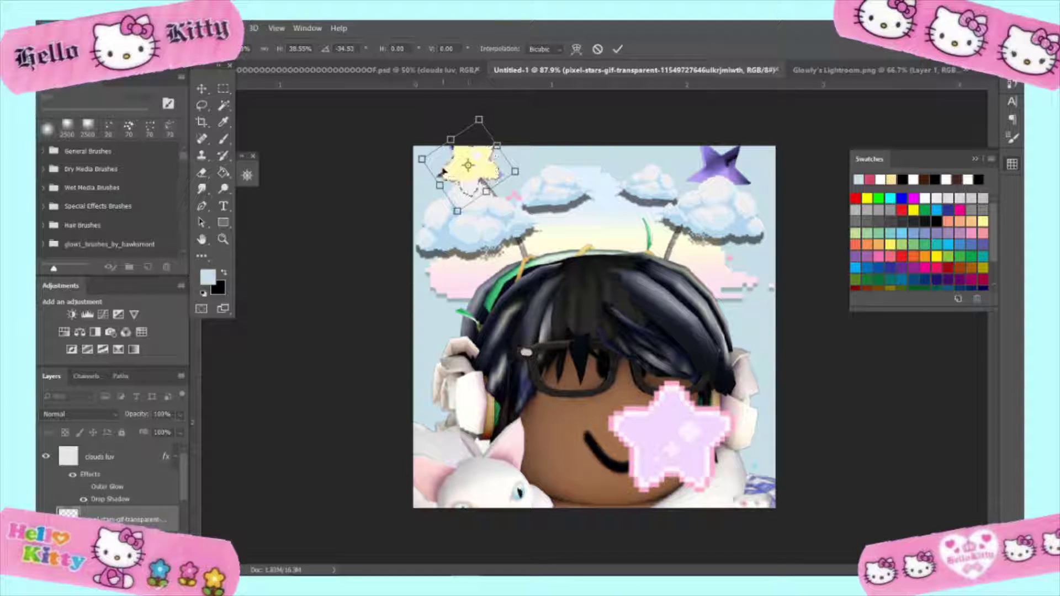
pyautogui.click(619, 50)
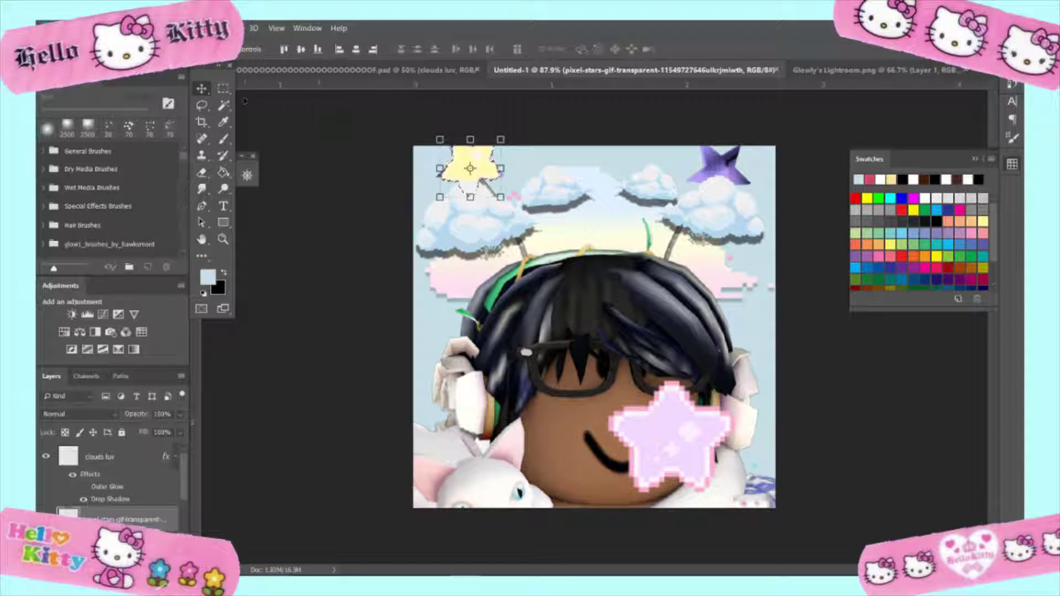
# Hide the clouds luv layer, paste the avatar as Layer 3, and give it a layer mask
pyautogui.press('m')
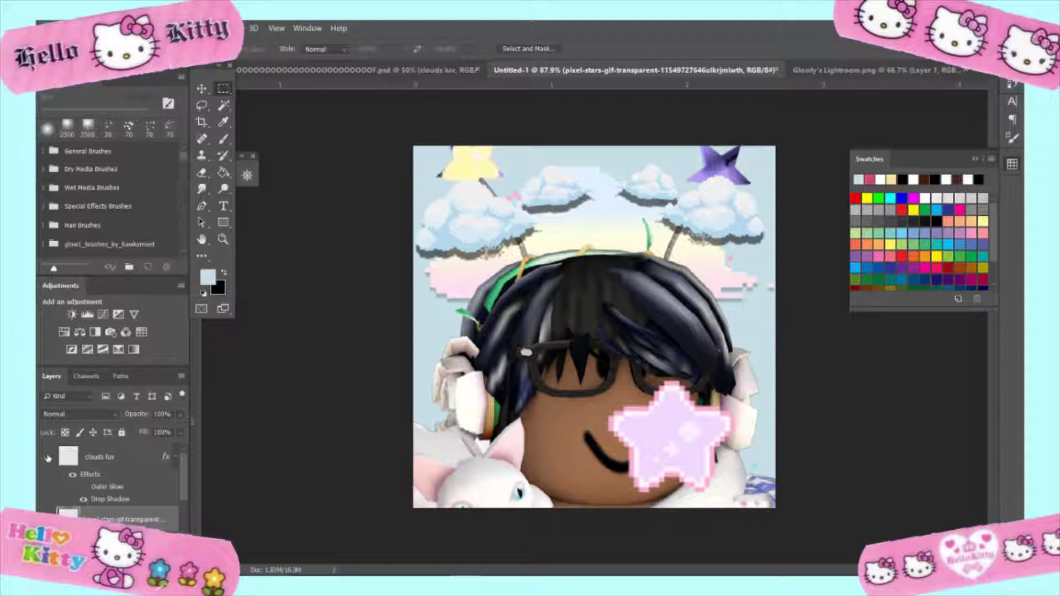
pyautogui.click(48, 459)
pyautogui.hotkey('ctrl', 'v')
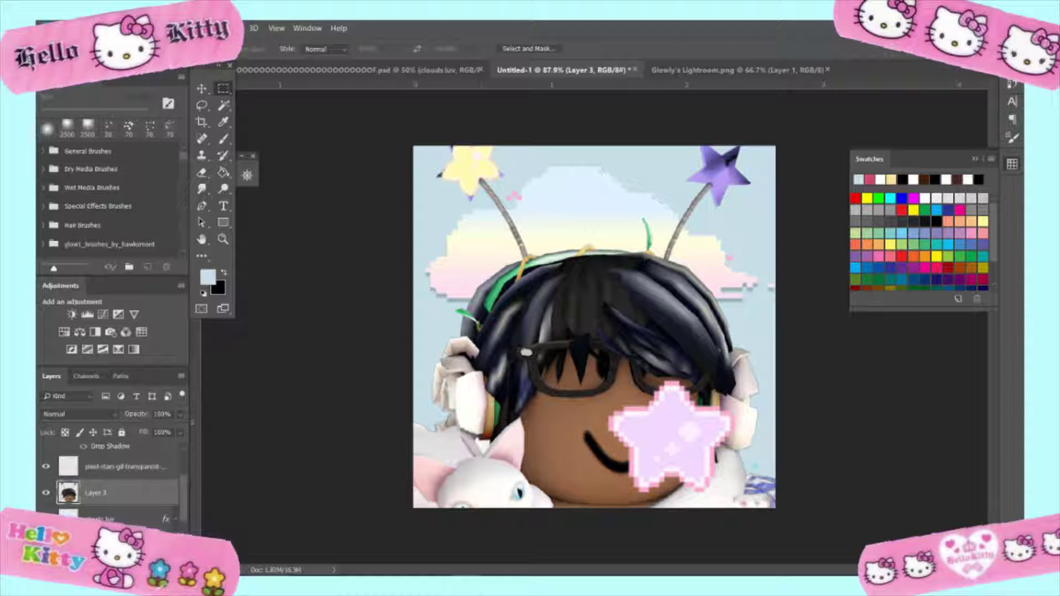
pyautogui.click(99, 543)
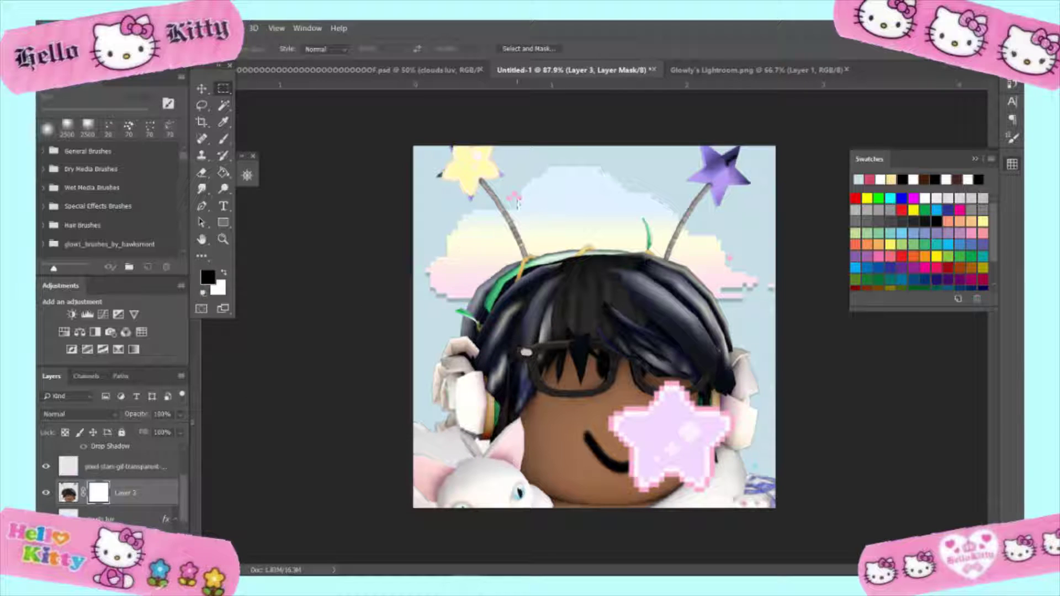
# Paint black on Layer 3's mask to clear the purple star tips behind the yellow star
pyautogui.scroll(5, 517, 203)
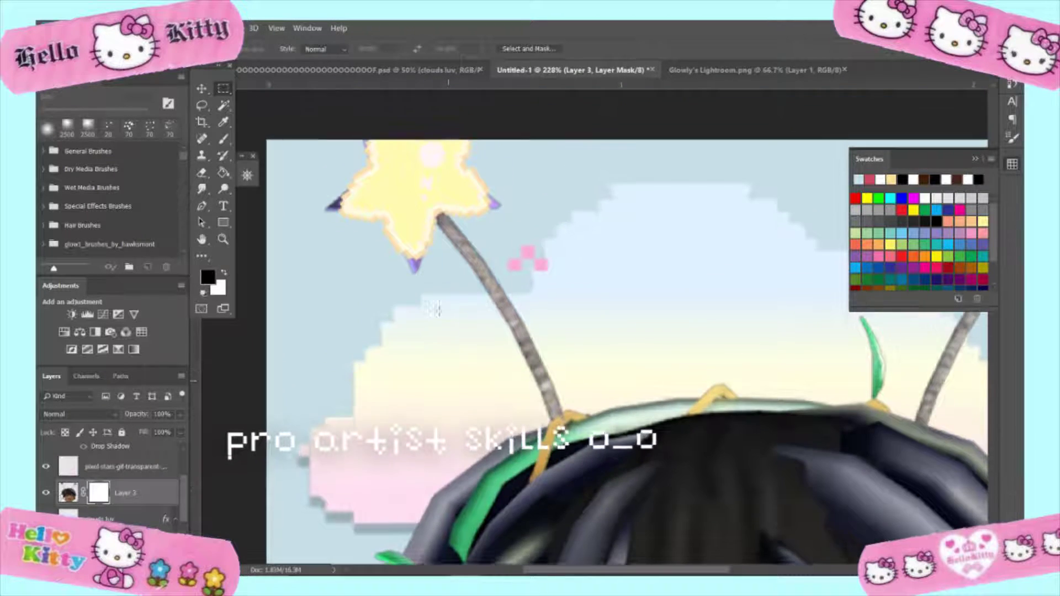
pyautogui.scroll(3, 434, 310)
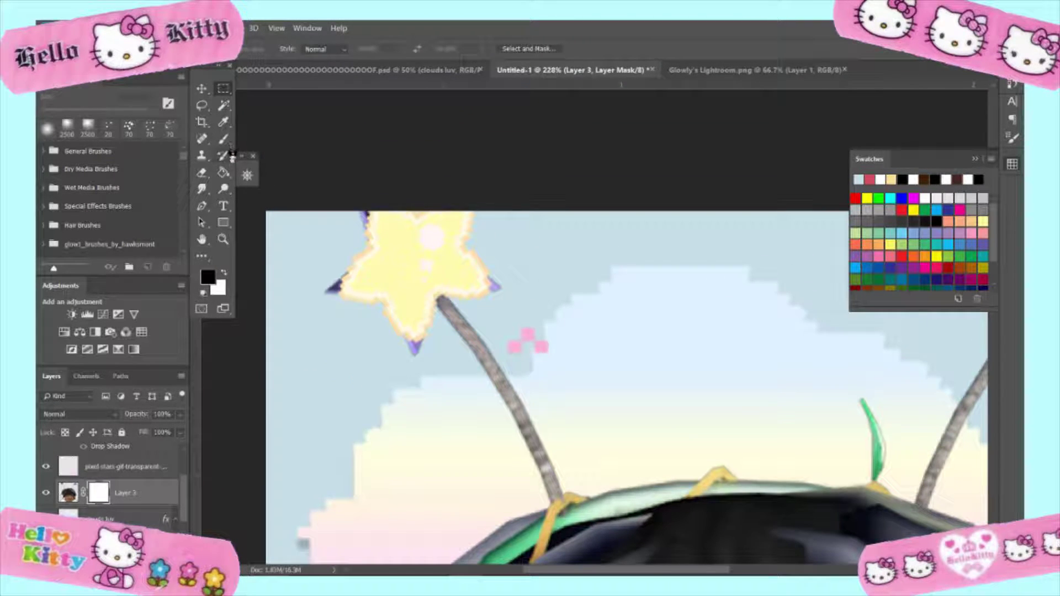
pyautogui.click(223, 139)
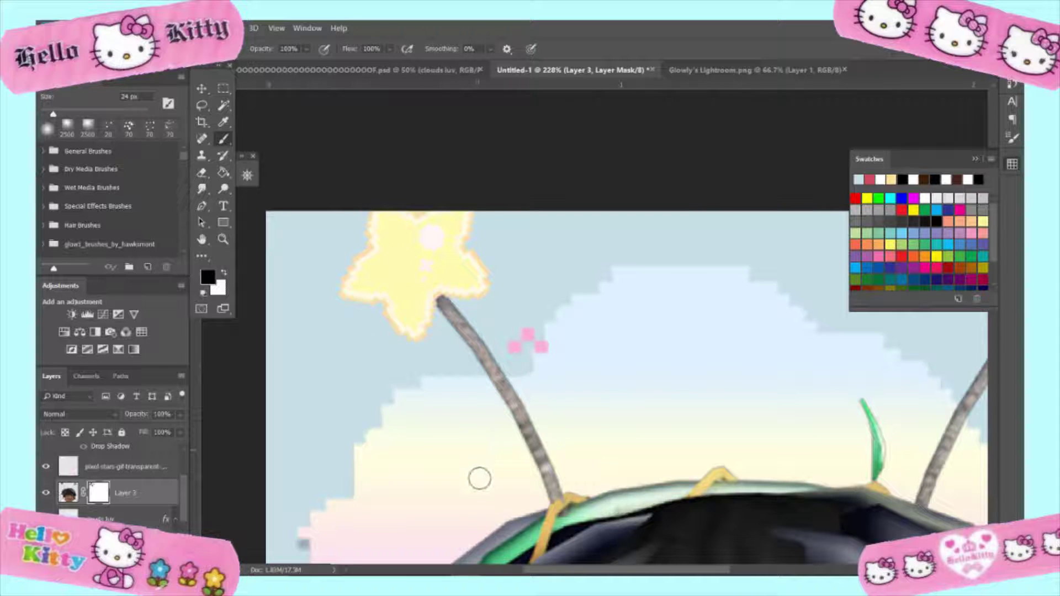
pyautogui.scroll(-5, 480, 478)
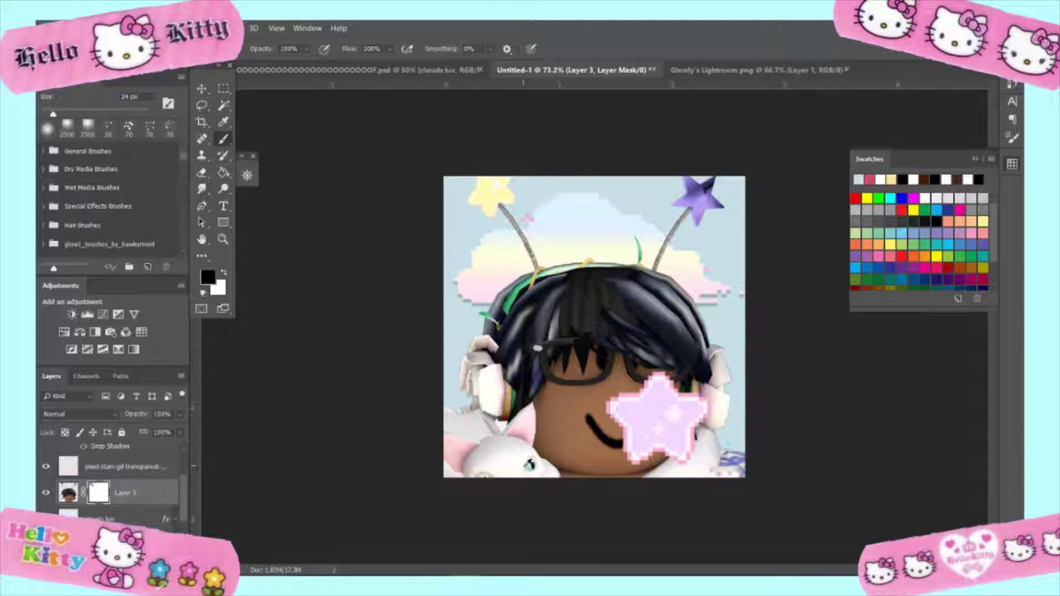
pyautogui.scroll(1, 529, 465)
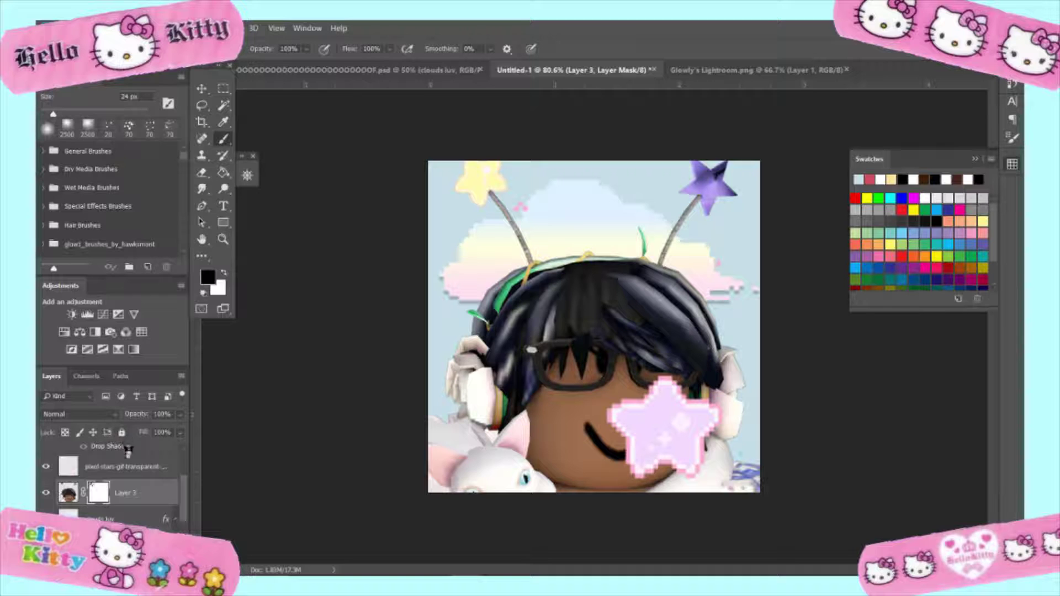
pyautogui.hotkey('alt', '[')
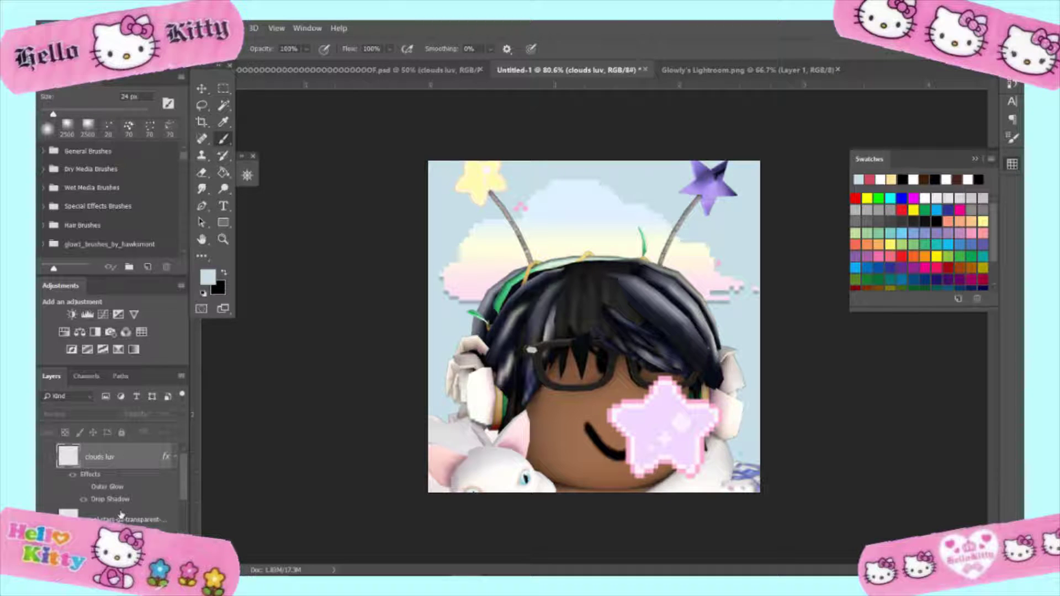
# On the pixel stars layer, try several marquee selections and undo an accidental layer reorder
pyautogui.click(121, 516)
pyautogui.click(223, 88)
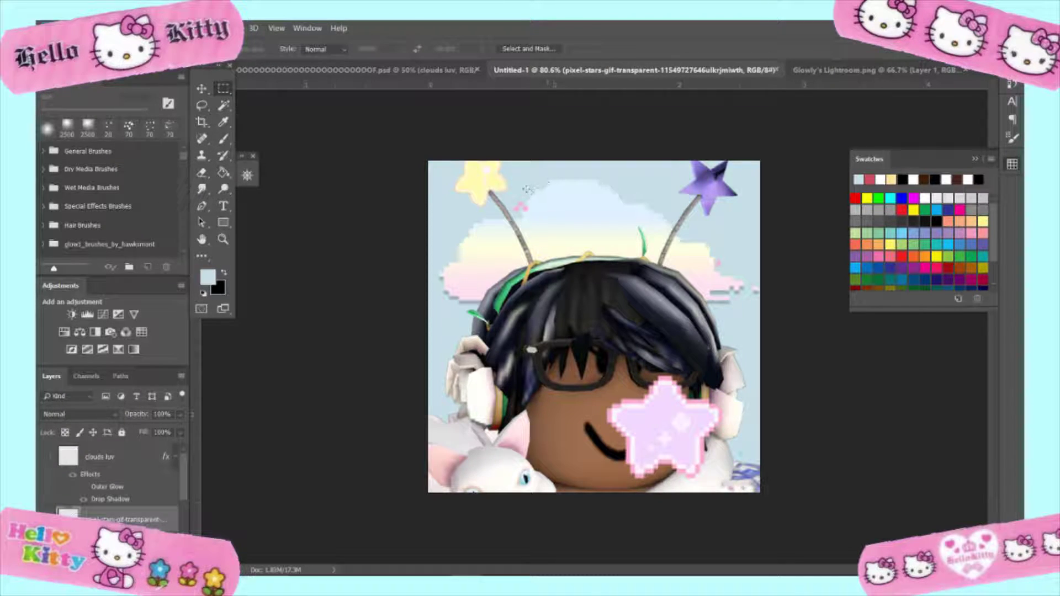
pyautogui.moveTo(546, 219); pyautogui.dragTo(512, 197)
pyautogui.moveTo(729, 440); pyautogui.dragTo(780, 500)
pyautogui.moveTo(695, 238); pyautogui.dragTo(751, 298)
pyautogui.moveTo(174, 468); pyautogui.dragTo(141, 509)
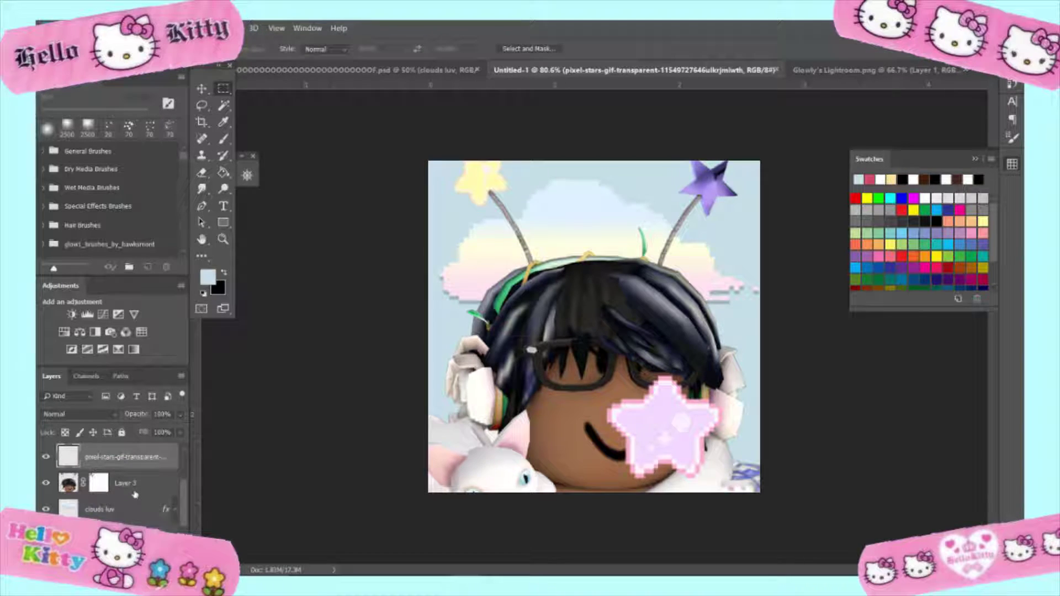
pyautogui.hotkey('ctrl', 'z')
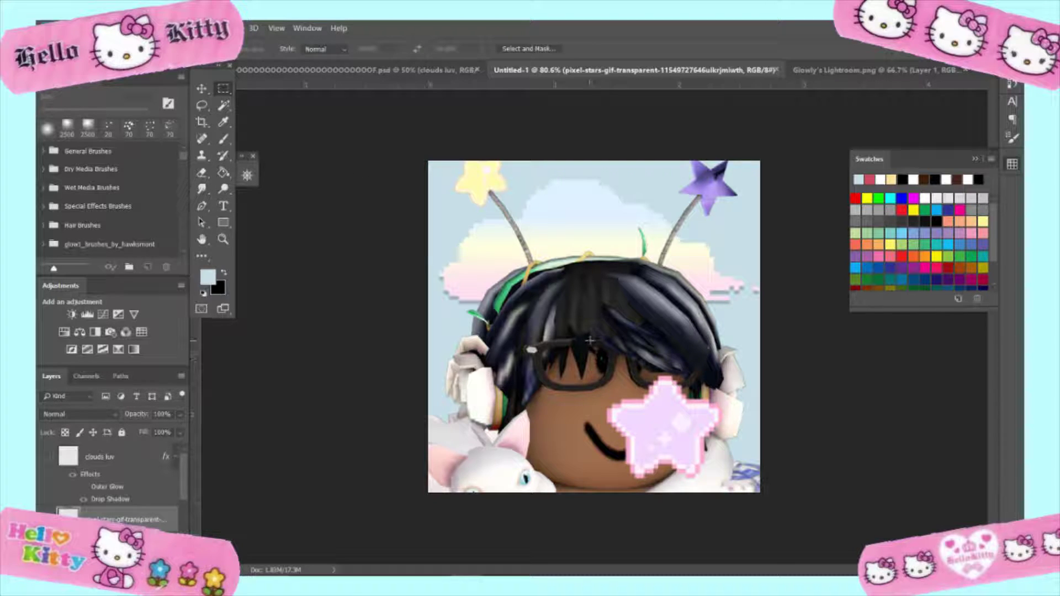
# Move the pink star off the face, shrunk and tilted, onto the right antenna tip
pyautogui.moveTo(589, 364)
pyautogui.mouseDown()
pyautogui.moveTo(733, 493)
pyautogui.moveTo(778, 243)
pyautogui.moveTo(719, 197)
pyautogui.mouseUp()
pyautogui.hotkey('ctrl', 't')
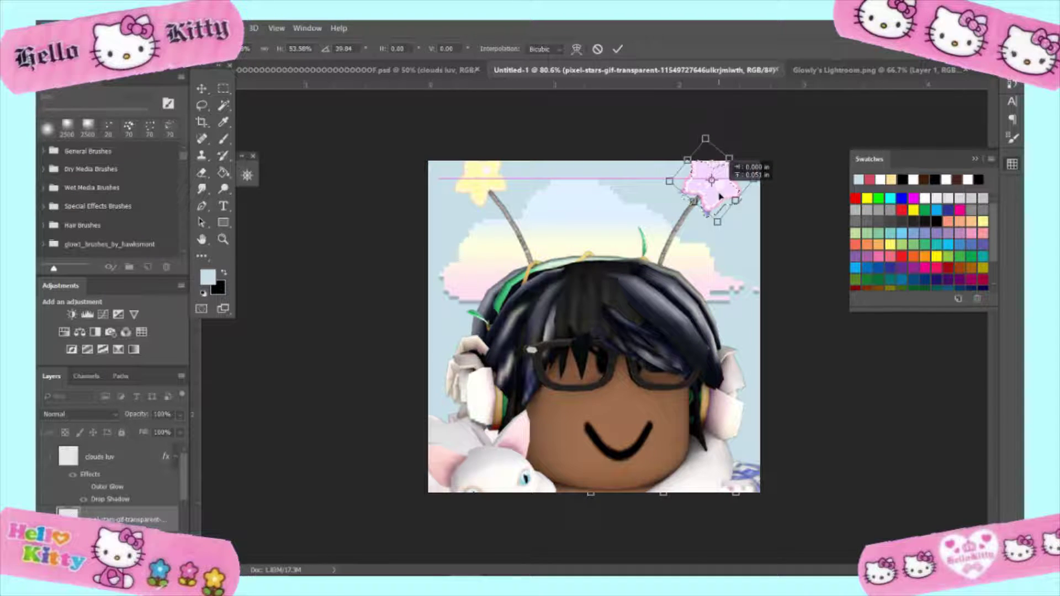
pyautogui.click(617, 49)
# Mask out the antenna end behind the pink star and the green leaf sprig on the hair
pyautogui.press('super')
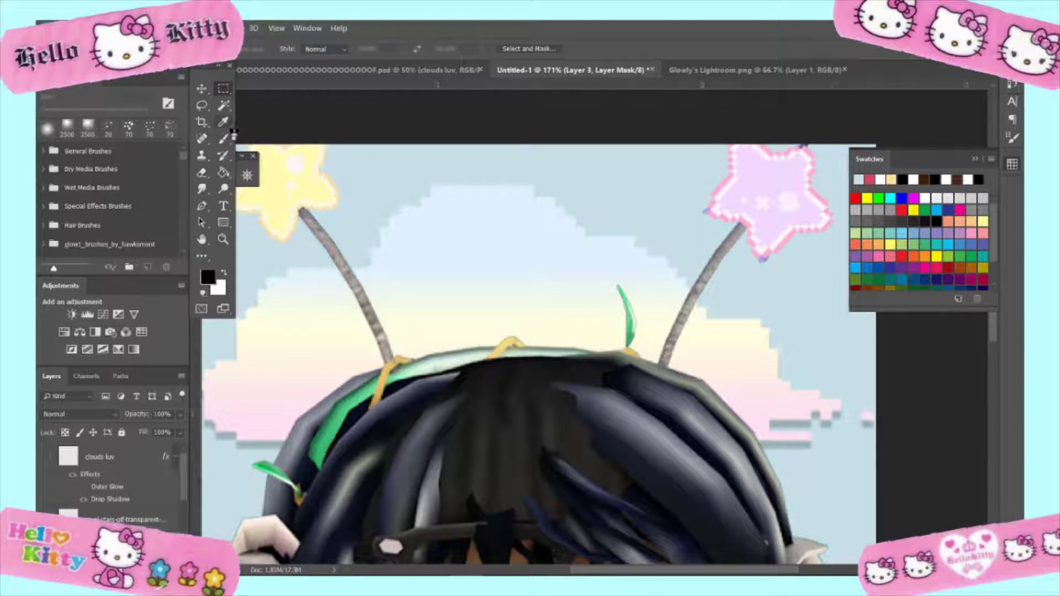
pyautogui.click(223, 138)
pyautogui.moveTo(728, 237); pyautogui.dragTo(718, 254)
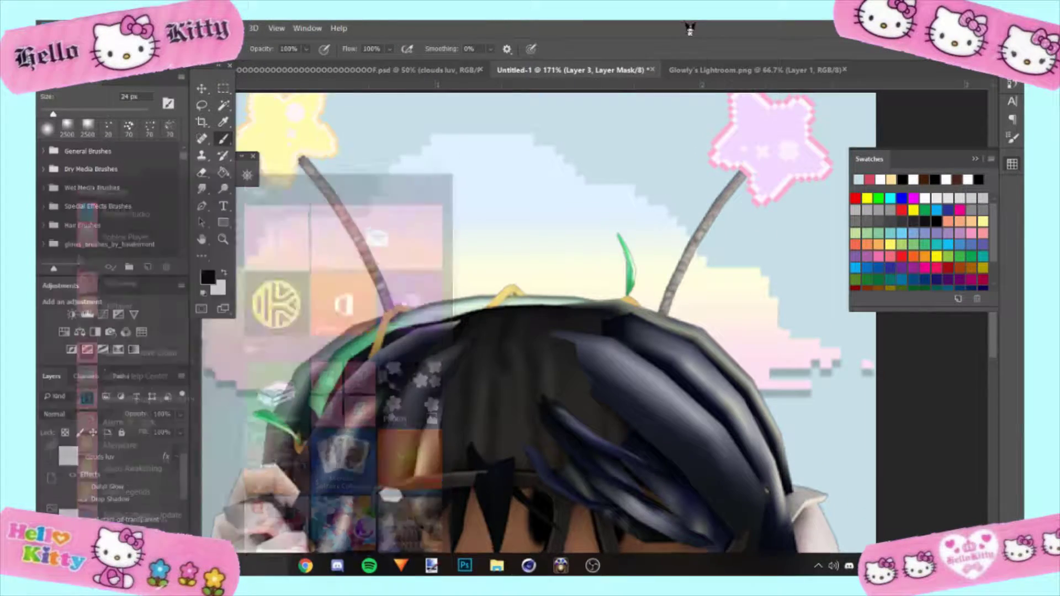
pyautogui.scroll(3, 612, 226)
pyautogui.scroll(3, 610, 230)
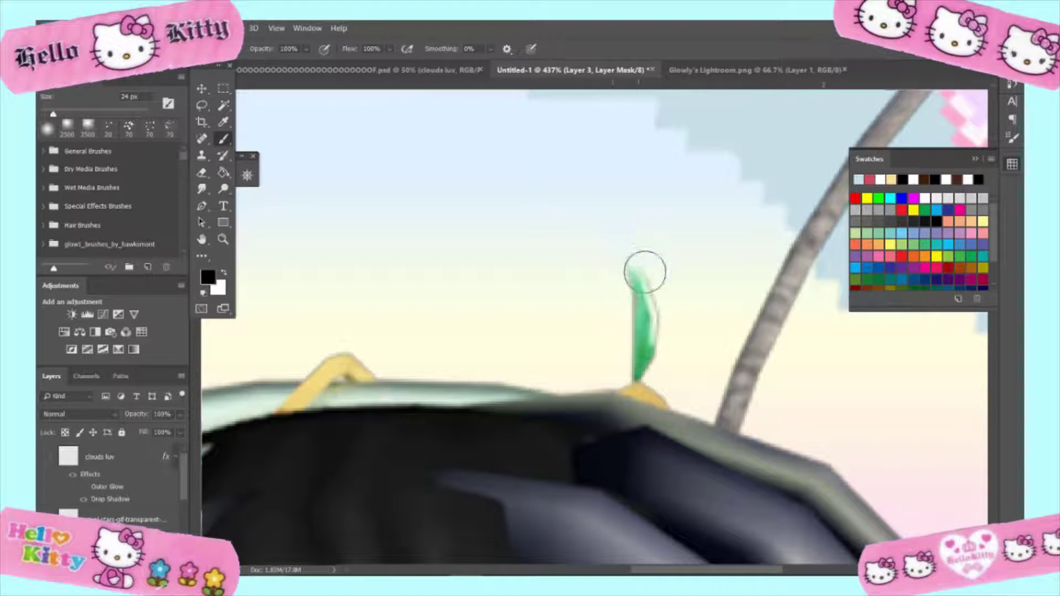
pyautogui.moveTo(645, 271)
pyautogui.mouseDown()
pyautogui.moveTo(624, 277)
pyautogui.moveTo(655, 308)
pyautogui.moveTo(636, 358)
pyautogui.moveTo(645, 335)
pyautogui.moveTo(633, 350)
pyautogui.moveTo(633, 337)
pyautogui.mouseUp()
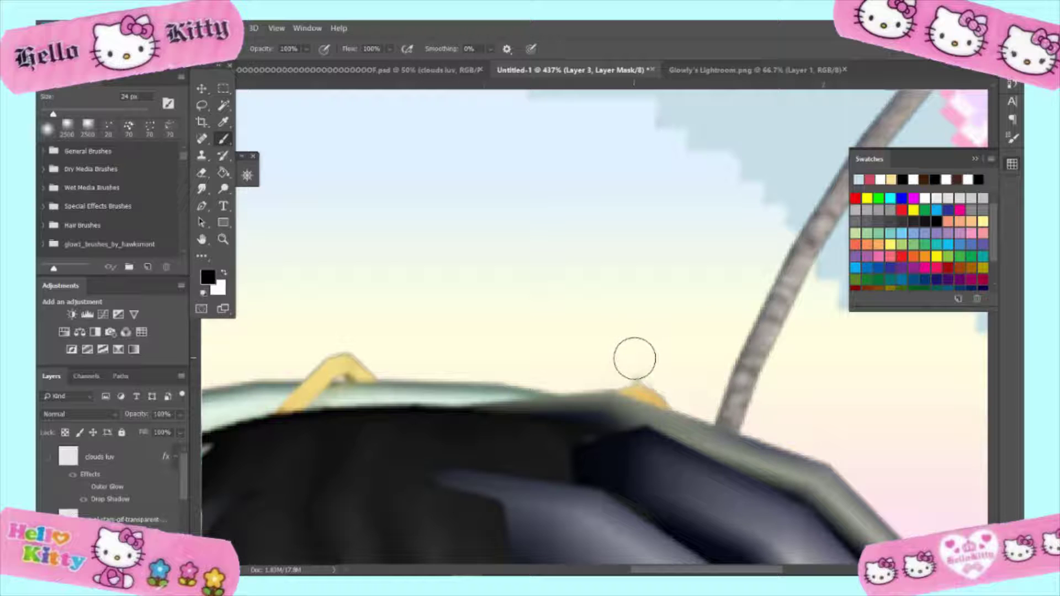
pyautogui.scroll(-2, 613, 311)
pyautogui.scroll(-2, 466, 310)
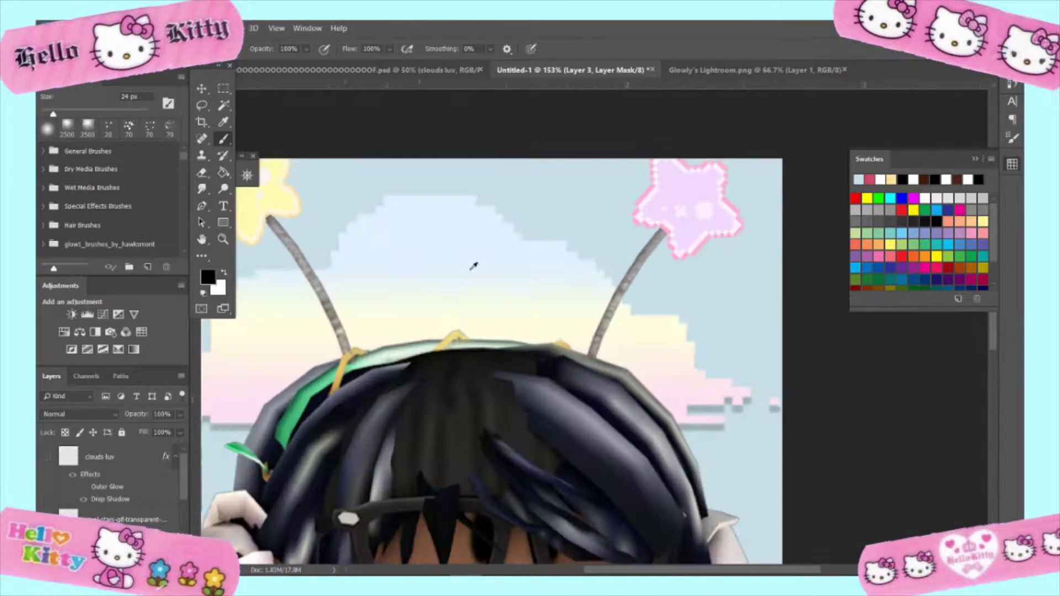
pyautogui.scroll(-2, 473, 268)
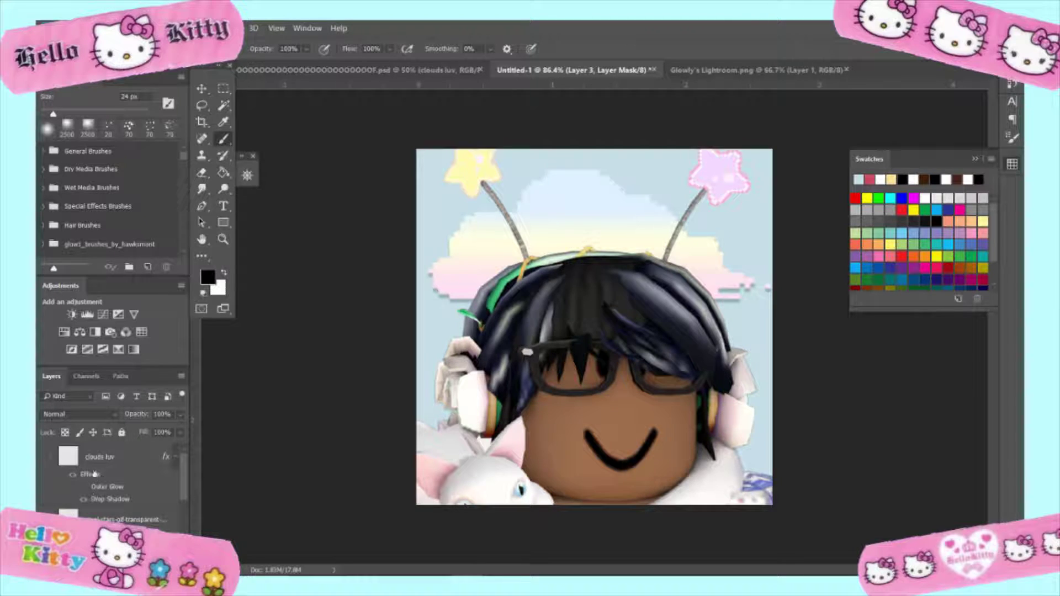
# Show the clouds luv layer again and move the clouds slightly lower
pyautogui.click(94, 473)
pyautogui.click(45, 457)
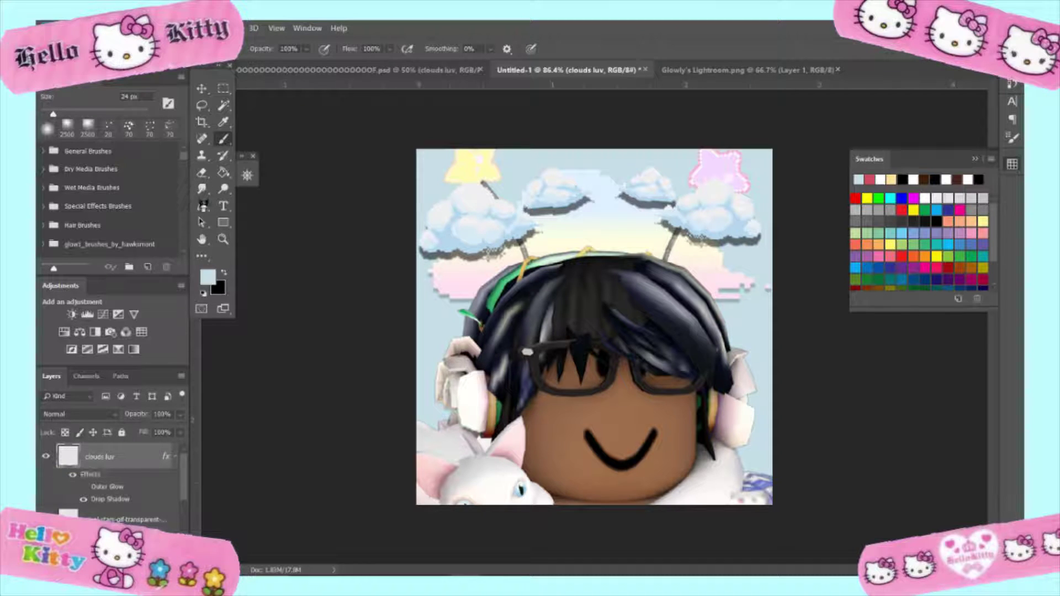
pyautogui.click(202, 90)
pyautogui.moveTo(683, 226); pyautogui.dragTo(683, 268)
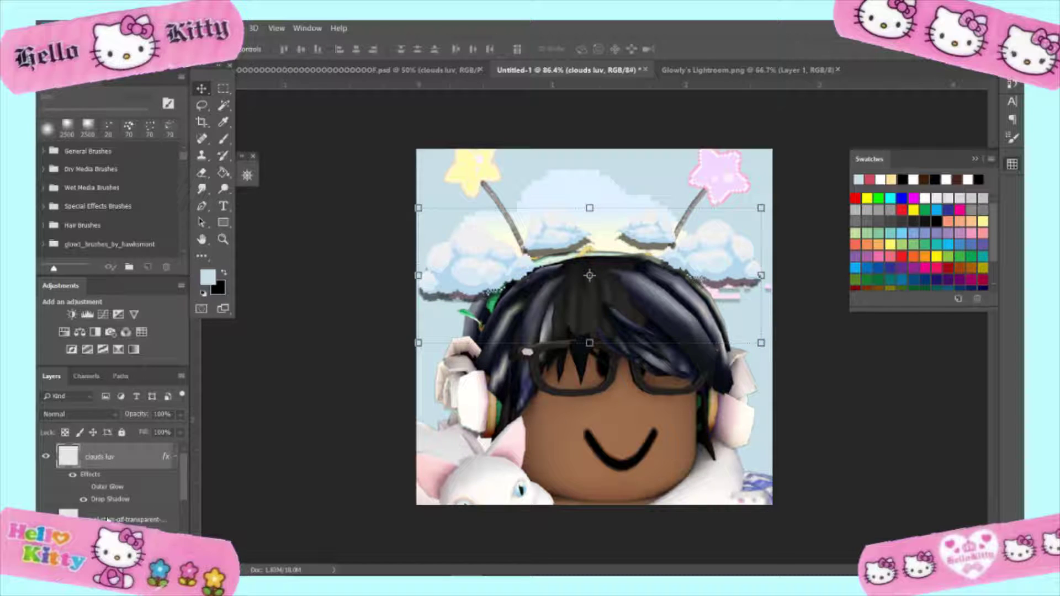
pyautogui.moveTo(430, 563)
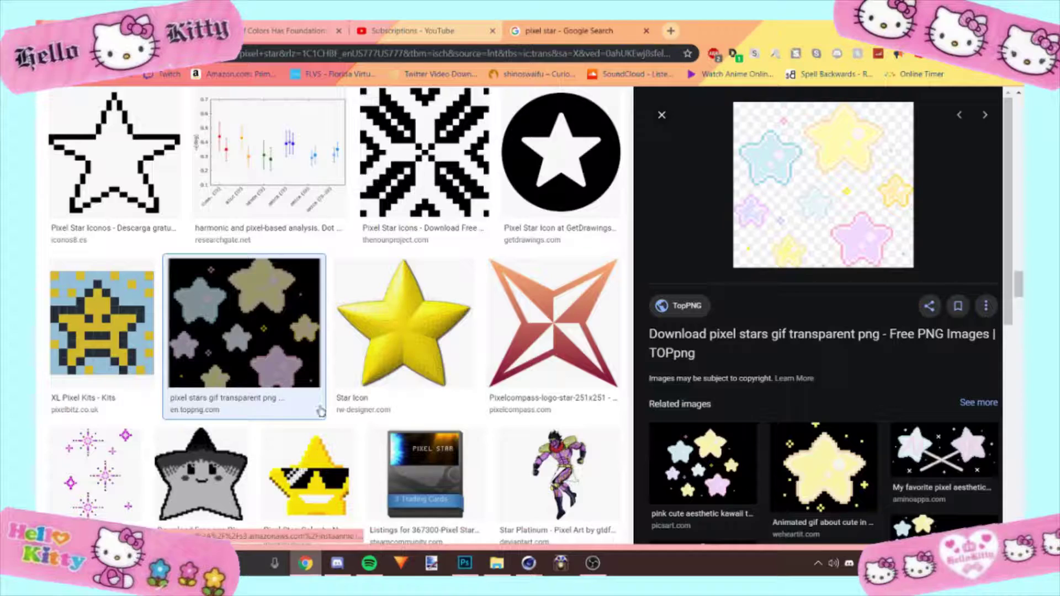
# Return from the OBS window to the Photoshop document and open the File menu
pyautogui.click(592, 563)
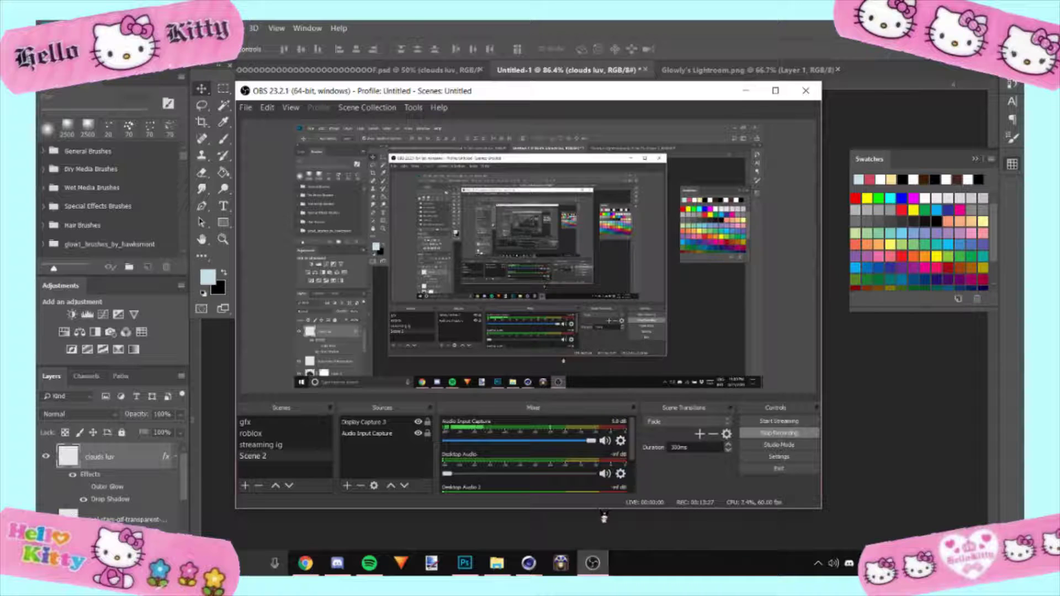
pyautogui.click(635, 29)
pyautogui.click(69, 28)
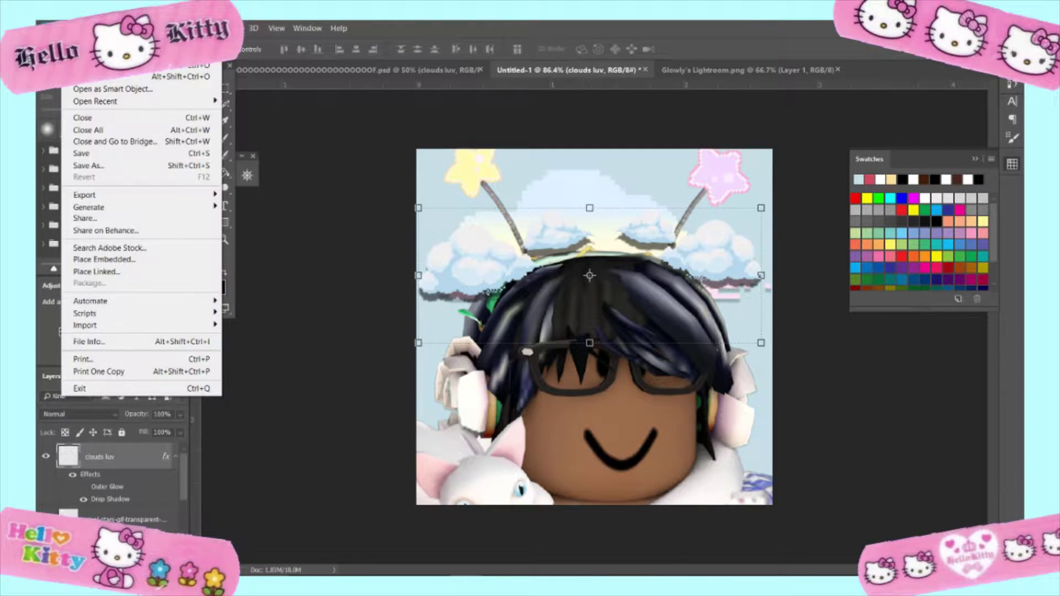
# Place the sprout pixel art image onto the canvas
pyautogui.click(188, 261)
pyautogui.click(221, 125)
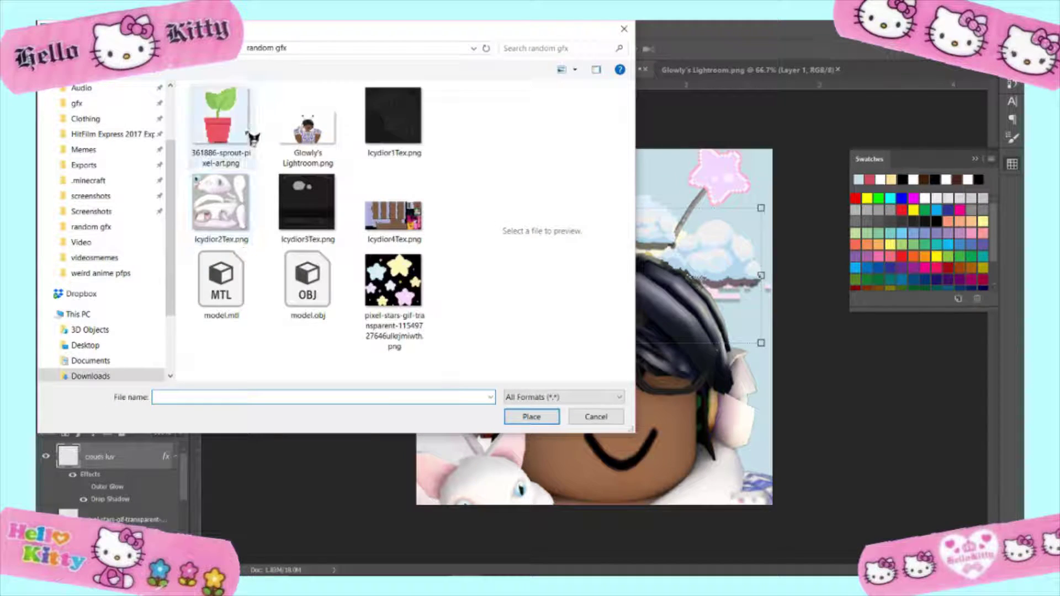
pyautogui.click(529, 416)
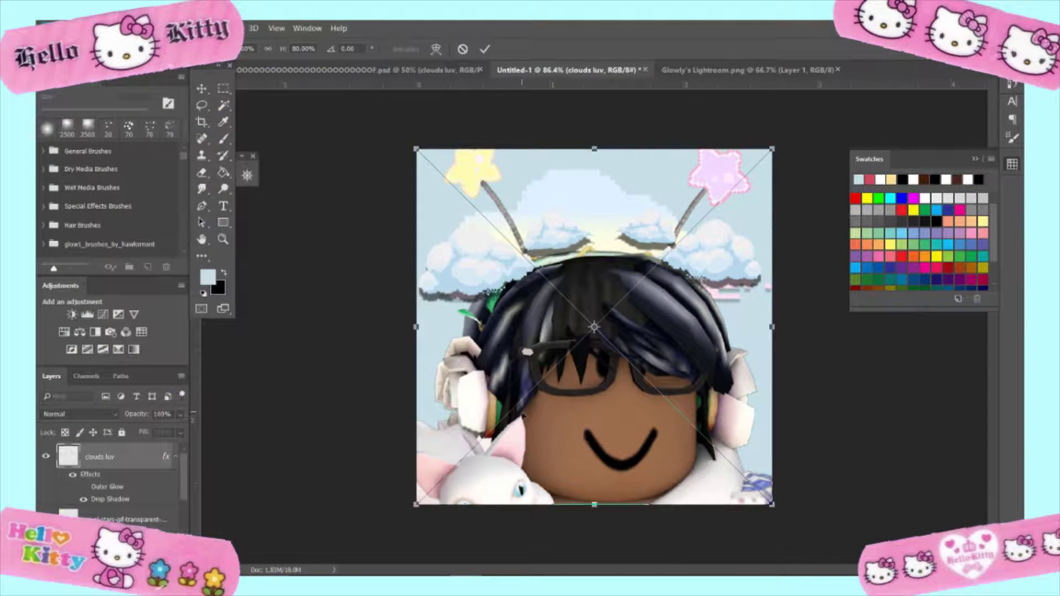
pyautogui.press('Return')
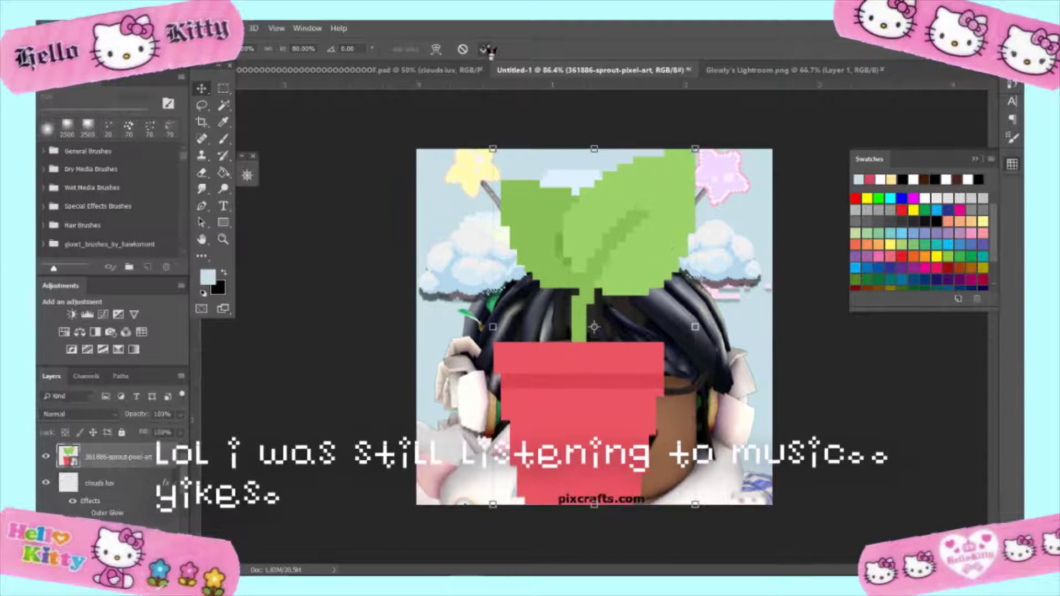
# Rasterize the sprout layer, delete its red pot, and move it beneath the character and clouds
pyautogui.click(223, 89)
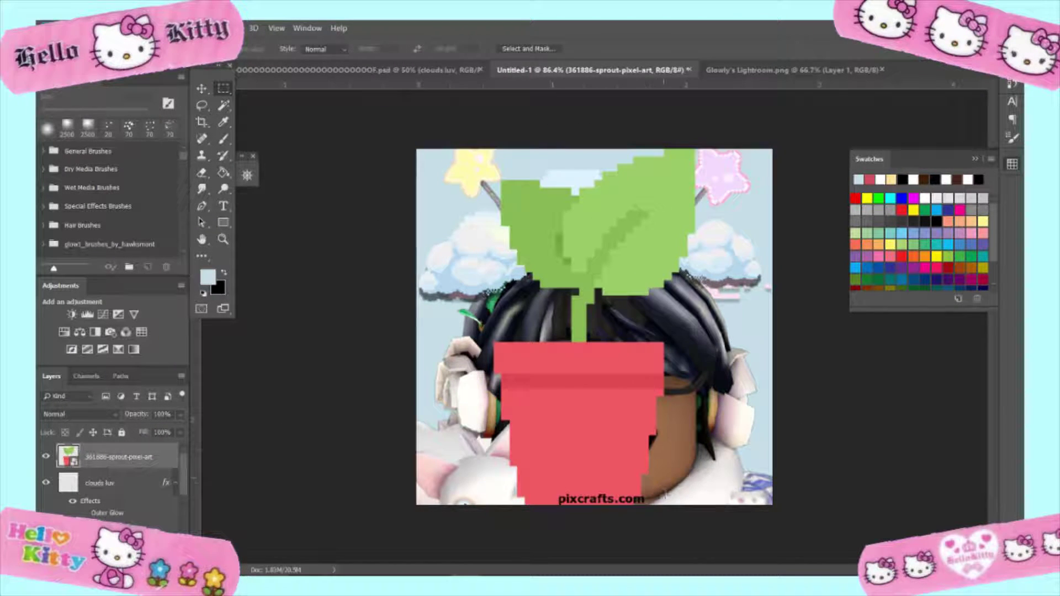
pyautogui.moveTo(667, 505); pyautogui.dragTo(489, 341)
pyautogui.rightClick(140, 458)
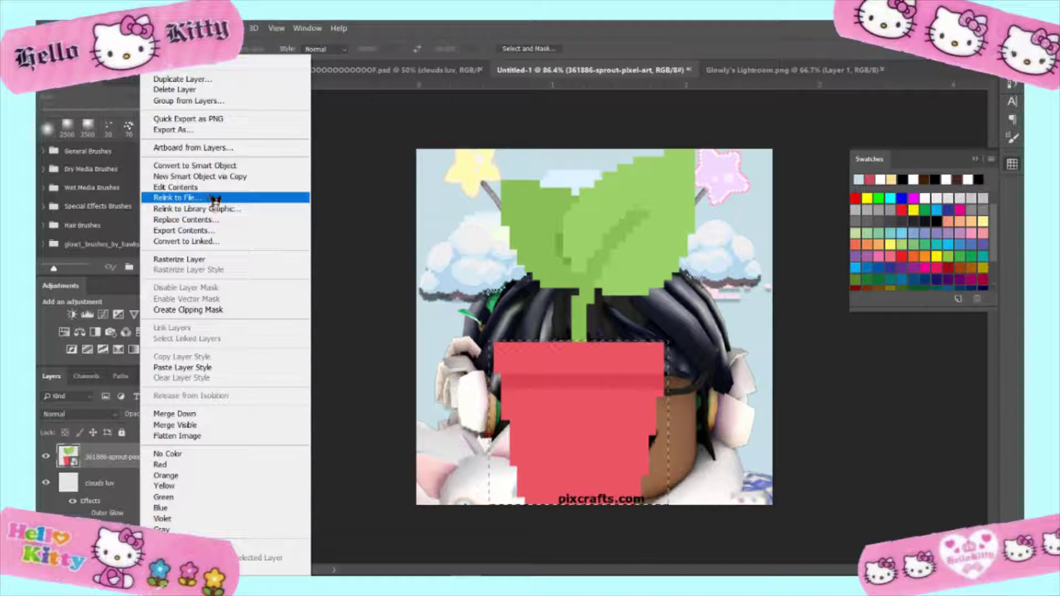
pyautogui.click(206, 259)
pyautogui.press('Delete')
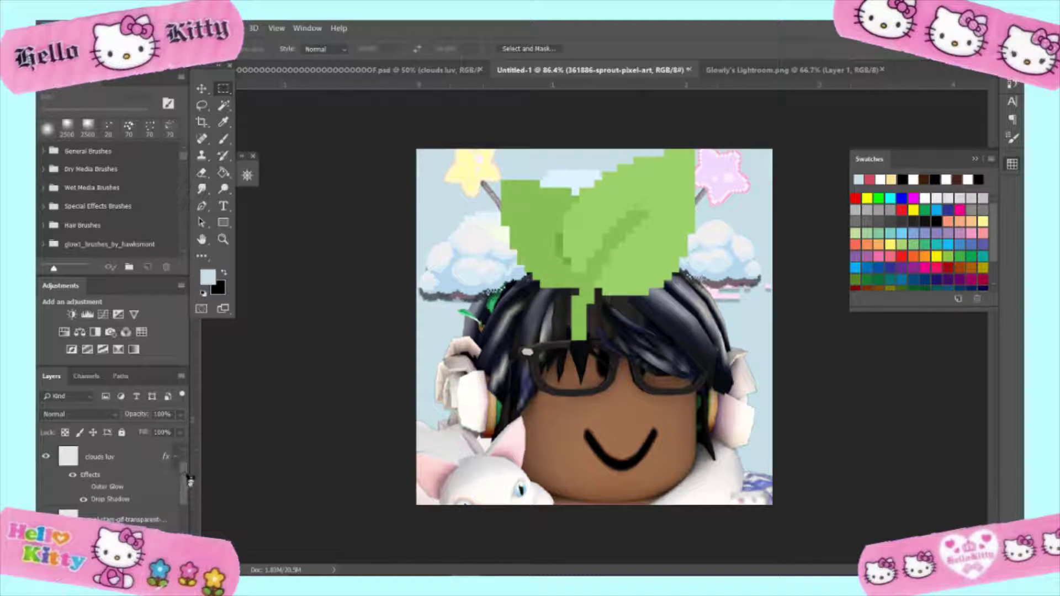
pyautogui.moveTo(182, 458)
pyautogui.mouseDown()
pyautogui.moveTo(190, 464)
pyautogui.moveTo(135, 497)
pyautogui.moveTo(133, 522)
pyautogui.mouseUp()
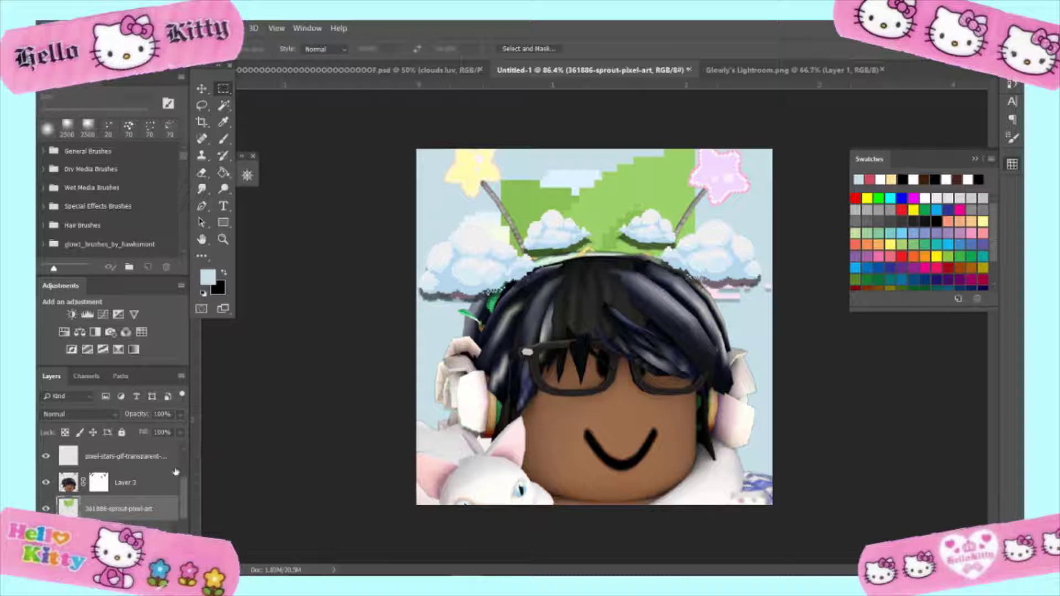
pyautogui.click(201, 88)
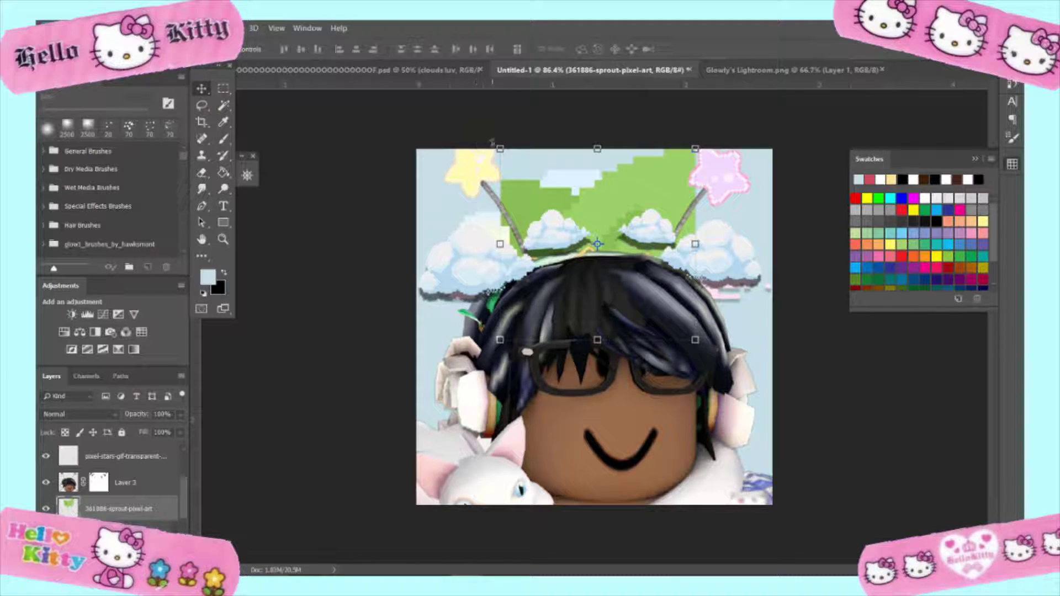
# Shrink the sprout and position it above the head between the antennae
pyautogui.moveTo(495, 143); pyautogui.dragTo(567, 214)
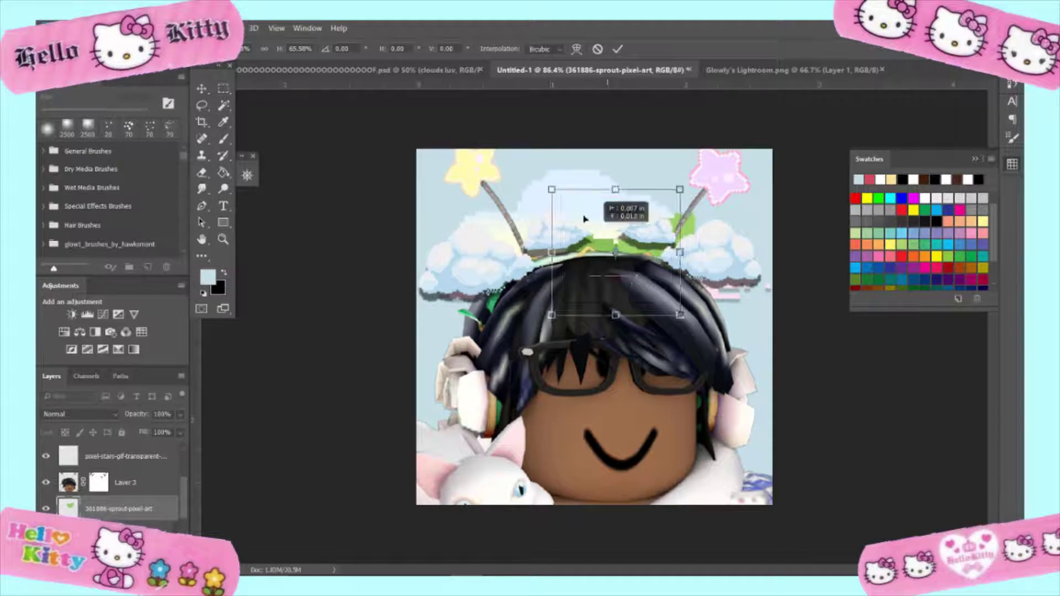
pyautogui.moveTo(611, 259); pyautogui.dragTo(580, 194)
pyautogui.moveTo(535, 150); pyautogui.dragTo(589, 196)
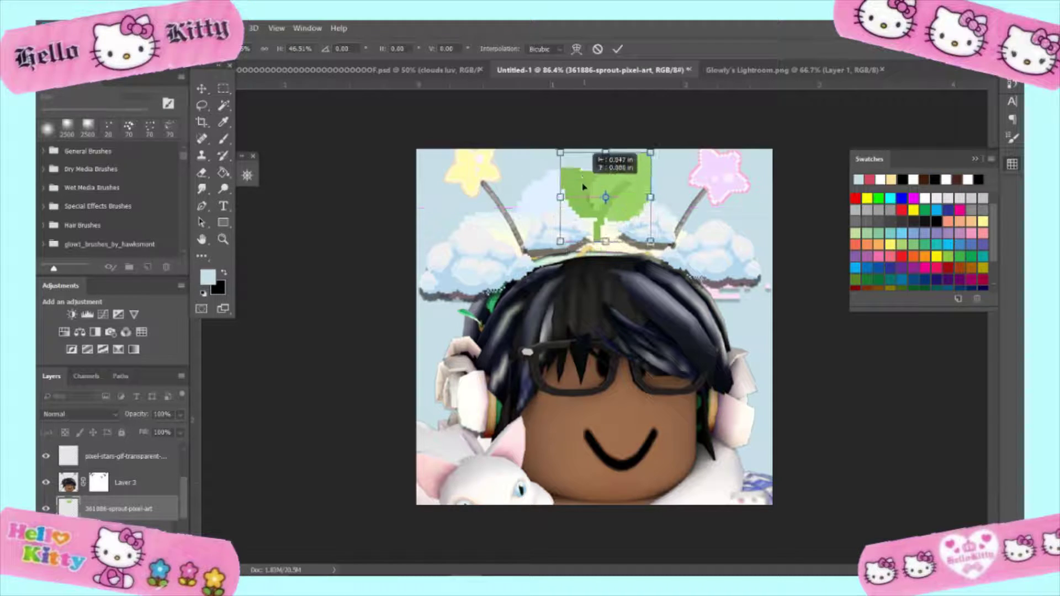
pyautogui.moveTo(588, 195); pyautogui.dragTo(583, 185)
pyautogui.click(617, 49)
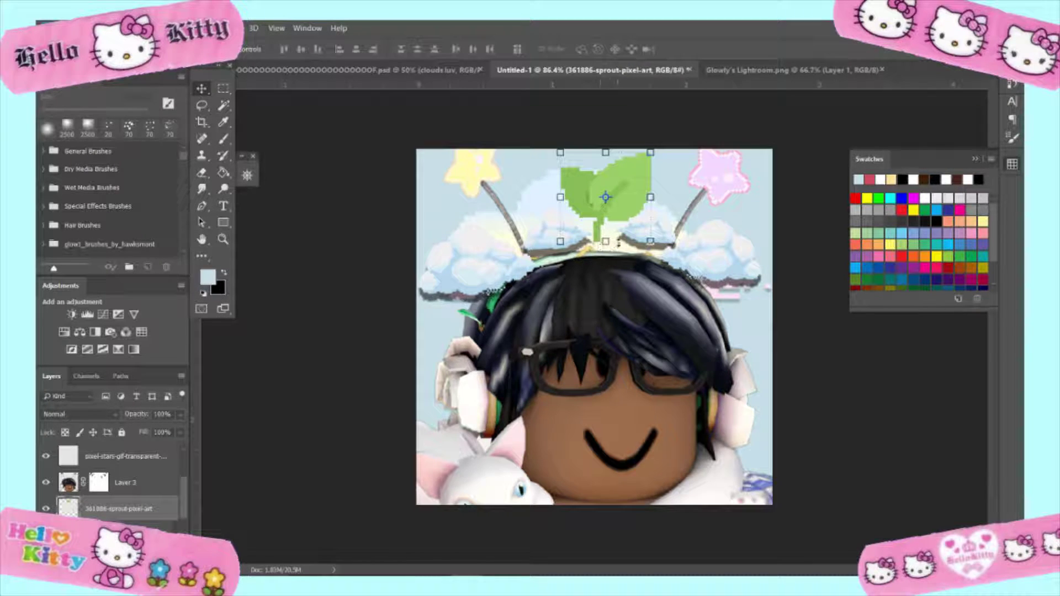
# Select the sprout's stem and stretch it down toward the hair
pyautogui.click(223, 88)
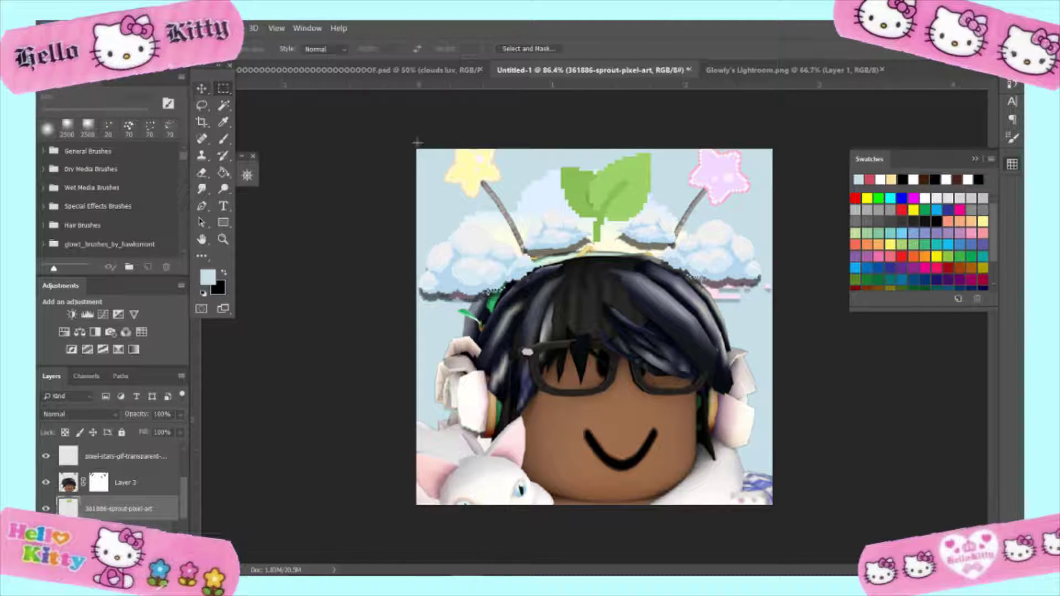
pyautogui.scroll(2, 601, 226)
pyautogui.scroll(2, 603, 225)
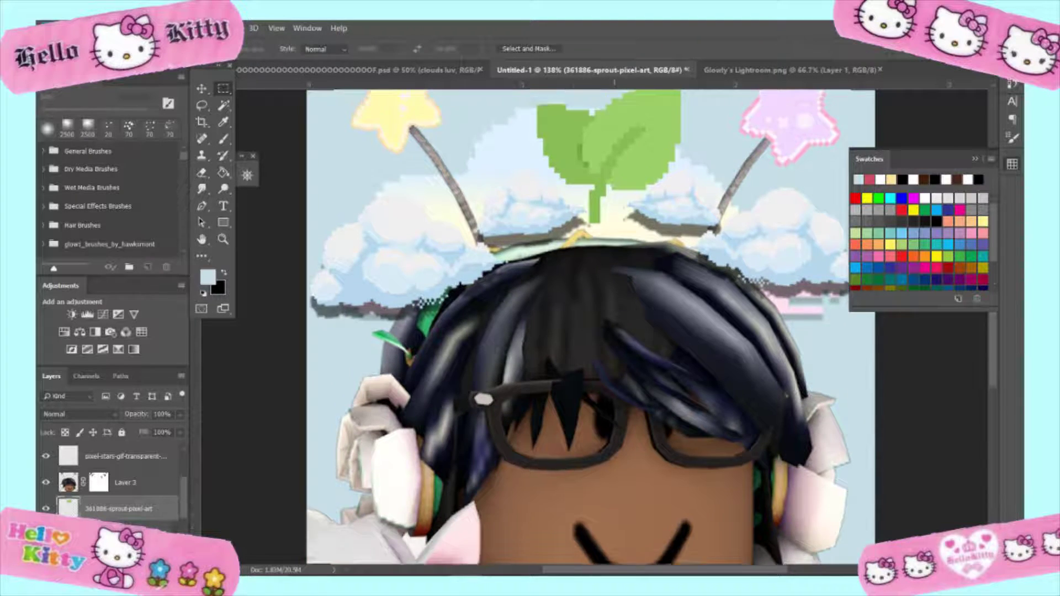
pyautogui.scroll(2, 606, 224)
pyautogui.scroll(3, 610, 222)
pyautogui.scroll(2, 610, 222)
pyautogui.scroll(1, 567, 228)
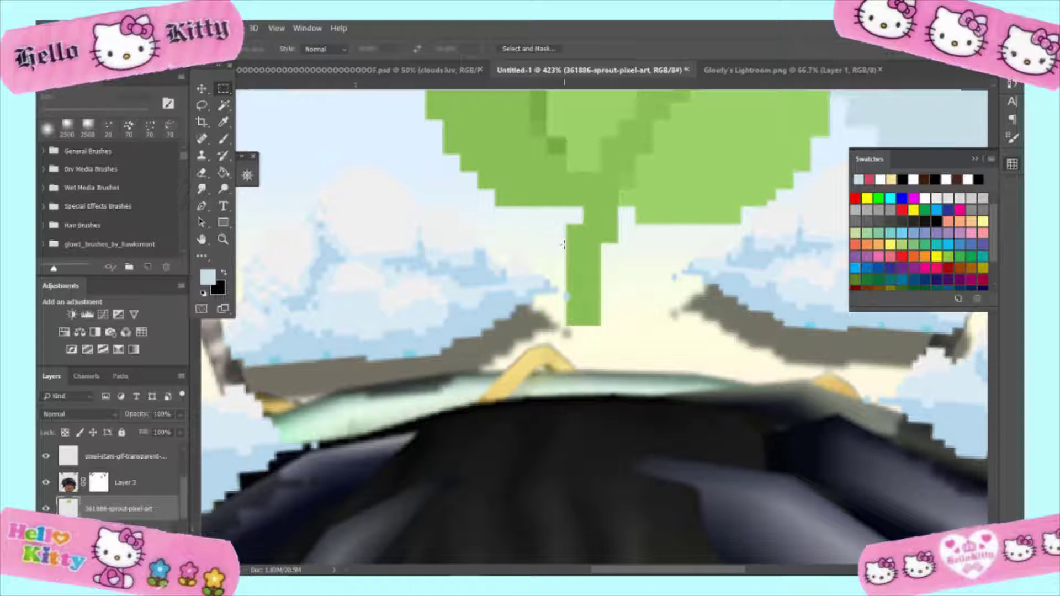
pyautogui.moveTo(563, 245); pyautogui.dragTo(605, 325)
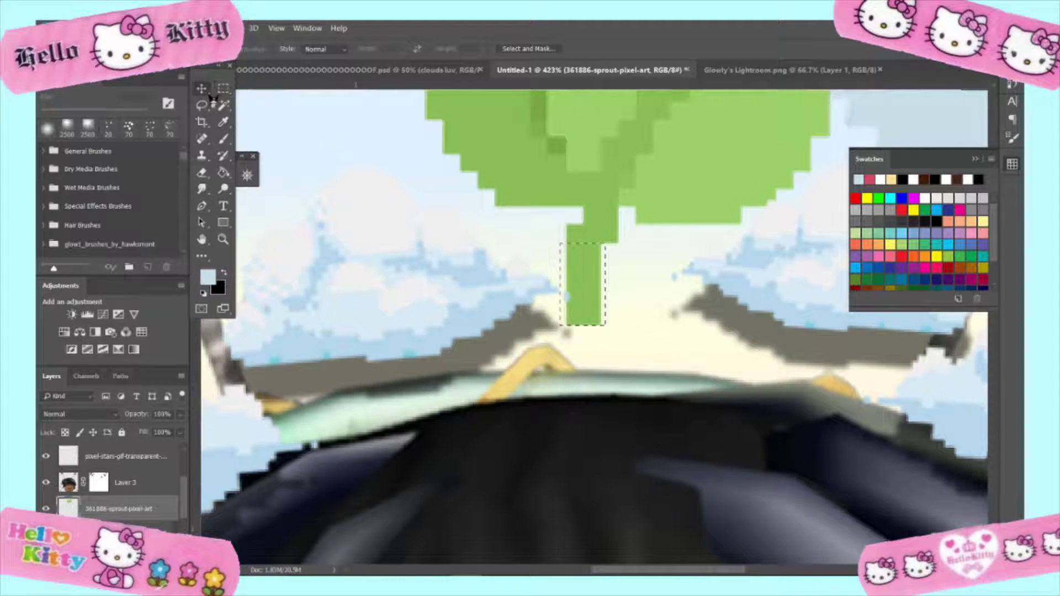
pyautogui.hotkey('ctrl', 't')
pyautogui.moveTo(582, 327)
pyautogui.mouseDown()
pyautogui.moveTo(595, 420)
pyautogui.moveTo(595, 408)
pyautogui.mouseUp()
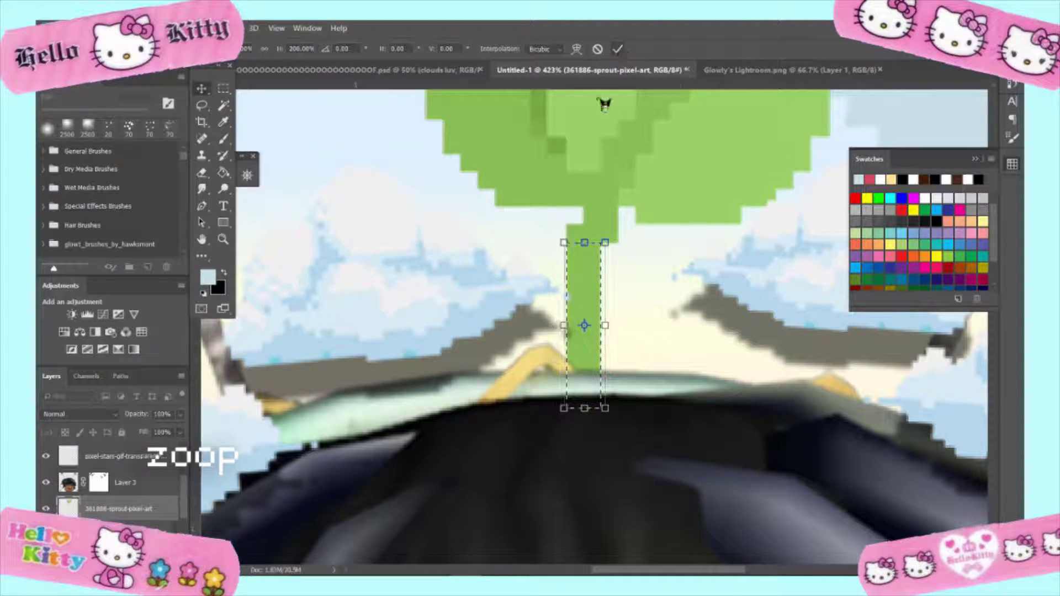
pyautogui.press('Return')
pyautogui.hotkey('ctrl', 'd')
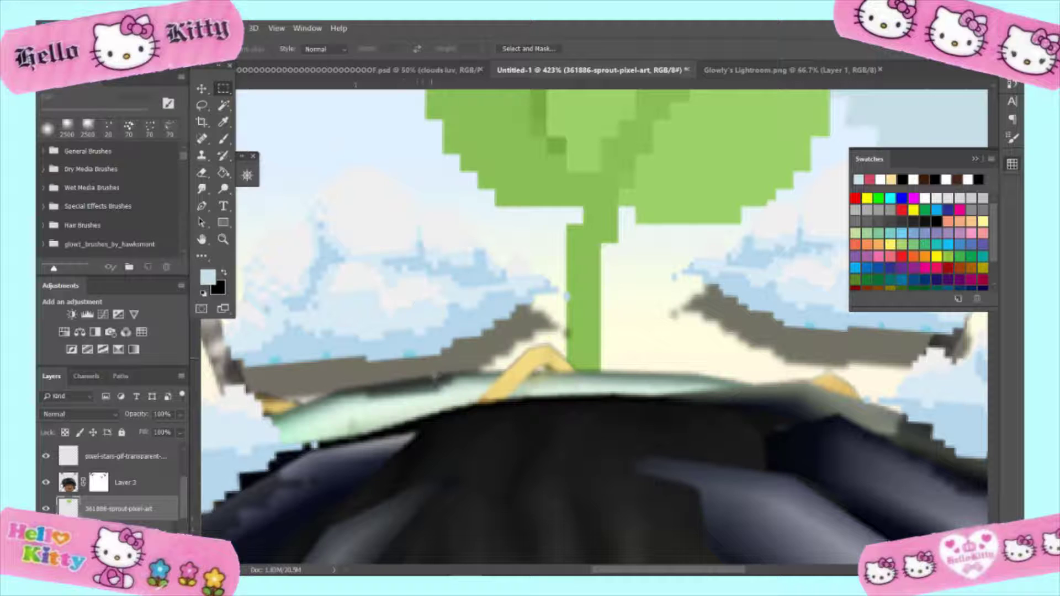
# Fit the image in view and nudge the sprout above the head, cancelling a trial tilt
pyautogui.scroll(-5, 434, 378)
pyautogui.press('super')
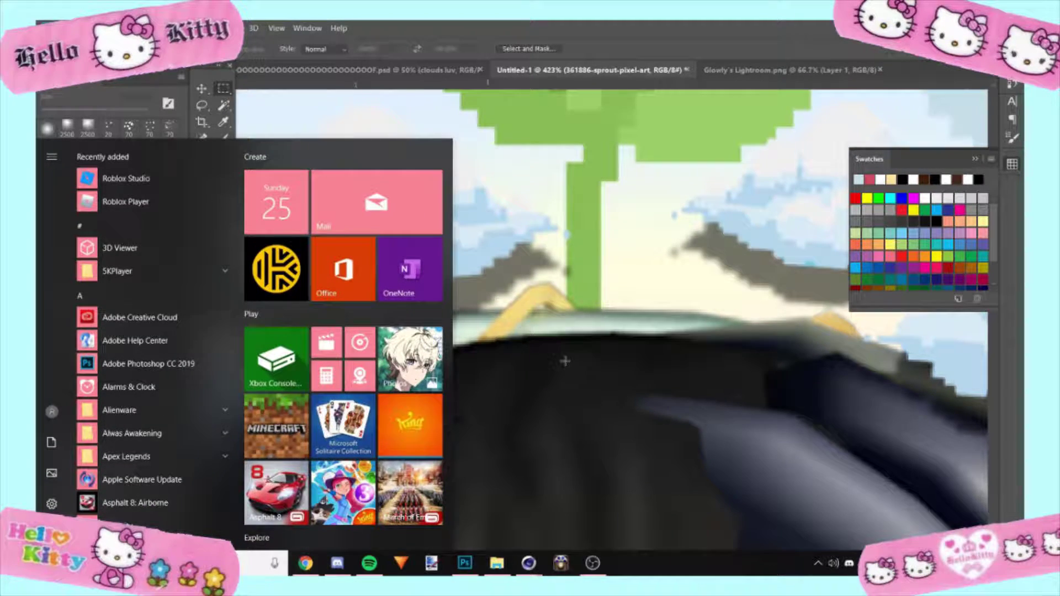
pyautogui.press('super')
pyautogui.scroll(-10, 531, 368)
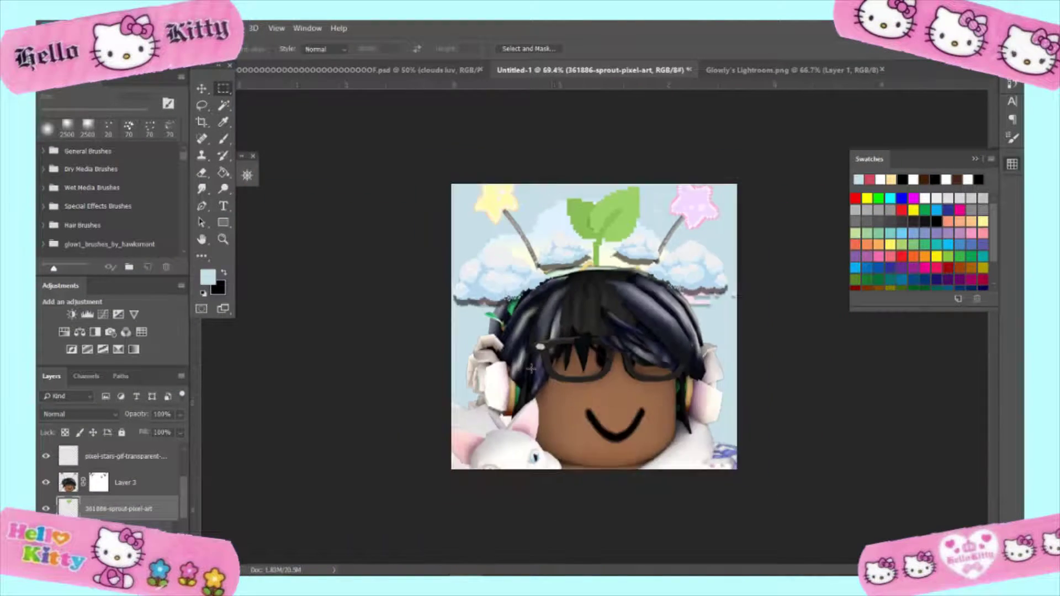
pyautogui.scroll(2, 530, 369)
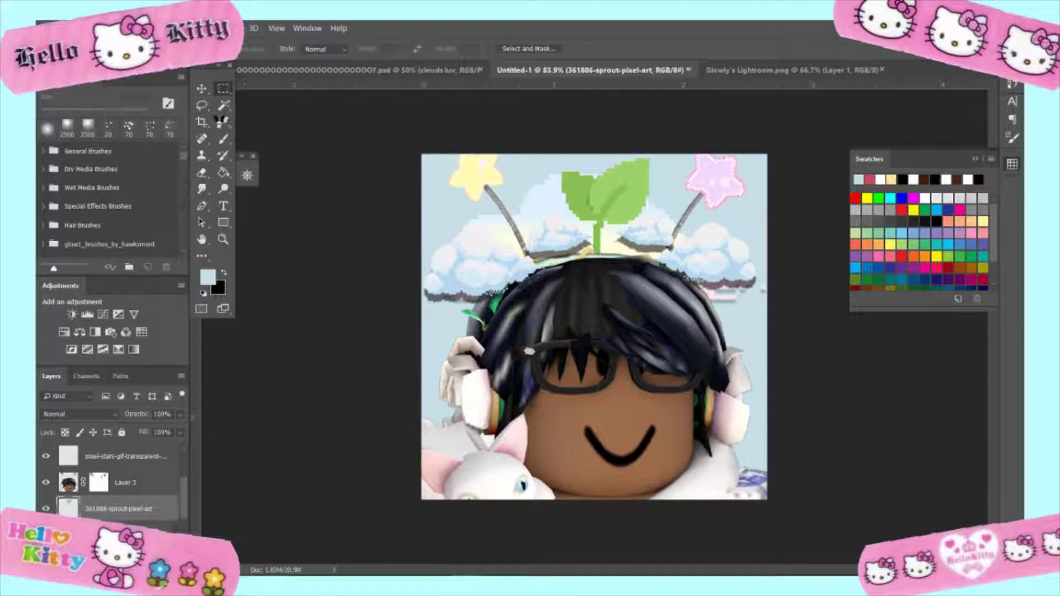
pyautogui.click(201, 88)
pyautogui.moveTo(620, 193); pyautogui.dragTo(626, 201)
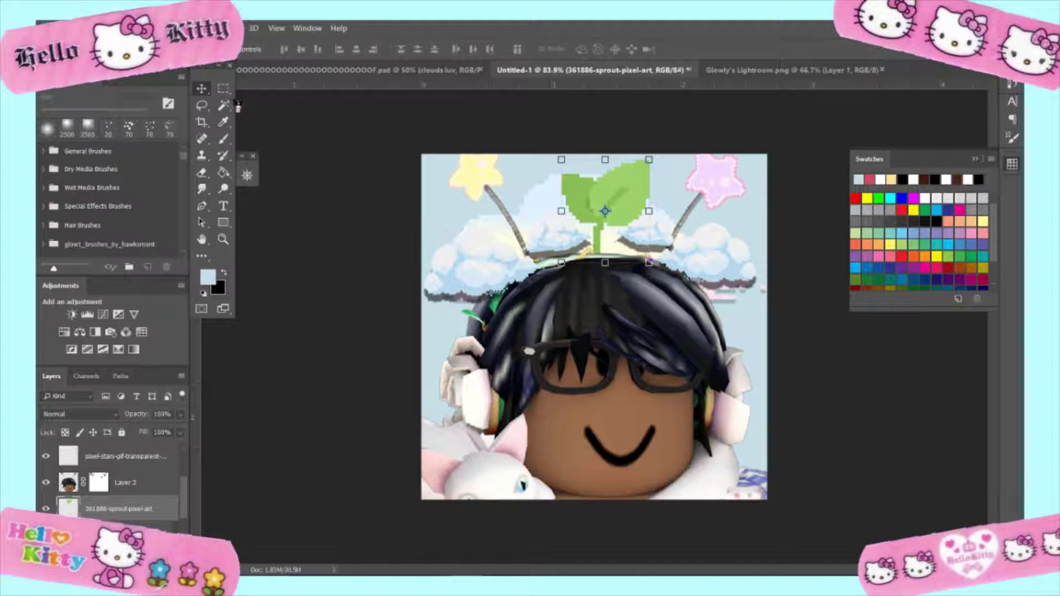
pyautogui.moveTo(656, 265); pyautogui.dragTo(658, 276)
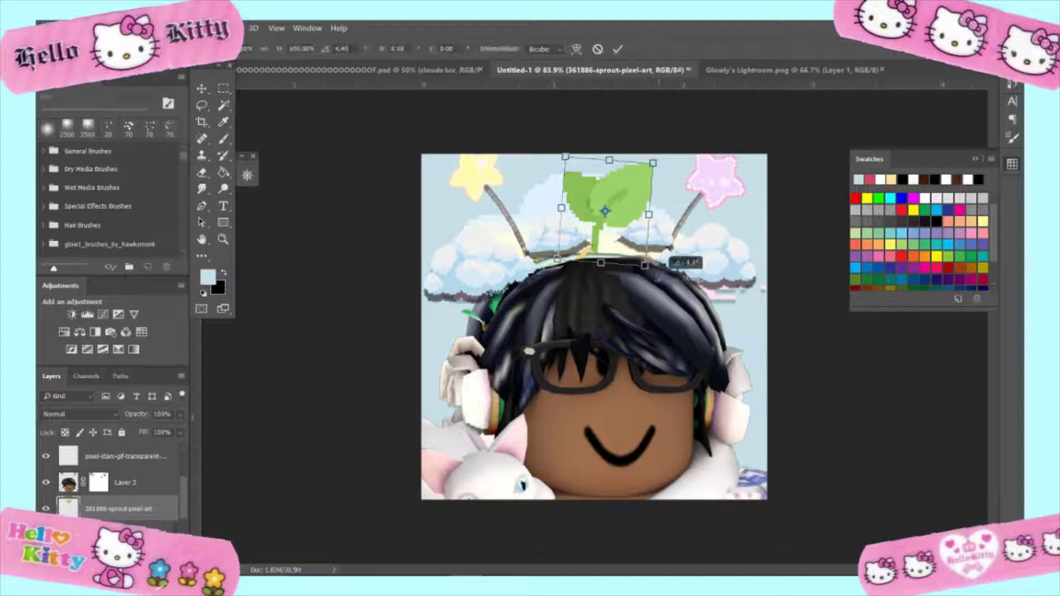
pyautogui.press('Escape')
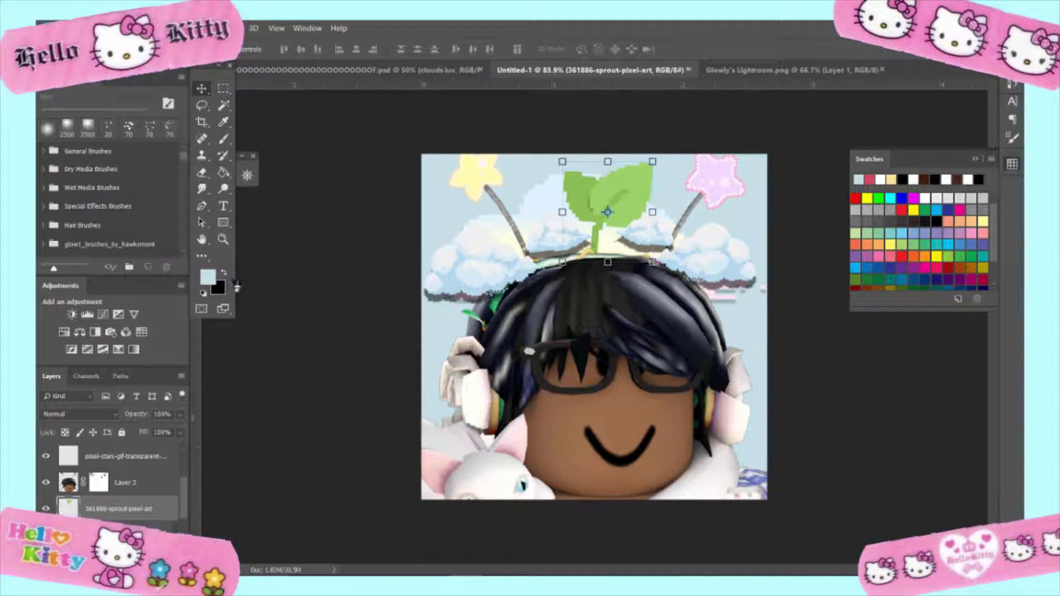
# Set the sprout's bevel depth to 100 and give the stars layer the same bevel
pyautogui.moveTo(539, 208); pyautogui.dragTo(204, 89)
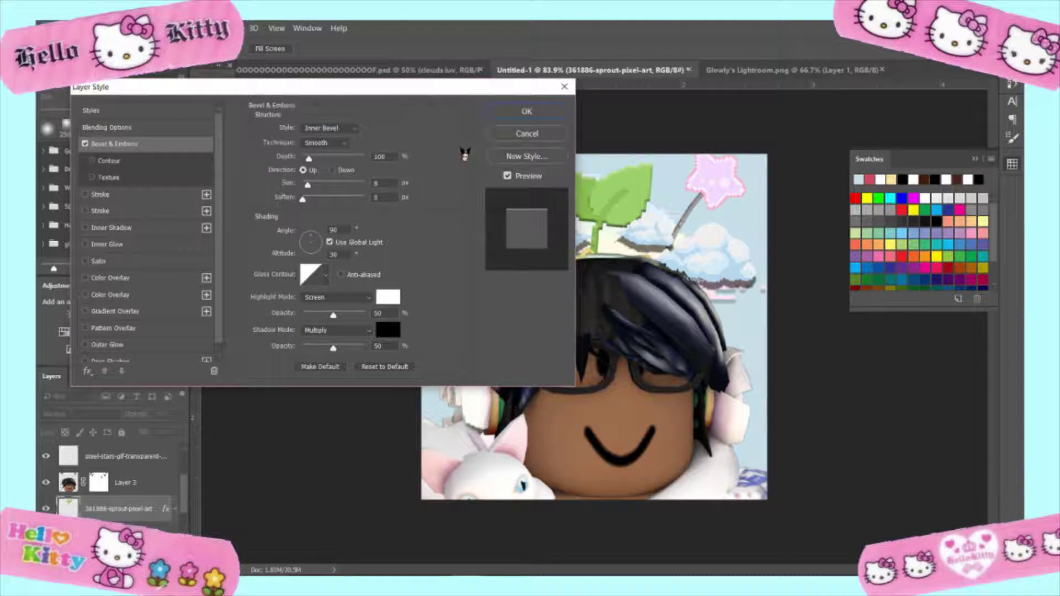
pyautogui.click(384, 367)
pyautogui.write('100')
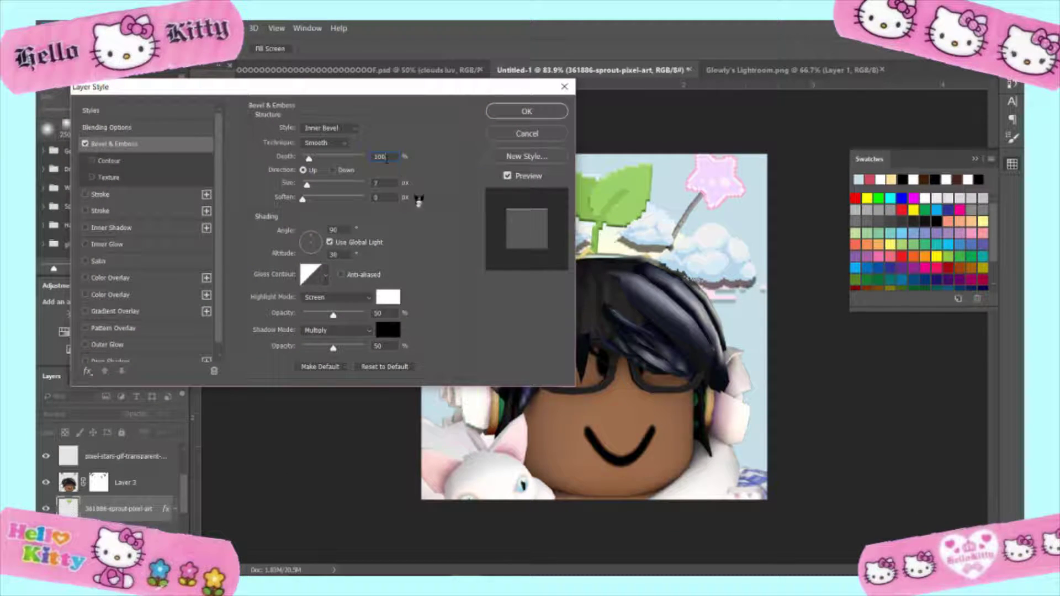
pyautogui.press('Return')
pyautogui.rightClick(127, 456)
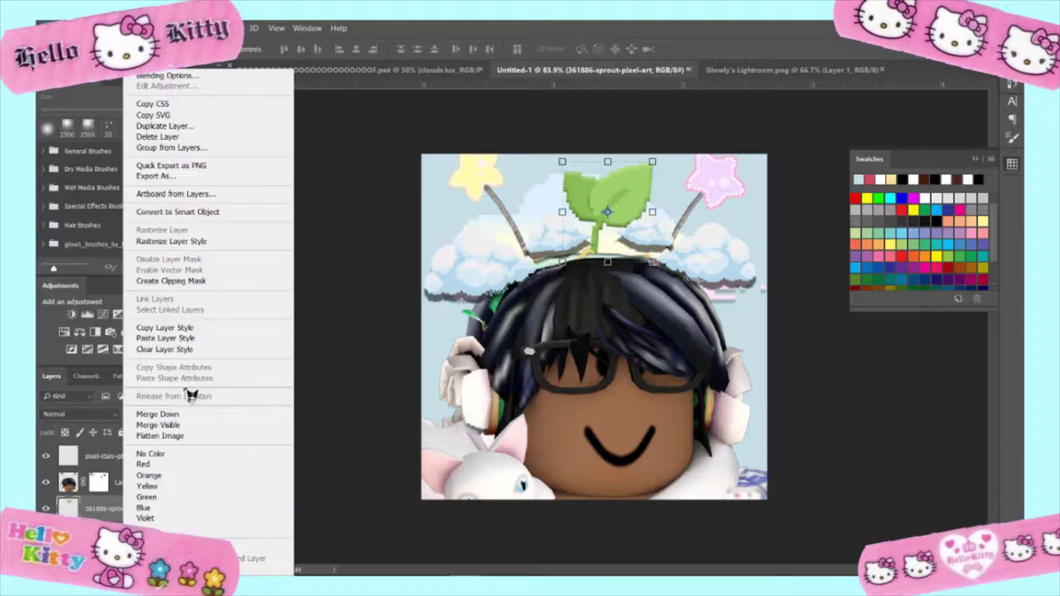
pyautogui.click(276, 392)
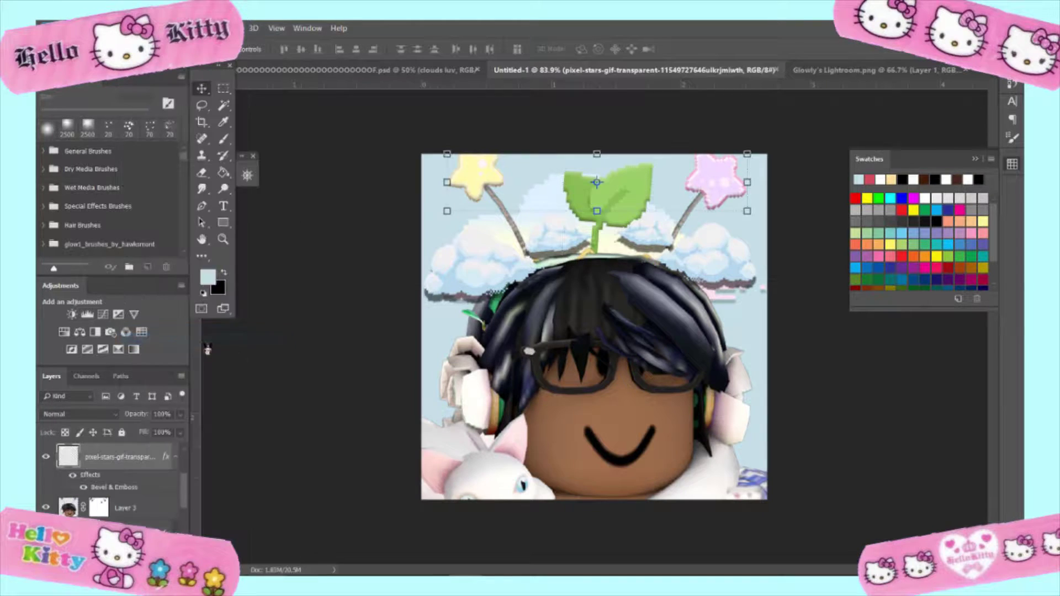
# Add a bevel and emboss to the character layer, trying and removing a gradient overlay
pyautogui.rightClick(145, 517)
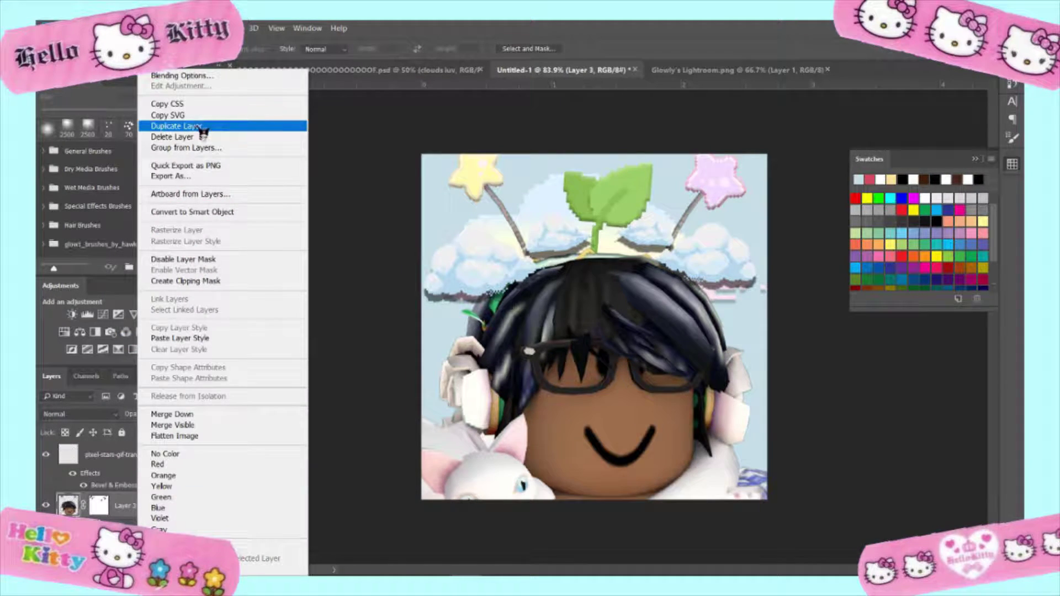
pyautogui.click(213, 77)
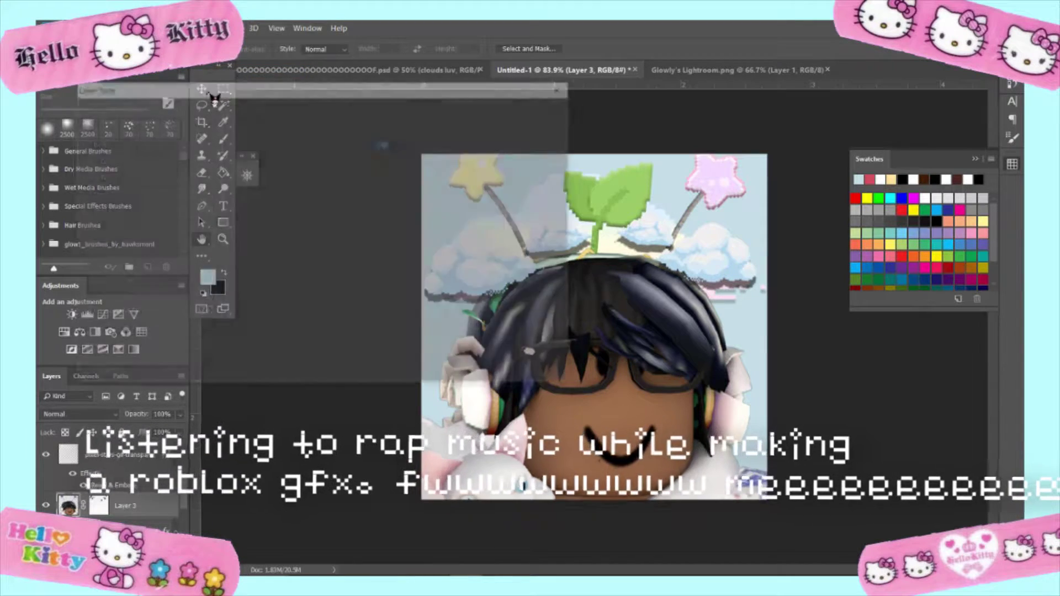
pyautogui.click(184, 144)
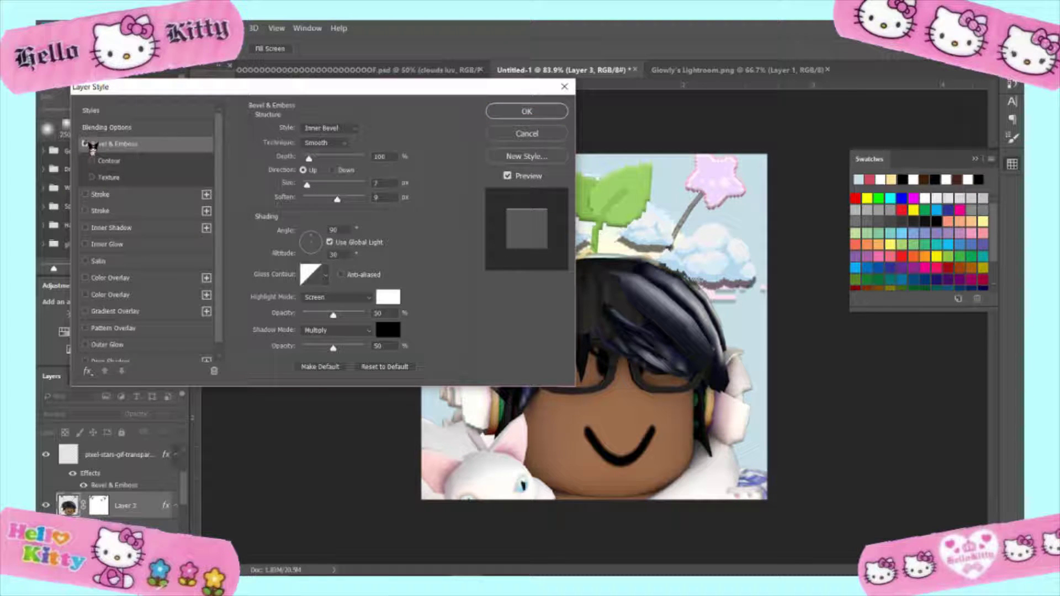
pyautogui.click(88, 144)
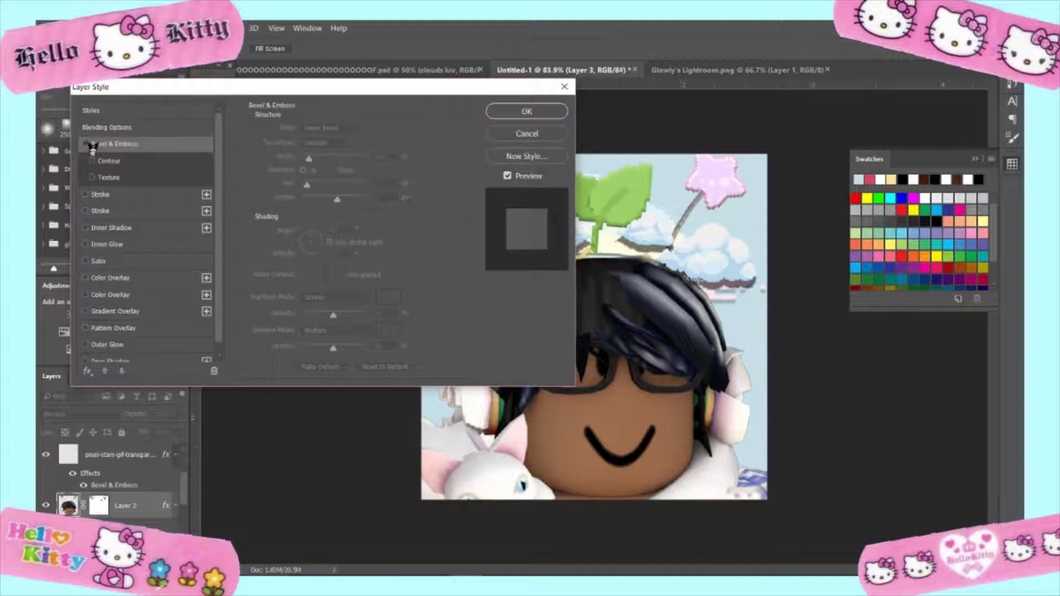
pyautogui.click(89, 145)
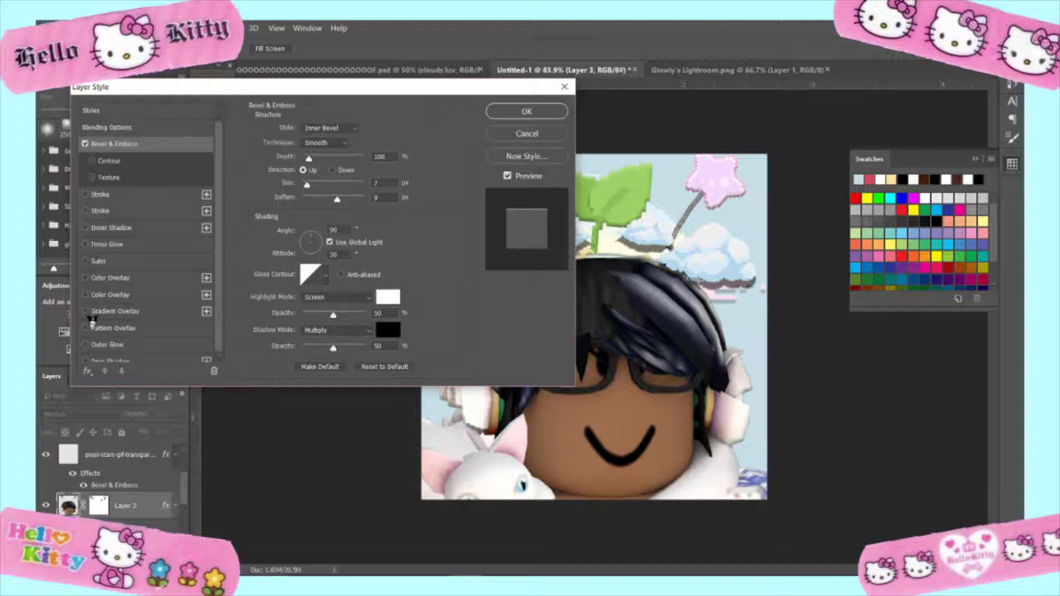
pyautogui.scroll(-1, 91, 320)
pyautogui.click(85, 302)
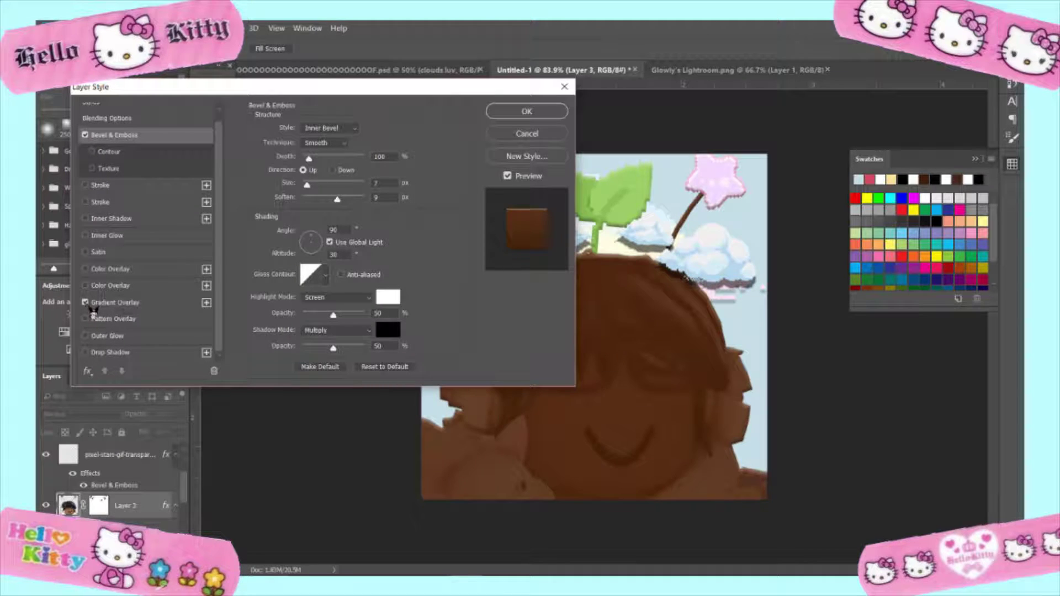
pyautogui.click(86, 303)
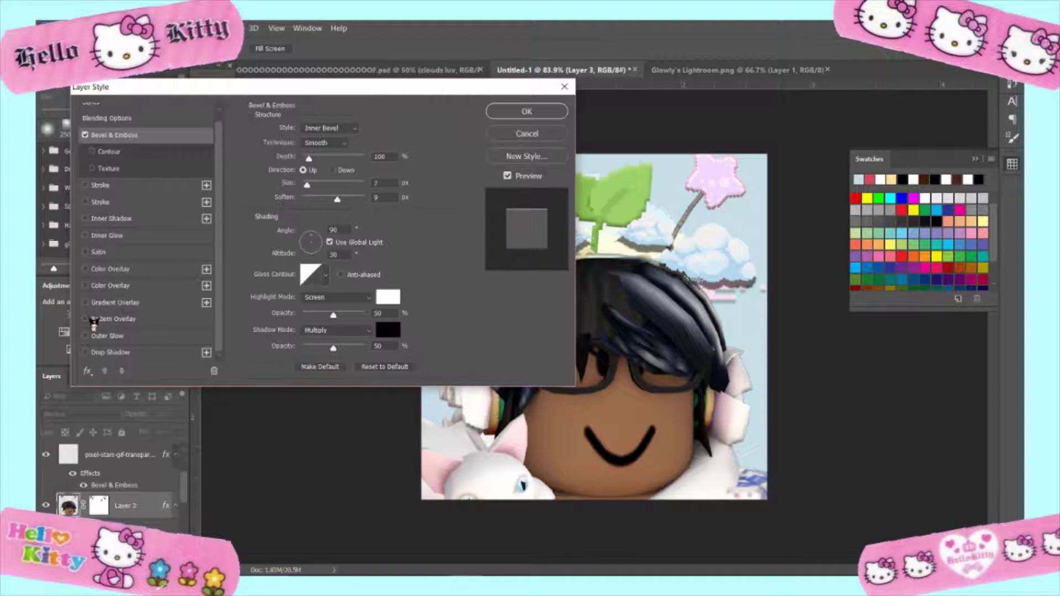
# Add a drop shadow to the character with distance raised to about 24 px
pyautogui.click(95, 352)
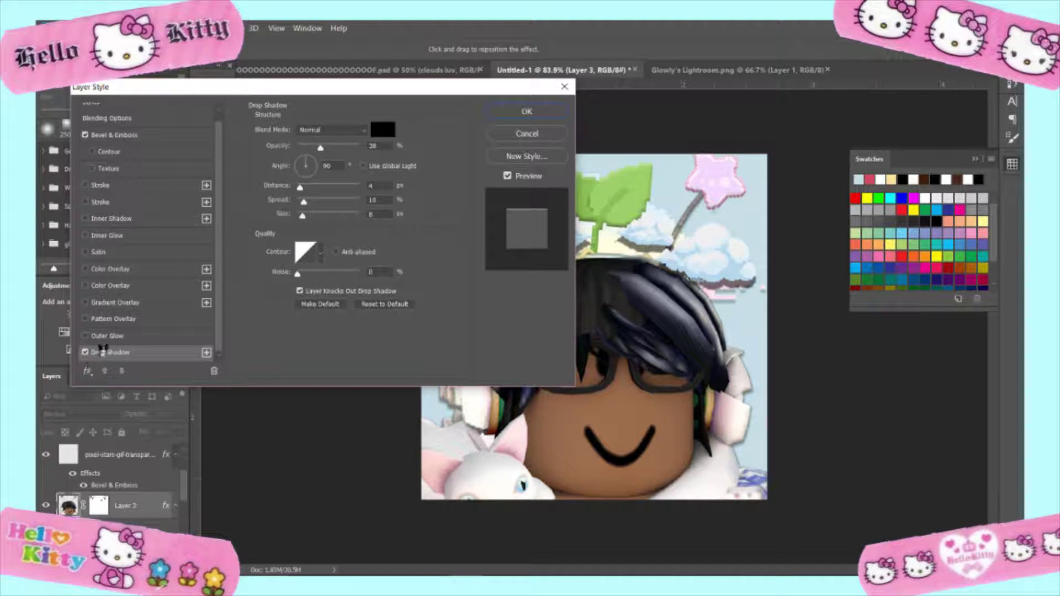
pyautogui.moveTo(278, 98)
pyautogui.mouseDown()
pyautogui.moveTo(266, 413)
pyautogui.moveTo(261, 113)
pyautogui.moveTo(372, 236)
pyautogui.moveTo(338, 319)
pyautogui.moveTo(314, 462)
pyautogui.moveTo(268, 118)
pyautogui.moveTo(246, 87)
pyautogui.mouseUp()
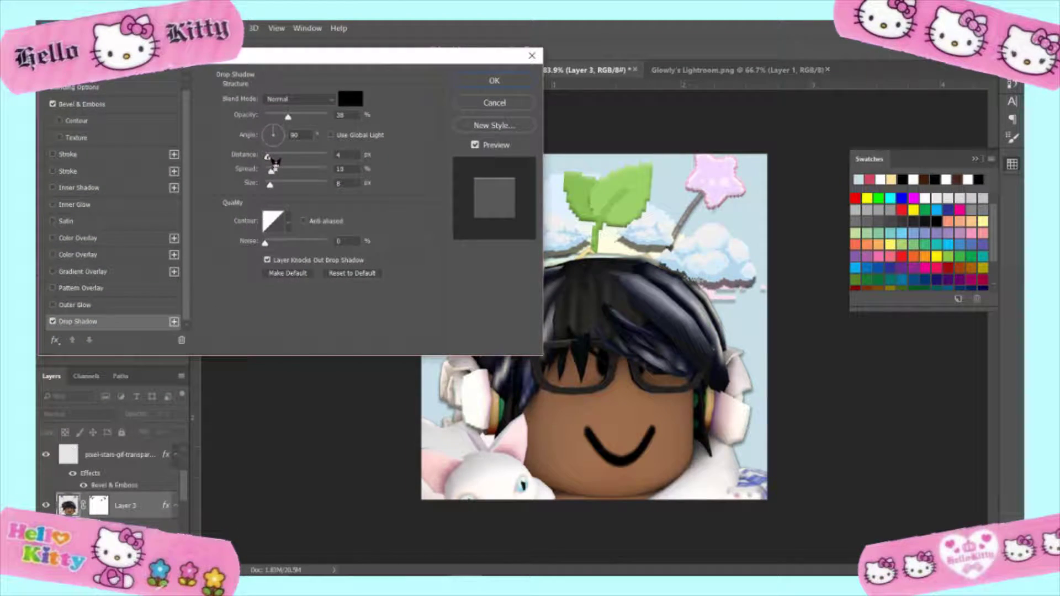
pyautogui.moveTo(283, 160); pyautogui.dragTo(289, 163)
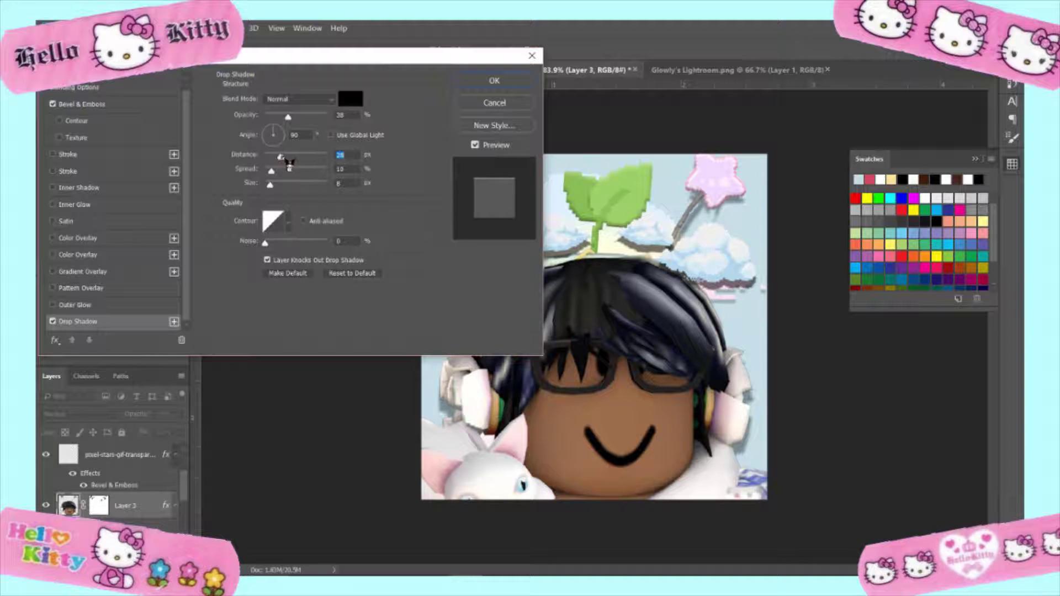
pyautogui.click(494, 103)
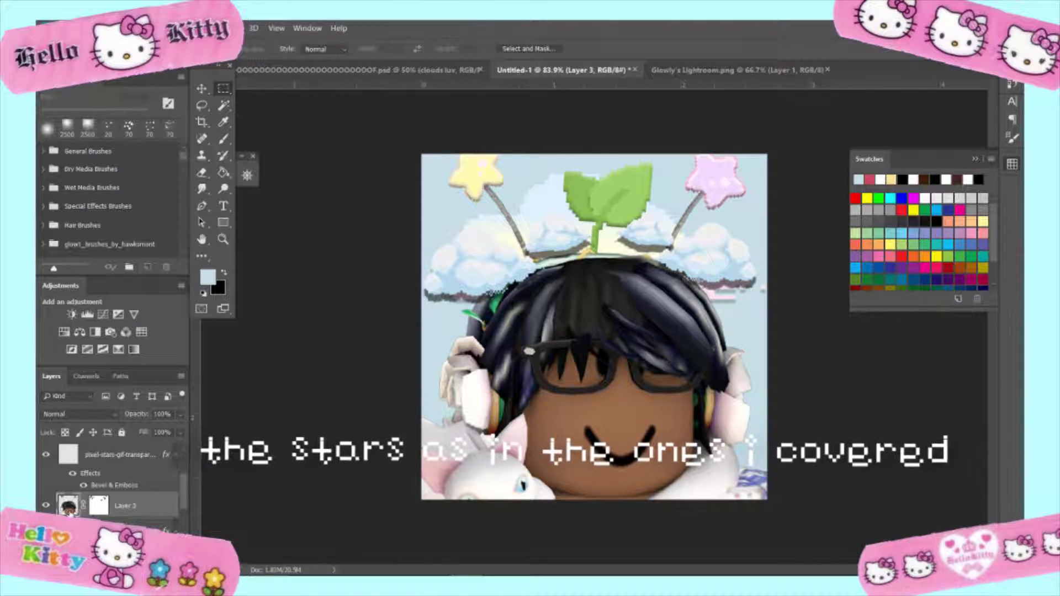
# Give the character layer a 4 px white Normal-blend stroke outline
pyautogui.rightClick(68, 507)
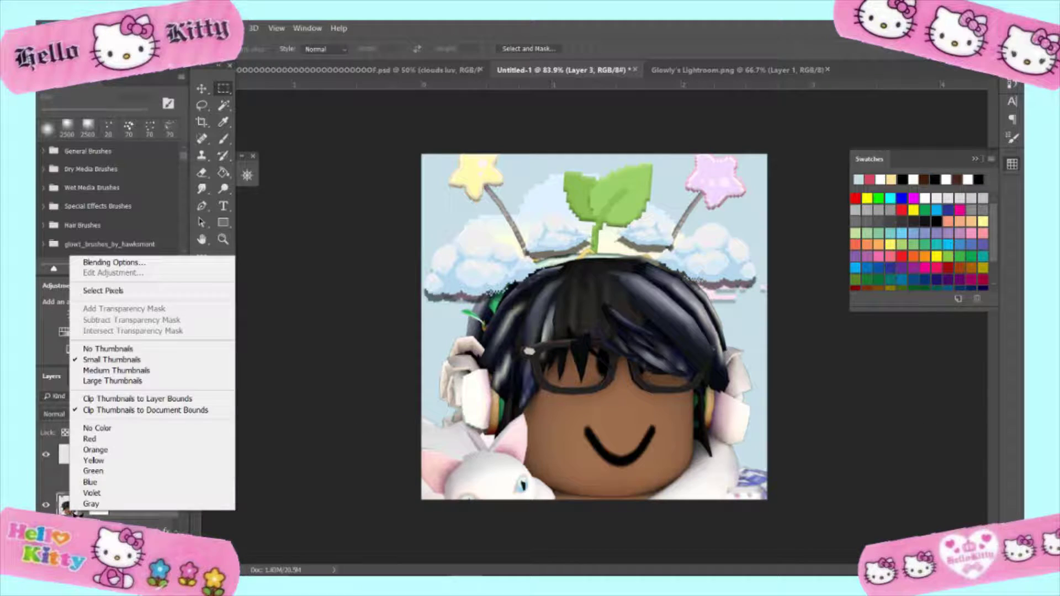
pyautogui.click(62, 504)
pyautogui.rightClick(65, 505)
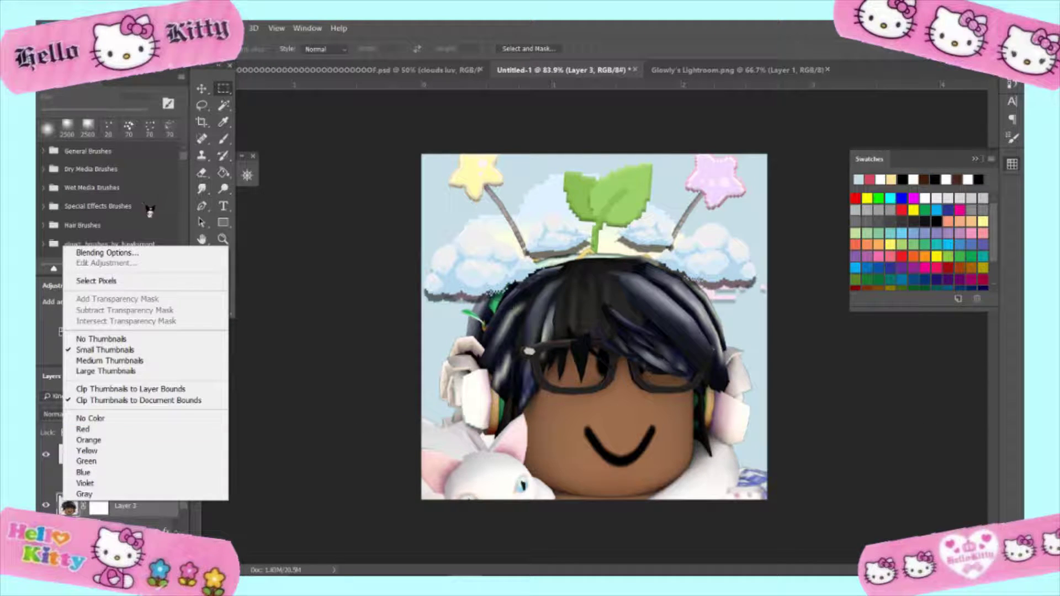
pyautogui.click(143, 254)
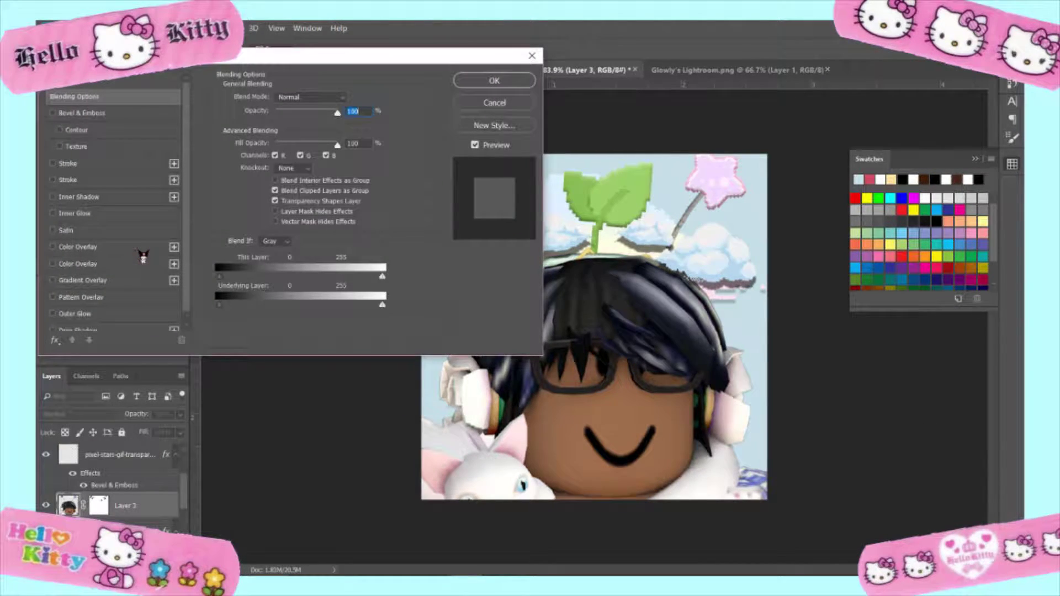
pyautogui.click(77, 254)
pyautogui.click(75, 204)
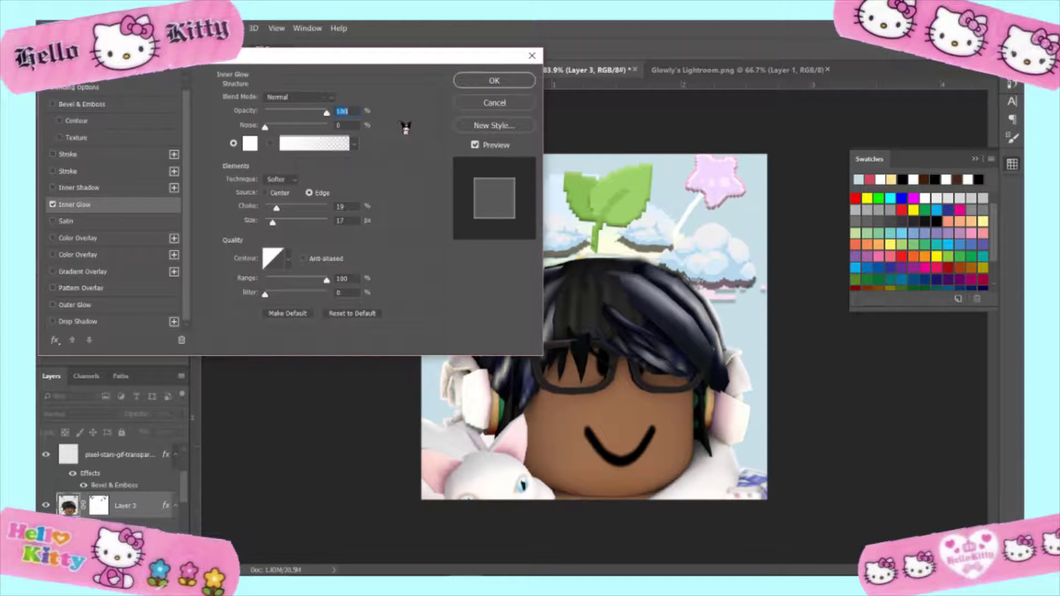
pyautogui.click(52, 204)
pyautogui.click(67, 154)
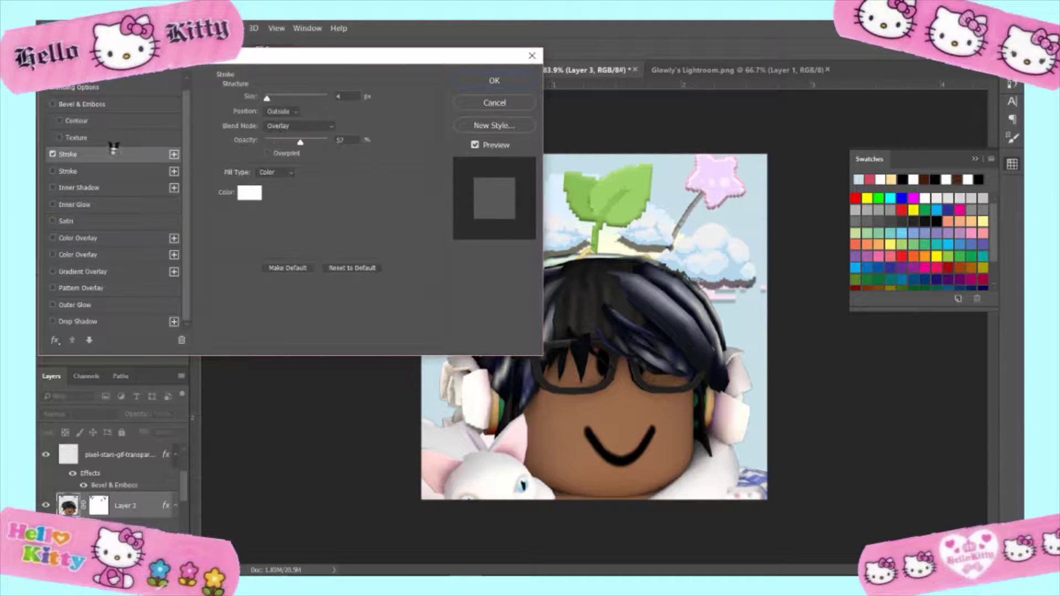
pyautogui.click(284, 126)
pyautogui.moveTo(417, 60)
pyautogui.mouseDown()
pyautogui.moveTo(516, 462)
pyautogui.moveTo(451, 557)
pyautogui.mouseUp()
pyautogui.press('Return')
pyautogui.click(98, 505)
# Add a white inside stroke outline to the pixel stars layer
pyautogui.scroll(3, 511, 160)
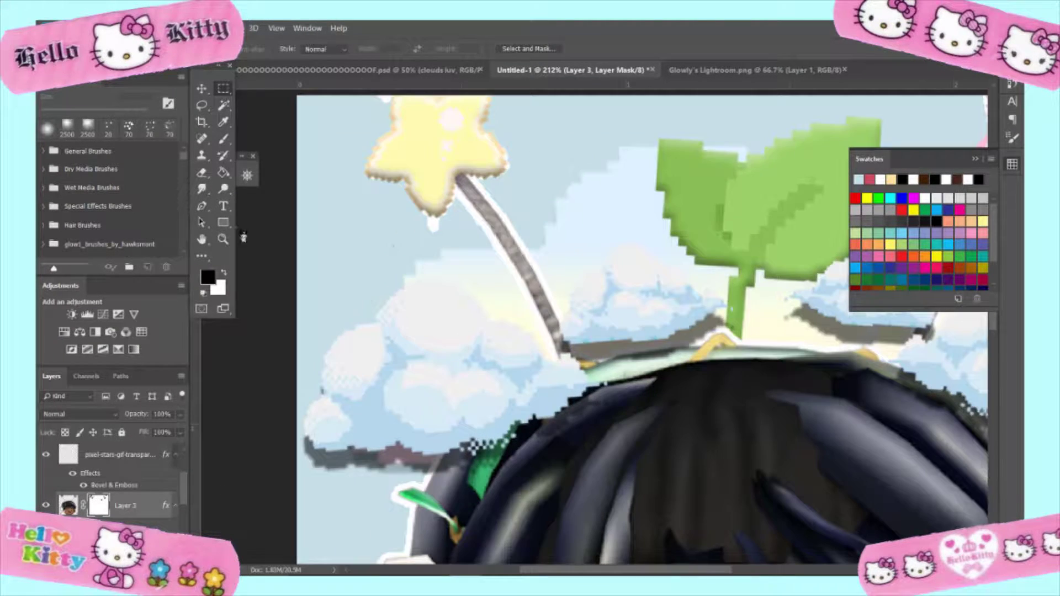
pyautogui.press('b')
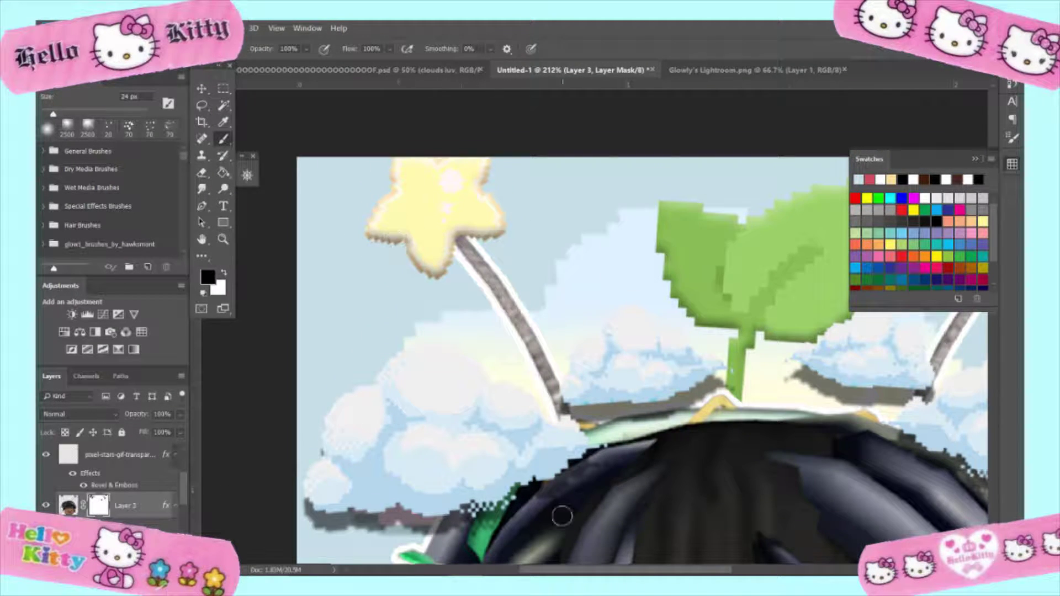
pyautogui.hscroll(5, 758, 251)
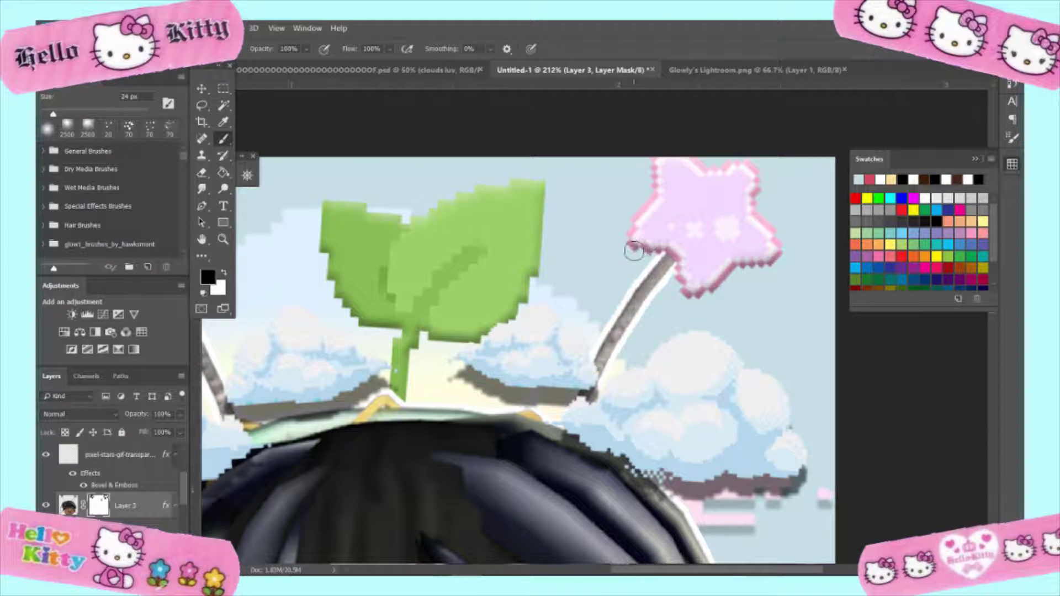
pyautogui.scroll(-3, 634, 252)
pyautogui.click(118, 455)
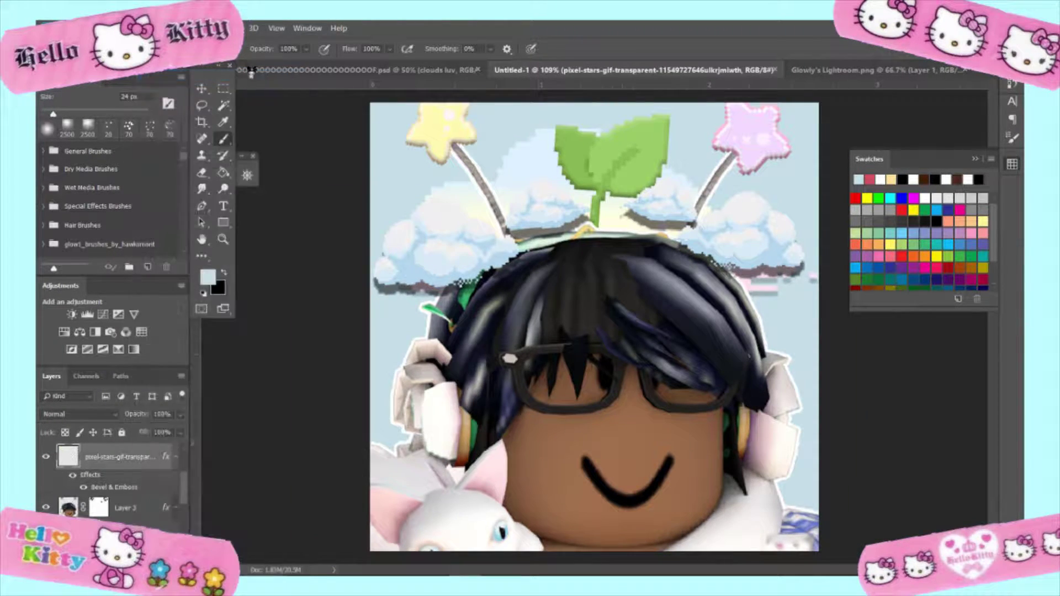
pyautogui.doubleClick(138, 464)
pyautogui.click(146, 400)
pyautogui.moveTo(369, 276); pyautogui.dragTo(393, 264)
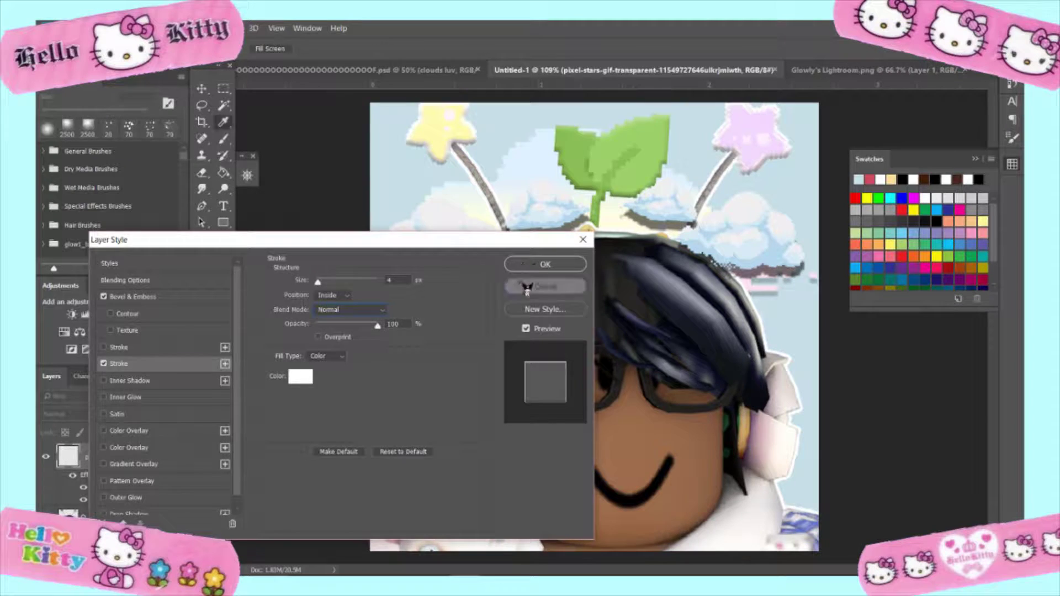
pyautogui.click(546, 288)
# Add a new empty Layer 4
pyautogui.hotkey('ctrl', '-')
pyautogui.hotkey('ctrl', '-')
pyautogui.hotkey('ctrl', '-')
pyautogui.hotkey('ctrl', '+')
pyautogui.hotkey('ctrl', '+')
pyautogui.hotkey('ctrl', '+')
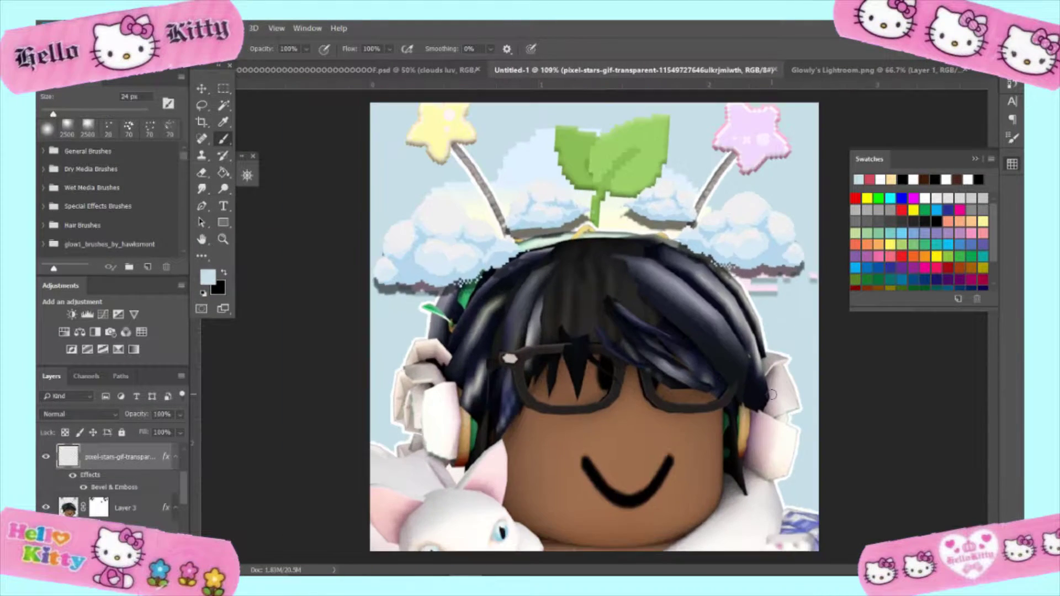
pyautogui.hotkey('ctrl', 'shift', 'alt', 'n')
# Clip Layer 4 to the character and paint a white streak across the hair
pyautogui.rightClick(141, 503)
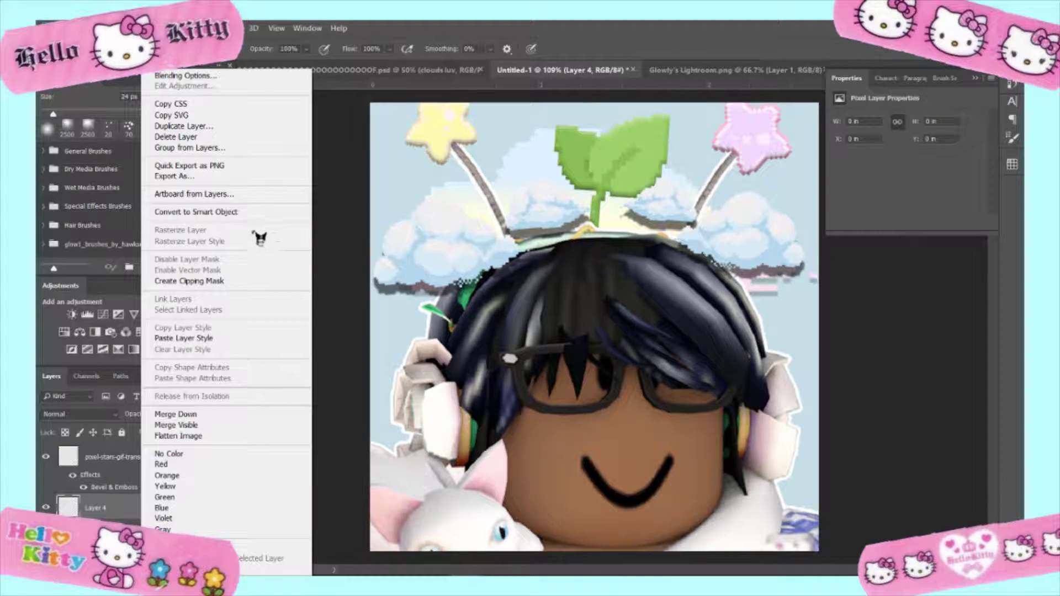
pyautogui.click(182, 284)
pyautogui.press('i')
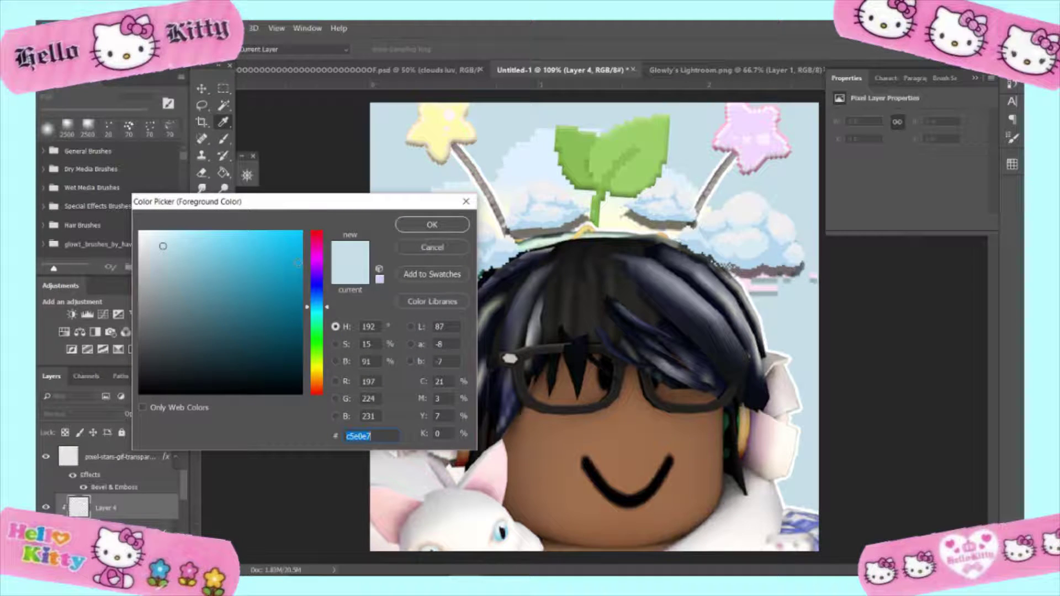
pyautogui.click(140, 232)
pyautogui.click(431, 224)
pyautogui.press('b')
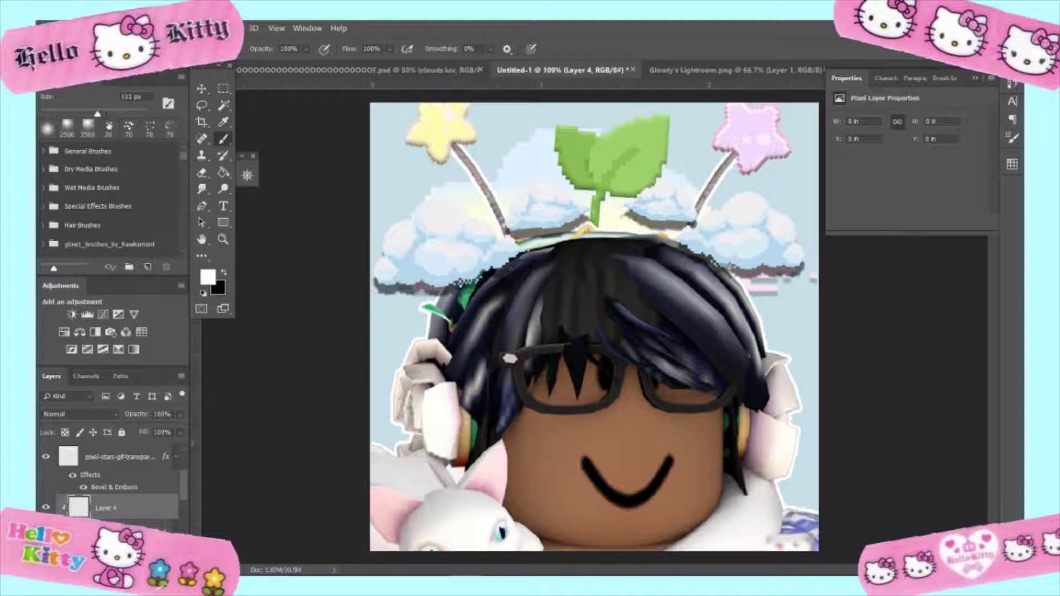
pyautogui.moveTo(414, 307)
pyautogui.mouseDown()
pyautogui.moveTo(417, 431)
pyautogui.moveTo(490, 557)
pyautogui.mouseUp()
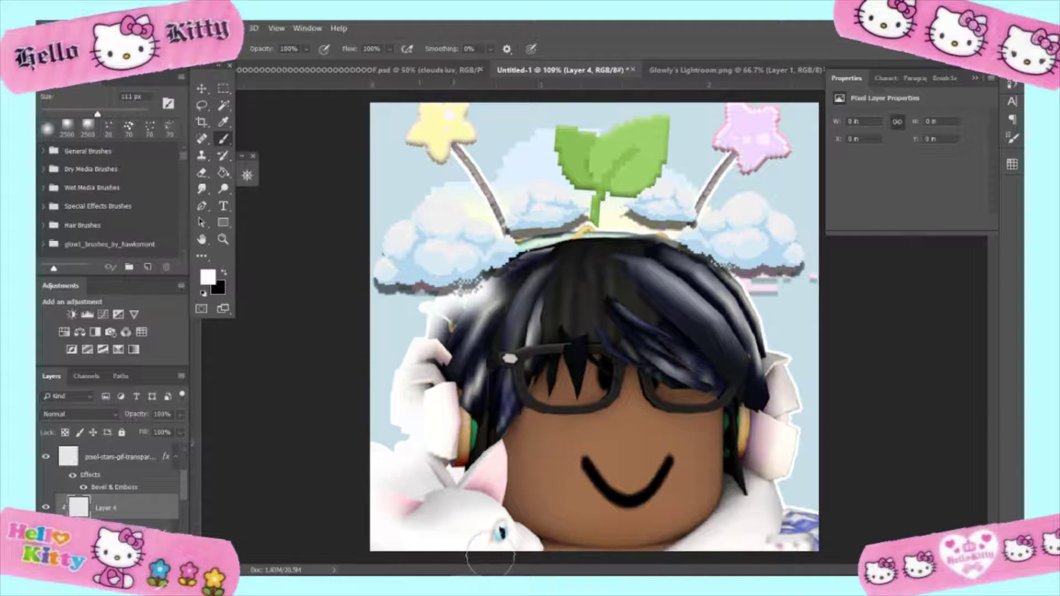
pyautogui.hotkey('ctrl', 'z')
pyautogui.moveTo(470, 279)
pyautogui.mouseDown()
pyautogui.moveTo(699, 243)
pyautogui.moveTo(812, 519)
pyautogui.mouseUp()
# Gaussian-blur the highlight 9.6 px, blend it as Soft Light, and add another empty layer
pyautogui.click(304, 264)
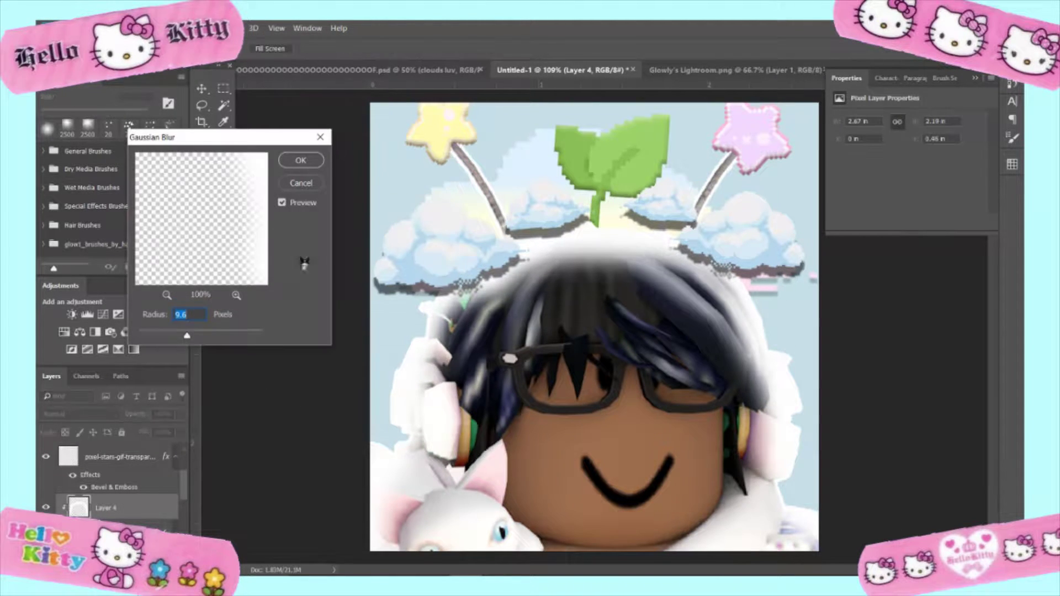
pyautogui.click(301, 160)
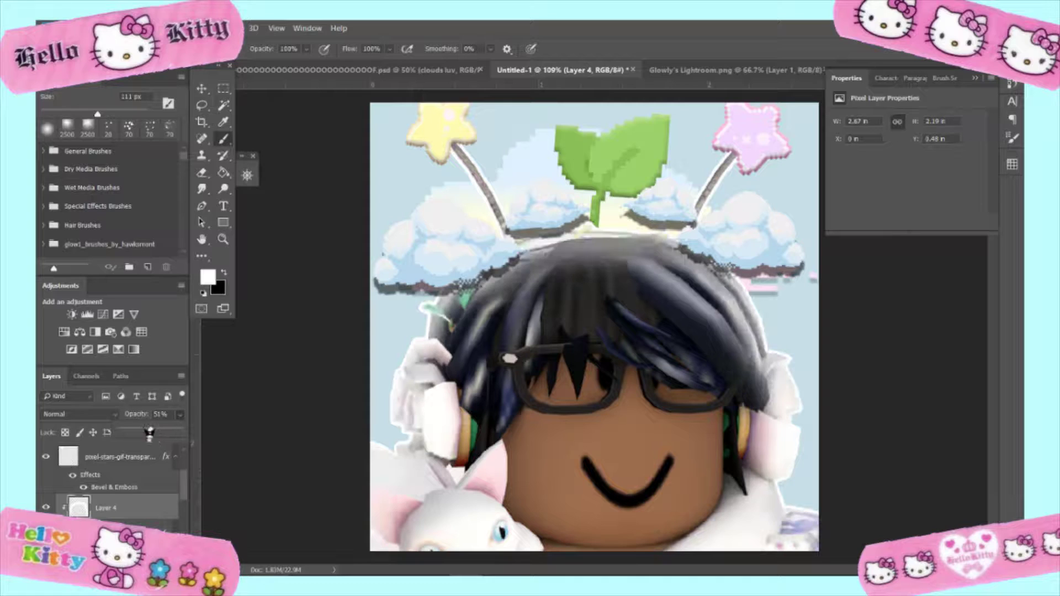
pyautogui.click(100, 414)
pyautogui.click(67, 250)
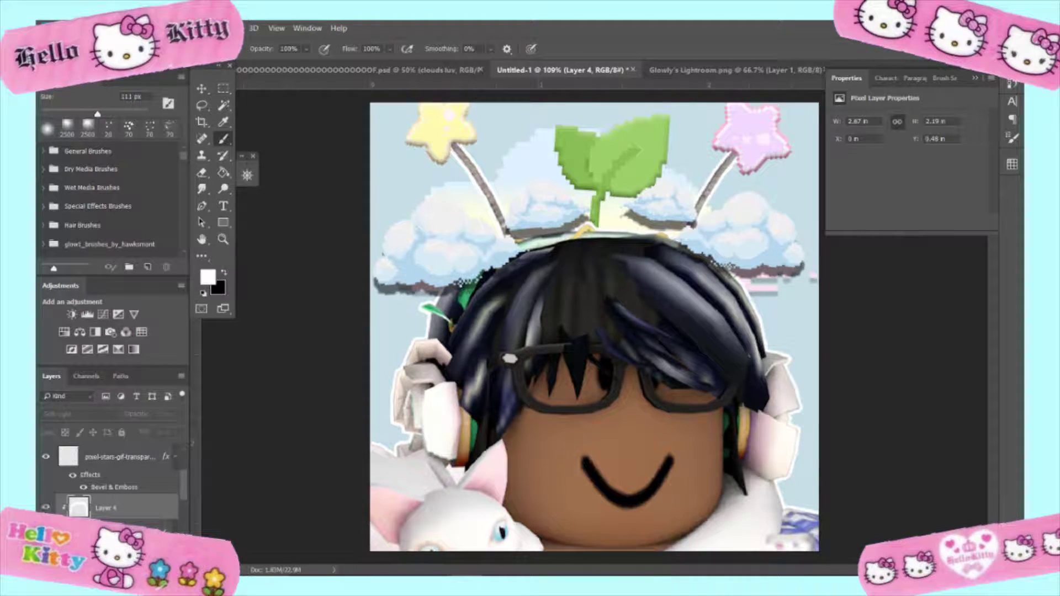
pyautogui.click(46, 507)
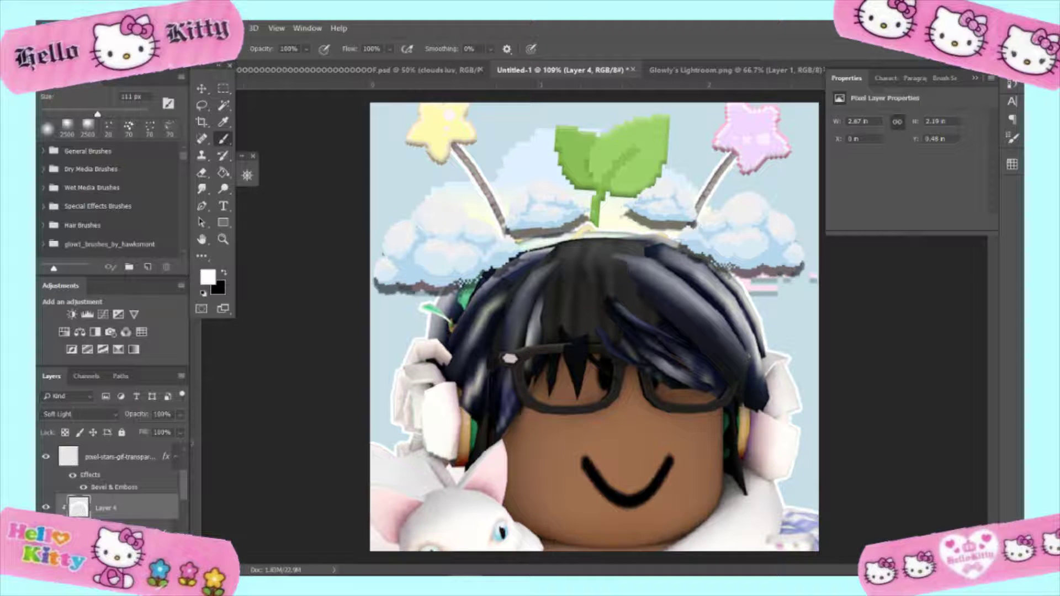
pyautogui.hotkey('ctrl', 'shift', 'alt', 'n')
# Shift the foreground colour hue toward pink, then look up light pink #ffb6c1 in the browser
pyautogui.scroll(-2, 111, 480)
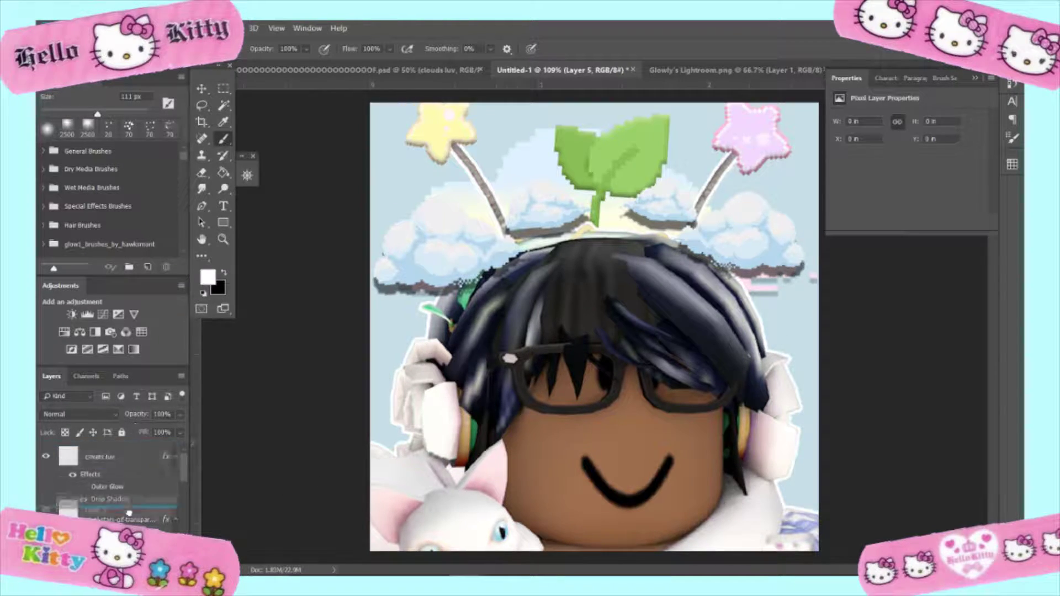
pyautogui.scroll(-2, 110, 481)
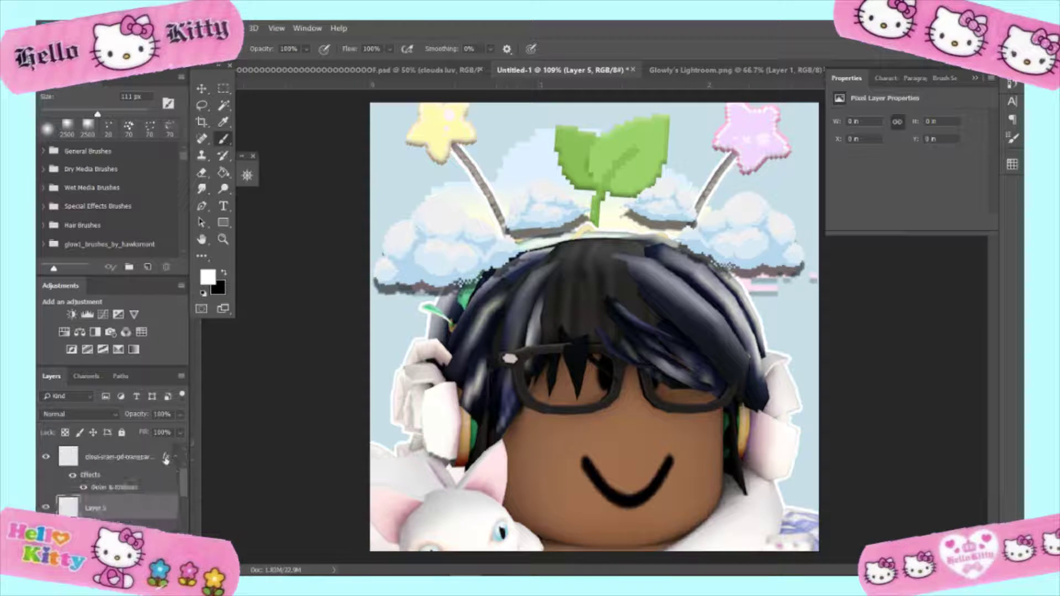
pyautogui.click(210, 277)
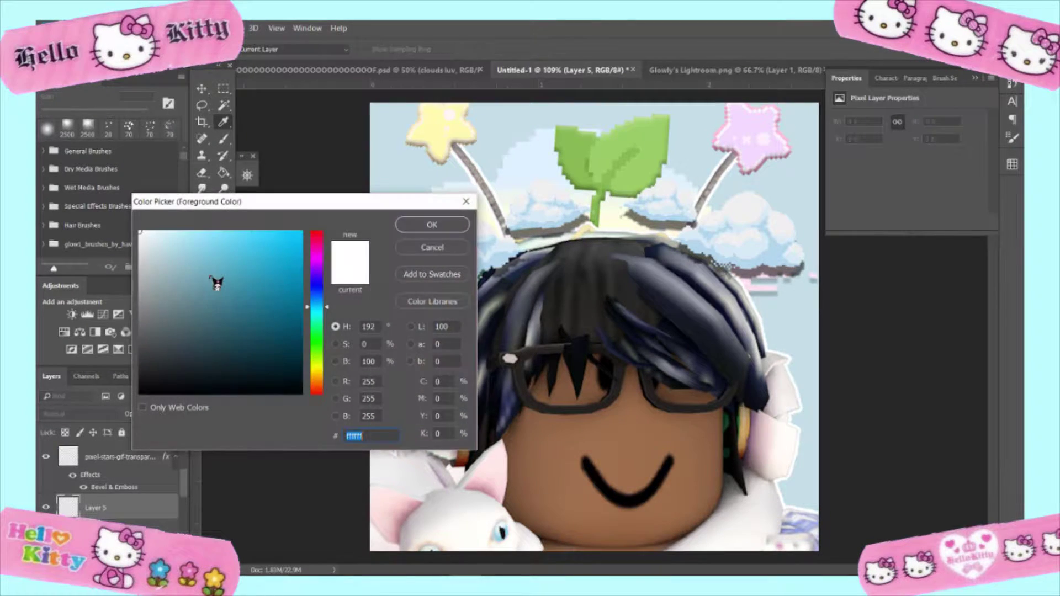
pyautogui.moveTo(320, 344); pyautogui.dragTo(324, 384)
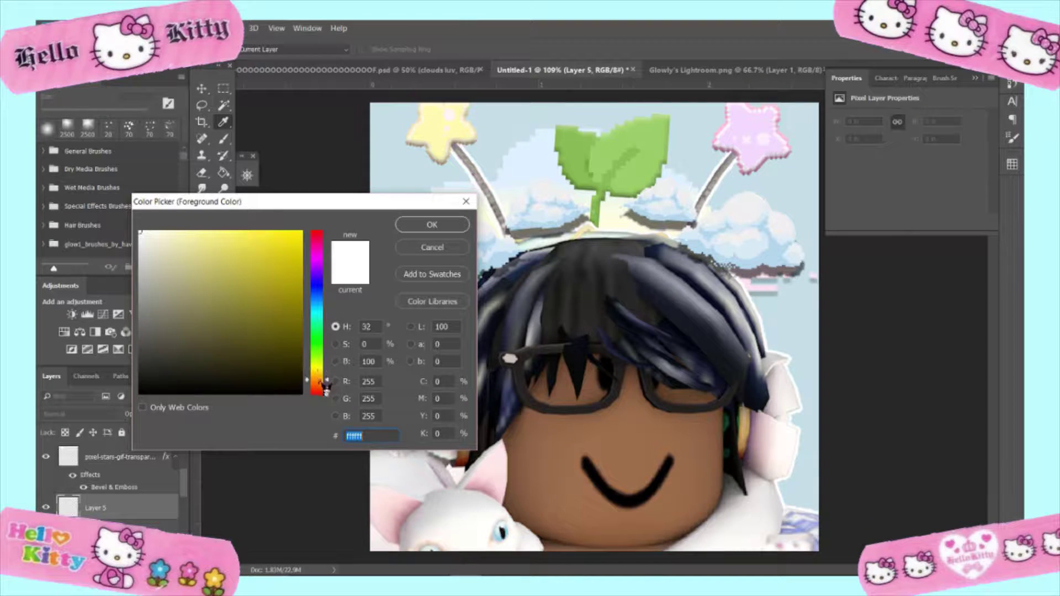
pyautogui.click(320, 262)
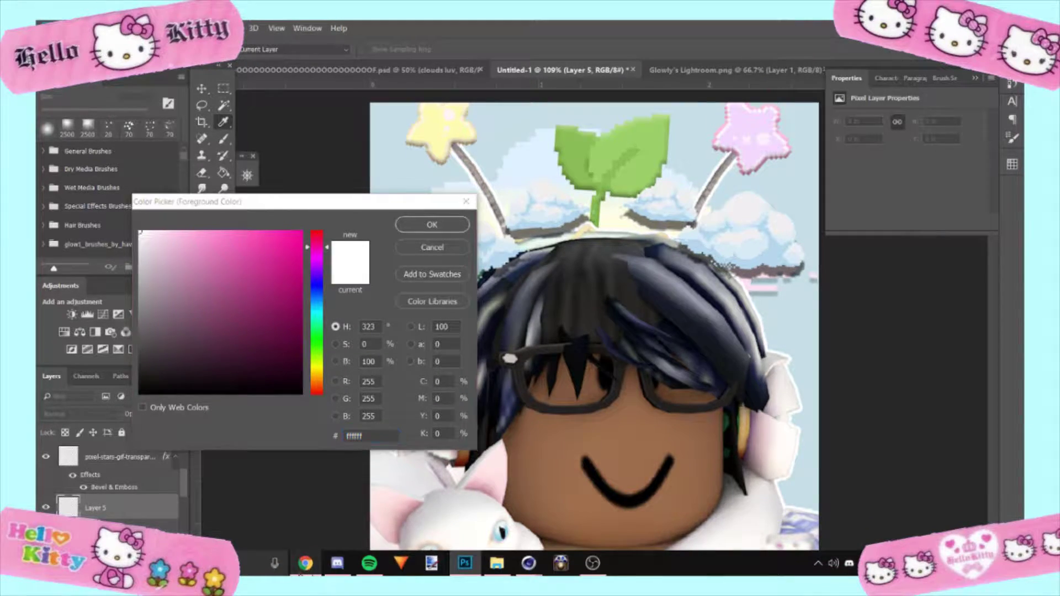
pyautogui.click(555, 574)
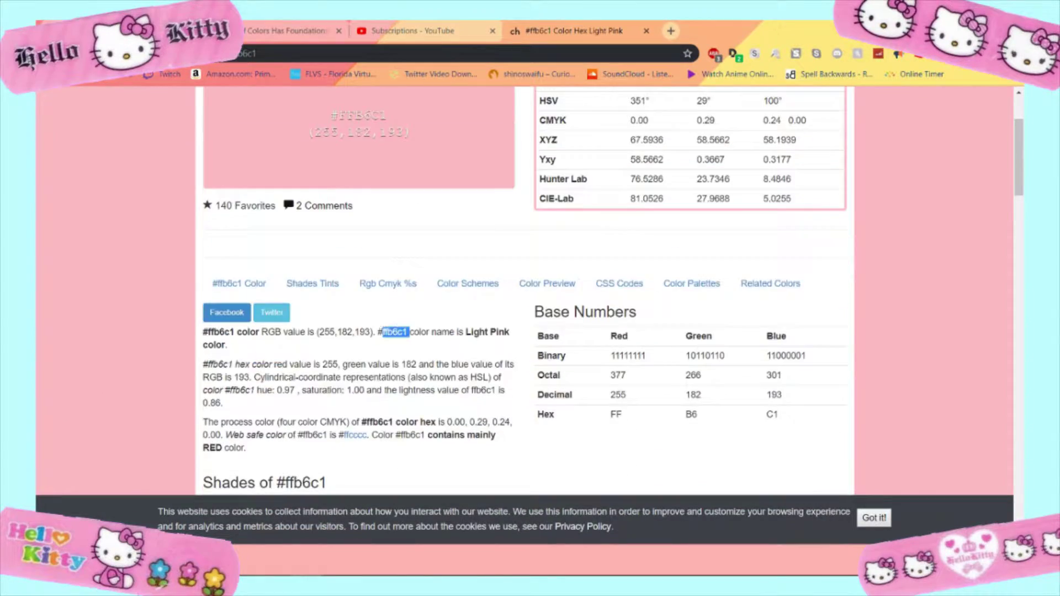
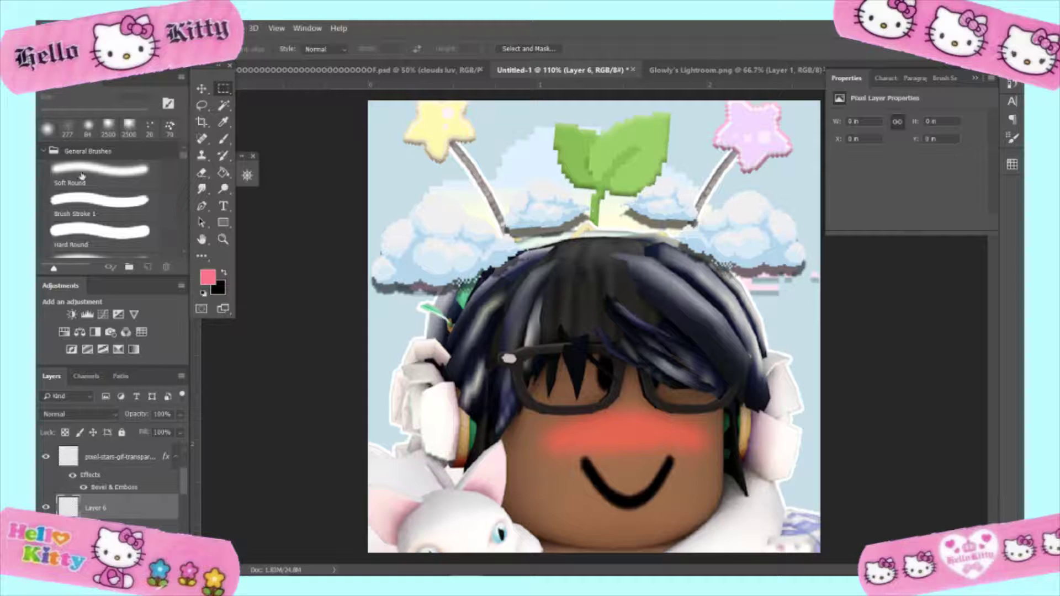
# Paint two pink slash strokes on each cheek with the Soft Round brush
pyautogui.click(82, 175)
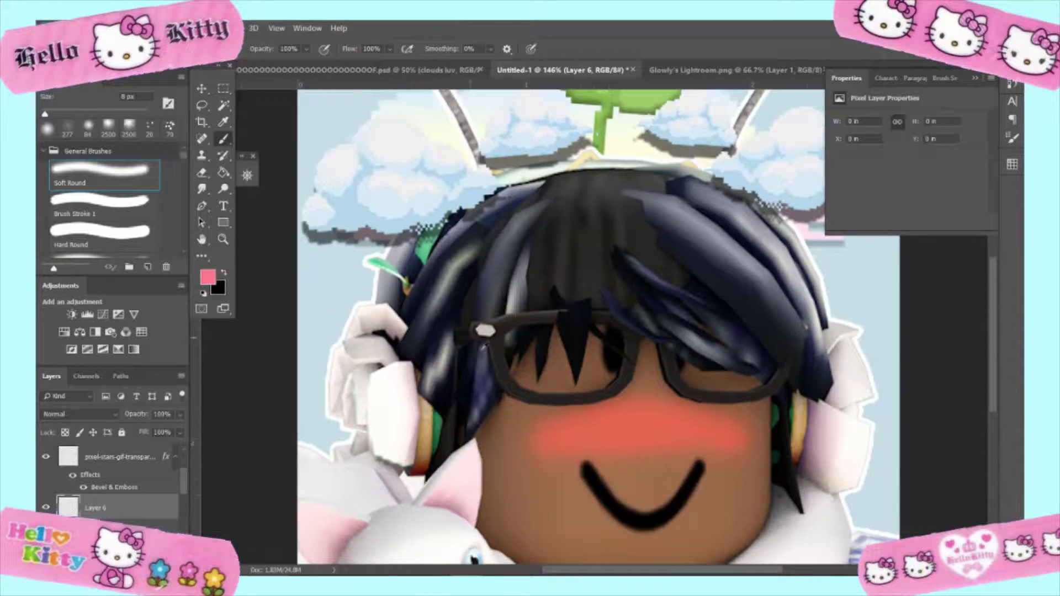
pyautogui.scroll(5, 553, 332)
pyautogui.moveTo(522, 381); pyautogui.dragTo(500, 417)
pyautogui.moveTo(611, 381); pyautogui.dragTo(571, 422)
pyautogui.moveTo(812, 375); pyautogui.dragTo(787, 408)
pyautogui.moveTo(881, 392); pyautogui.dragTo(850, 422)
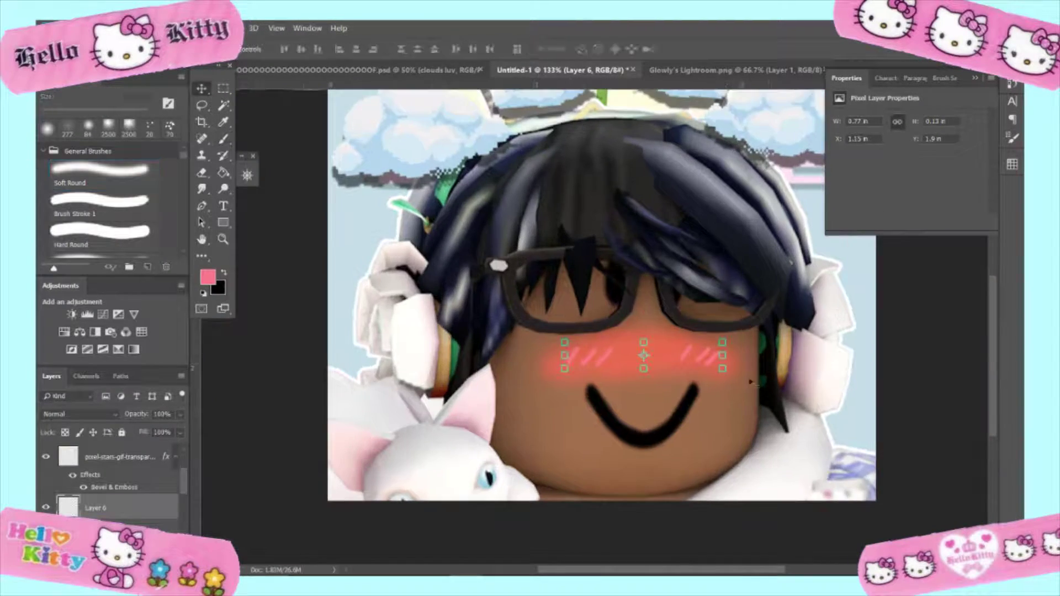
# Soften the cheek slashes with a Gaussian Blur
pyautogui.click(231, 28)
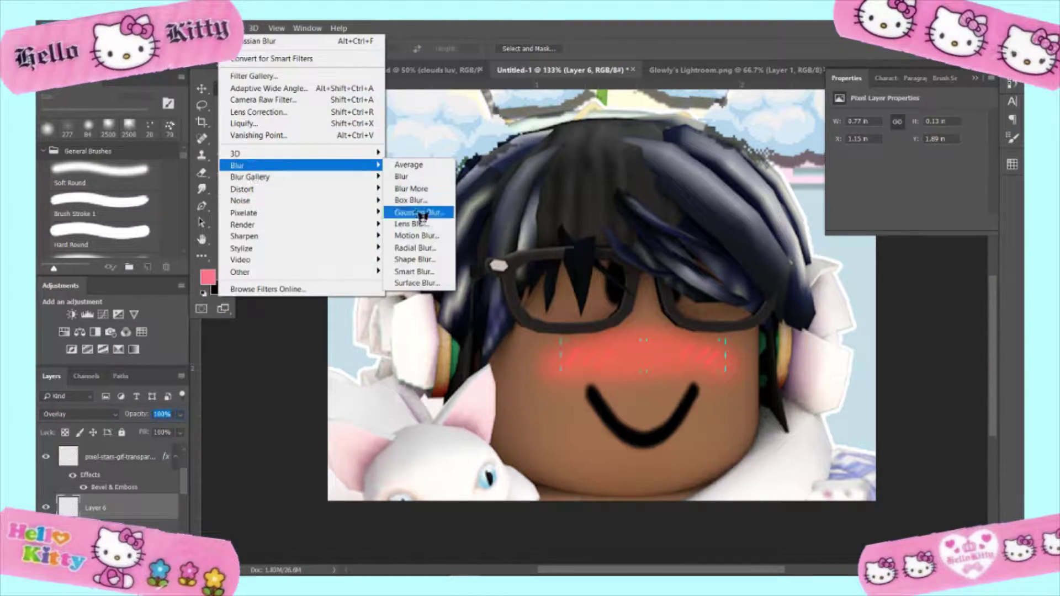
pyautogui.click(422, 208)
pyautogui.click(312, 160)
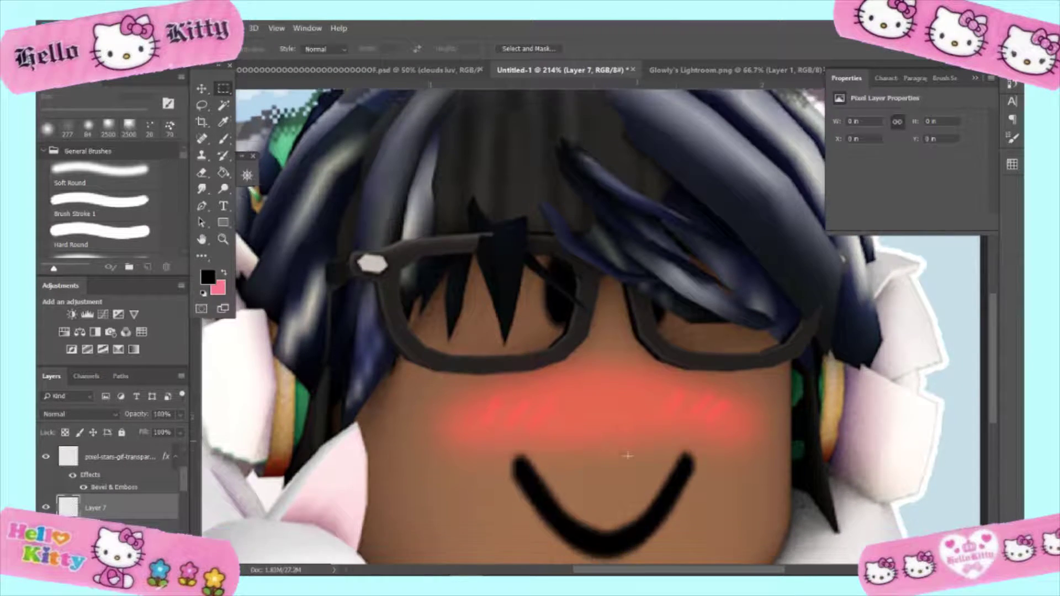
# Try drawing a black tongue line under the smile, undoing the failed strokes
pyautogui.scroll(5, 627, 456)
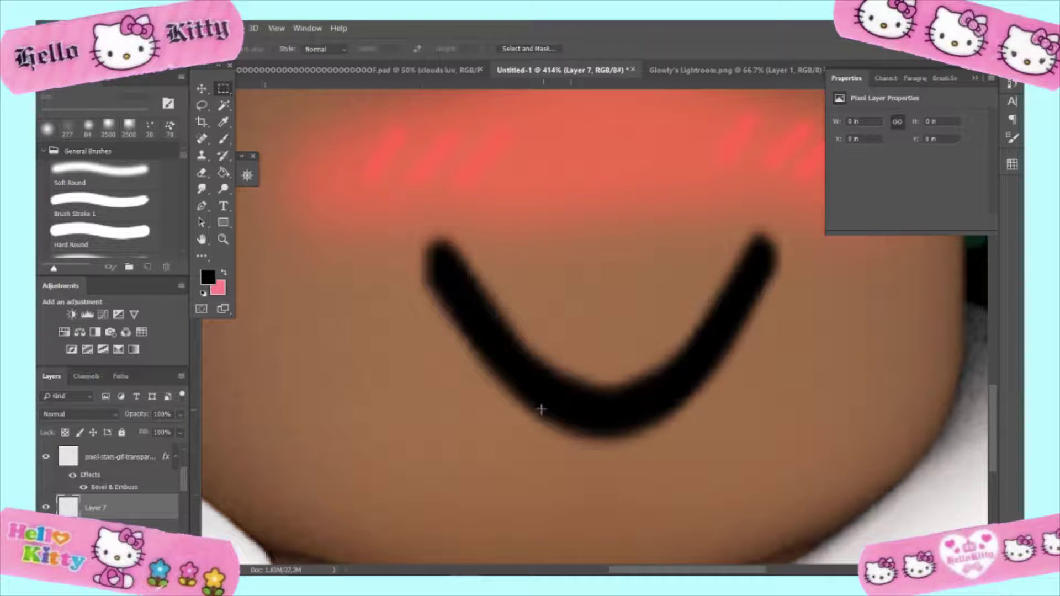
pyautogui.scroll(-2, 541, 409)
pyautogui.scroll(-2, 526, 377)
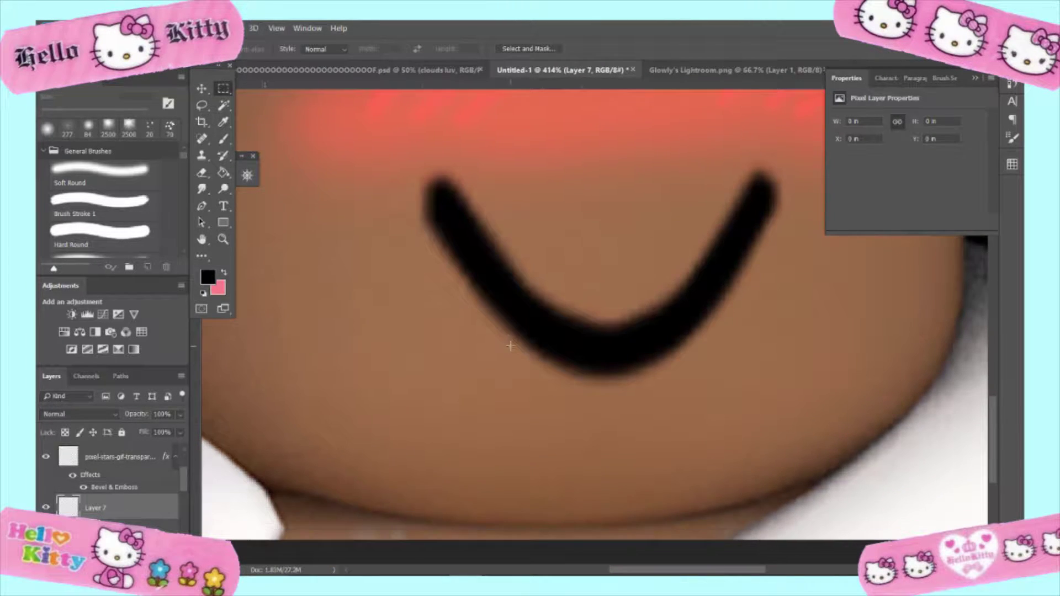
pyautogui.click(222, 122)
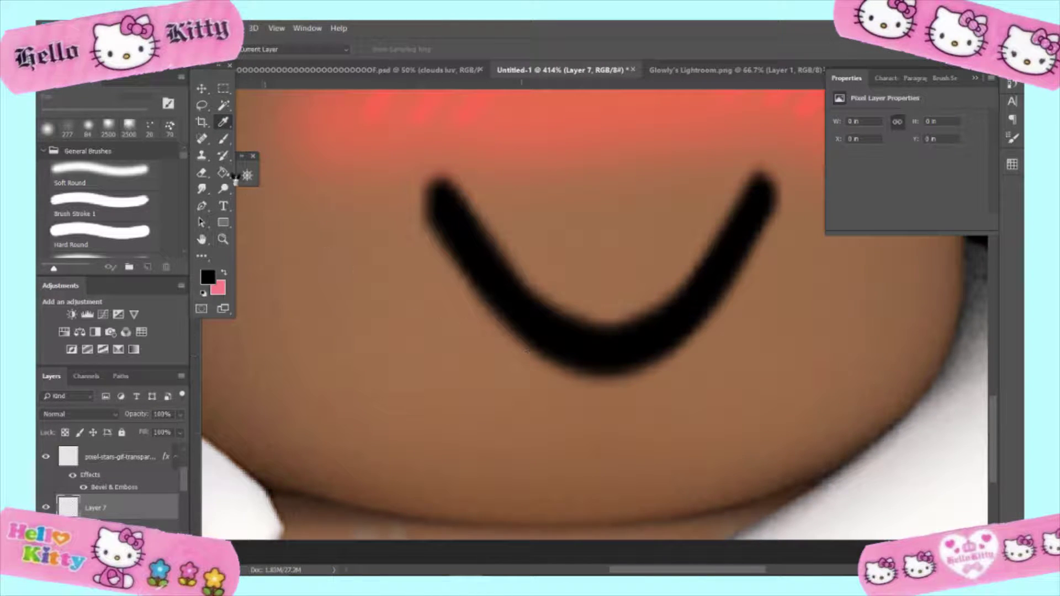
pyautogui.click(223, 139)
pyautogui.moveTo(513, 335)
pyautogui.mouseDown()
pyautogui.moveTo(516, 426)
pyautogui.moveTo(528, 457)
pyautogui.mouseUp()
pyautogui.hotkey('ctrl', 'z')
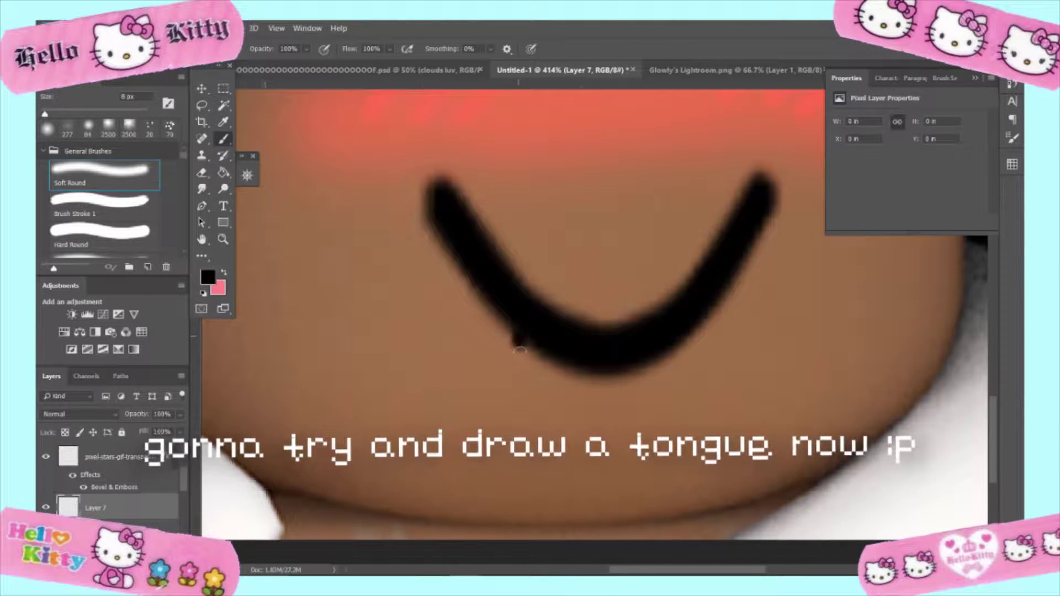
pyautogui.moveTo(516, 334)
pyautogui.mouseDown()
pyautogui.moveTo(534, 468)
pyautogui.moveTo(568, 500)
pyautogui.moveTo(651, 474)
pyautogui.moveTo(698, 394)
pyautogui.moveTo(688, 320)
pyautogui.mouseUp()
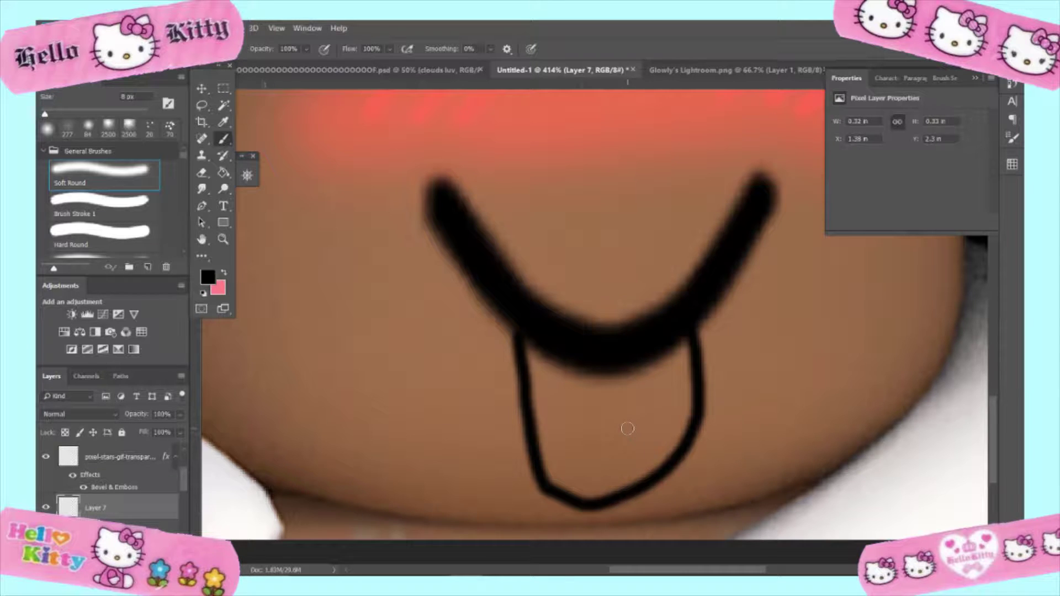
pyautogui.hotkey('ctrl', 'z')
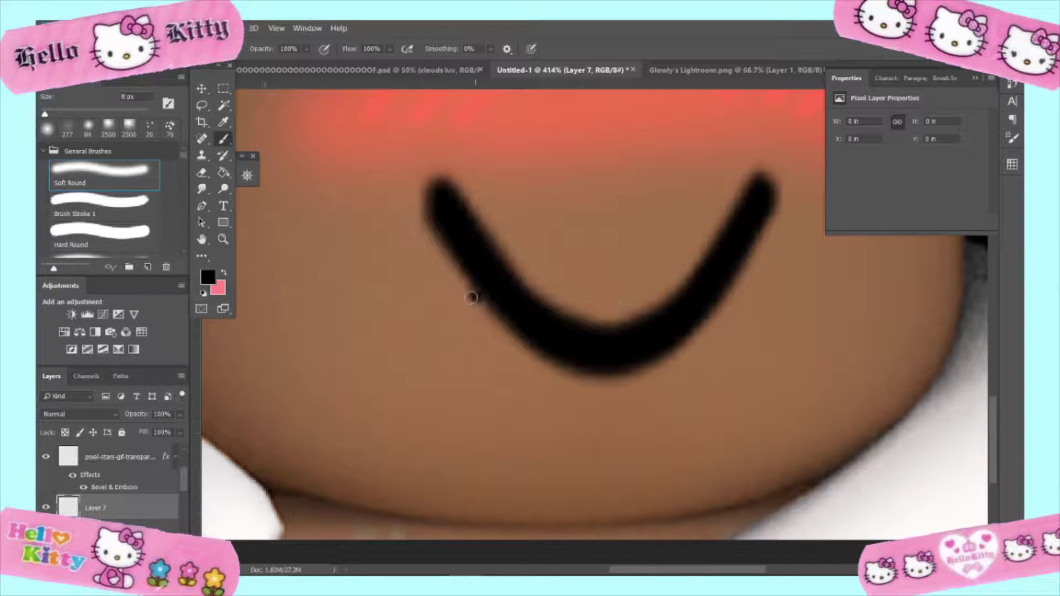
pyautogui.moveTo(453, 324); pyautogui.dragTo(519, 334)
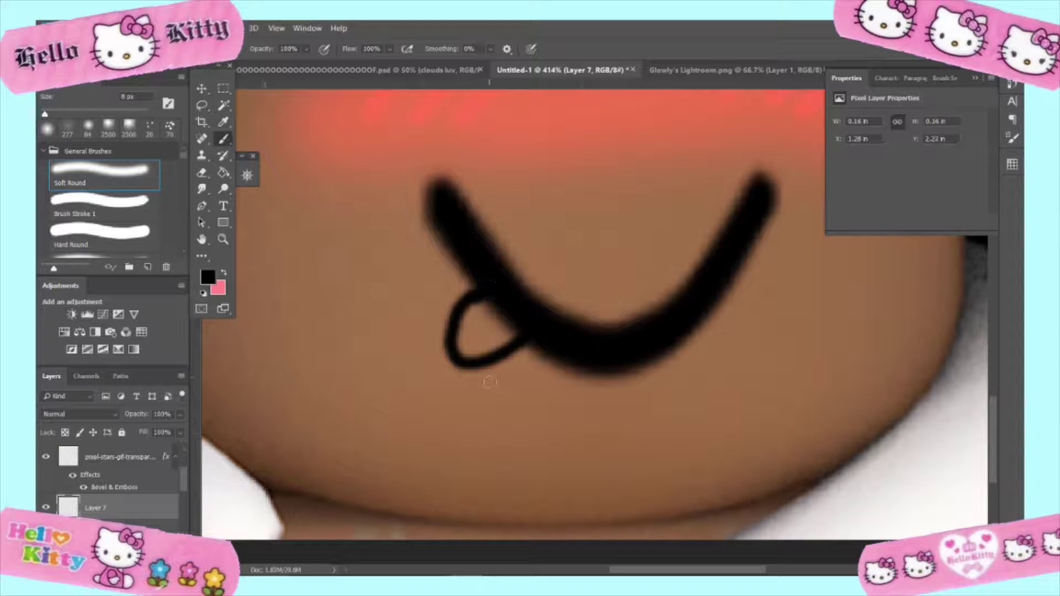
pyautogui.scroll(-3, 490, 382)
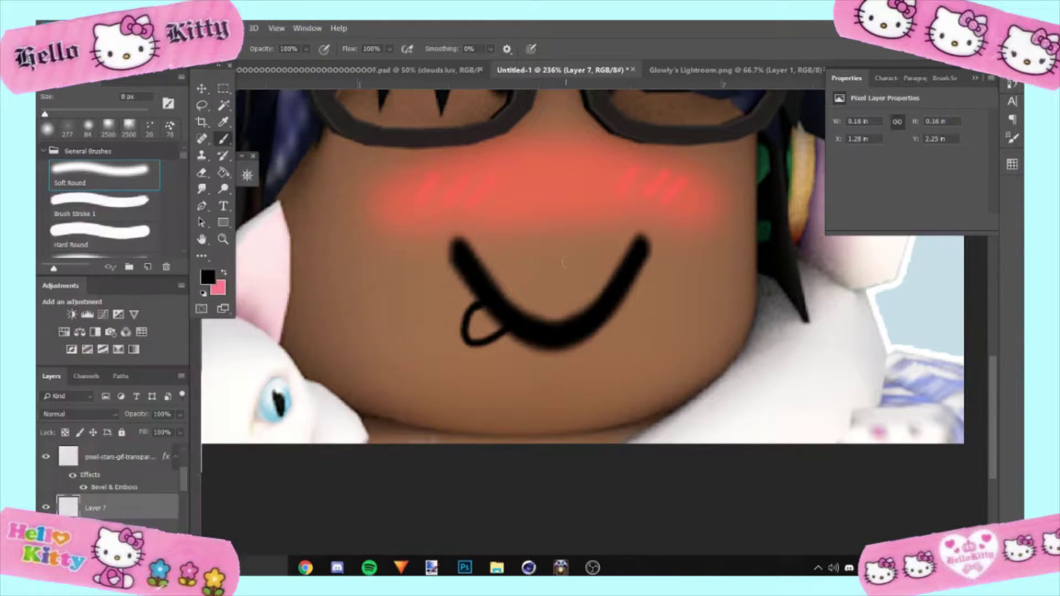
pyautogui.scroll(-3, 561, 367)
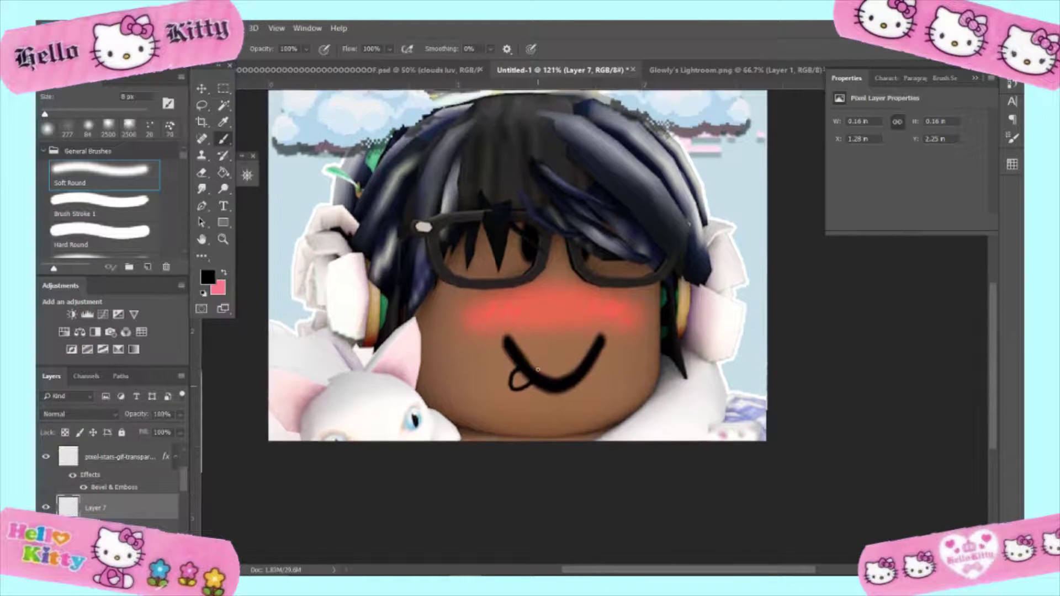
# Revert via History and redraw the tongue as a loop from the smile's left side
pyautogui.click(1013, 84)
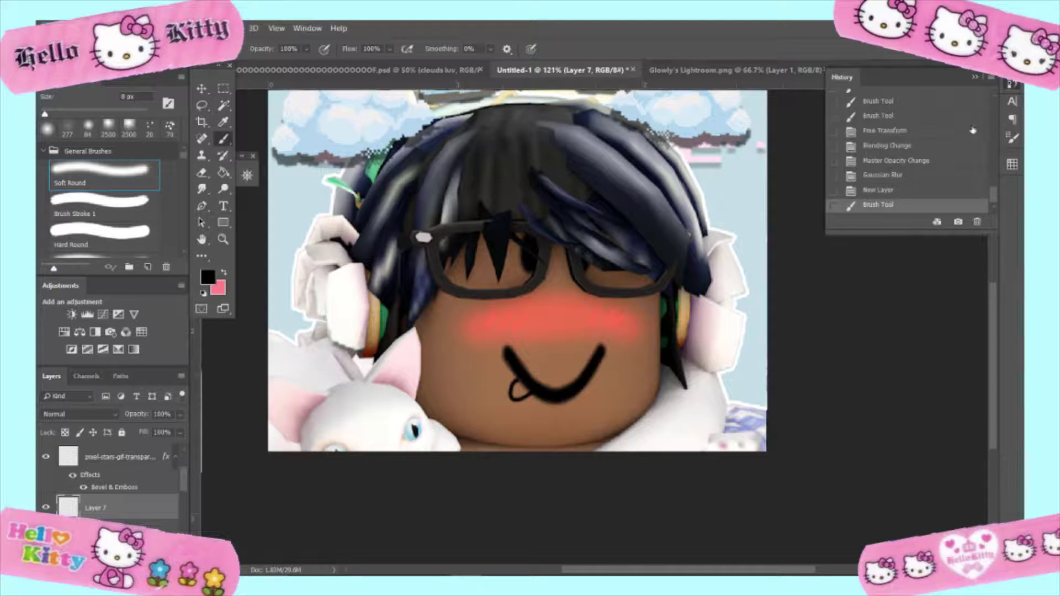
pyautogui.click(904, 191)
pyautogui.click(1015, 86)
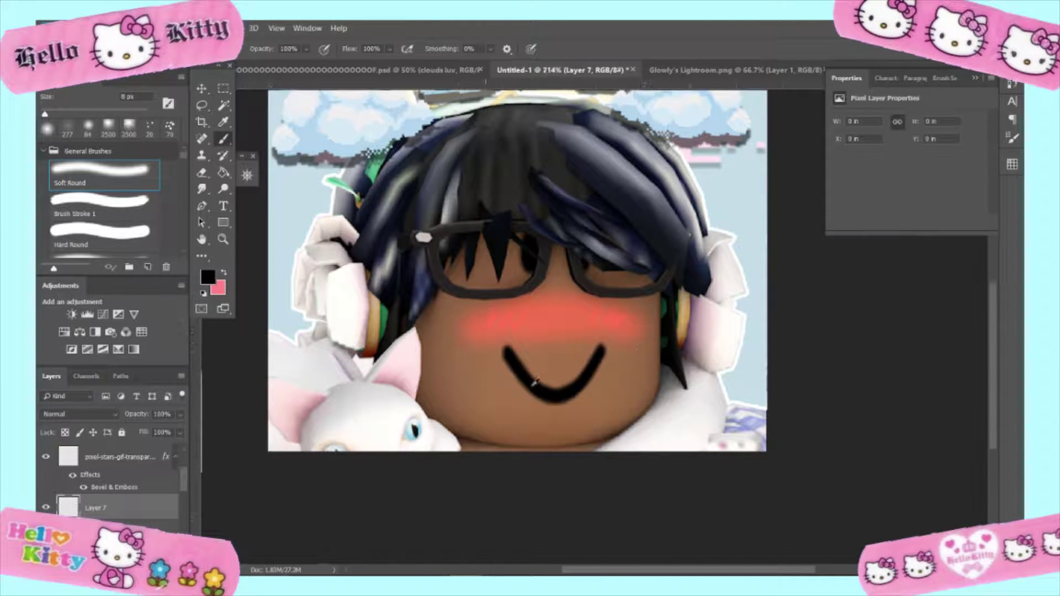
pyautogui.scroll(3, 534, 381)
pyautogui.moveTo(418, 384); pyautogui.dragTo(406, 440)
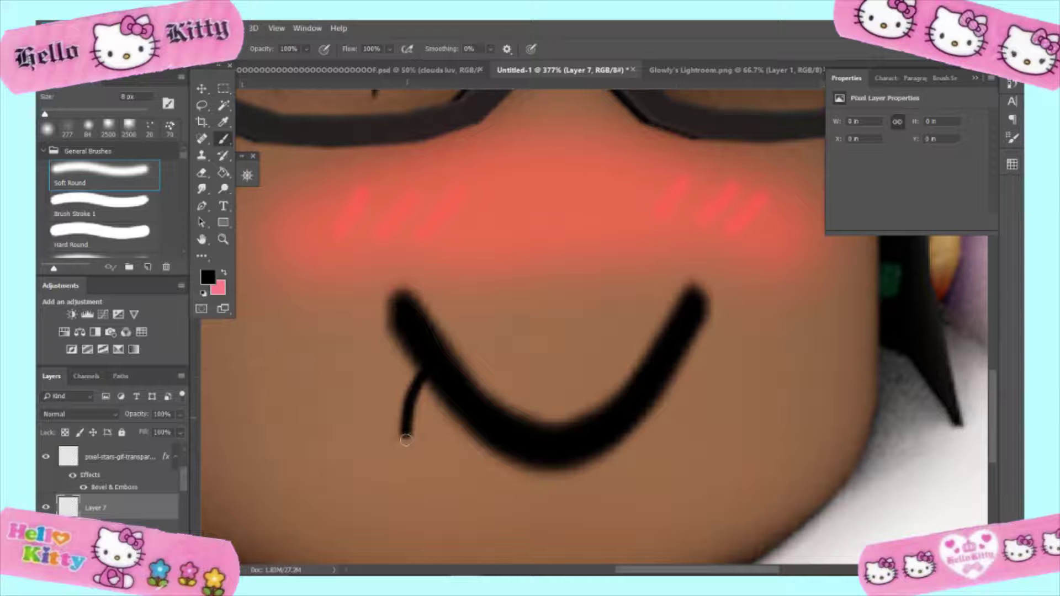
pyautogui.moveTo(433, 493)
pyautogui.mouseDown()
pyautogui.moveTo(503, 484)
pyautogui.moveTo(519, 466)
pyautogui.mouseUp()
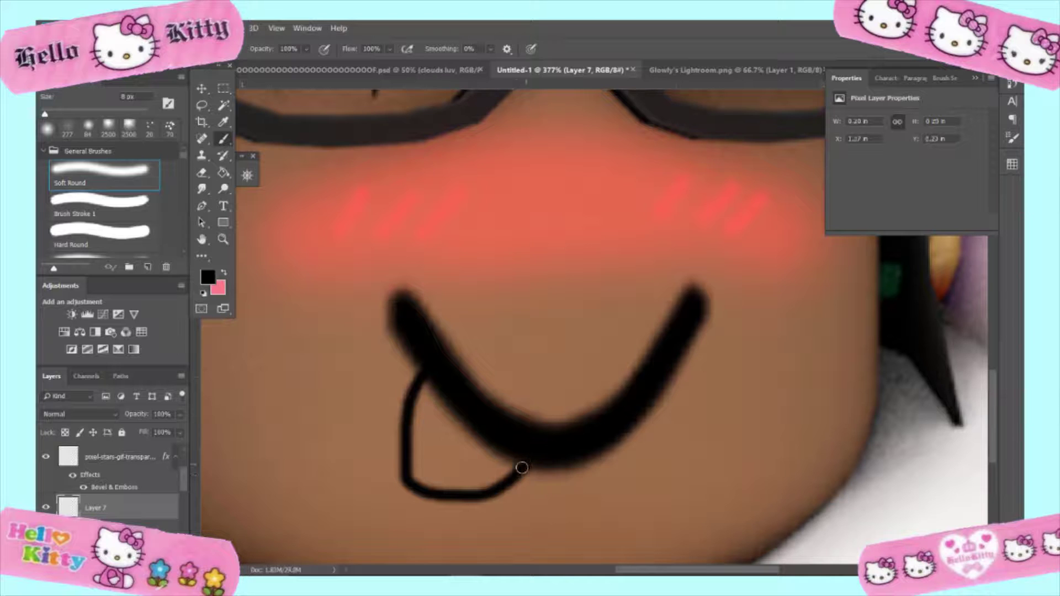
pyautogui.scroll(-5, 519, 466)
pyautogui.scroll(-3, 461, 451)
pyautogui.scroll(2, 461, 451)
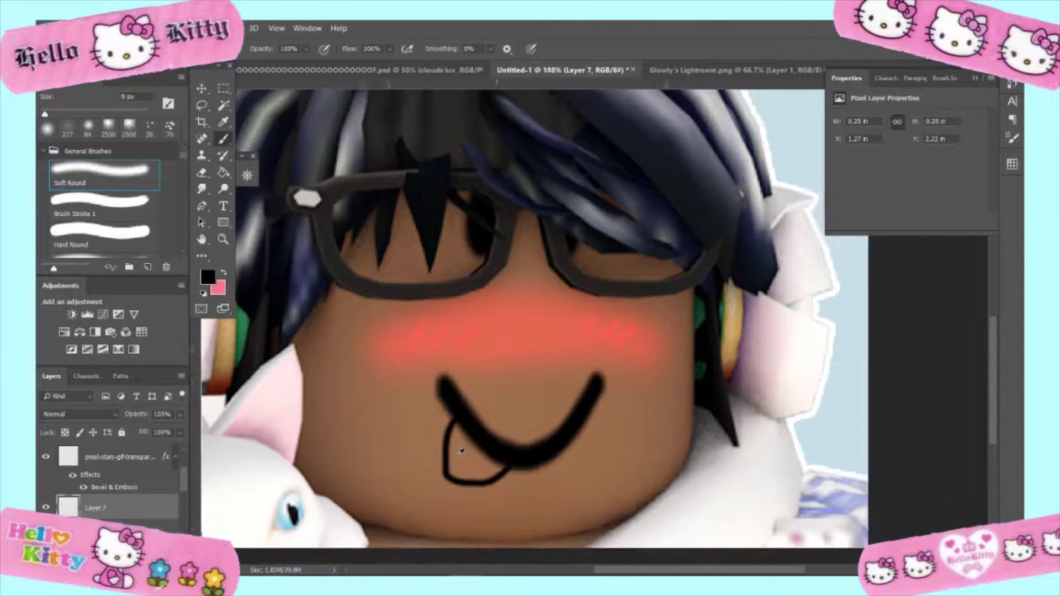
pyautogui.scroll(-1, 461, 451)
pyautogui.scroll(3, 643, 483)
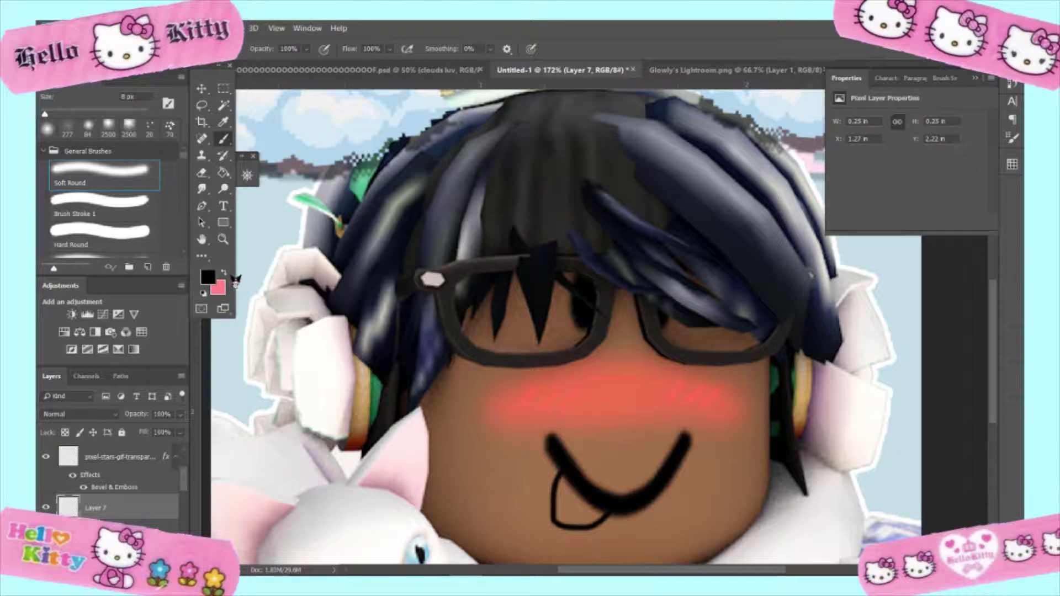
# On Layer 3, set up the Clone Stamp with a 45 px brush
pyautogui.scroll(2, 508, 443)
pyautogui.scroll(1, 575, 494)
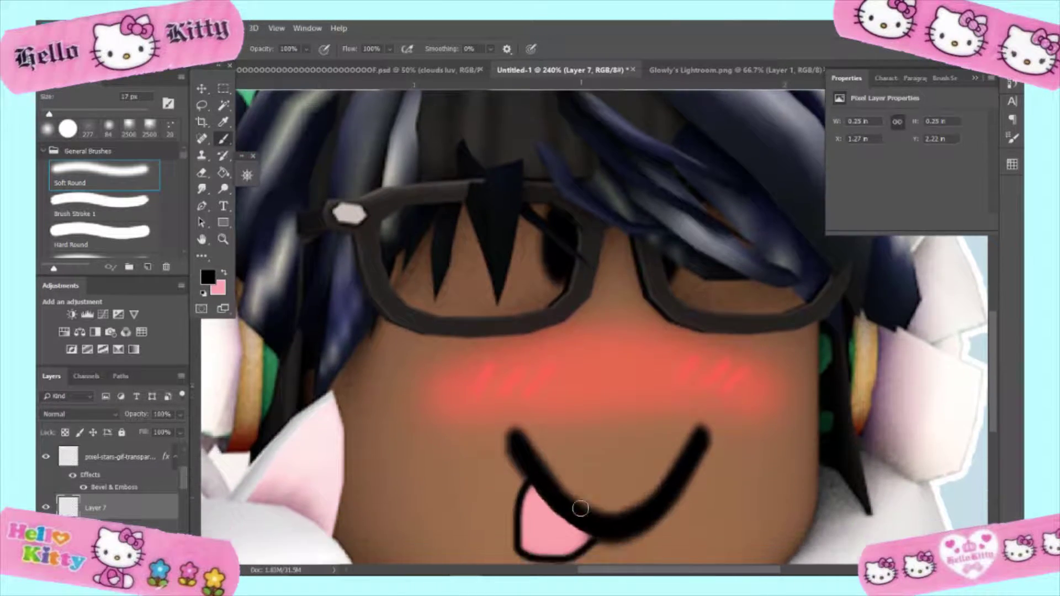
pyautogui.scroll(-2, 580, 508)
pyautogui.scroll(1, 583, 436)
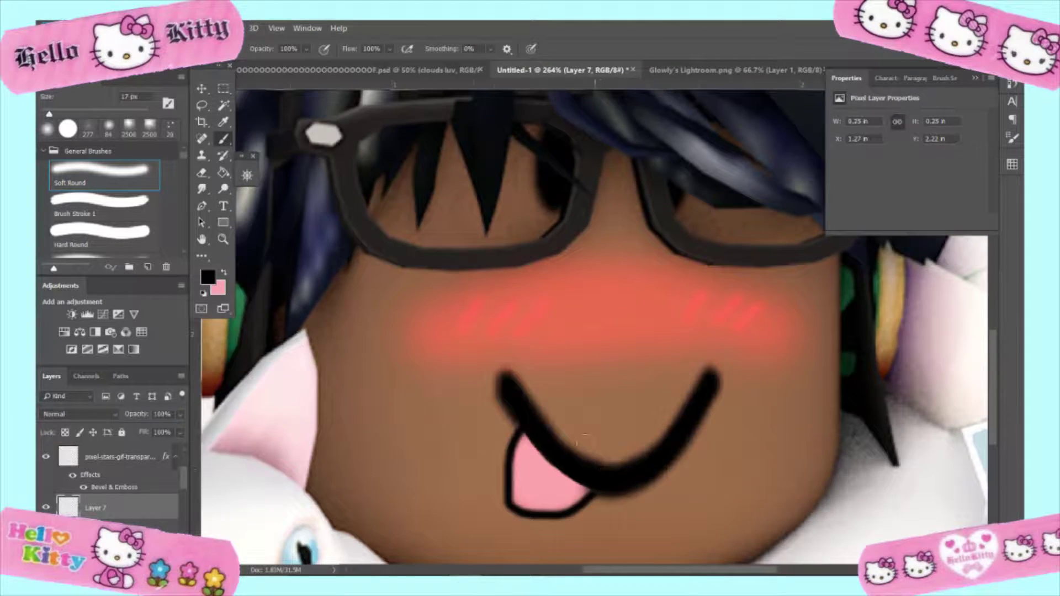
pyautogui.scroll(-2, 562, 414)
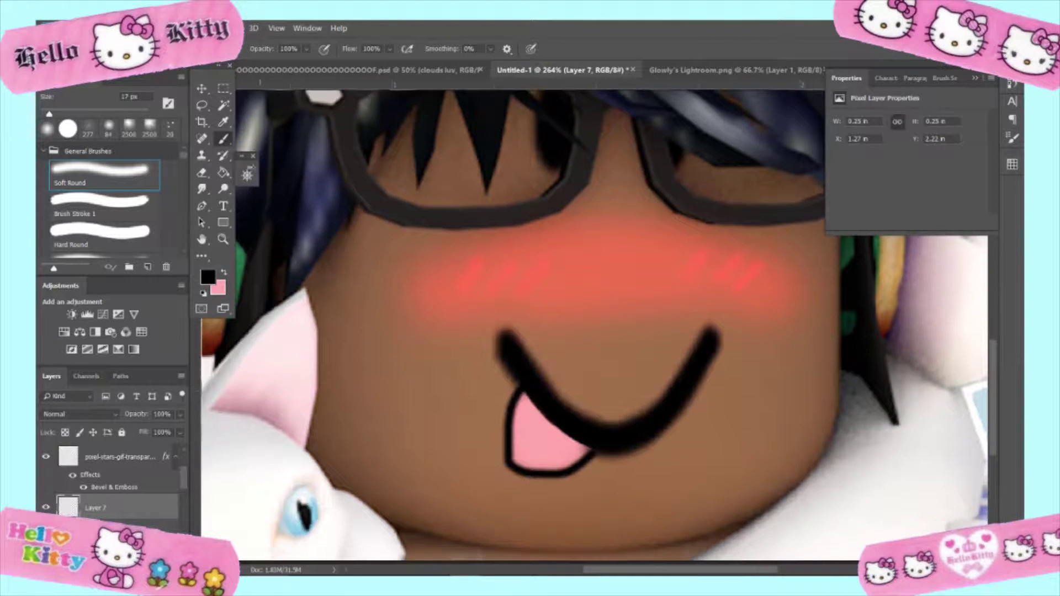
pyautogui.scroll(-2, 121, 481)
pyautogui.scroll(-1, 121, 481)
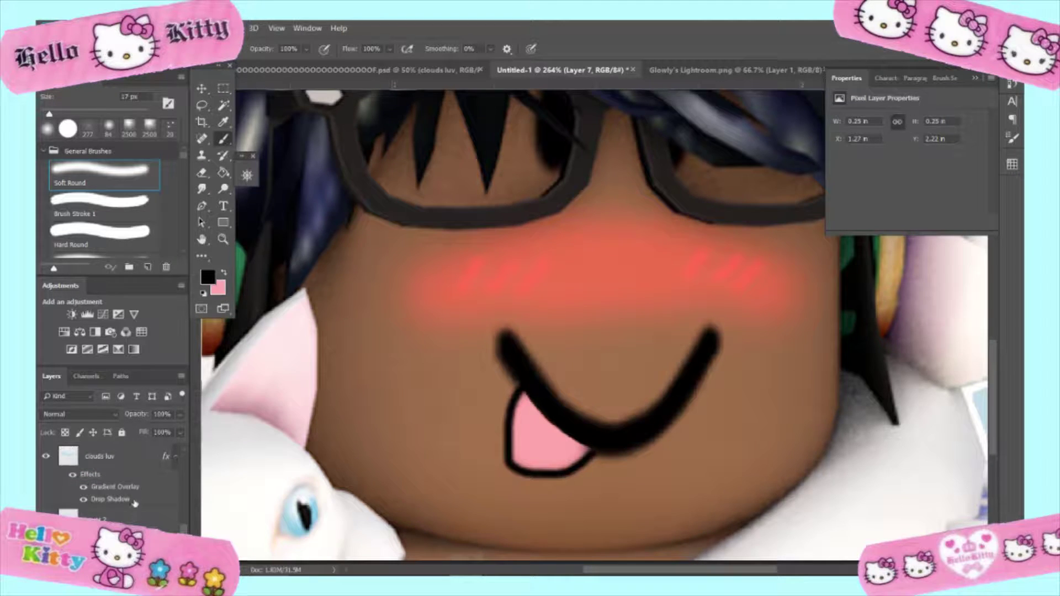
pyautogui.scroll(-1, 123, 481)
pyautogui.click(69, 480)
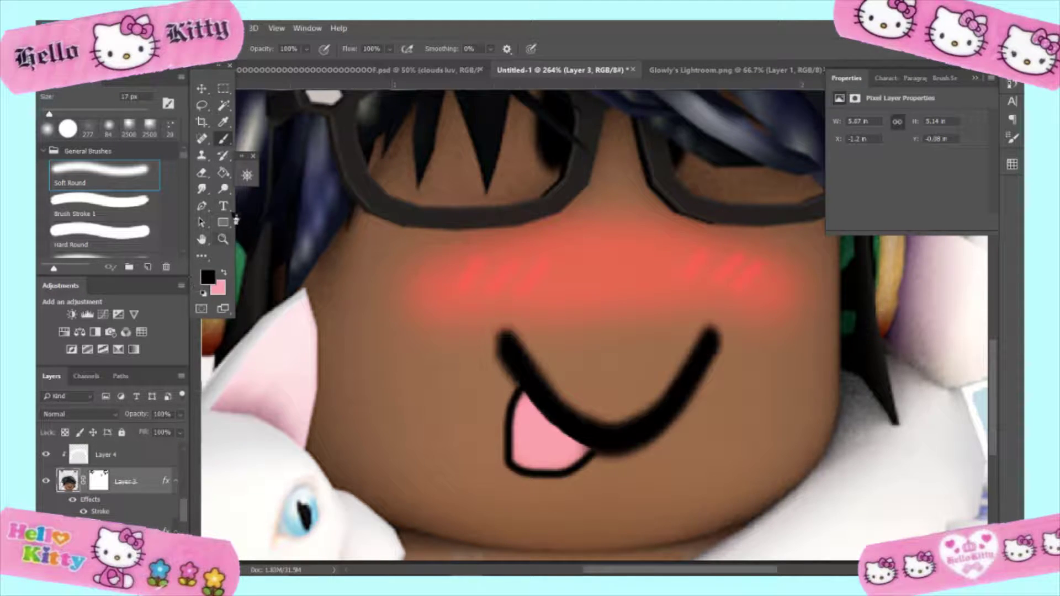
pyautogui.click(202, 155)
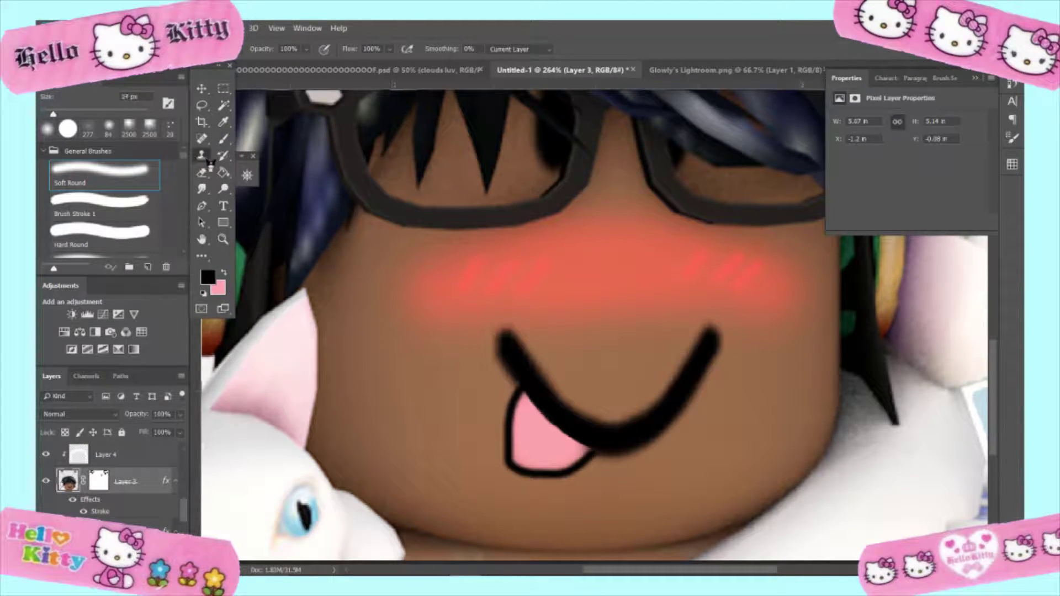
pyautogui.moveTo(49, 114); pyautogui.dragTo(76, 114)
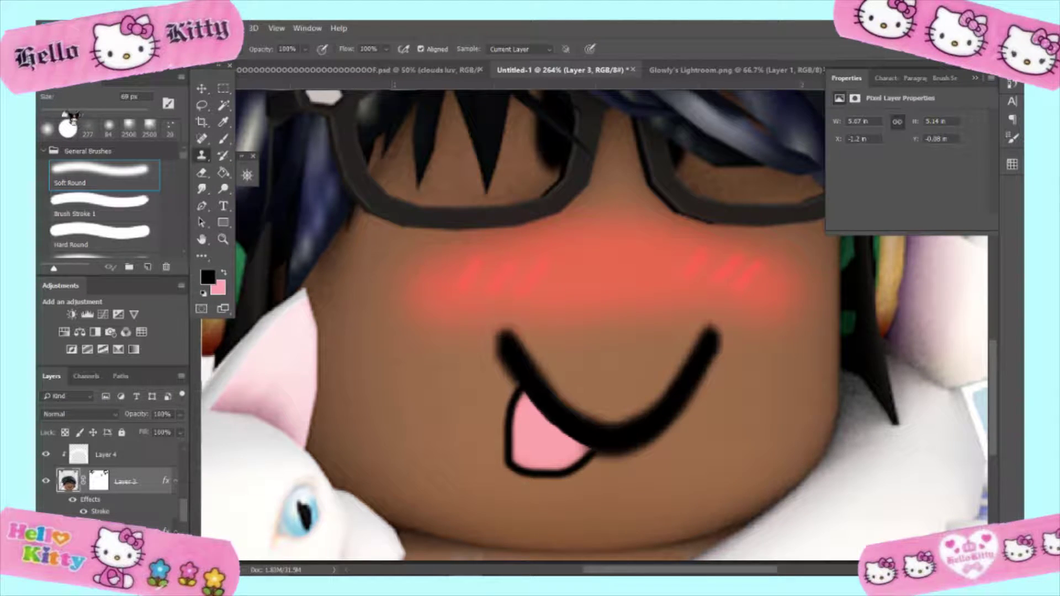
pyautogui.moveTo(72, 114); pyautogui.dragTo(65, 114)
# Clone clean skin over the old black smile curve
pyautogui.keyDown('alt'); pyautogui.click(732, 412); pyautogui.keyUp('alt')
pyautogui.moveTo(710, 355)
pyautogui.mouseDown()
pyautogui.moveTo(707, 344)
pyautogui.moveTo(674, 367)
pyautogui.moveTo(639, 421)
pyautogui.moveTo(683, 388)
pyautogui.moveTo(642, 437)
pyautogui.moveTo(579, 425)
pyautogui.moveTo(514, 353)
pyautogui.moveTo(574, 411)
pyautogui.mouseUp()
pyautogui.scroll(1, 574, 411)
pyautogui.scroll(-2, 574, 411)
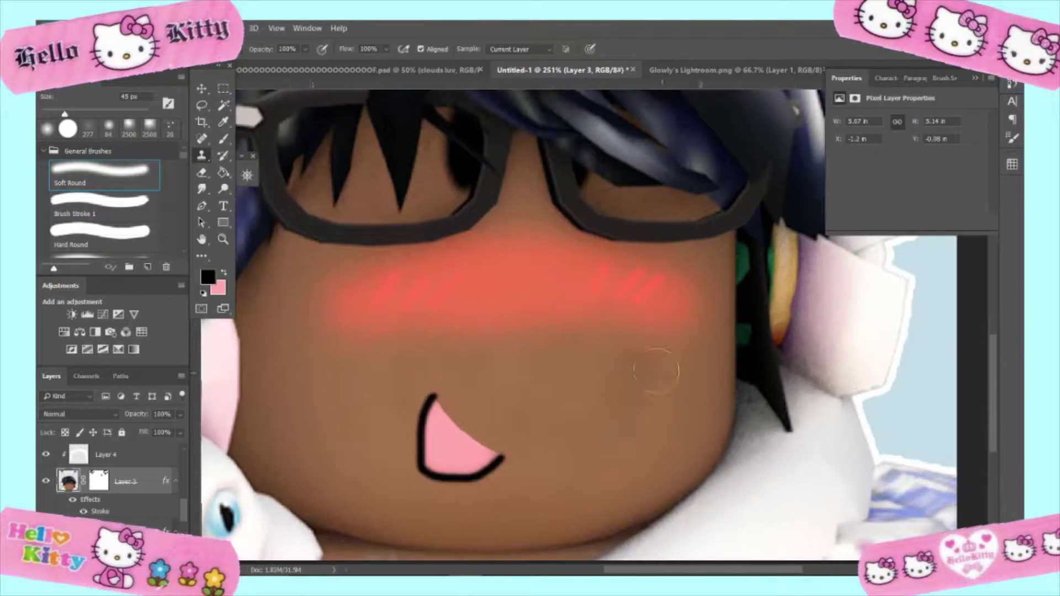
pyautogui.scroll(-1, 519, 431)
pyautogui.scroll(2, 491, 415)
pyautogui.scroll(3, 491, 415)
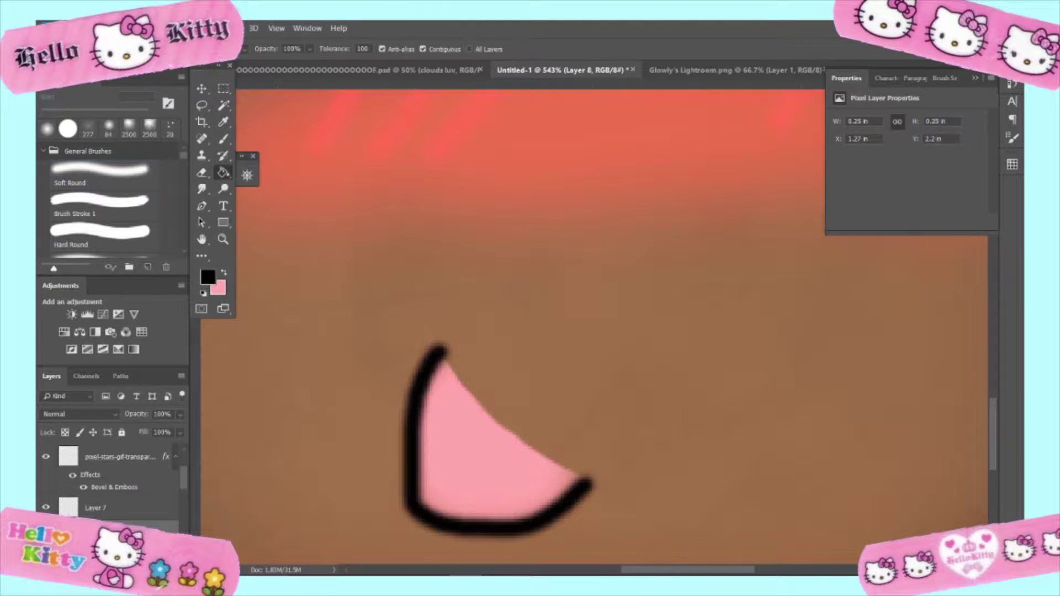
pyautogui.press('g')
pyautogui.click(202, 172)
pyautogui.scroll(-4, 497, 387)
# Fill a thin rectangular strip across the face with black as the mouth line
pyautogui.rightClick(97, 508)
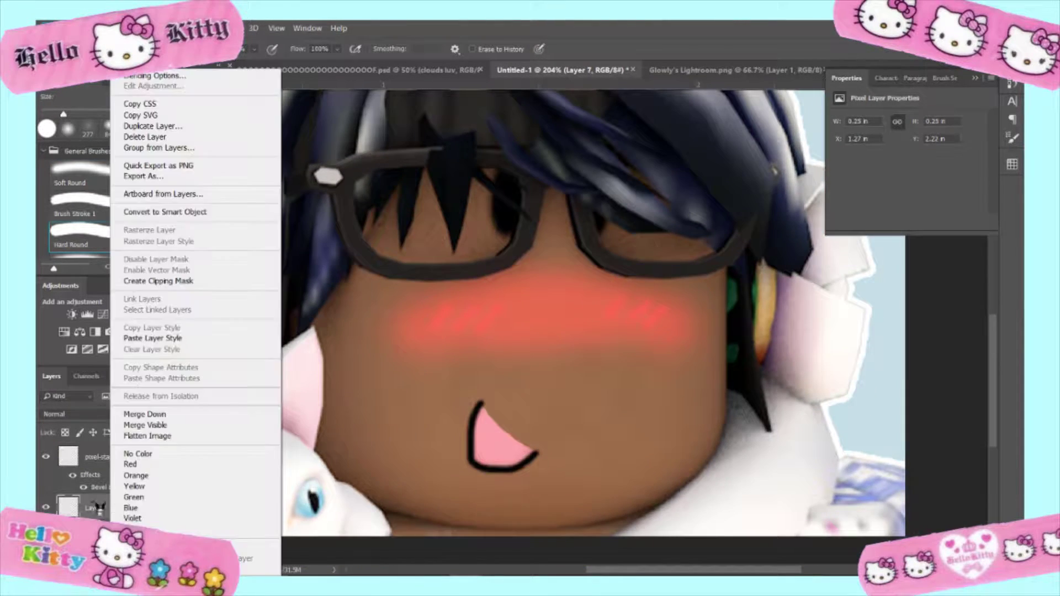
pyautogui.scroll(1, 110, 481)
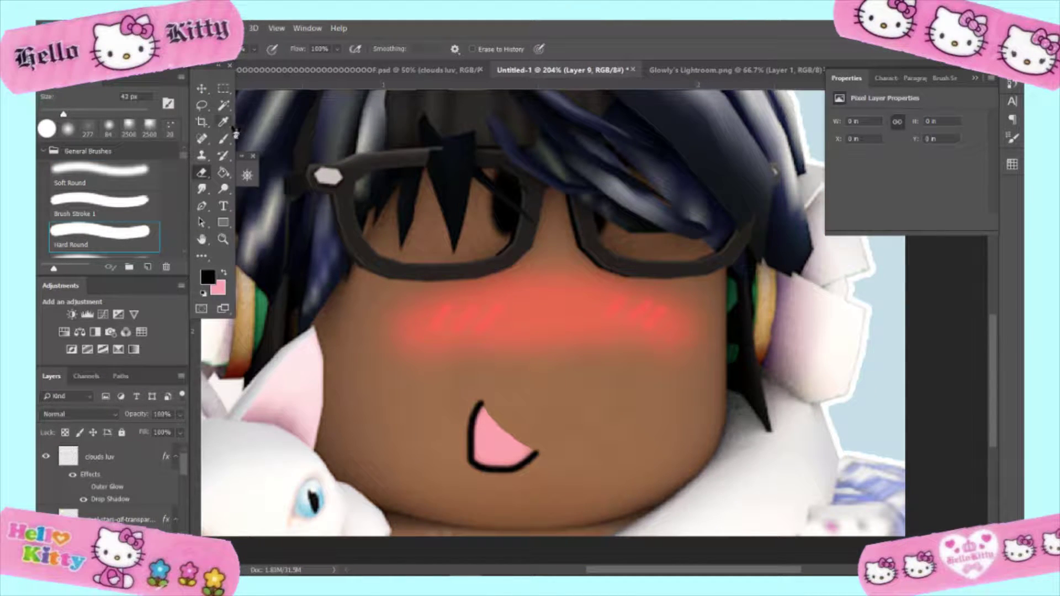
pyautogui.click(223, 89)
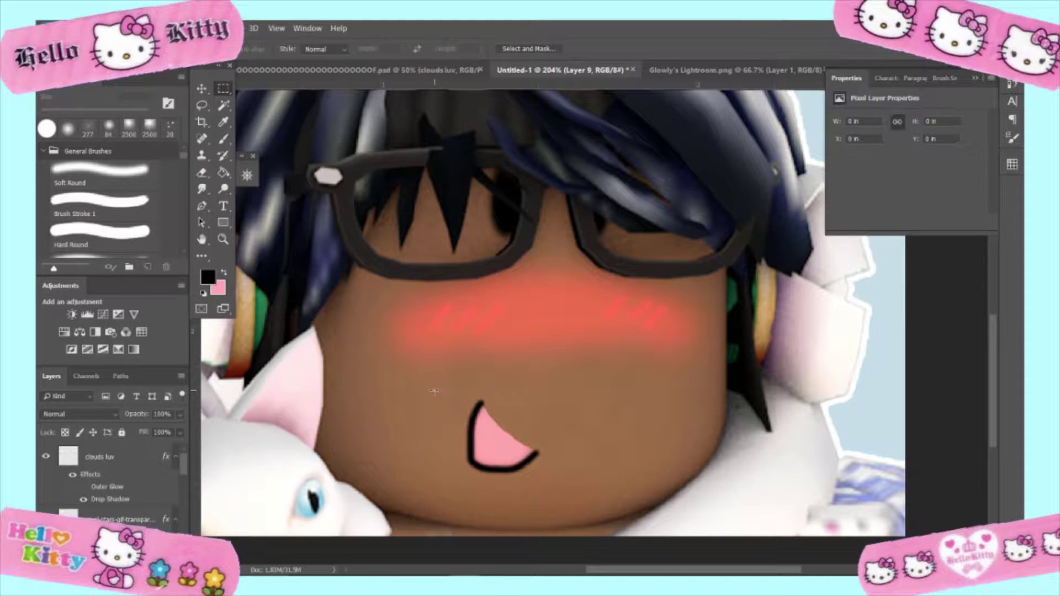
pyautogui.moveTo(434, 391); pyautogui.dragTo(648, 397)
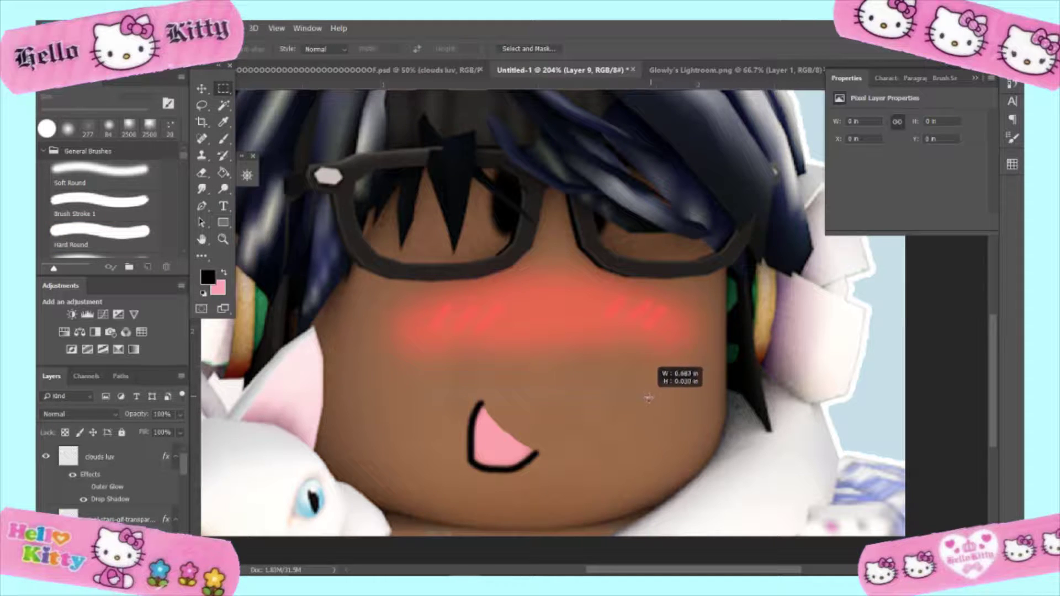
pyautogui.moveTo(648, 398); pyautogui.dragTo(650, 393)
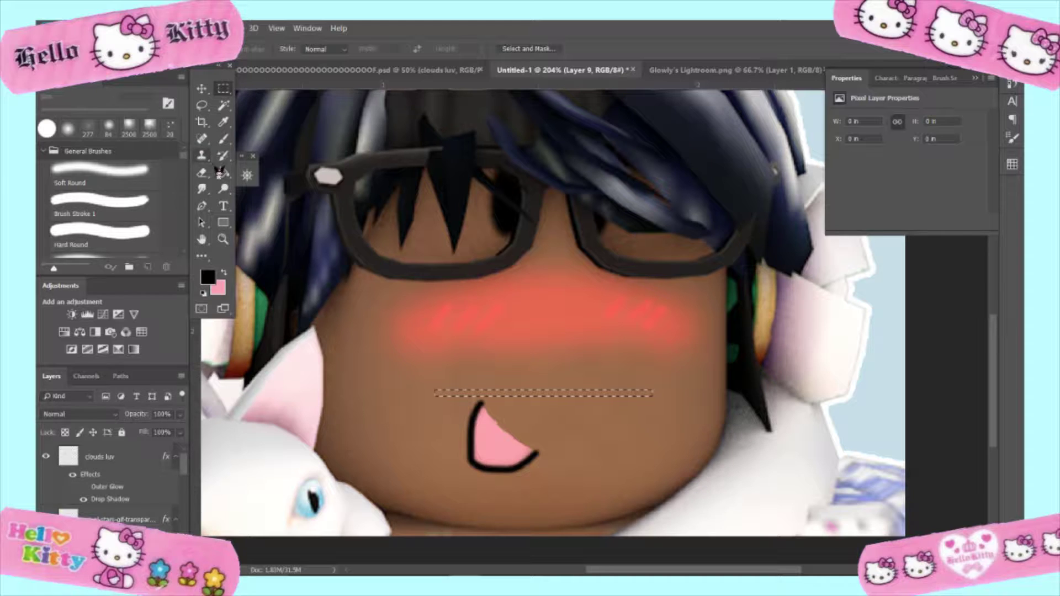
pyautogui.click(222, 172)
pyautogui.click(547, 399)
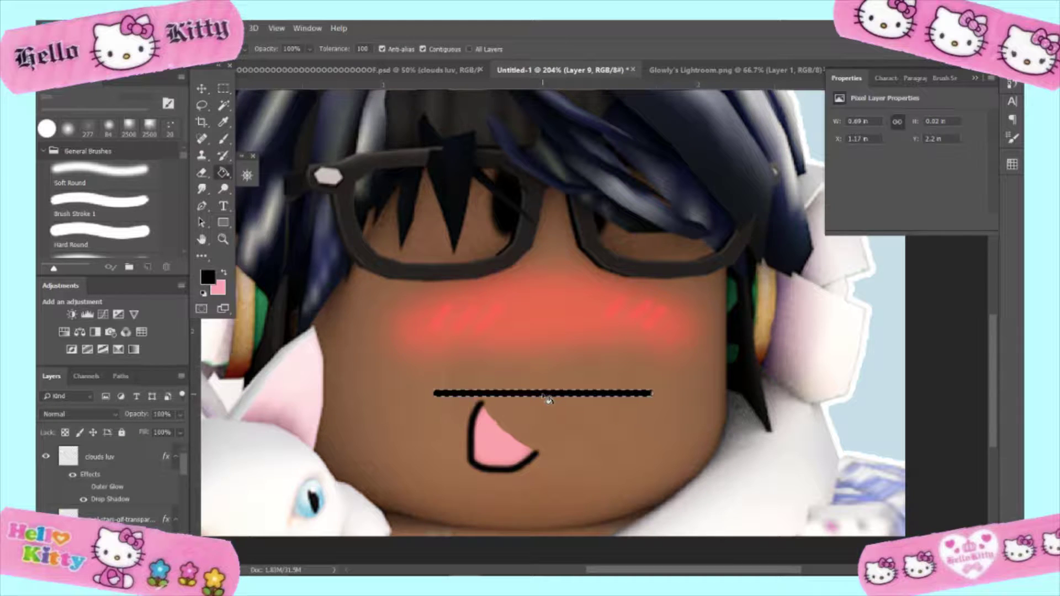
# Deselect and start free-transforming the black mouth line
pyautogui.click(223, 88)
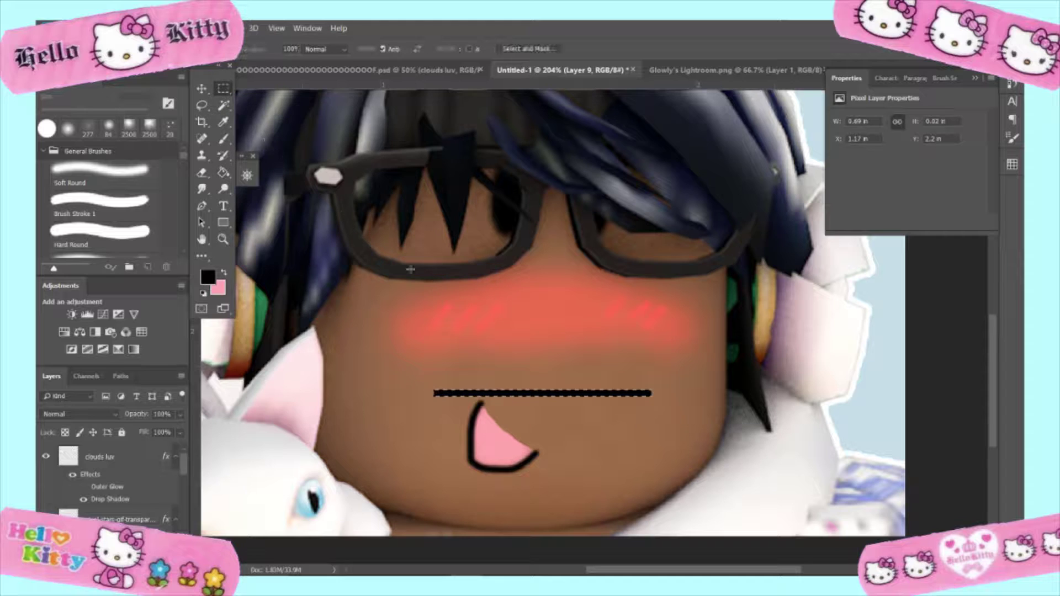
pyautogui.click(430, 288)
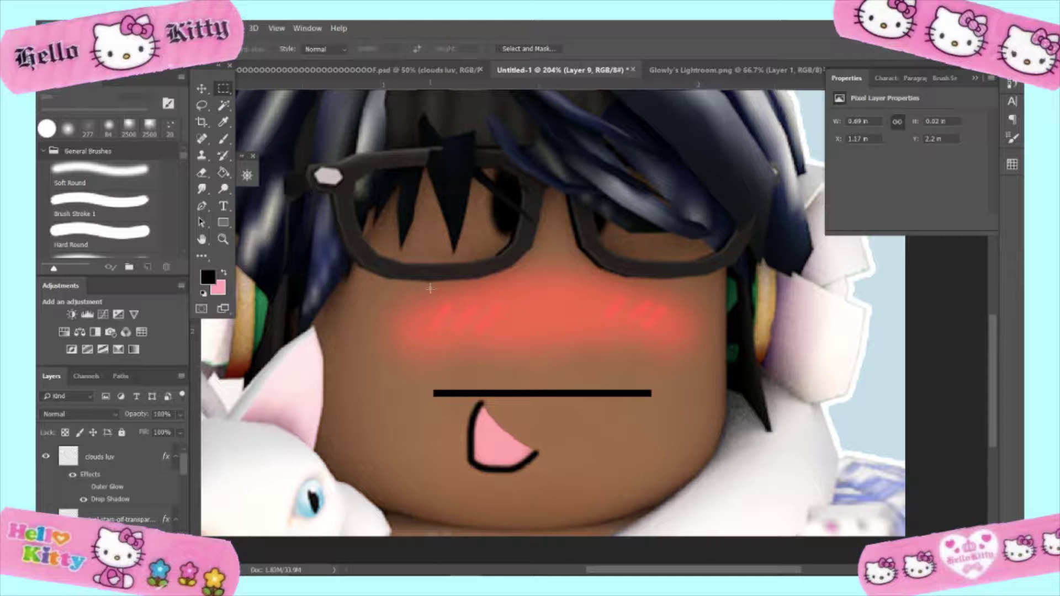
pyautogui.click(206, 91)
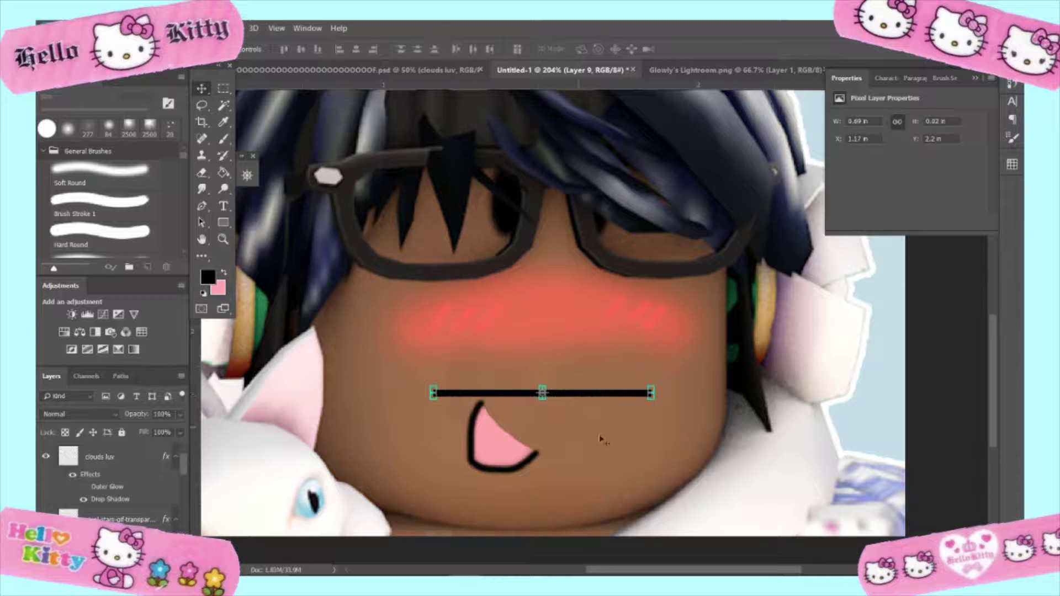
pyautogui.scroll(-1, 611, 442)
pyautogui.scroll(-1, 612, 456)
pyautogui.scroll(-2, 630, 436)
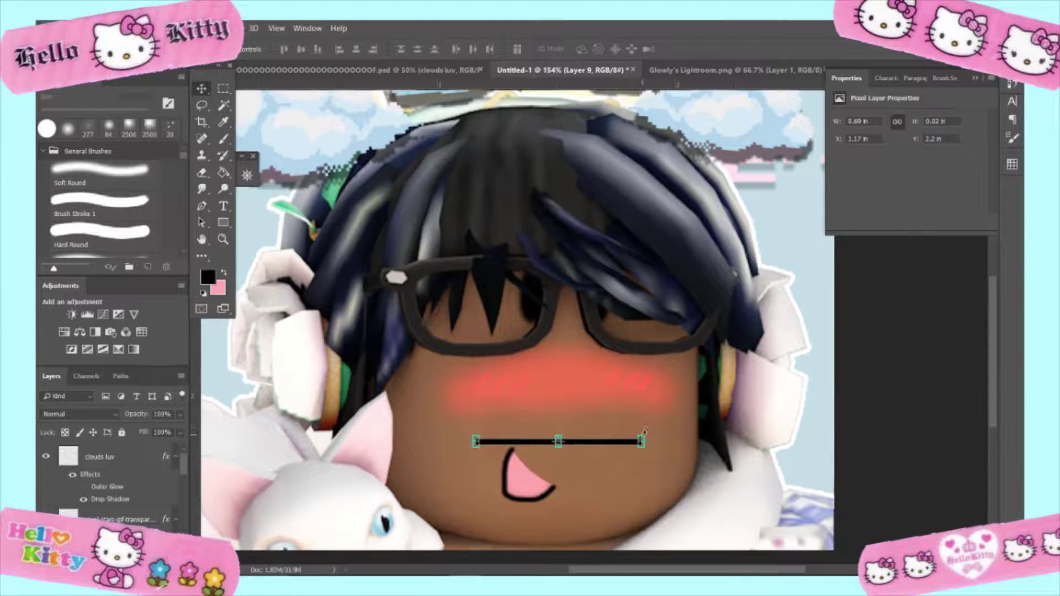
pyautogui.moveTo(642, 440)
pyautogui.mouseDown()
pyautogui.moveTo(647, 415)
pyautogui.moveTo(652, 432)
pyautogui.mouseUp()
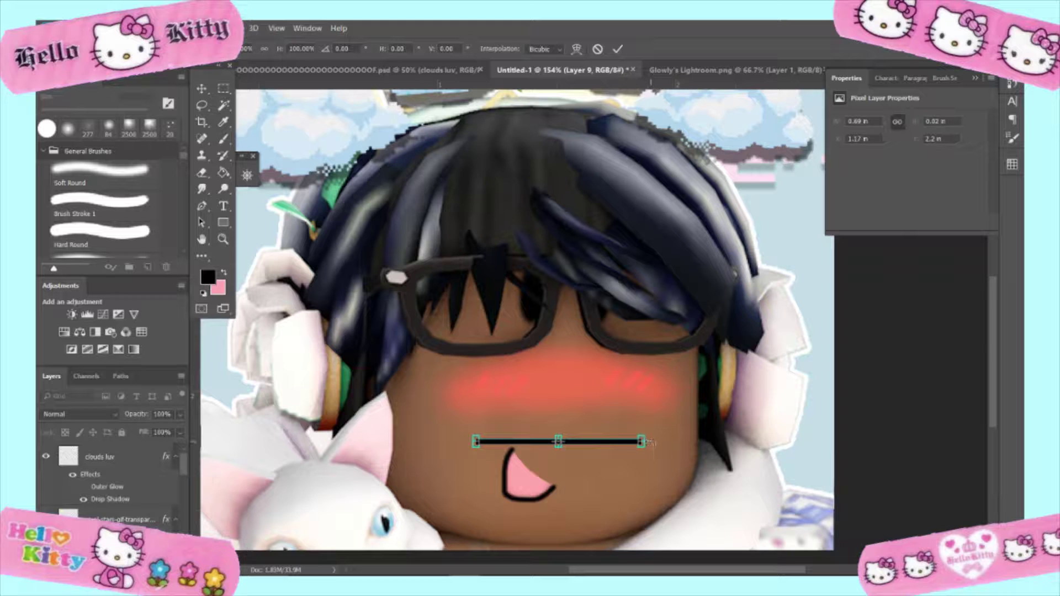
pyautogui.scroll(1, 649, 441)
pyautogui.scroll(1, 649, 447)
pyautogui.scroll(1, 641, 453)
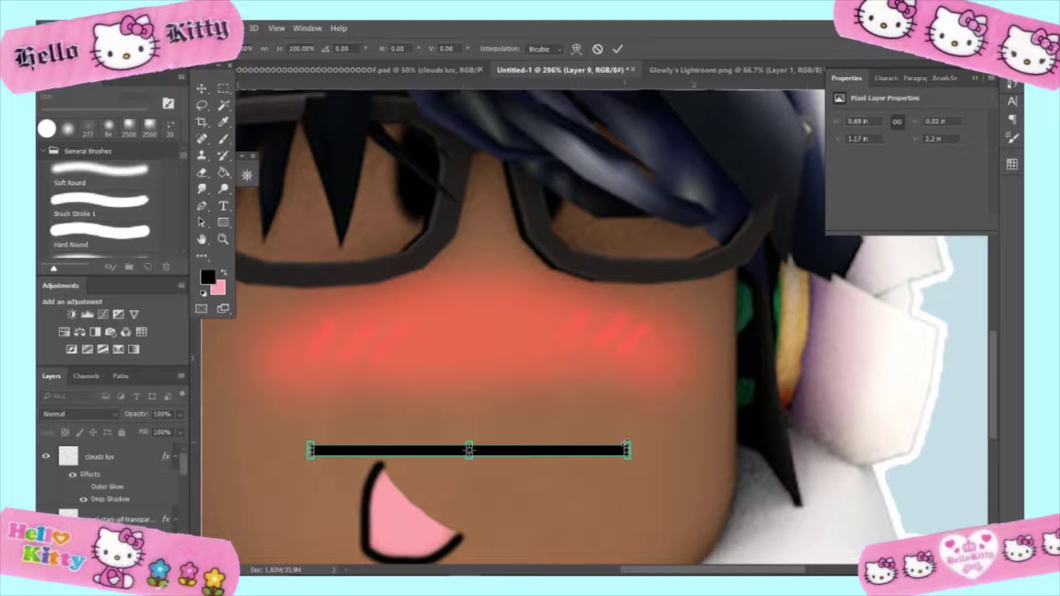
# Stretch the mouth line's right end slightly and commit the resize
pyautogui.moveTo(629, 441); pyautogui.dragTo(644, 436)
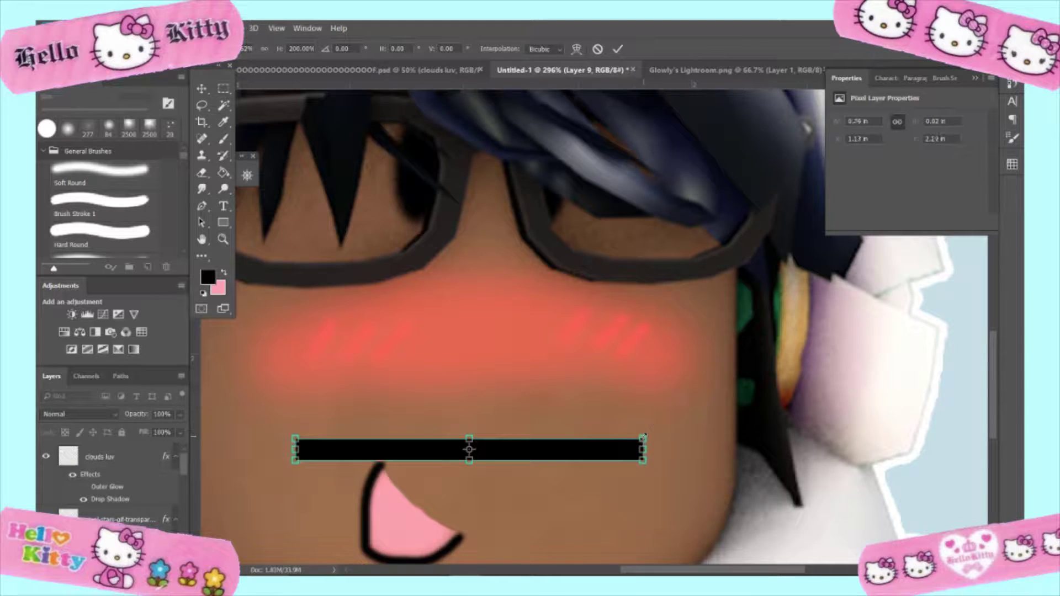
pyautogui.hotkey('ctrl', 'z')
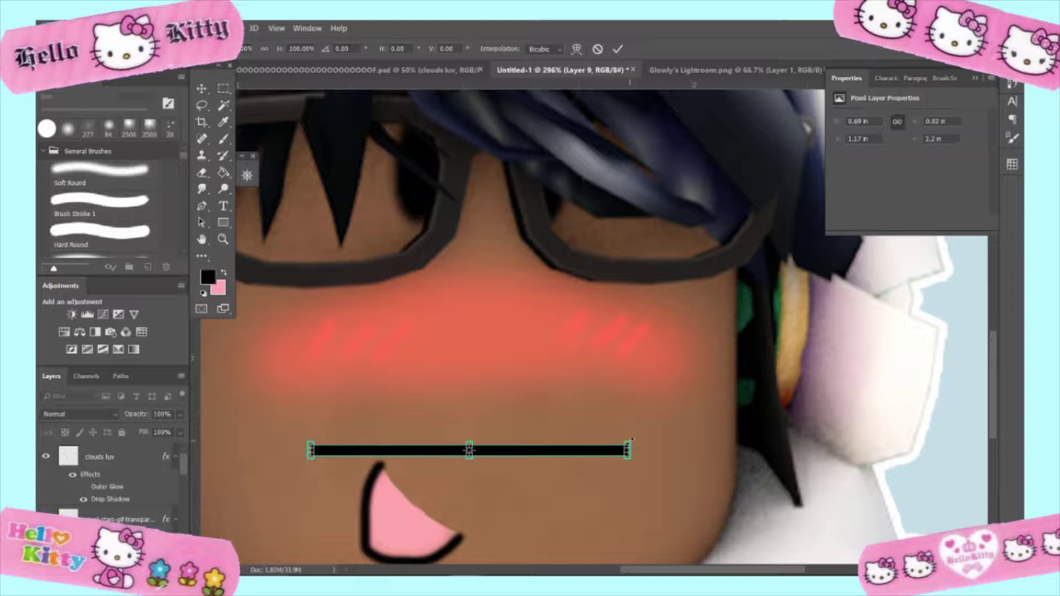
pyautogui.moveTo(632, 440); pyautogui.dragTo(646, 437)
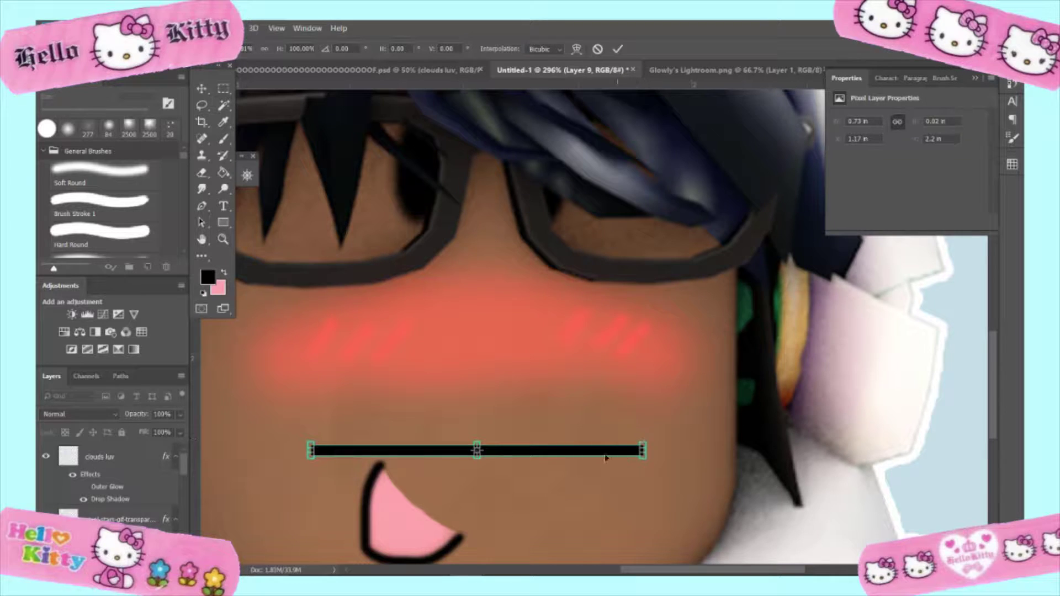
pyautogui.scroll(-3, 577, 484)
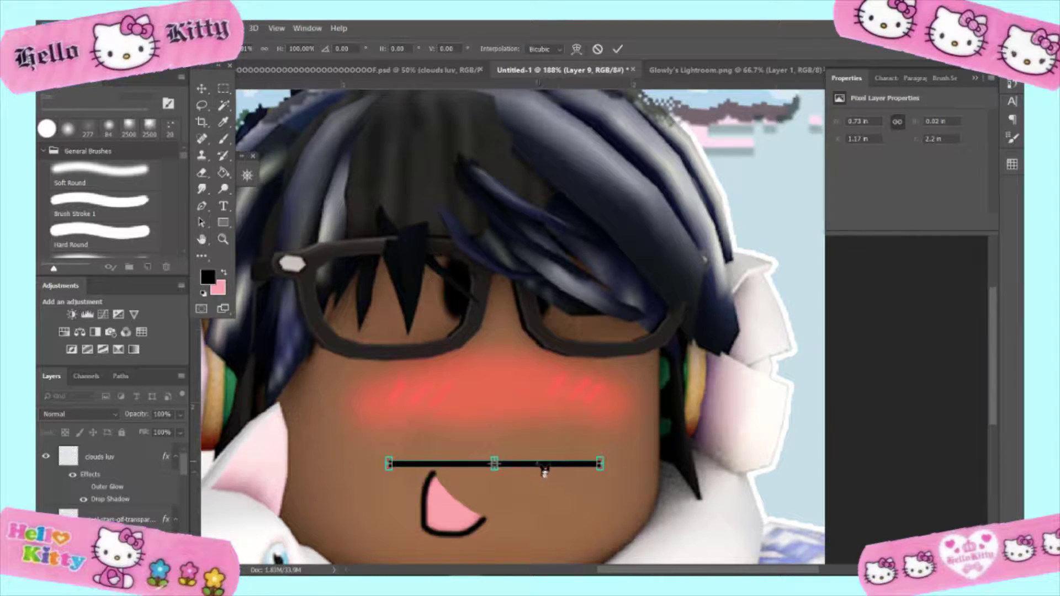
pyautogui.click(617, 49)
pyautogui.scroll(-2, 497, 331)
# Try a Perspective transform tilt on the mouth line, then undo it
pyautogui.click(223, 88)
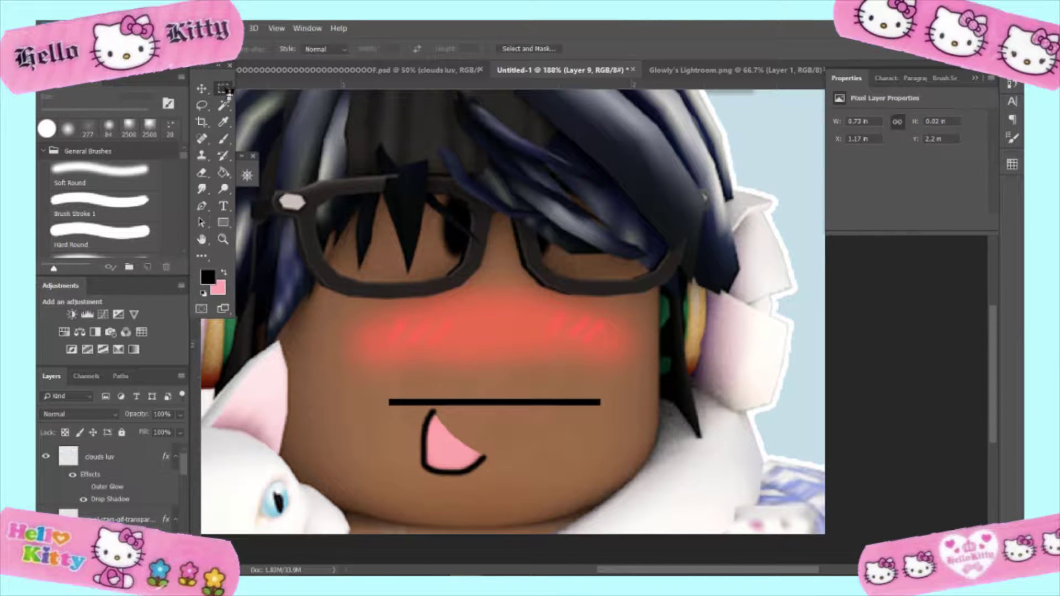
pyautogui.click(114, 29)
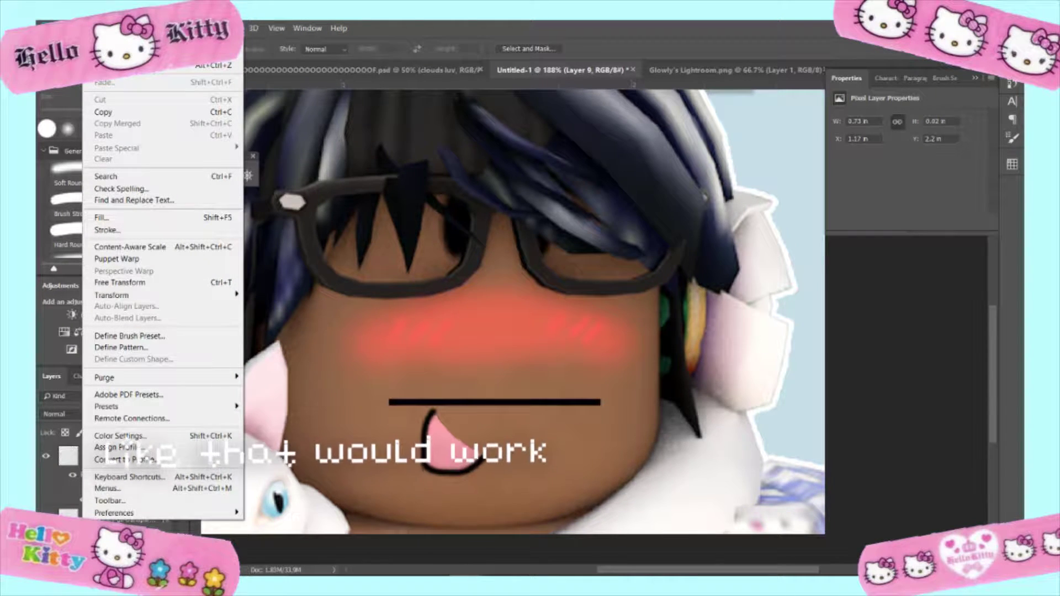
pyautogui.click(163, 282)
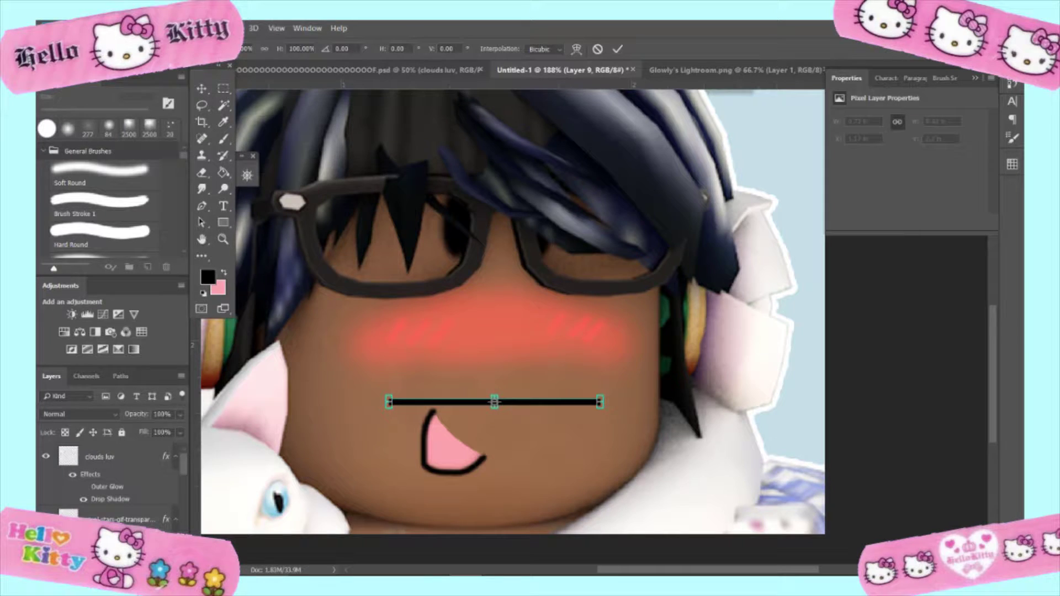
pyautogui.hotkey('alt', 'e')
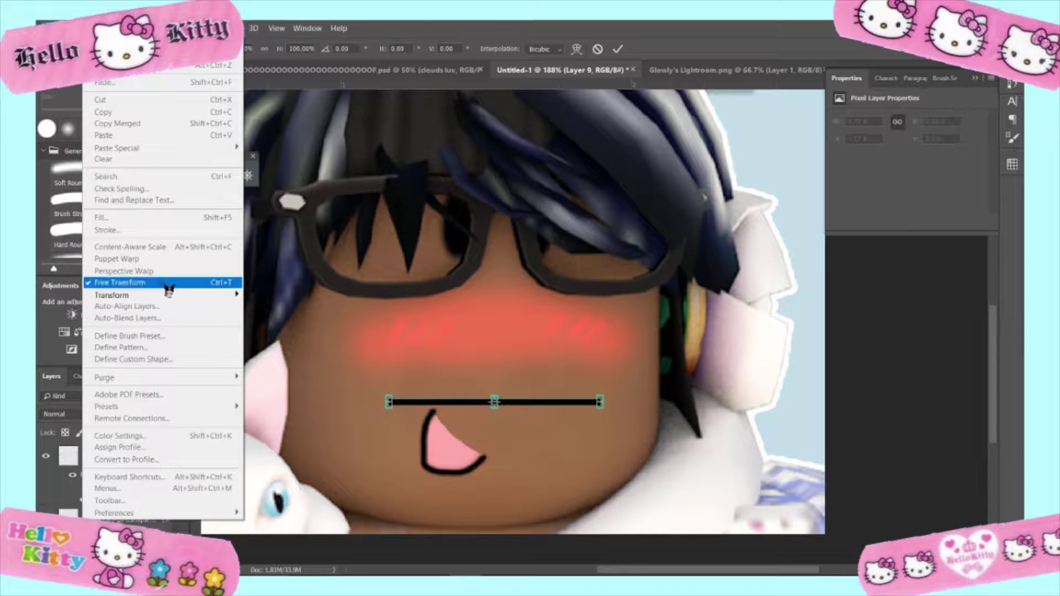
pyautogui.moveTo(111, 295)
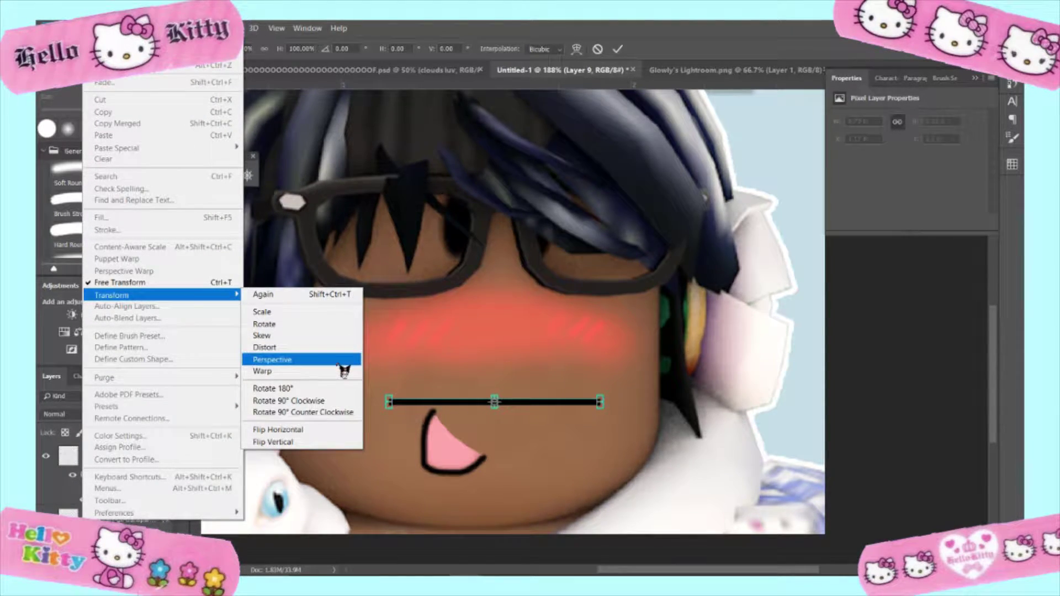
pyautogui.click(270, 359)
pyautogui.scroll(4, 683, 388)
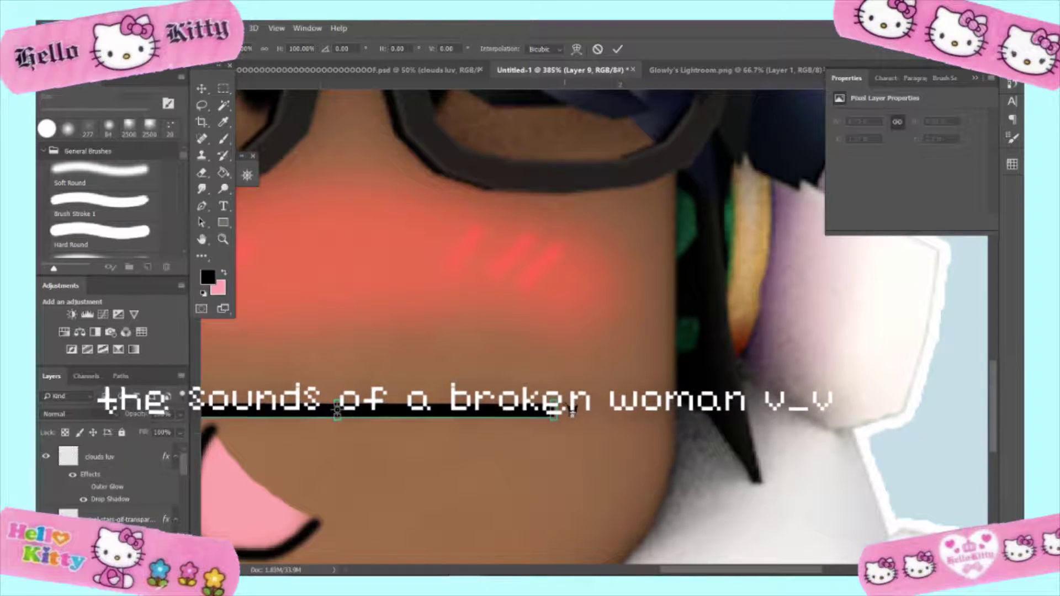
pyautogui.moveTo(553, 411); pyautogui.dragTo(556, 414)
pyautogui.hotkey('ctrl', 'z')
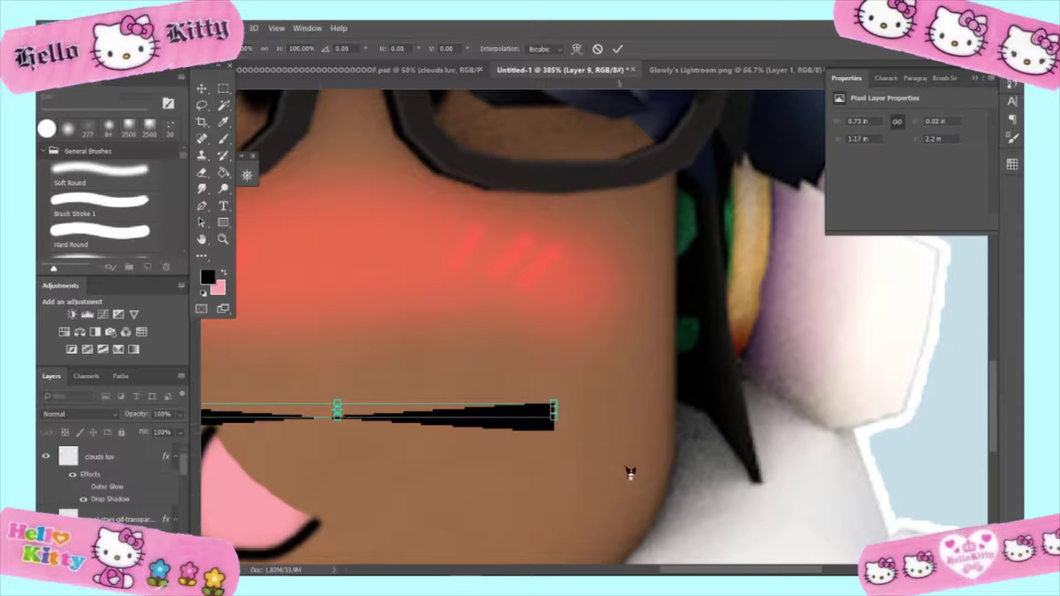
pyautogui.hotkey('ctrl', 'z')
# Nudge the line's left corner slightly and apply the transform
pyautogui.hscroll(-2, 668, 425)
pyautogui.hscroll(-4, 668, 426)
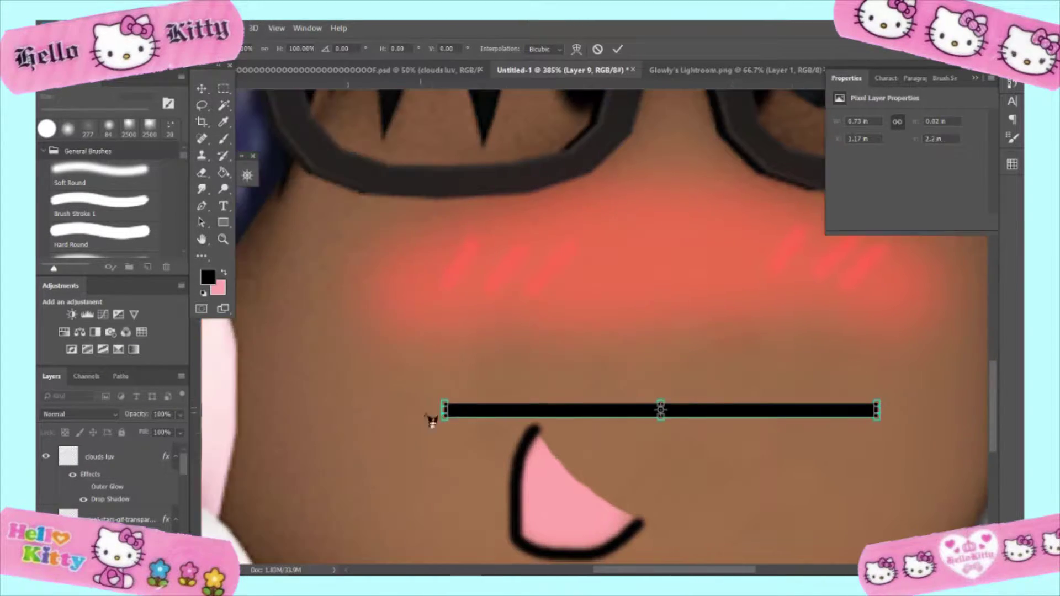
pyautogui.moveTo(446, 404); pyautogui.dragTo(444, 397)
pyautogui.press('Return')
pyautogui.scroll(-5, 552, 408)
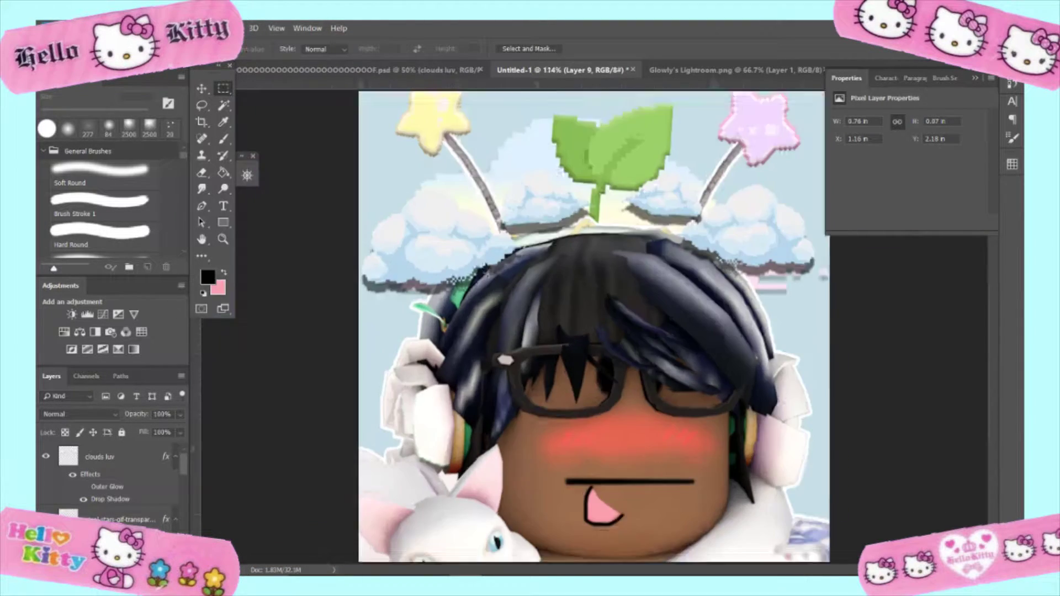
pyautogui.scroll(-2, 118, 486)
# Select both tongue layers and free-transform them together
pyautogui.scroll(2, 118, 485)
pyautogui.click(110, 496)
pyautogui.keyDown('shift'); pyautogui.click(111, 471); pyautogui.keyUp('shift')
pyautogui.hotkey('ctrl', 't')
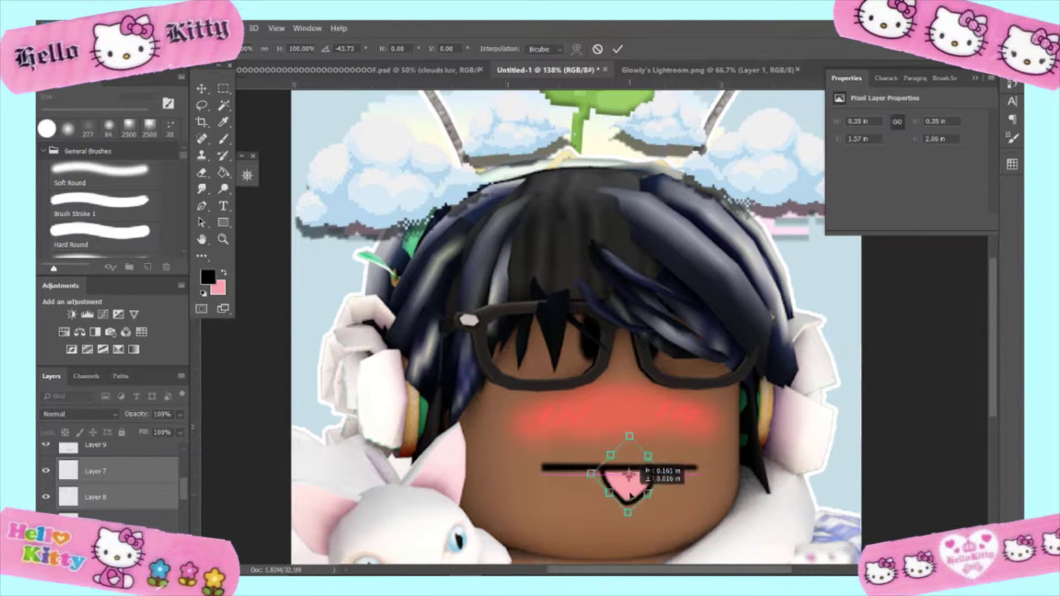
pyautogui.scroll(-1, 394, 269)
pyautogui.press('Return')
pyautogui.scroll(-1, 552, 331)
pyautogui.rightClick(113, 475)
pyautogui.press('Escape')
pyautogui.scroll(2, 113, 475)
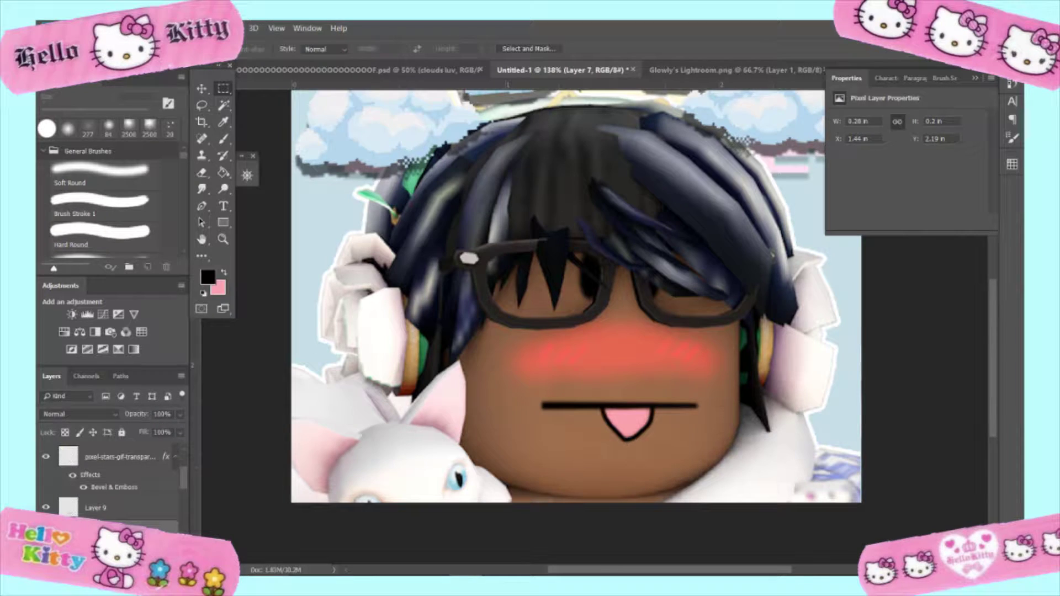
# Hide the mouth line layer and add a new empty layer for brushing the mouth
pyautogui.click(46, 508)
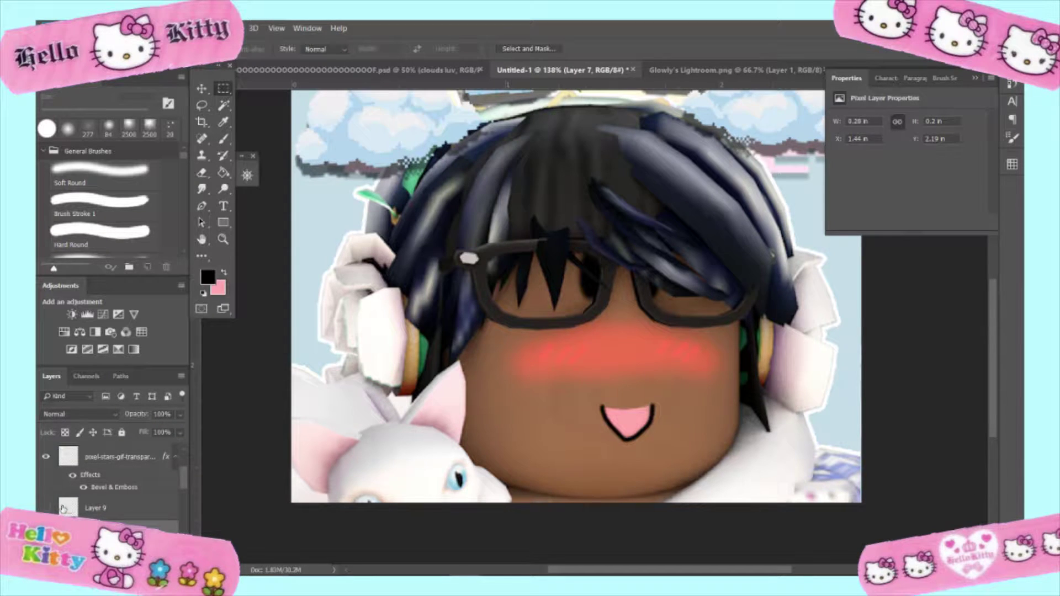
pyautogui.click(119, 514)
pyautogui.hotkey('ctrl', 'alt', 'shift', 'n')
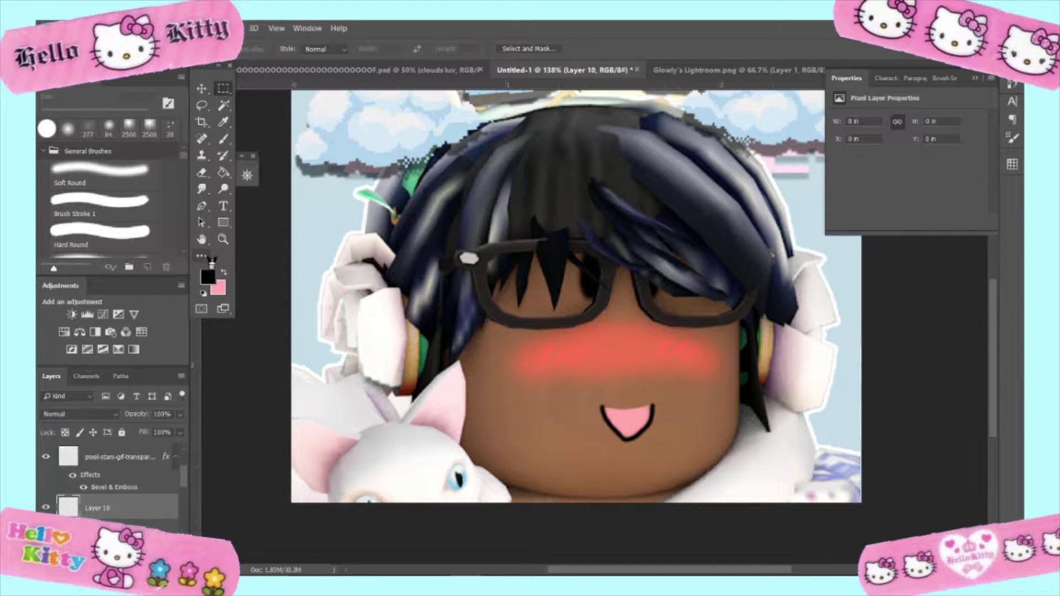
pyautogui.click(223, 139)
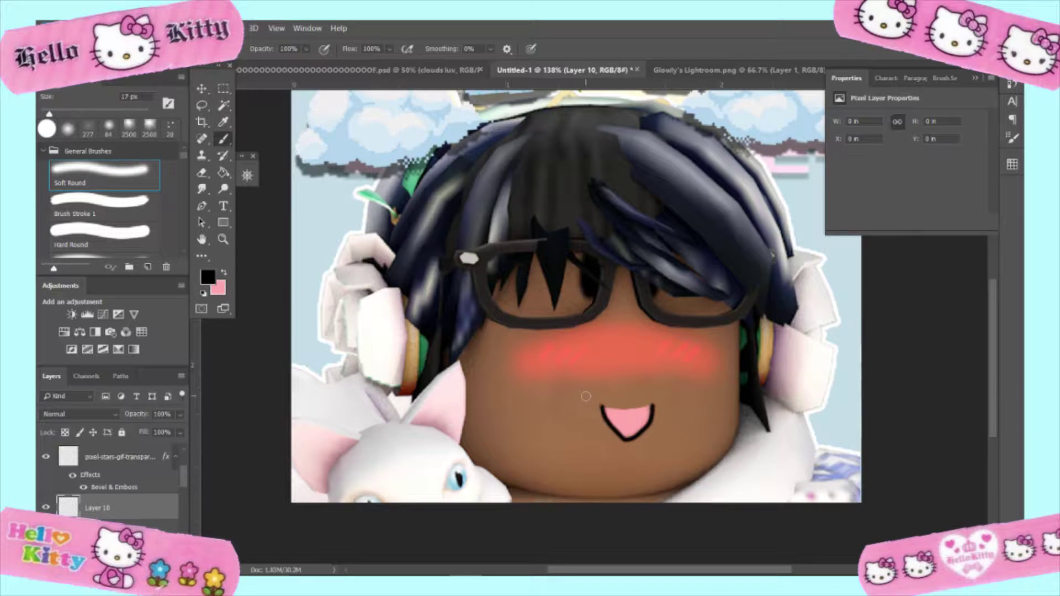
pyautogui.moveTo(568, 394); pyautogui.dragTo(667, 397)
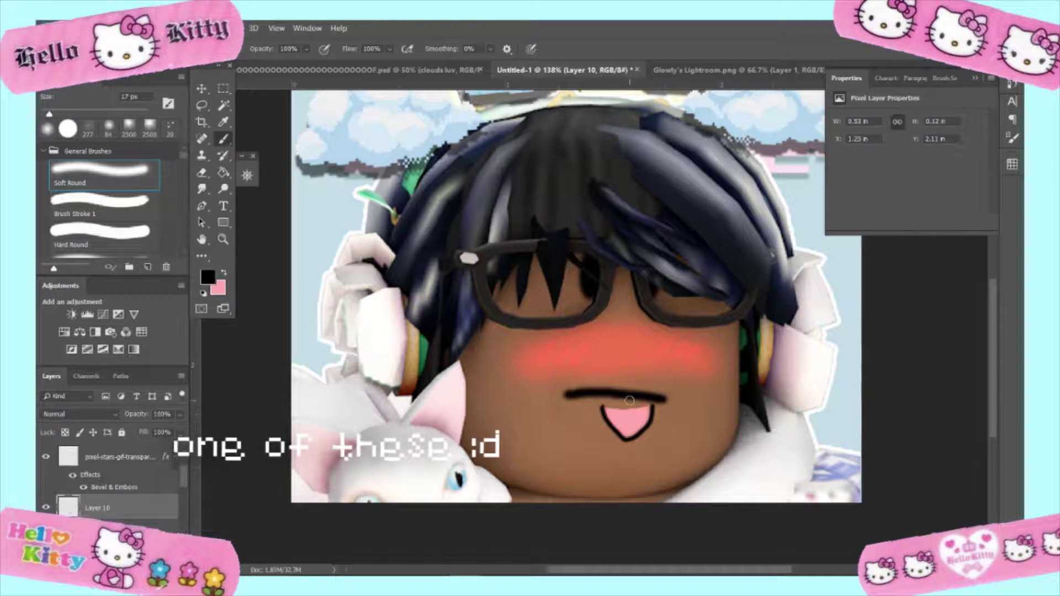
pyautogui.hotkey('ctrl', 'z')
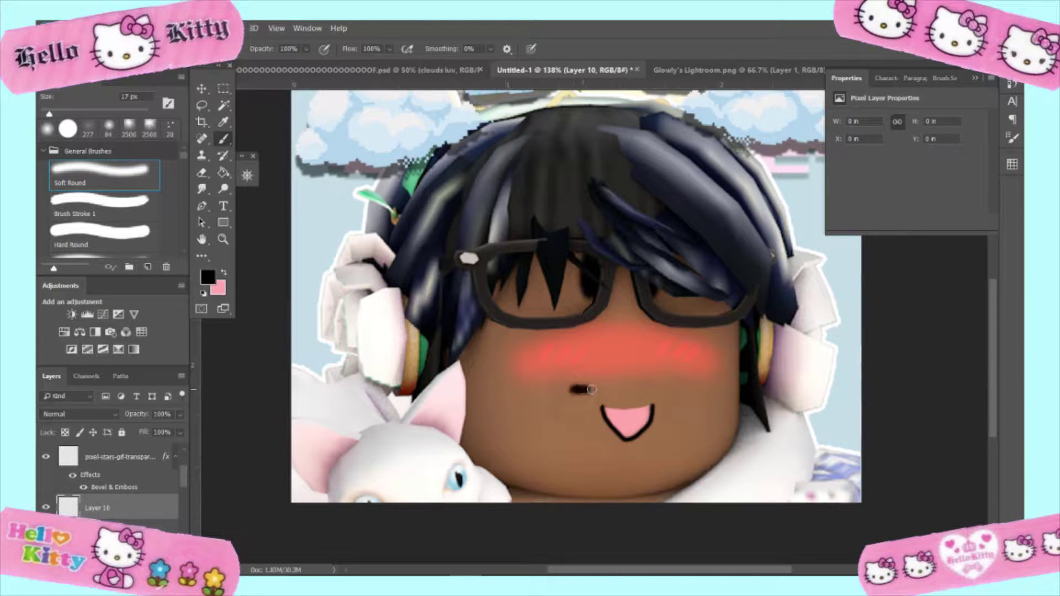
# Outline the tongue's bottom in black and brush a mouth line above it
pyautogui.scroll(2, 669, 390)
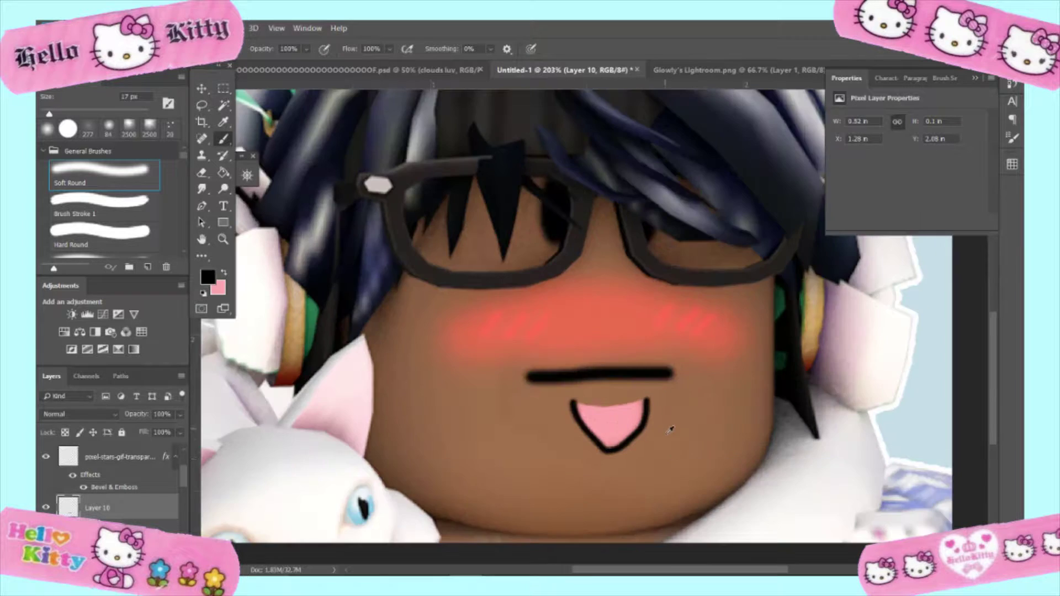
pyautogui.scroll(2, 652, 434)
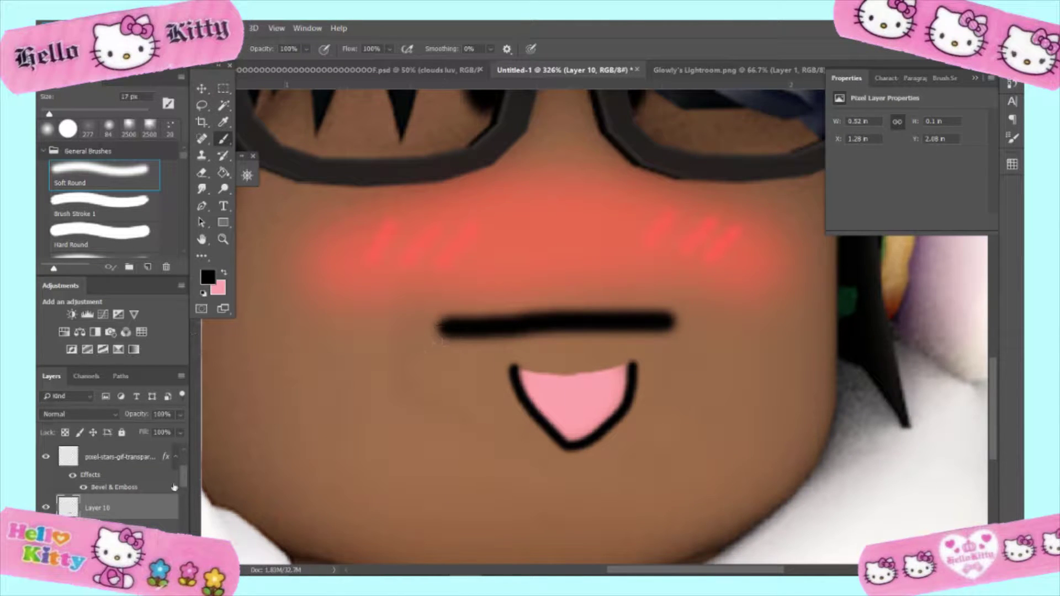
pyautogui.scroll(-2, 174, 487)
pyautogui.scroll(2, 129, 500)
pyautogui.moveTo(481, 438)
pyautogui.mouseDown()
pyautogui.moveTo(550, 457)
pyautogui.moveTo(623, 443)
pyautogui.moveTo(671, 394)
pyautogui.moveTo(684, 342)
pyautogui.mouseUp()
pyautogui.press('super')
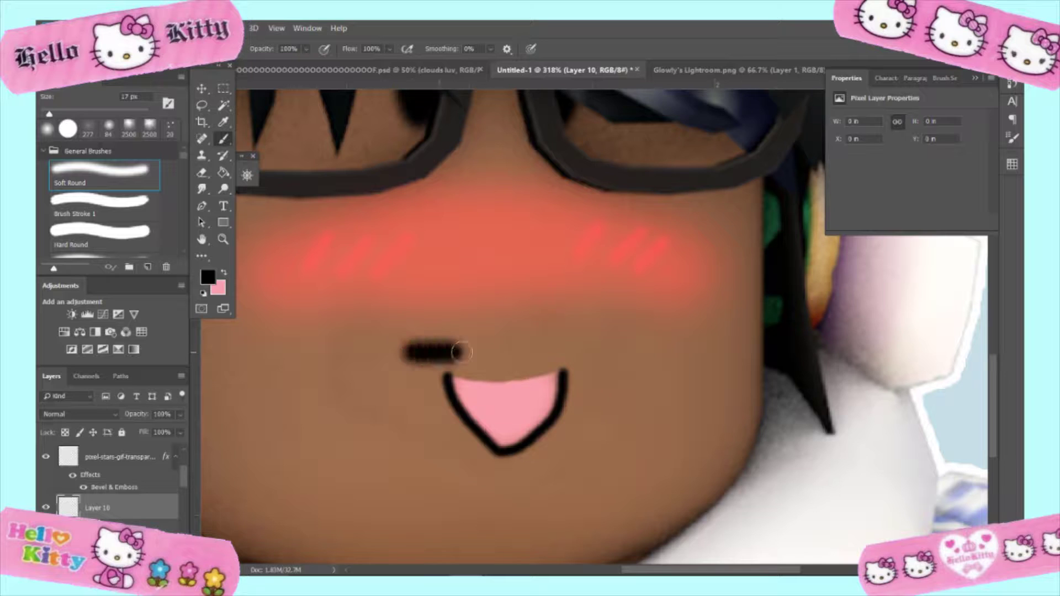
pyautogui.moveTo(398, 351); pyautogui.dragTo(507, 352)
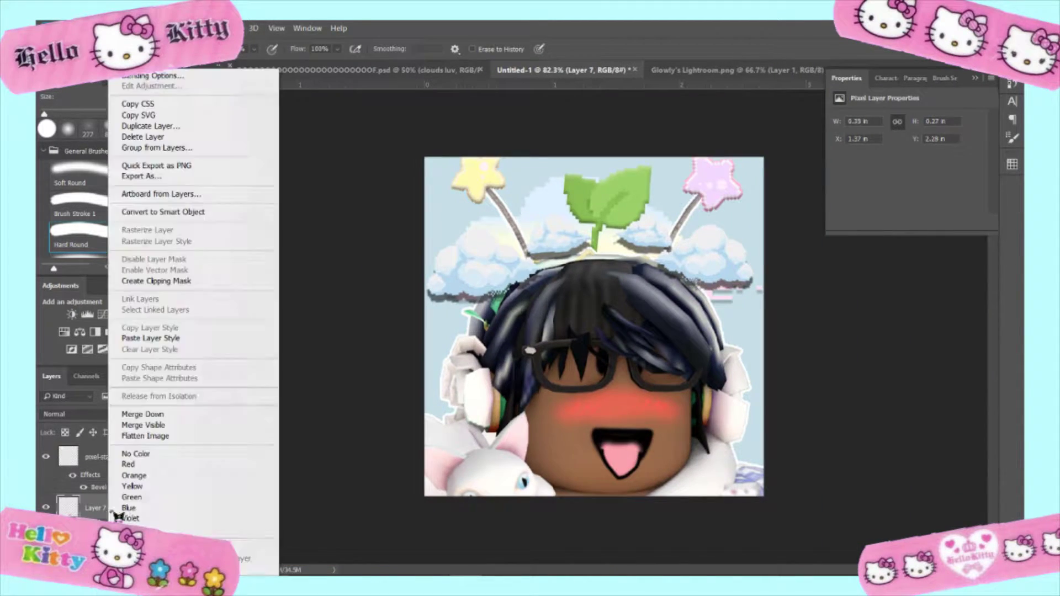
# Add a drop shadow to the mouth layer and begin merging the mouth layers
pyautogui.click(111, 366)
pyautogui.click(510, 131)
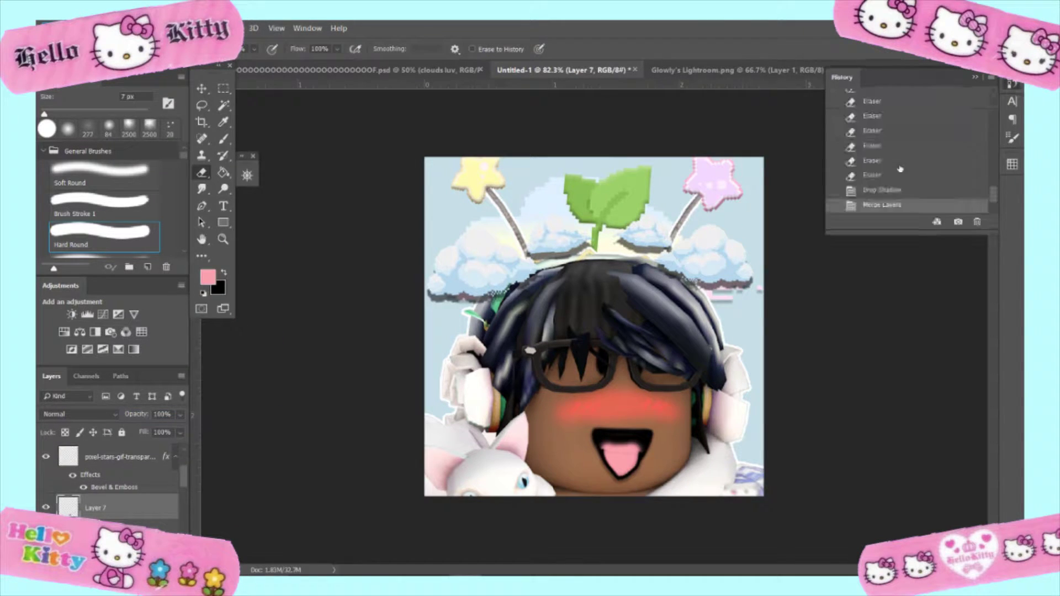
pyautogui.rightClick(147, 458)
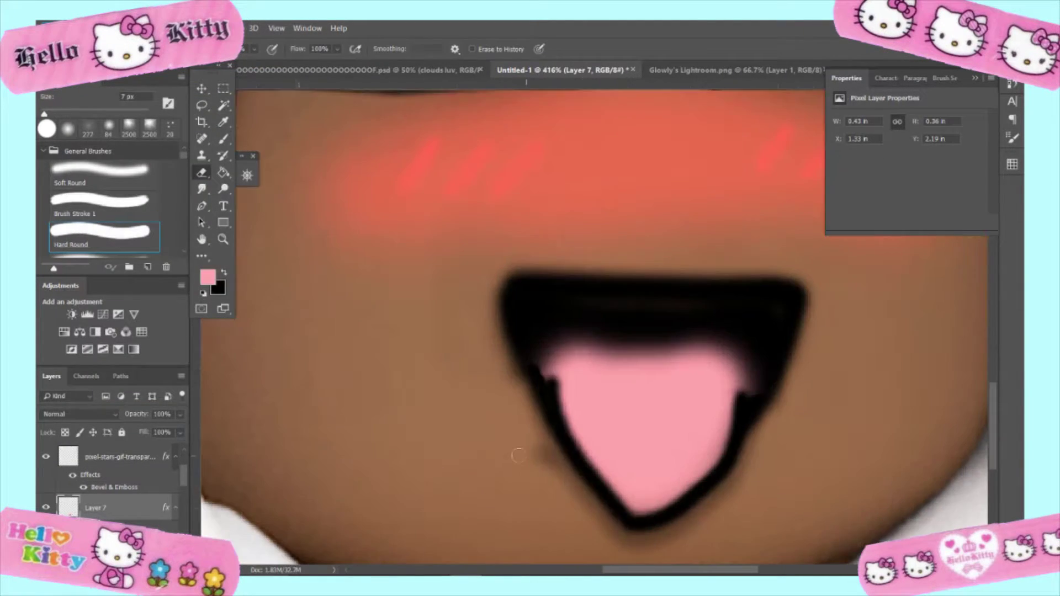
pyautogui.scroll(5, 475, 457)
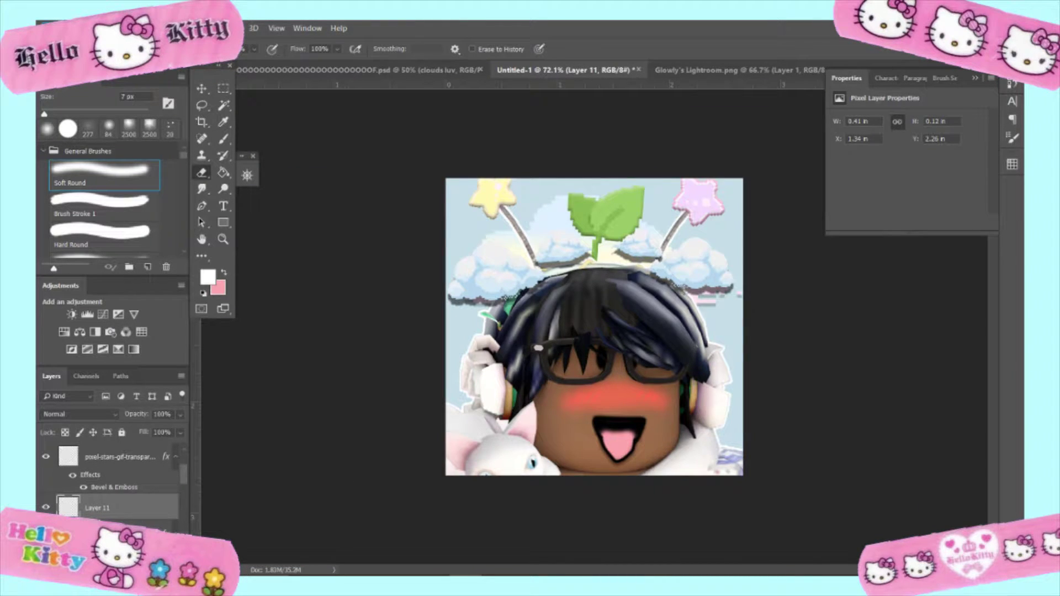
# Switch to sampling colours from the image and collapse the General Brushes folder
pyautogui.scroll(3, 609, 316)
pyautogui.scroll(4, 574, 353)
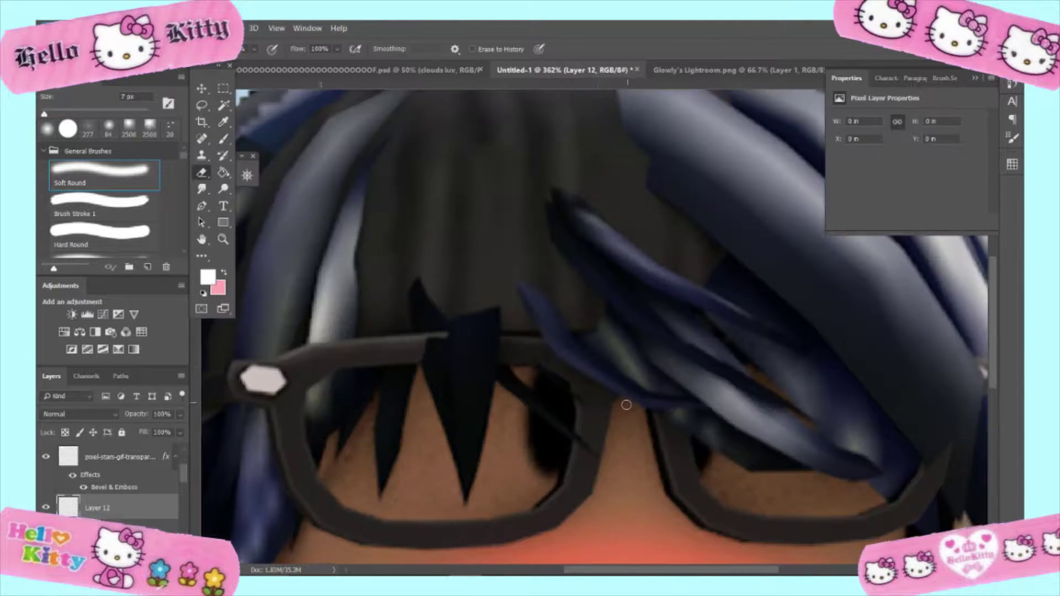
pyautogui.scroll(3, 543, 393)
pyautogui.scroll(-2, 538, 446)
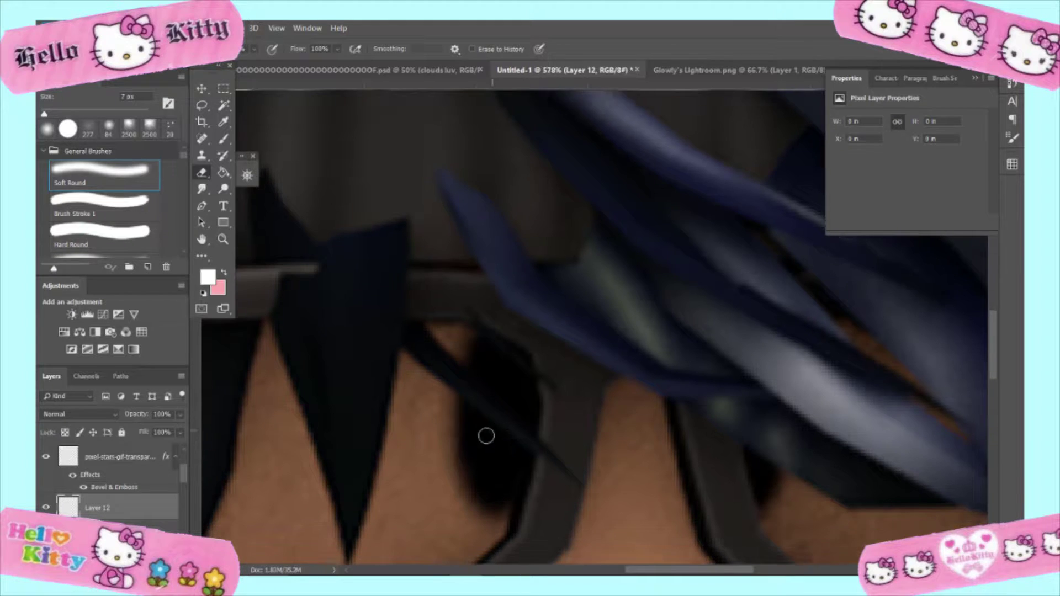
pyautogui.click(225, 121)
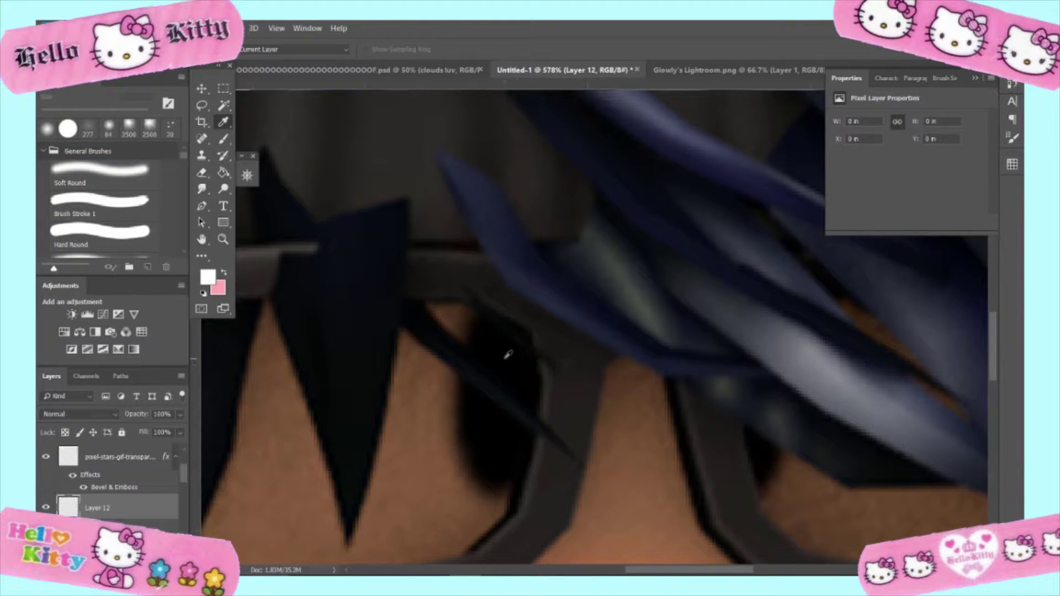
pyautogui.click(49, 152)
pyautogui.scroll(-2, 110, 215)
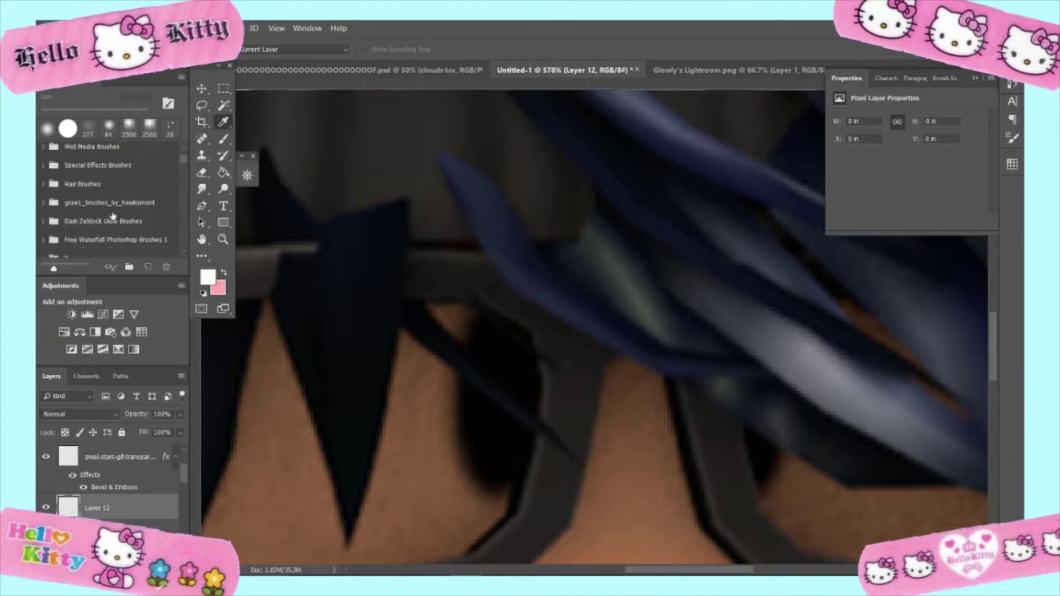
pyautogui.scroll(-2, 112, 216)
pyautogui.scroll(-2, 125, 219)
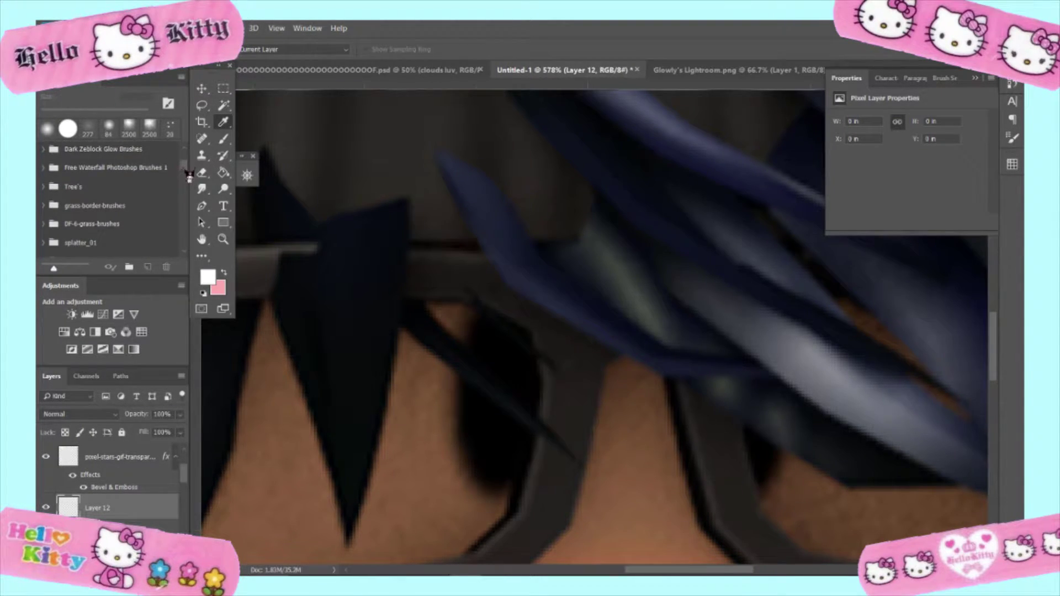
pyautogui.scroll(-3, 111, 199)
pyautogui.scroll(-3, 99, 209)
pyautogui.scroll(-2, 88, 218)
pyautogui.scroll(-2, 85, 219)
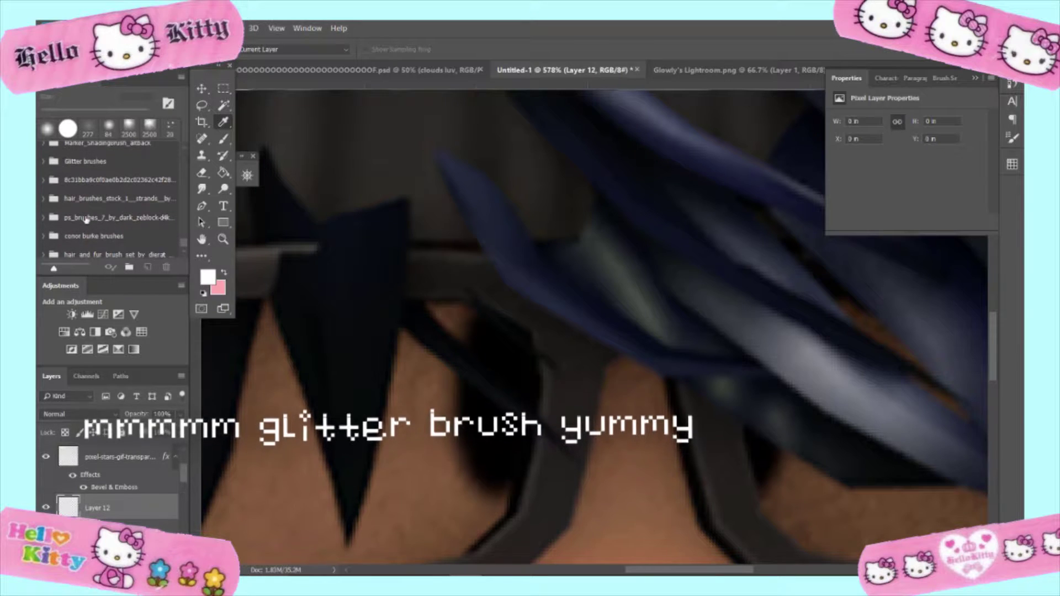
pyautogui.scroll(1, 69, 195)
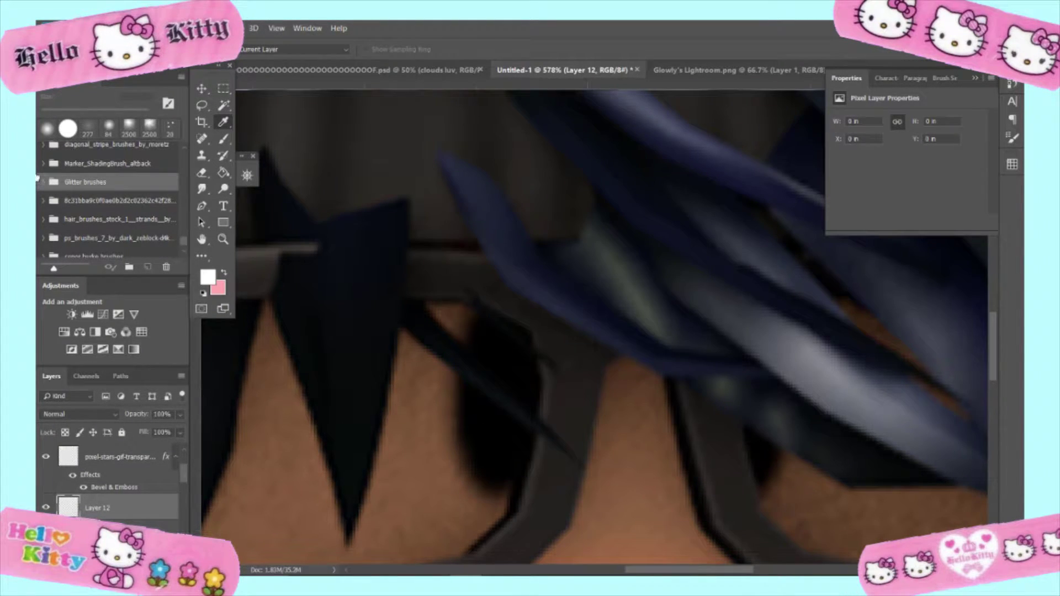
# Choose the fine glitter brush 8 from the Glitter brushes folder
pyautogui.click(44, 181)
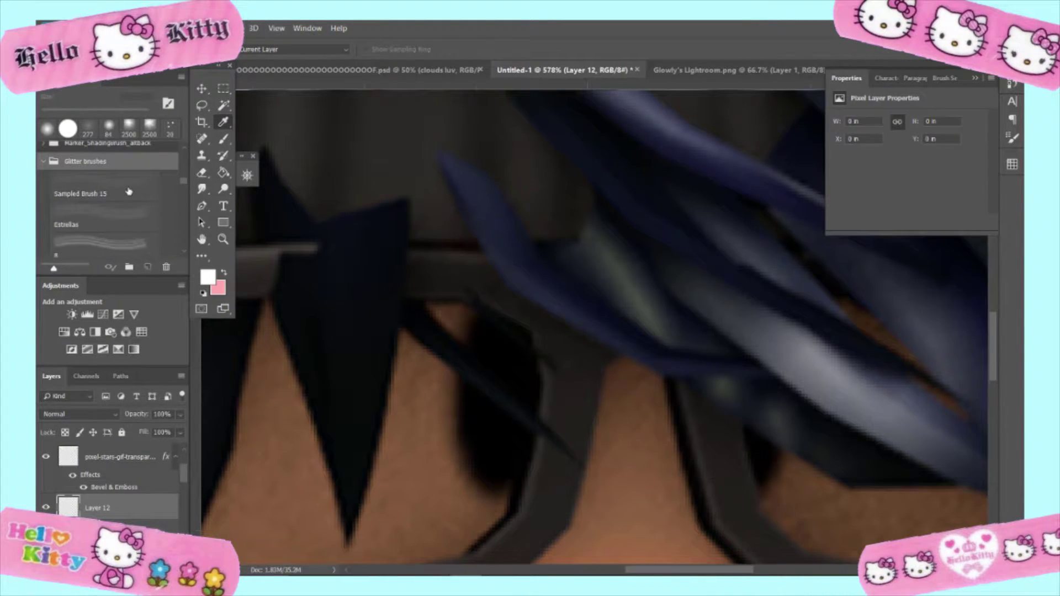
pyautogui.click(508, 349)
pyautogui.scroll(-4, 509, 357)
pyautogui.scroll(-3, 509, 357)
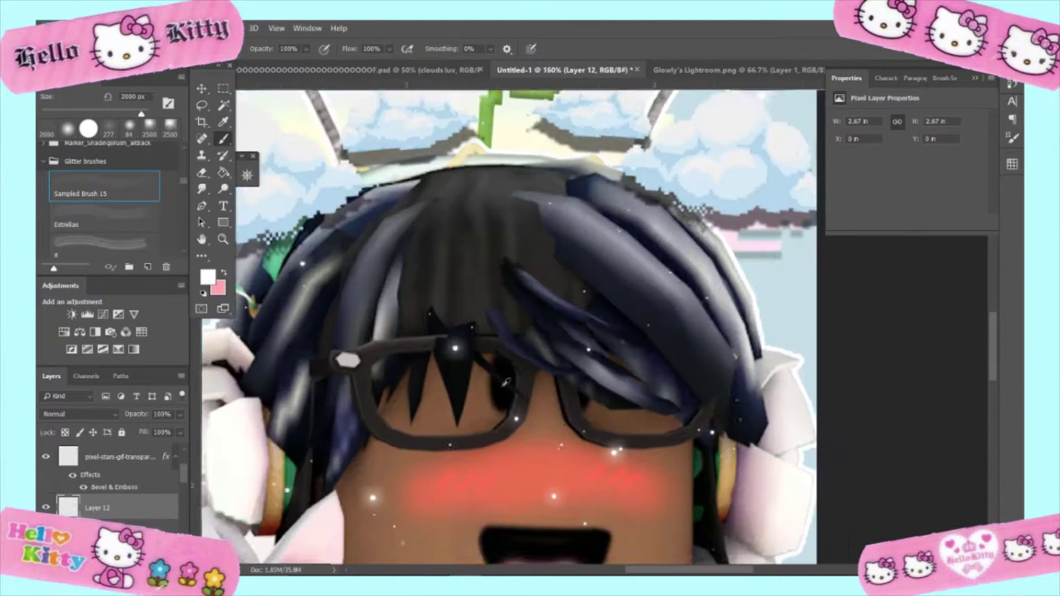
pyautogui.scroll(-3, 506, 386)
pyautogui.scroll(1, 506, 386)
pyautogui.scroll(1, 552, 392)
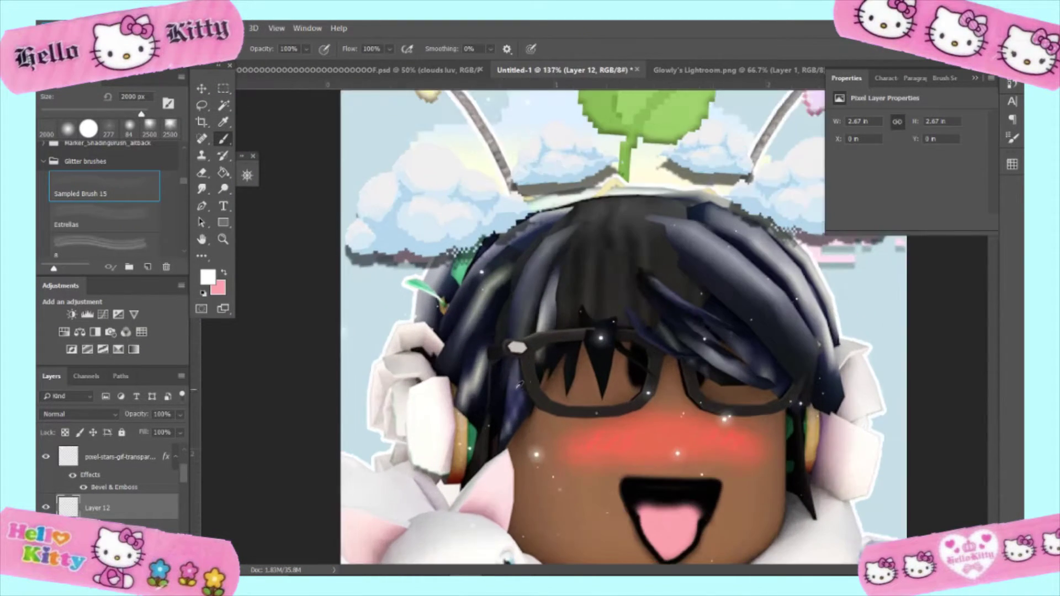
pyautogui.scroll(1, 669, 411)
pyautogui.scroll(2, 670, 412)
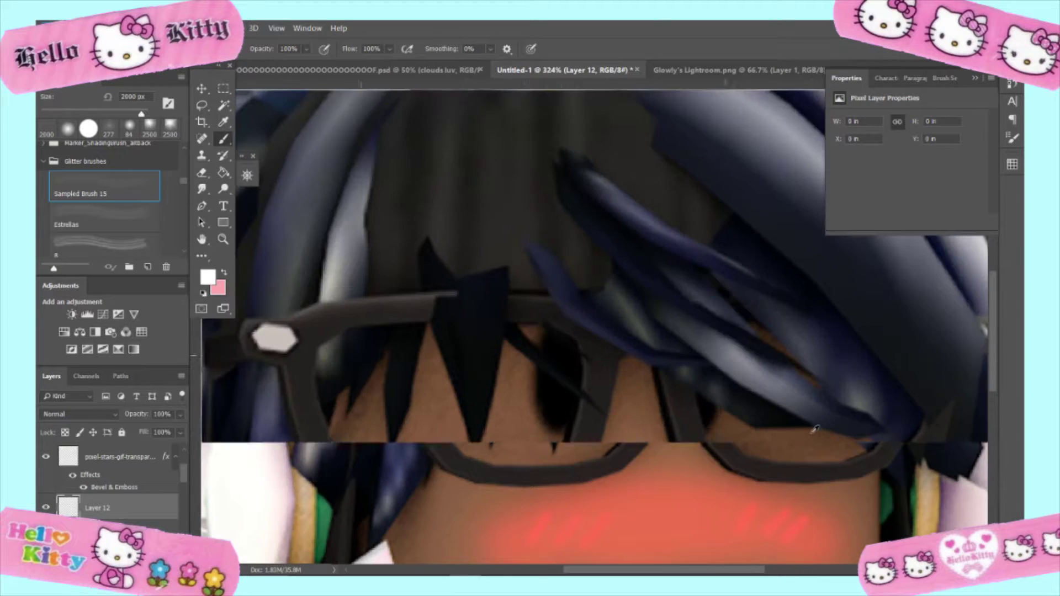
pyautogui.scroll(1, 669, 411)
pyautogui.click(142, 246)
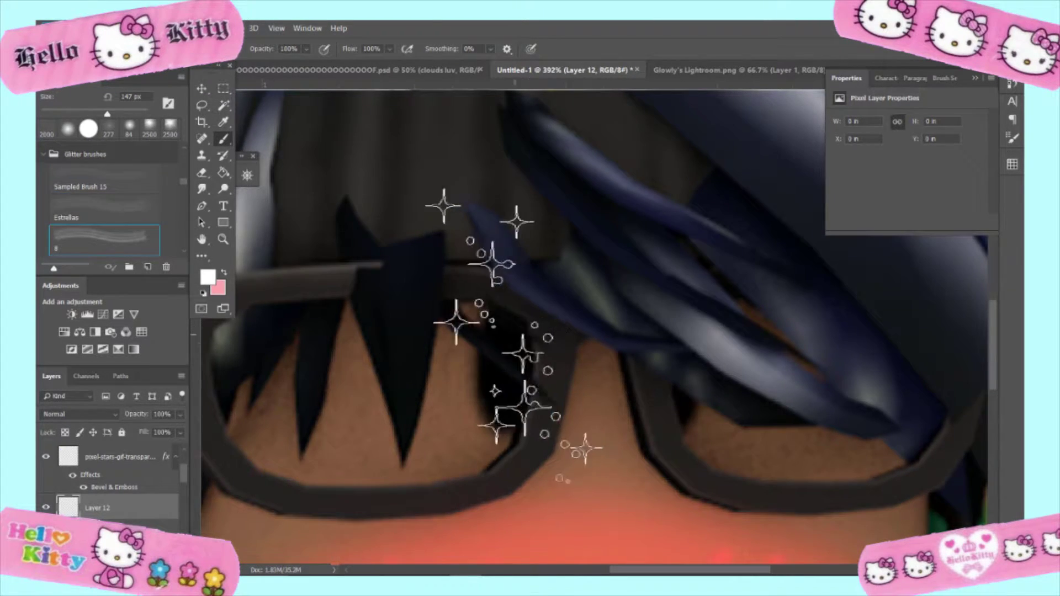
# Paint tiny white glitter specks into the dark eye area behind the glasses
pyautogui.moveTo(527, 342); pyautogui.dragTo(549, 362)
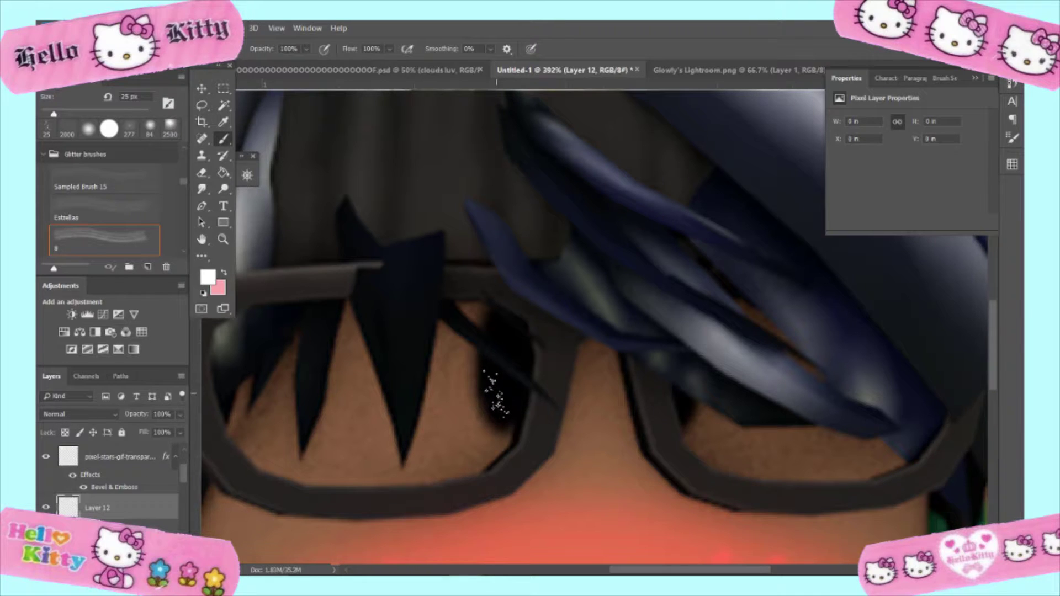
pyautogui.scroll(-3, 678, 456)
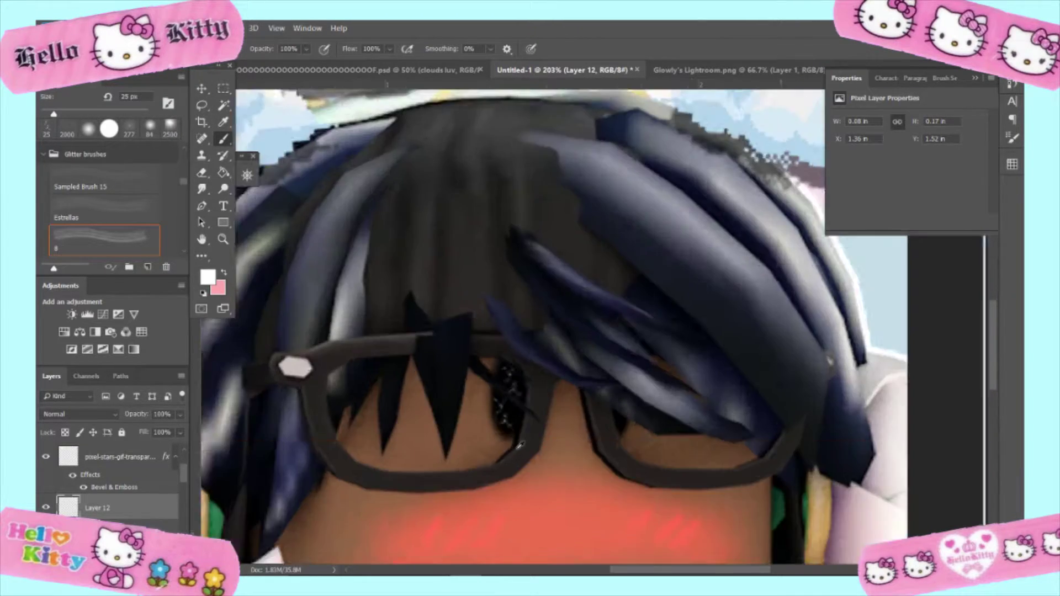
pyautogui.scroll(-2, 678, 456)
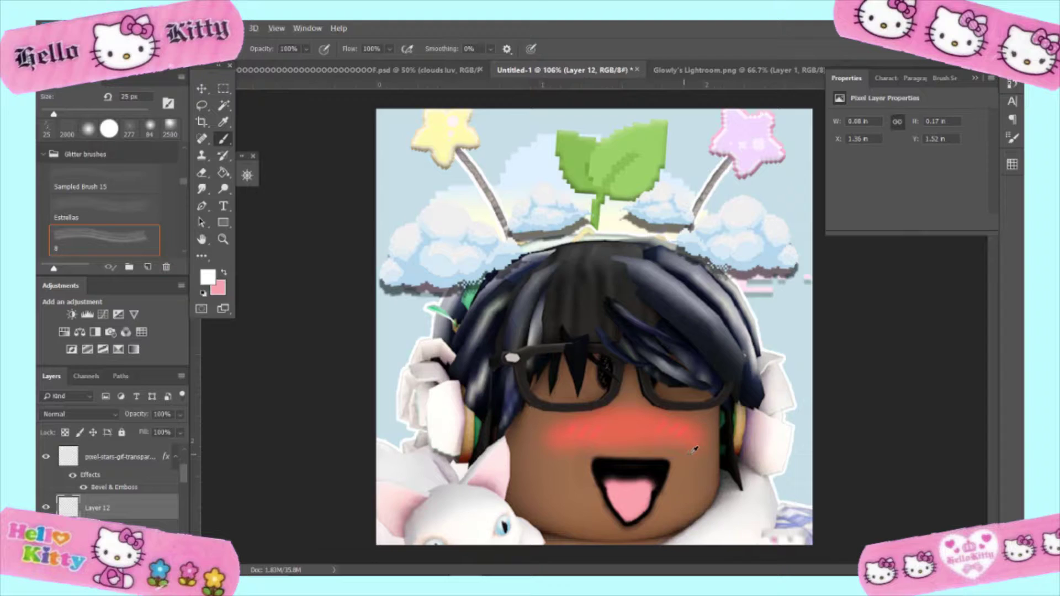
pyautogui.scroll(2, 685, 431)
pyautogui.scroll(2, 616, 317)
pyautogui.scroll(1, 557, 243)
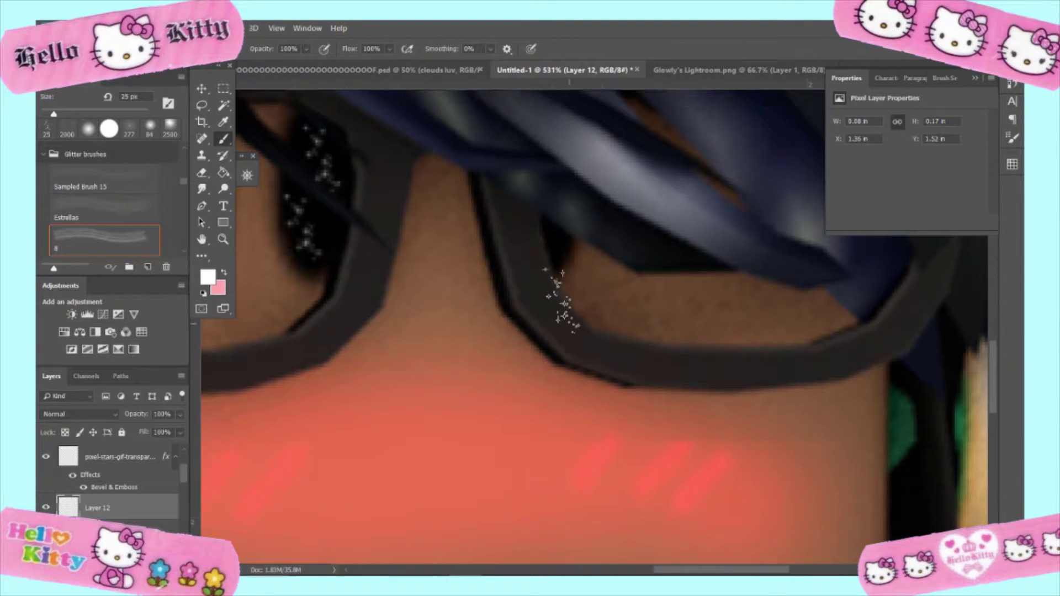
pyautogui.scroll(1, 560, 301)
pyautogui.scroll(1, 552, 306)
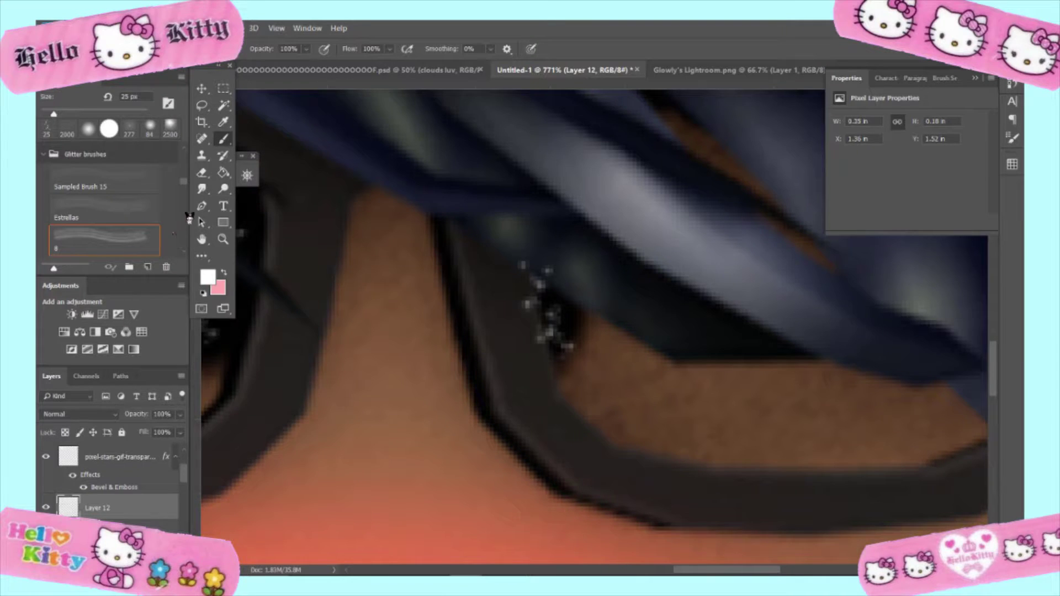
# Erase stray glitter specks beside the right eye and near the glasses frame
pyautogui.press('e')
pyautogui.moveTo(504, 260); pyautogui.dragTo(535, 343)
pyautogui.moveTo(561, 282); pyautogui.dragTo(548, 330)
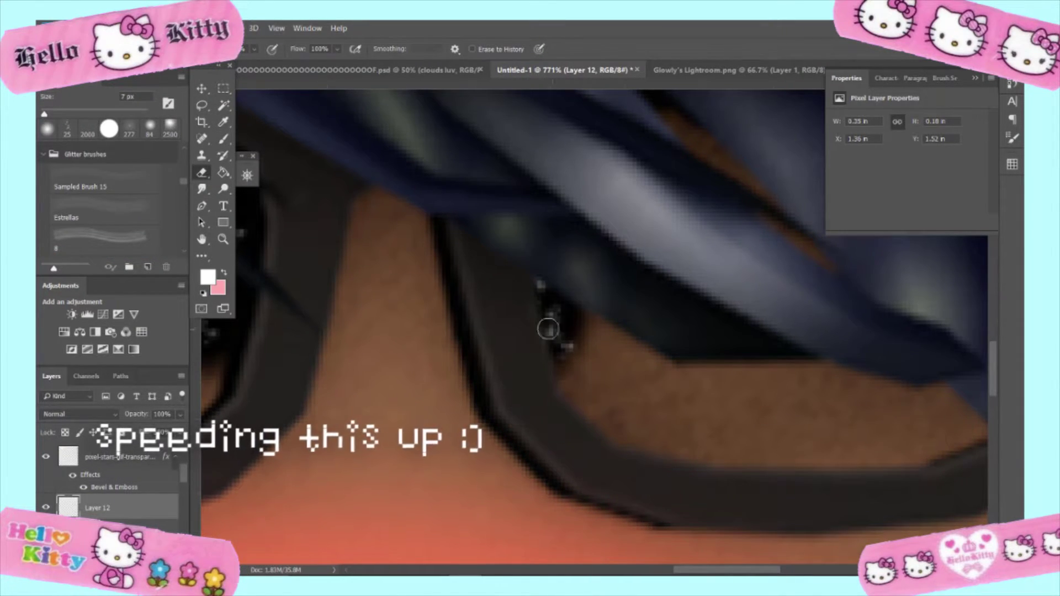
pyautogui.hotkey('ctrl', '0')
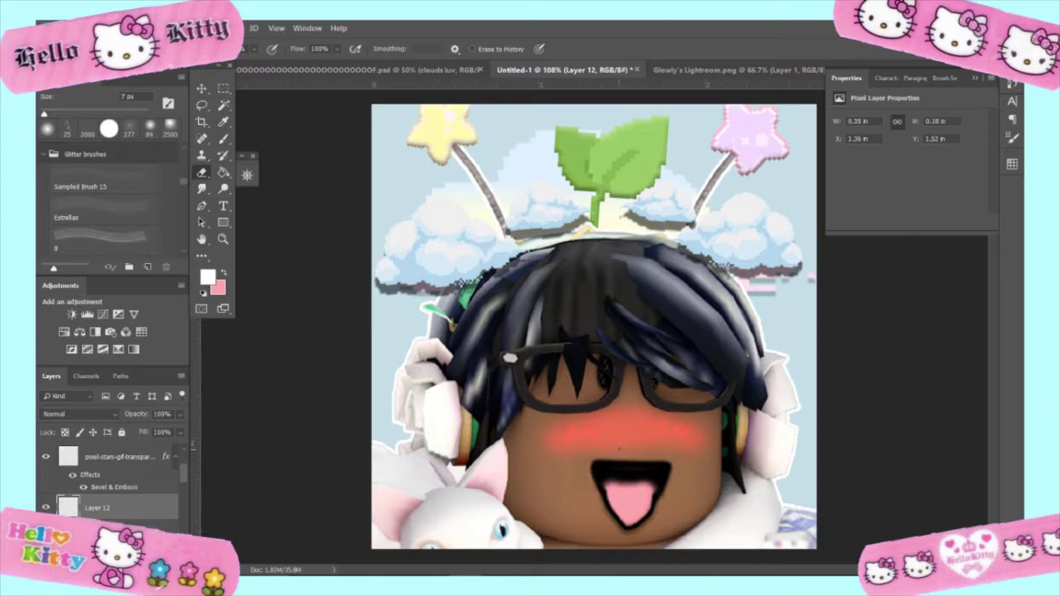
# Show Layer 13, stamp glitter across the image, then step it back in History
pyautogui.click(46, 507)
pyautogui.click(223, 138)
pyautogui.moveTo(607, 387); pyautogui.dragTo(666, 182)
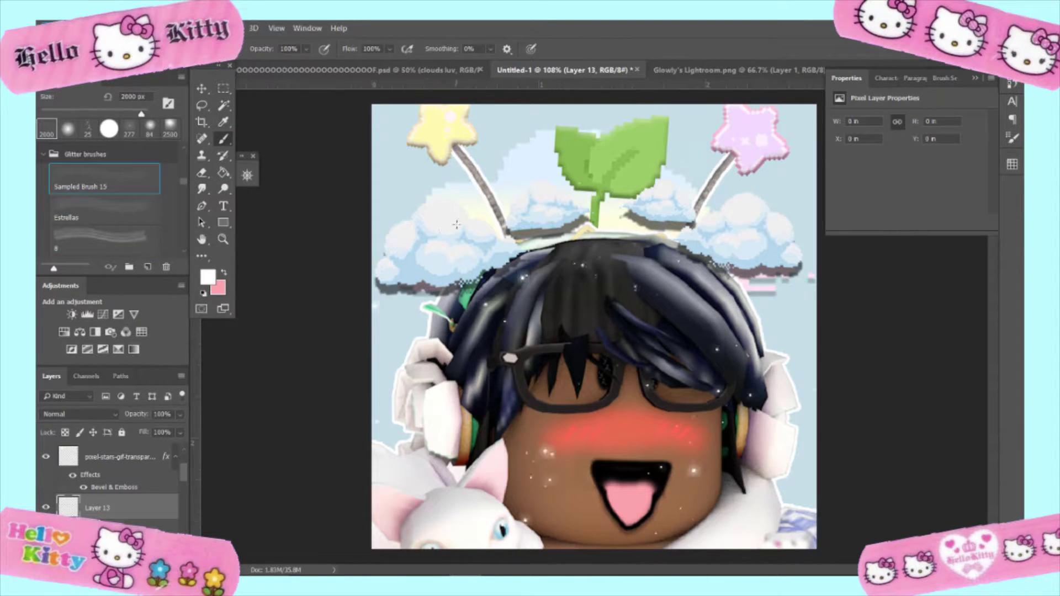
pyautogui.scroll(-2, 99, 210)
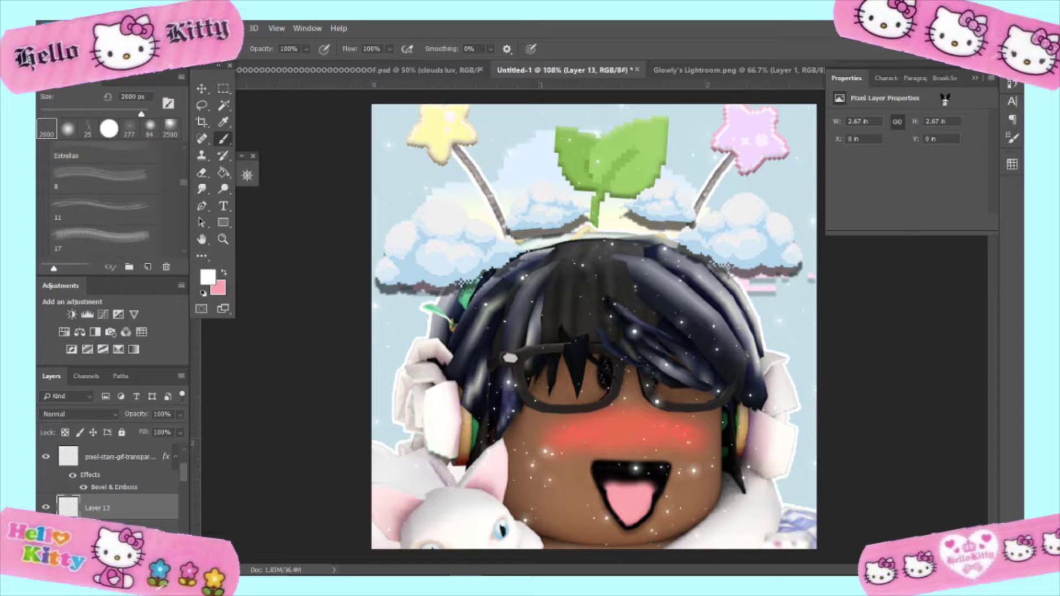
pyautogui.click(1012, 83)
pyautogui.click(902, 161)
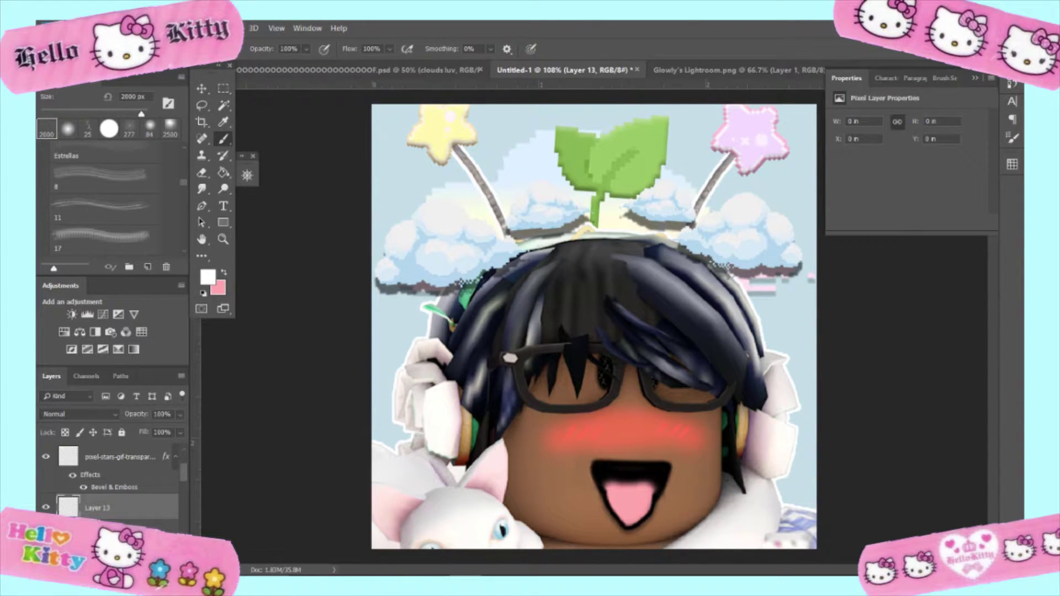
# Try sparkles with the 17 and Estrellas brushes, then undo them via History
pyautogui.click(102, 234)
pyautogui.scroll(-1, 116, 234)
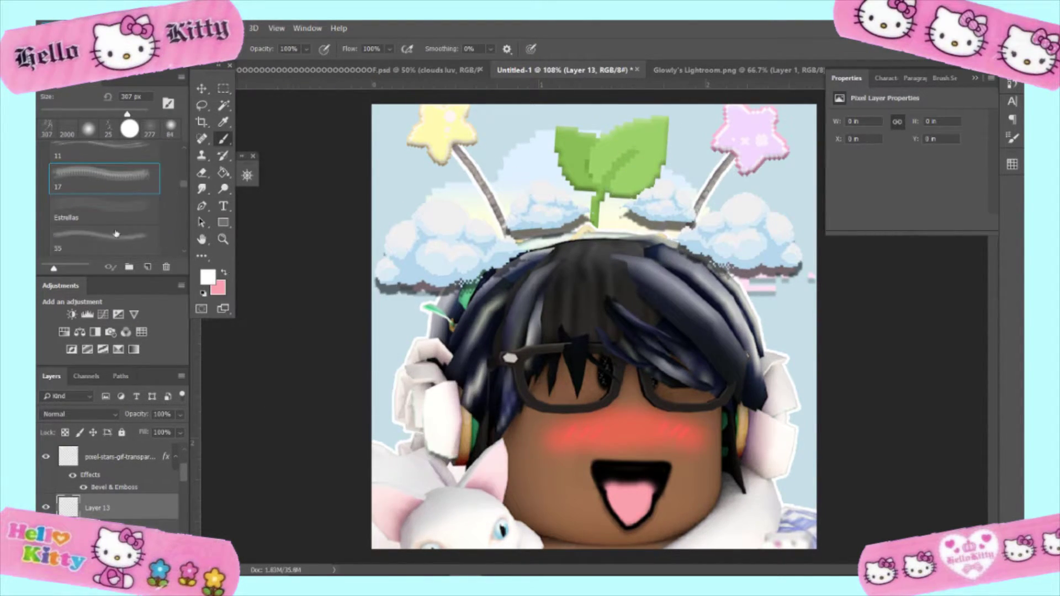
pyautogui.click(105, 210)
pyautogui.moveTo(527, 291); pyautogui.dragTo(611, 330)
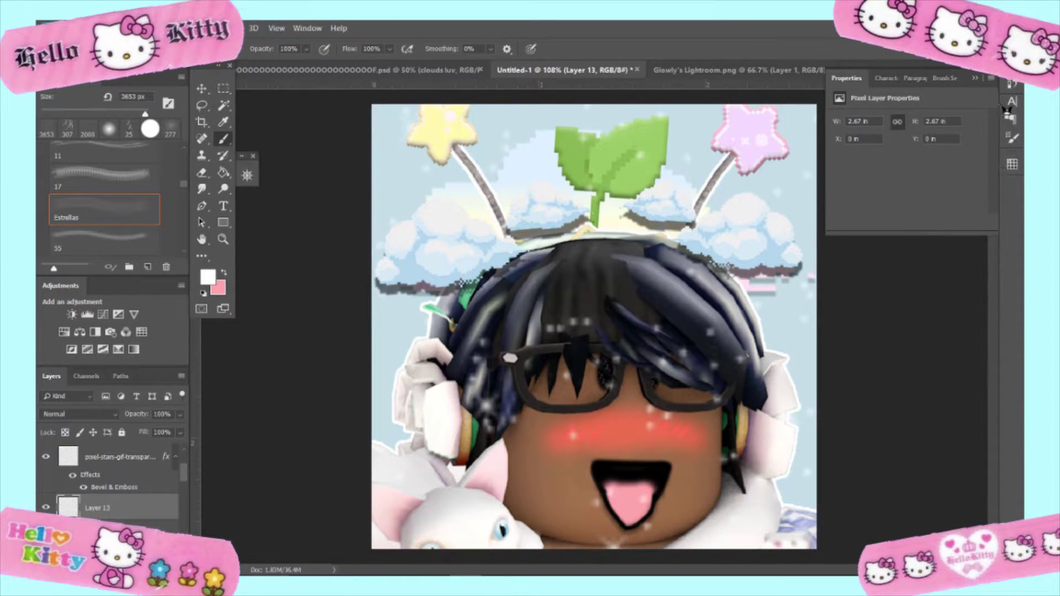
pyautogui.hotkey('ctrl', 'z')
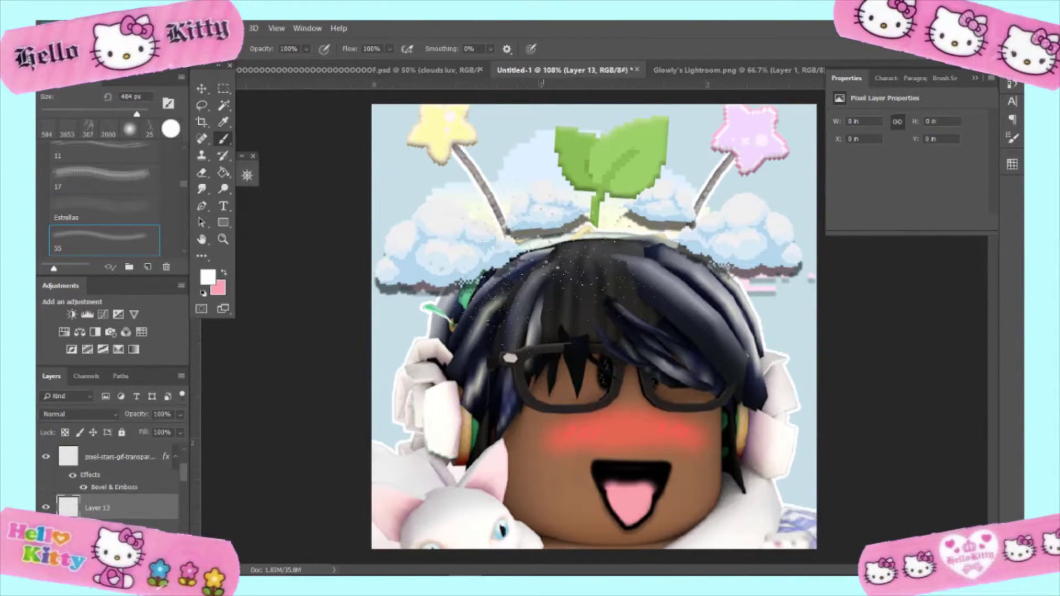
pyautogui.click(1012, 83)
pyautogui.click(878, 176)
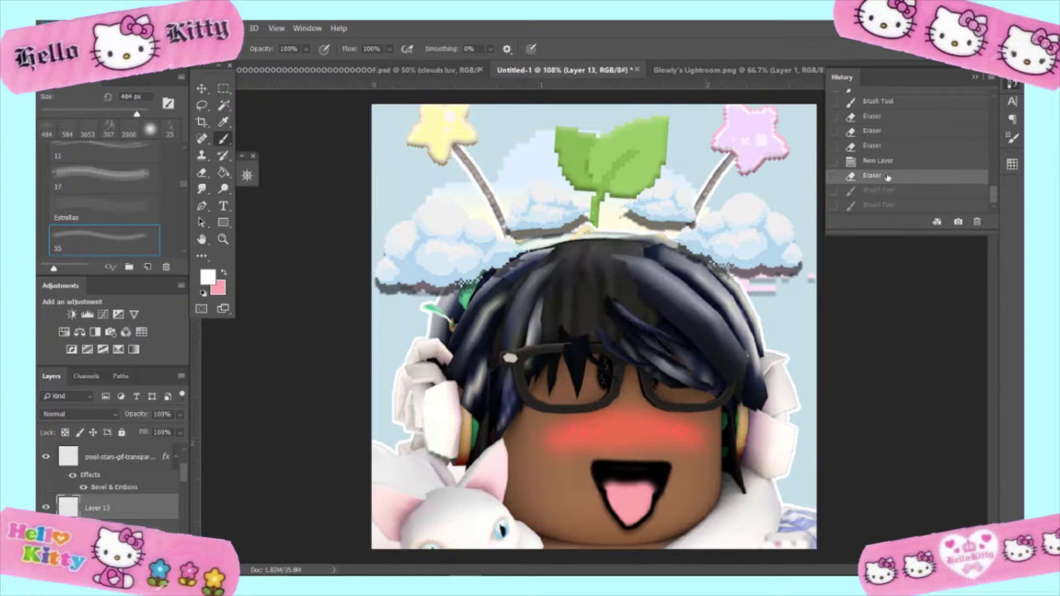
# Paint white sparkles across the whole canvas with Sampled Brush 15
pyautogui.click(1012, 83)
pyautogui.click(104, 240)
pyautogui.click(733, 255)
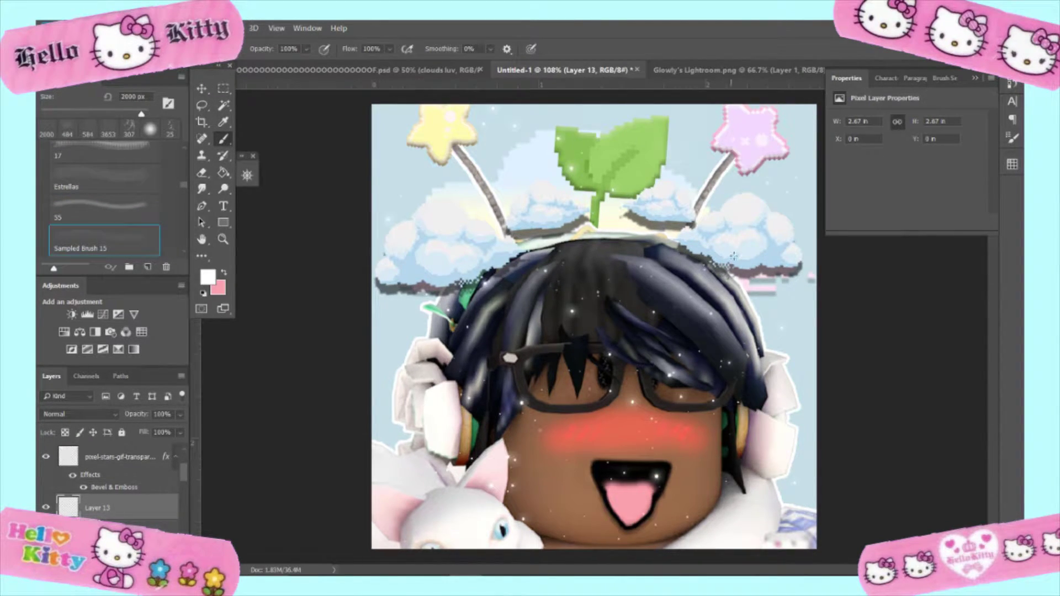
pyautogui.scroll(-2, 121, 497)
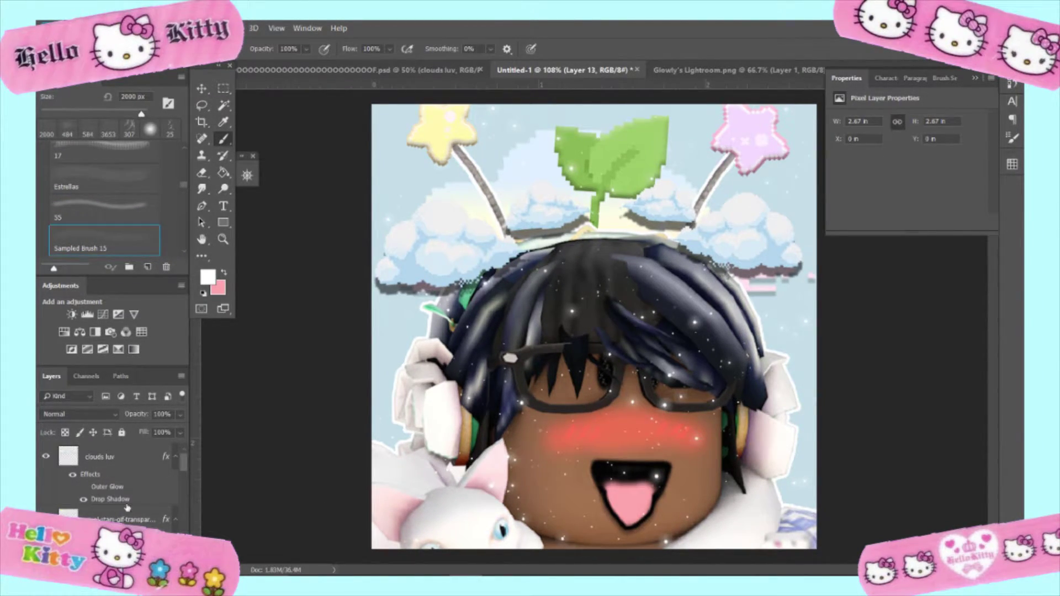
# Nudge the sprout layer slightly to the right with the Move tool
pyautogui.click(119, 505)
pyautogui.press('v')
pyautogui.moveTo(601, 233); pyautogui.dragTo(610, 234)
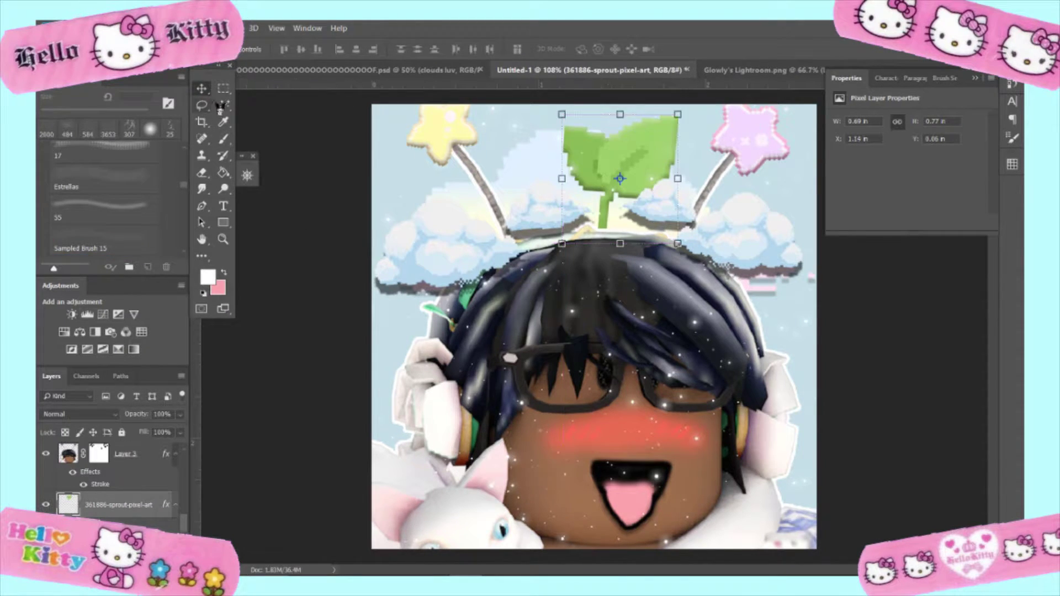
pyautogui.press('m')
pyautogui.scroll(-2, 117, 466)
pyautogui.scroll(-2, 133, 499)
# Set Layer 13's opacity to 82%
pyautogui.click(127, 508)
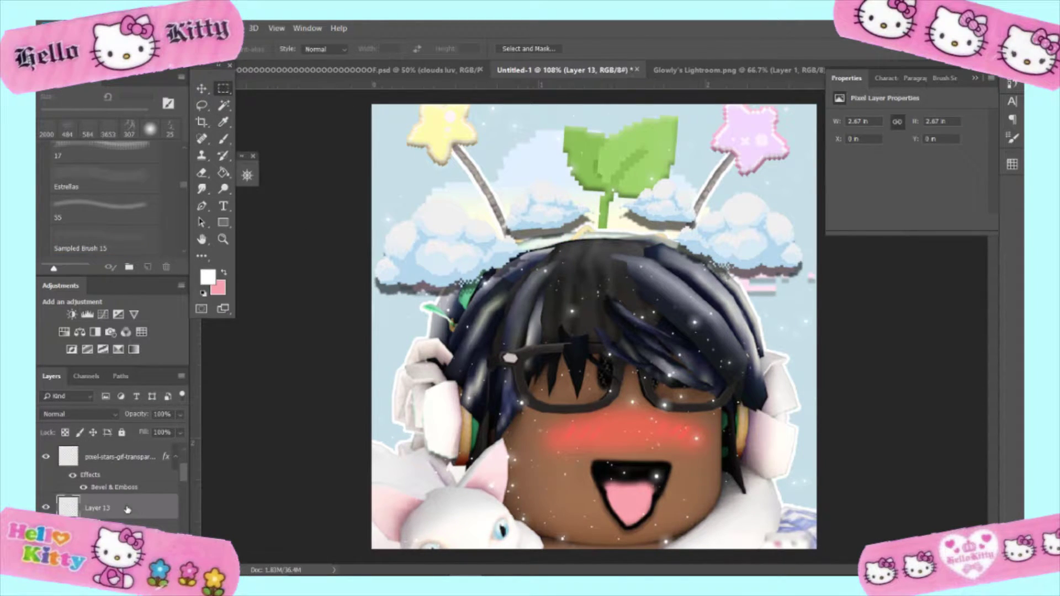
pyautogui.scroll(-2, 94, 511)
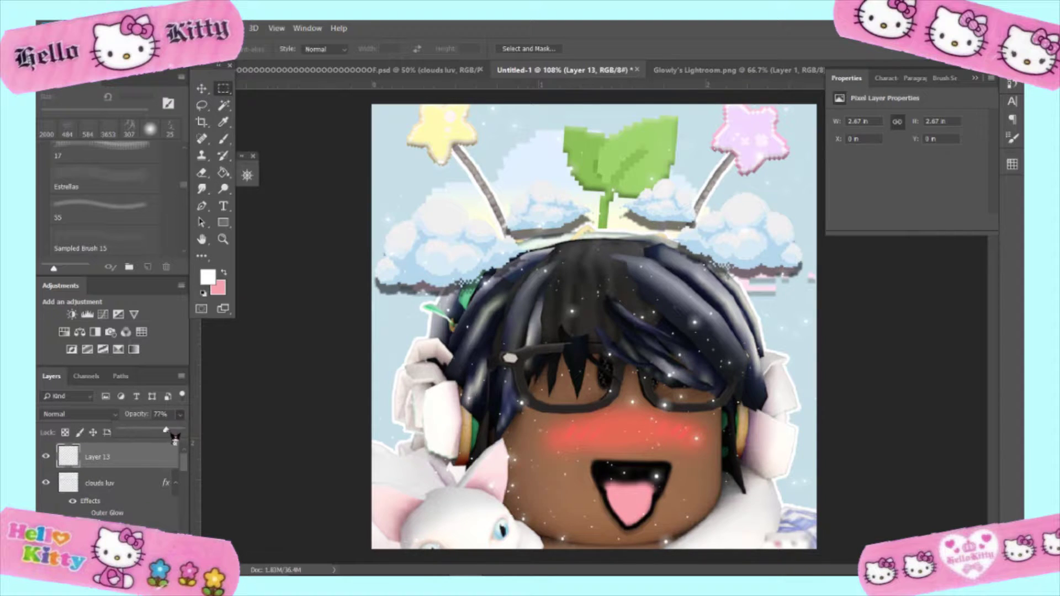
pyautogui.moveTo(175, 435); pyautogui.dragTo(167, 429)
pyautogui.scroll(-3, 137, 485)
pyautogui.scroll(-3, 594, 325)
pyautogui.scroll(2, 594, 325)
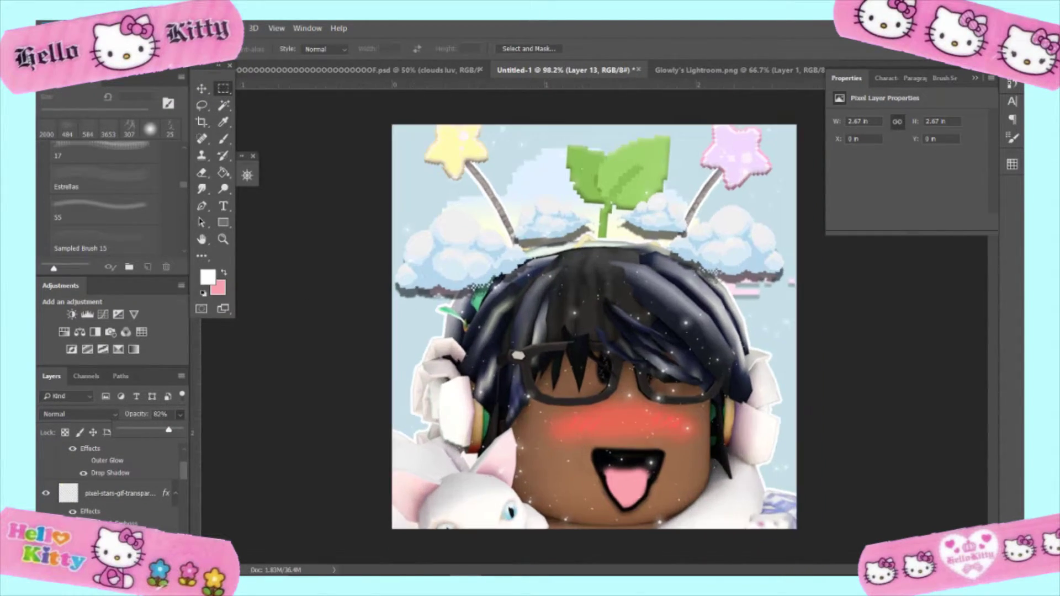
# Close the Properties panel and preview the 800×800 PNG export without exporting
pyautogui.click(976, 79)
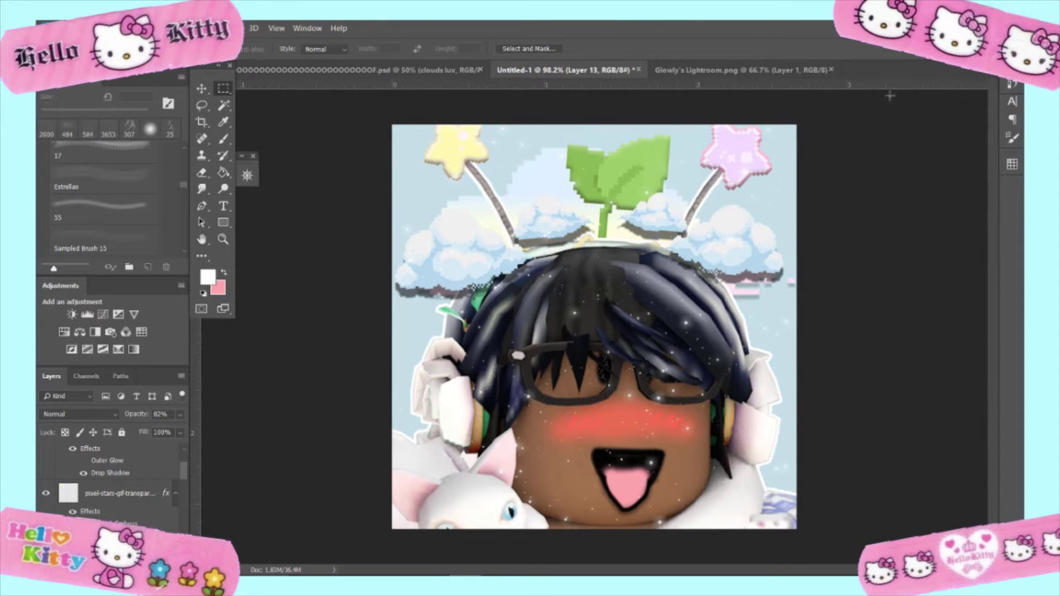
pyautogui.hotkey('ctrl', 'alt', 'shift', 'w')
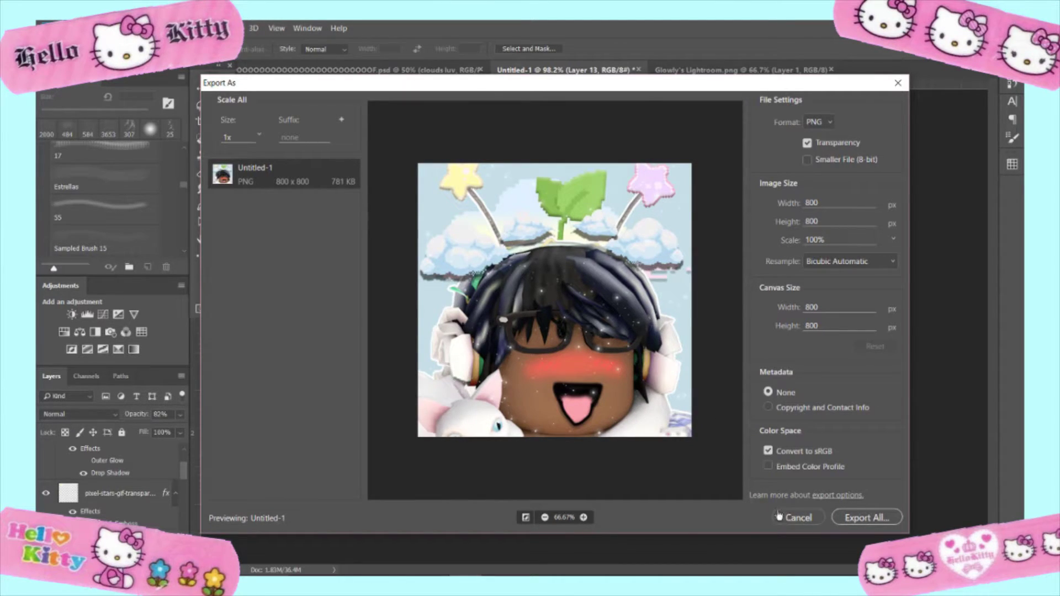
pyautogui.press('Escape')
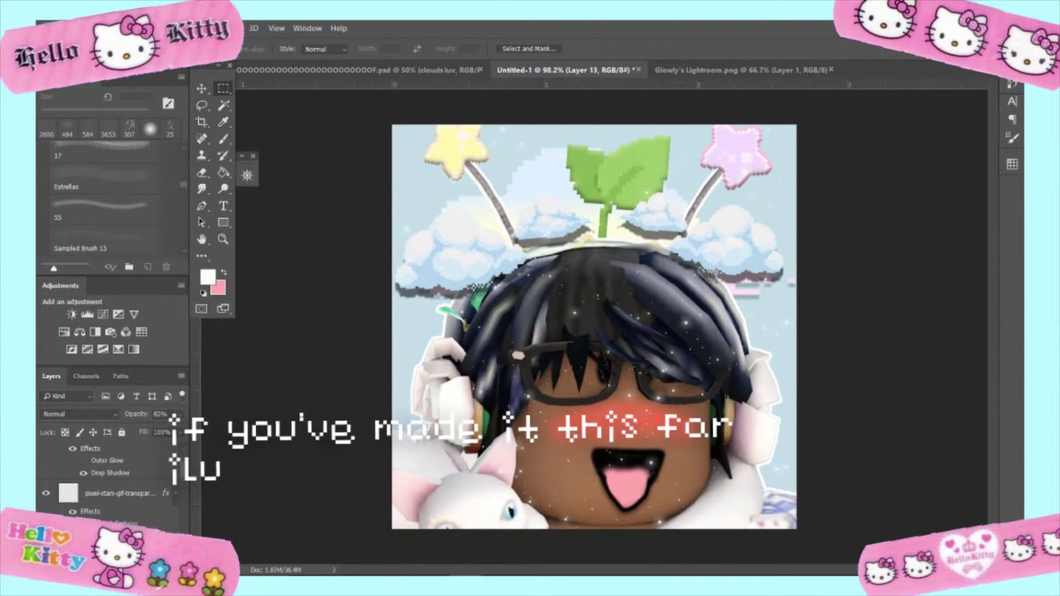
pyautogui.click(70, 29)
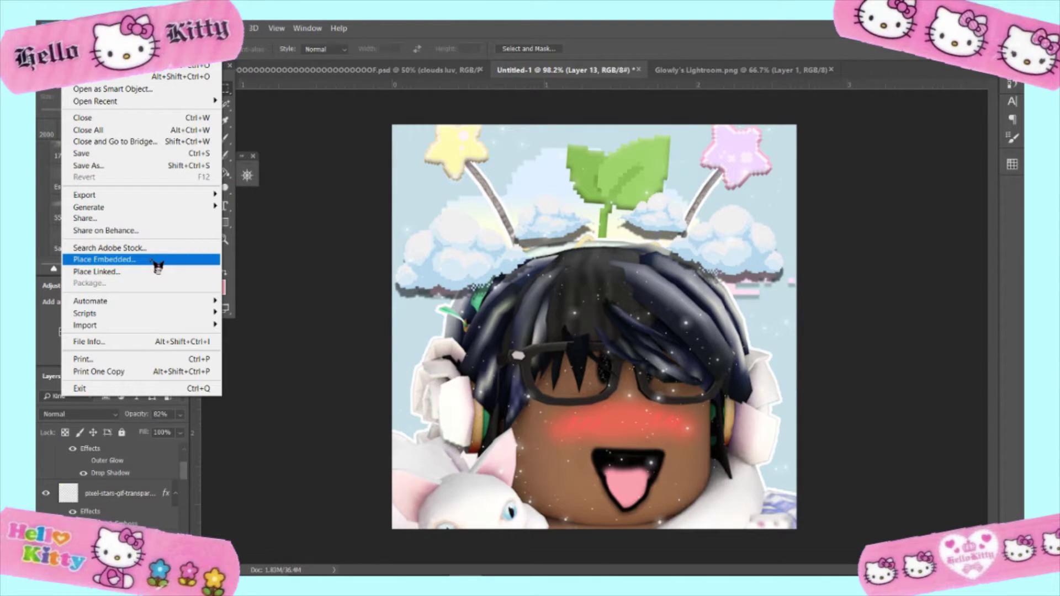
# Place Embedded the LOGO4.png GLOWLY logo from the gfx folder onto the icon
pyautogui.click(158, 260)
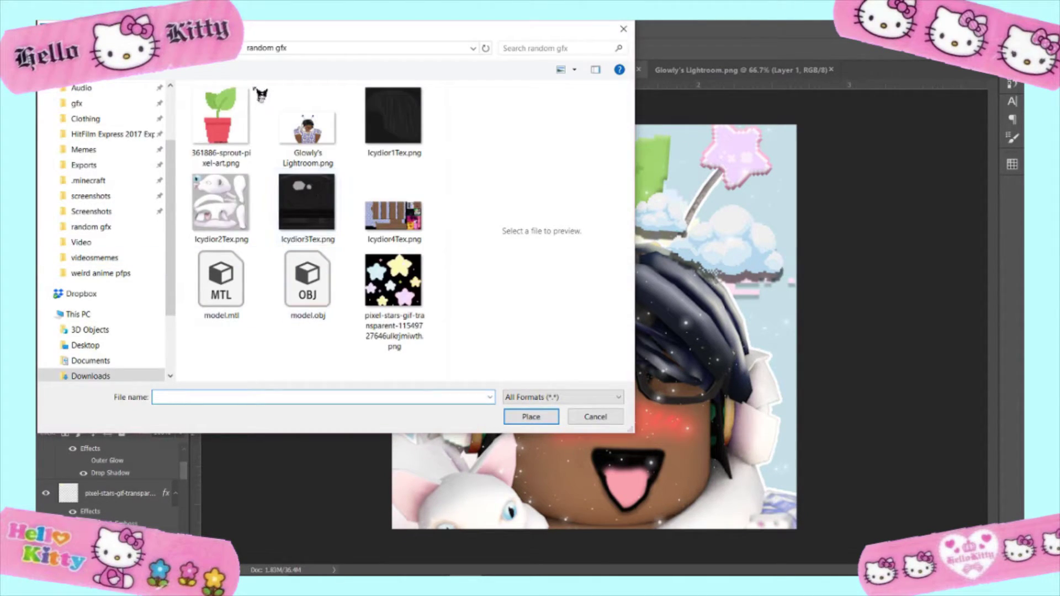
pyautogui.click(234, 57)
pyautogui.scroll(-5, 343, 265)
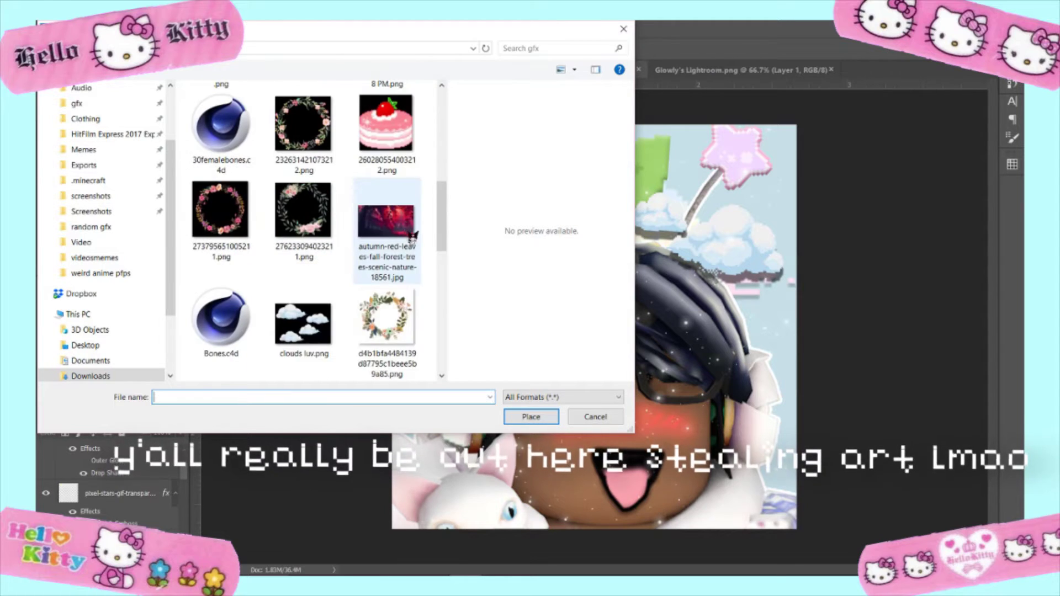
pyautogui.scroll(-3, 343, 265)
pyautogui.scroll(8, 309, 260)
pyautogui.scroll(-5, 272, 253)
pyautogui.scroll(-5, 387, 265)
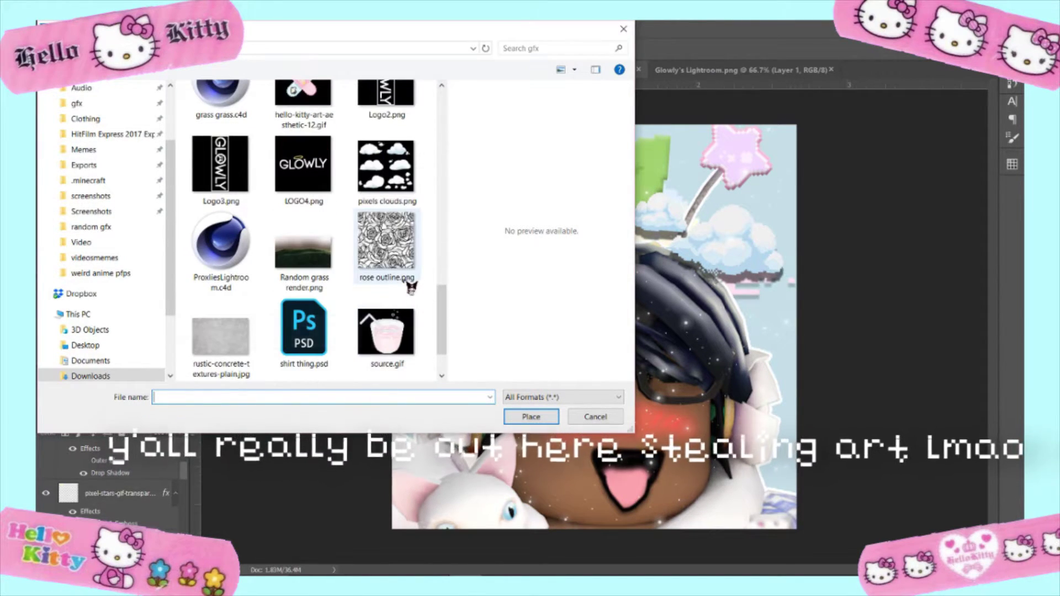
pyautogui.scroll(2, 410, 248)
pyautogui.scroll(-4, 400, 233)
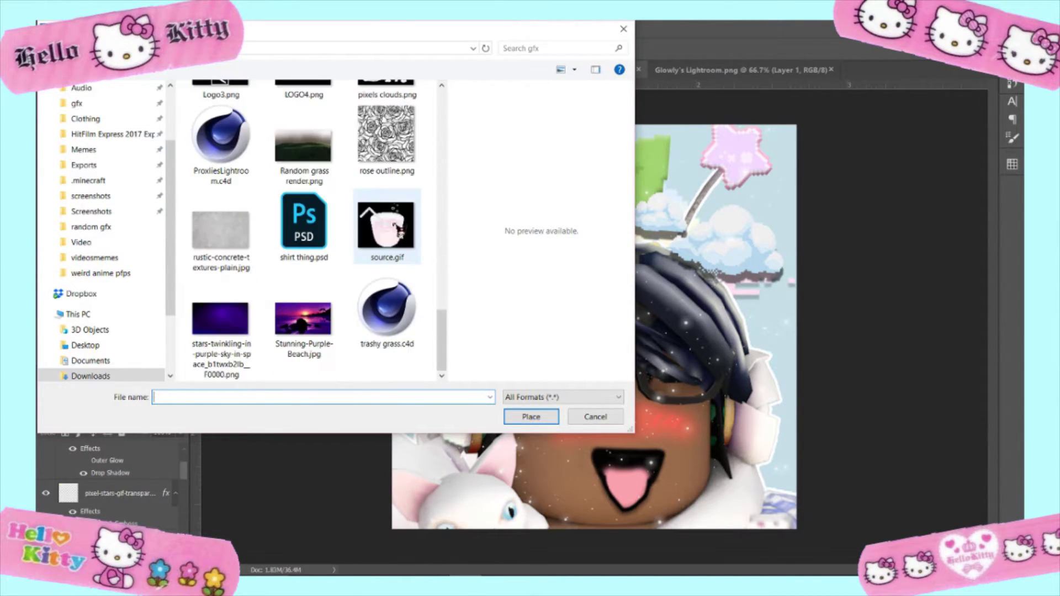
pyautogui.scroll(2, 396, 237)
pyautogui.scroll(2, 355, 272)
pyautogui.scroll(-1, 303, 279)
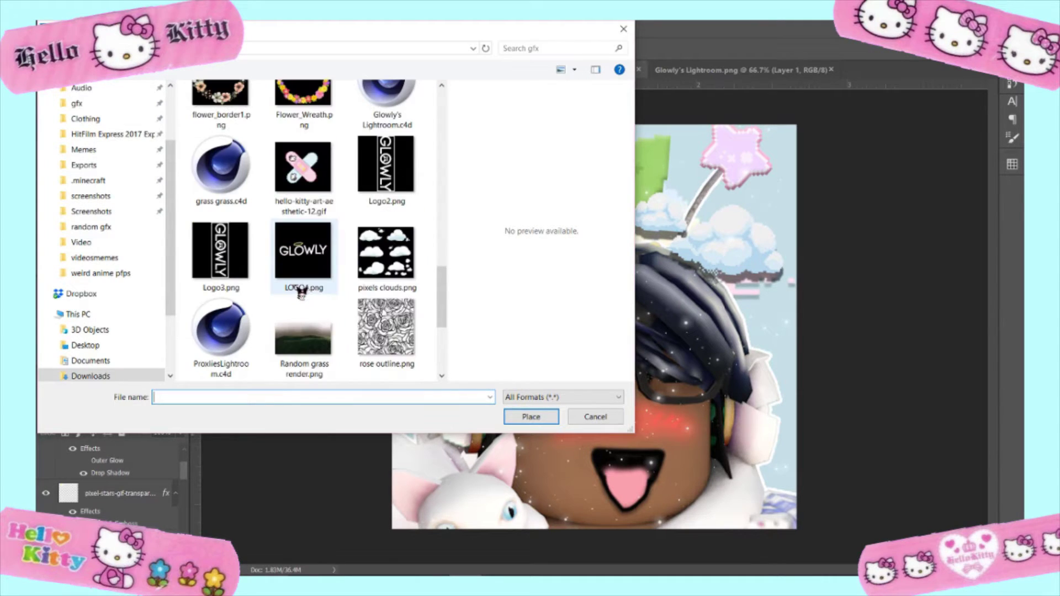
pyautogui.click(313, 283)
pyautogui.click(540, 416)
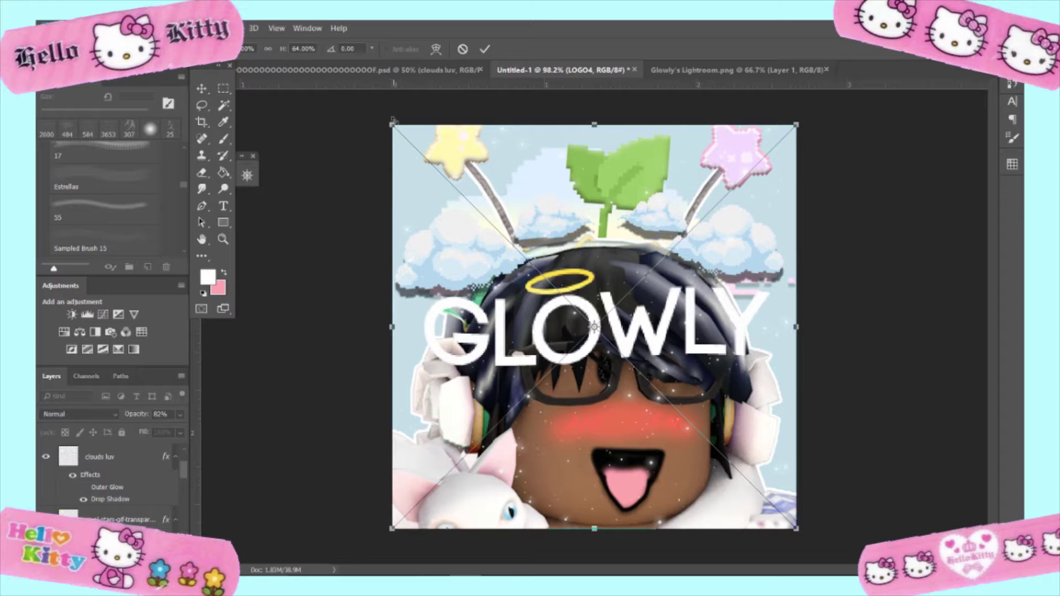
# Scale the GLOWLY logo to about 7.6% and commit it in the bottom-left corner
pyautogui.moveTo(393, 121)
pyautogui.mouseDown()
pyautogui.moveTo(723, 468)
pyautogui.moveTo(623, 519)
pyautogui.mouseUp()
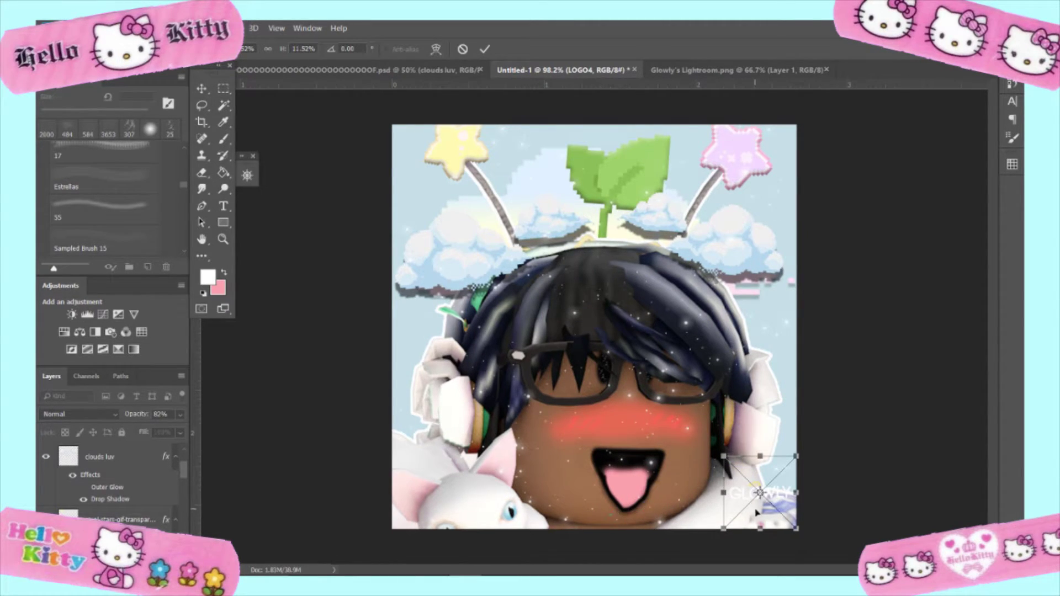
pyautogui.moveTo(768, 500)
pyautogui.mouseDown()
pyautogui.moveTo(579, 529)
pyautogui.moveTo(615, 529)
pyautogui.mouseUp()
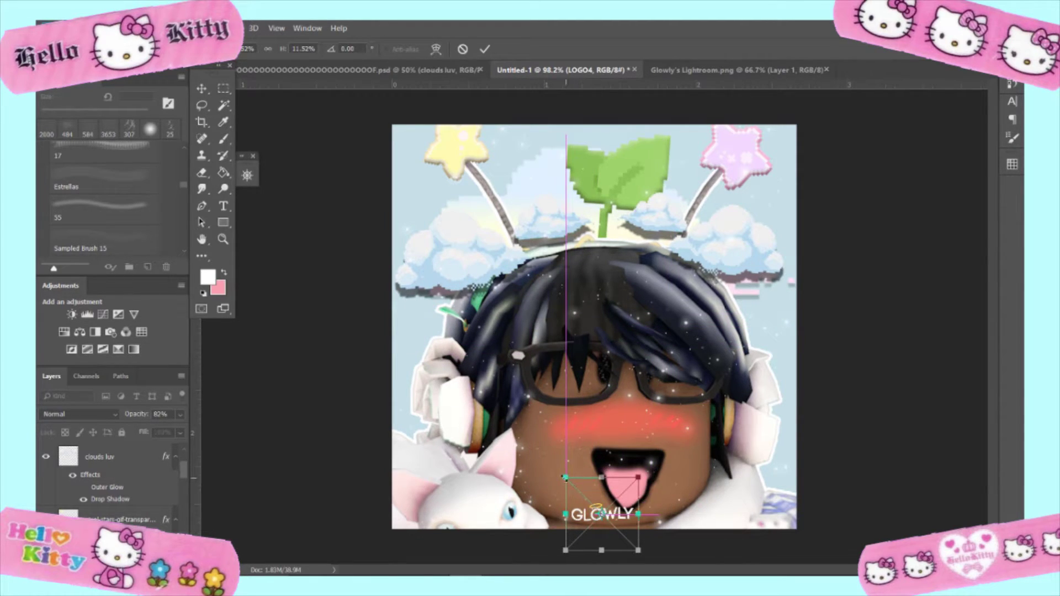
pyautogui.moveTo(586, 493)
pyautogui.mouseDown()
pyautogui.moveTo(616, 517)
pyautogui.moveTo(788, 138)
pyautogui.mouseUp()
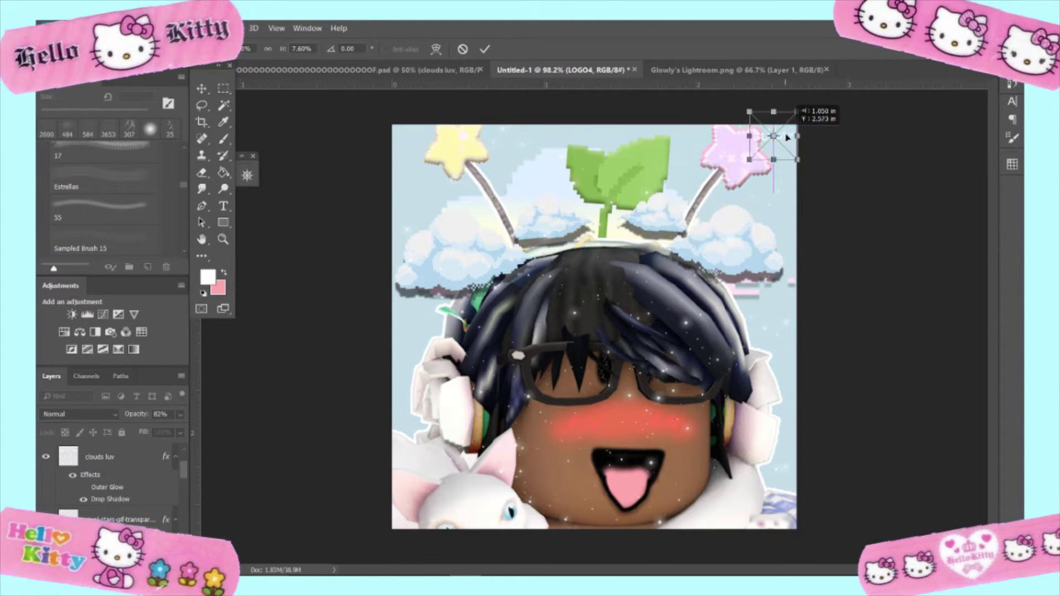
pyautogui.moveTo(788, 138)
pyautogui.mouseDown()
pyautogui.moveTo(751, 127)
pyautogui.moveTo(791, 139)
pyautogui.mouseUp()
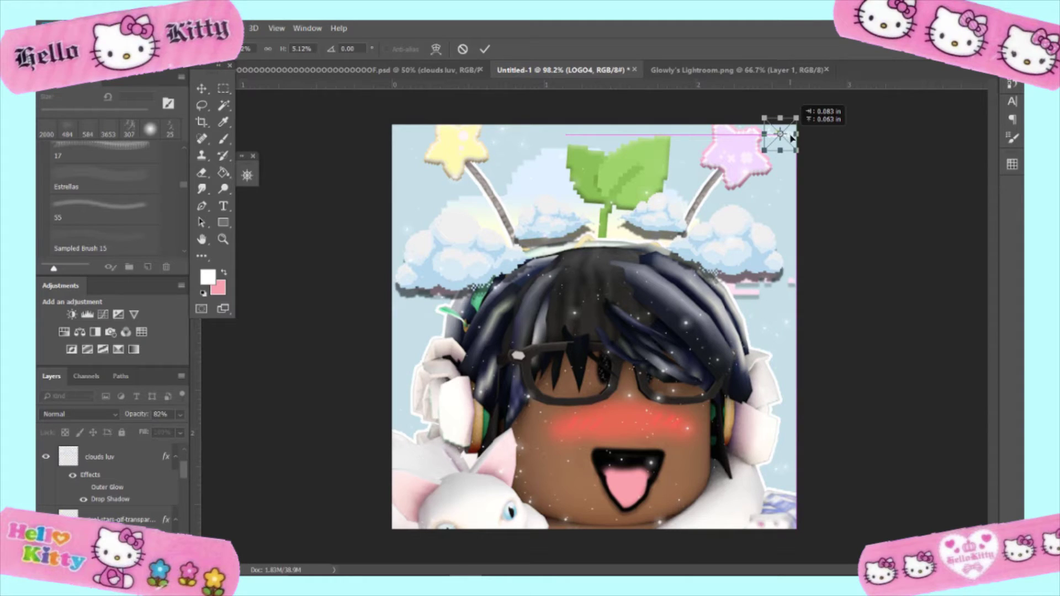
pyautogui.moveTo(791, 138); pyautogui.dragTo(423, 529)
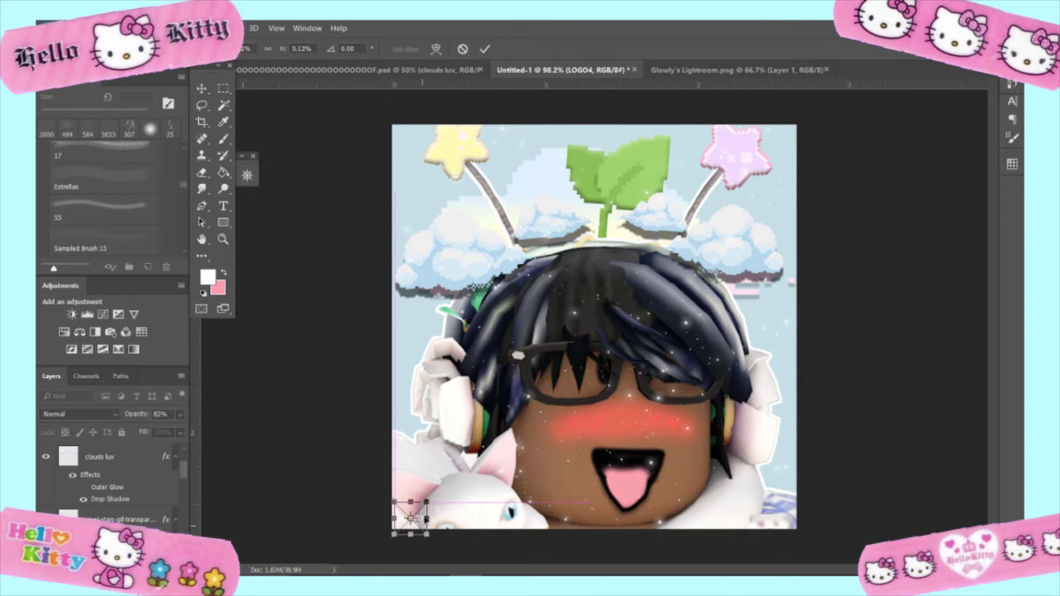
pyautogui.click(484, 48)
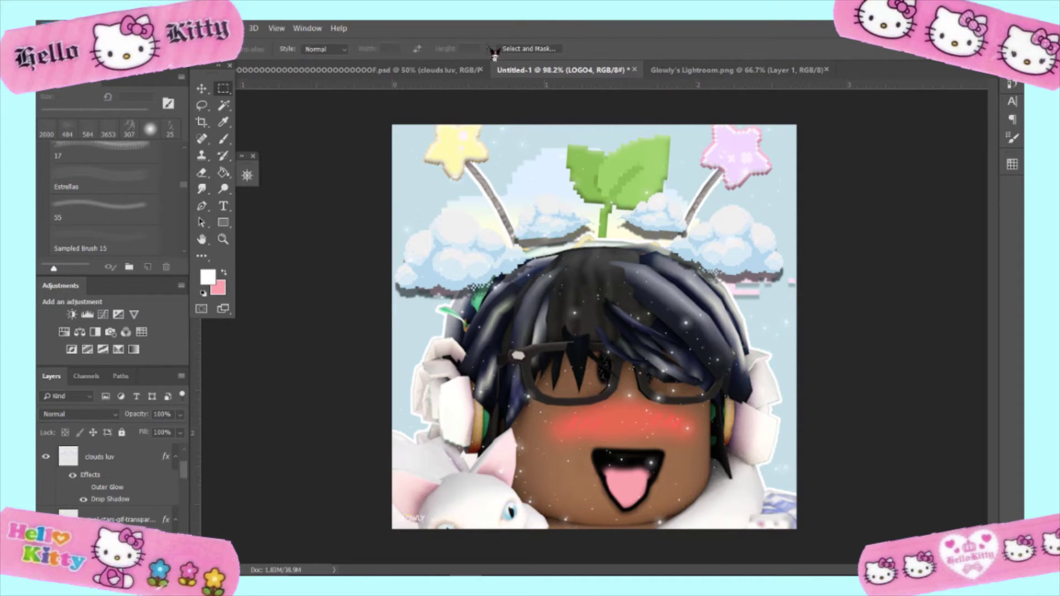
# Start Export As for the finished icon, then bring the OBS window to the front
pyautogui.click(61, 27)
pyautogui.moveTo(85, 194)
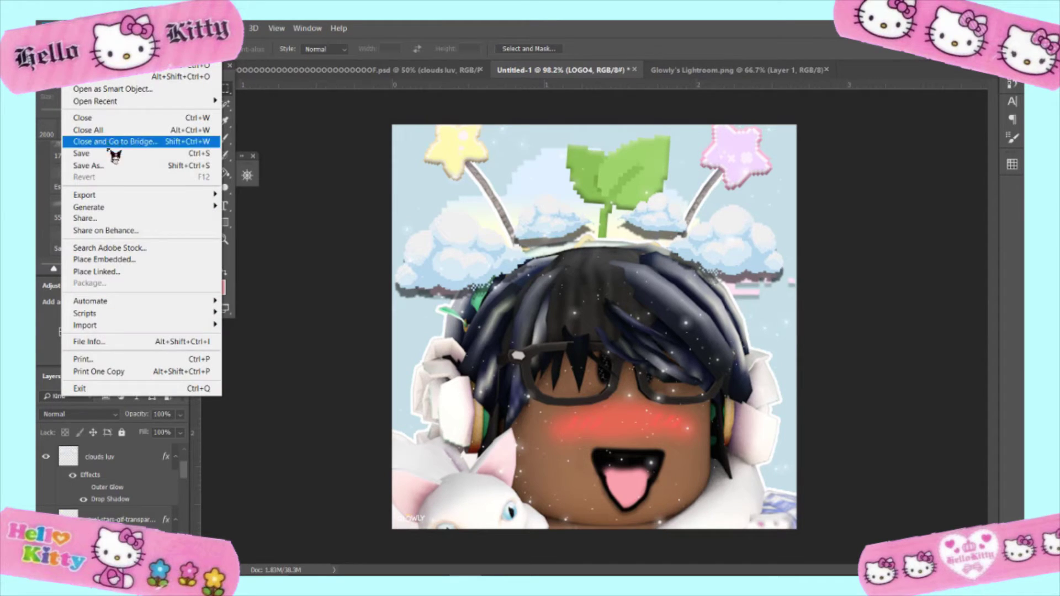
pyautogui.click(265, 208)
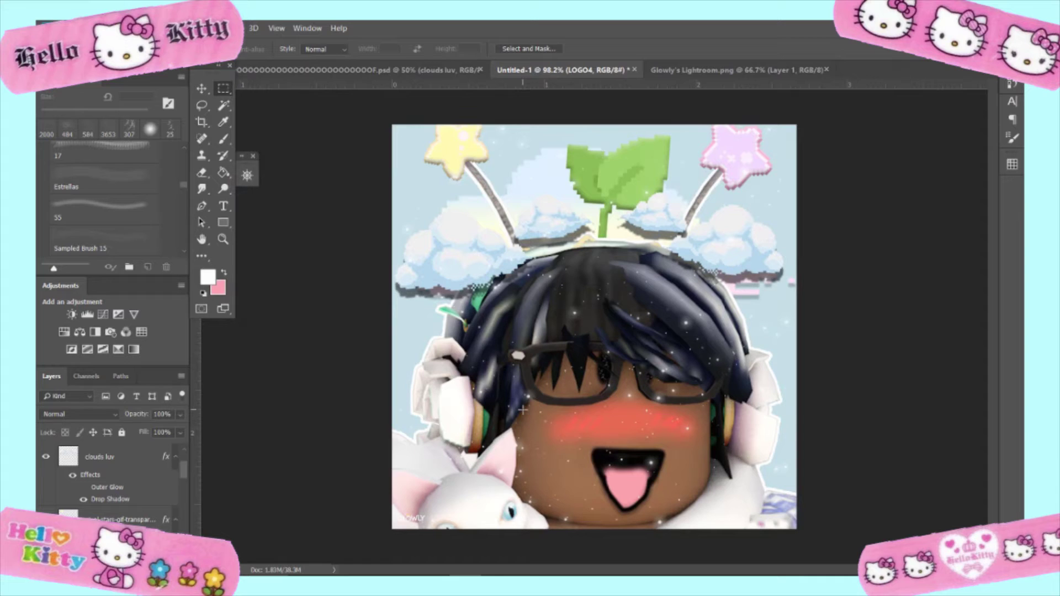
pyautogui.click(591, 563)
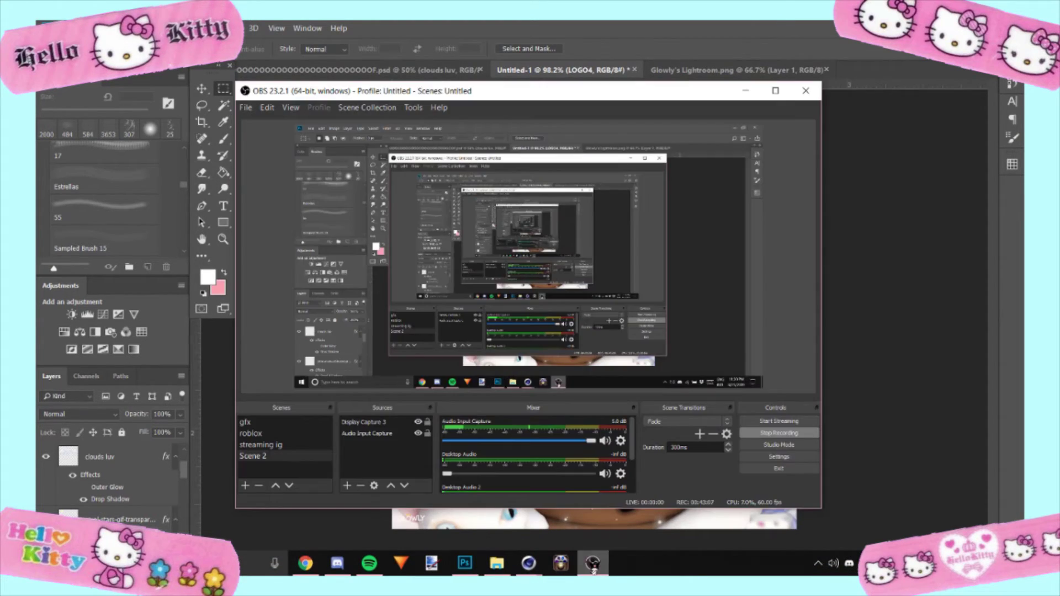